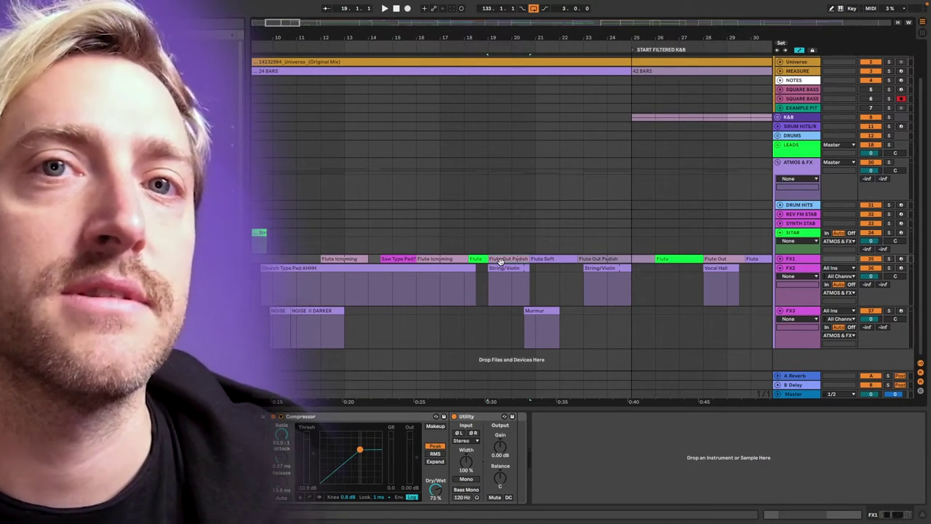
Play back and review the flute, String/Violin and Murmur placeholder clips on the FX tracks around bars 18 to 24.
scroll(499, 261, "left", 2)
left_click(510, 269)
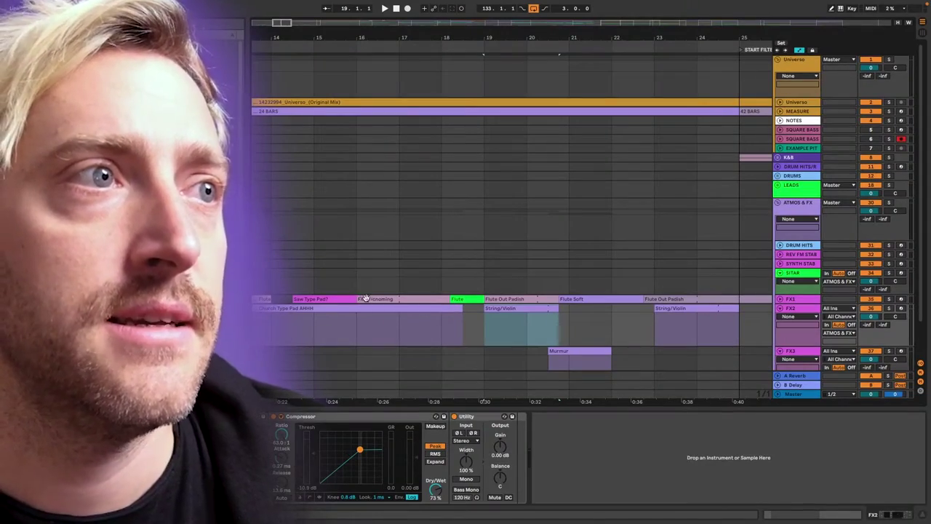
left_click(454, 299)
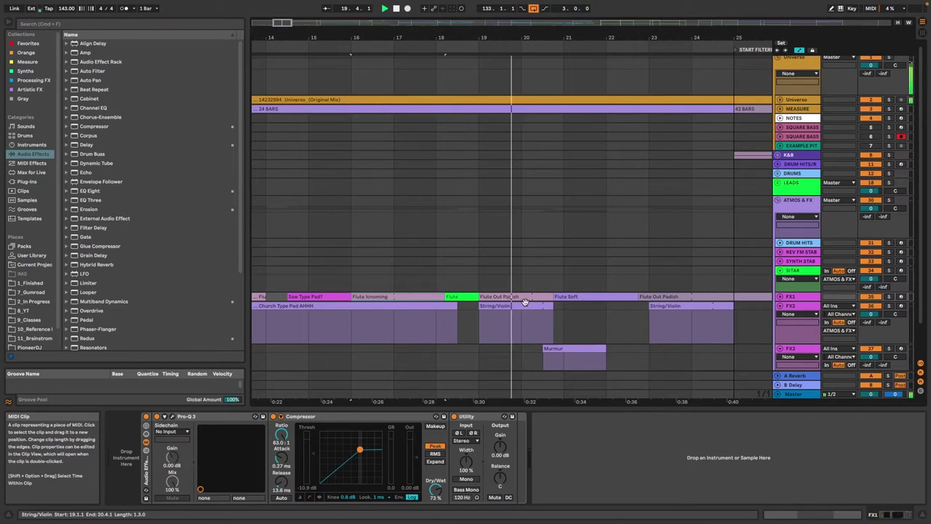
scroll(525, 302, "down", 3)
scroll(553, 333, "right", 3)
left_click(498, 350)
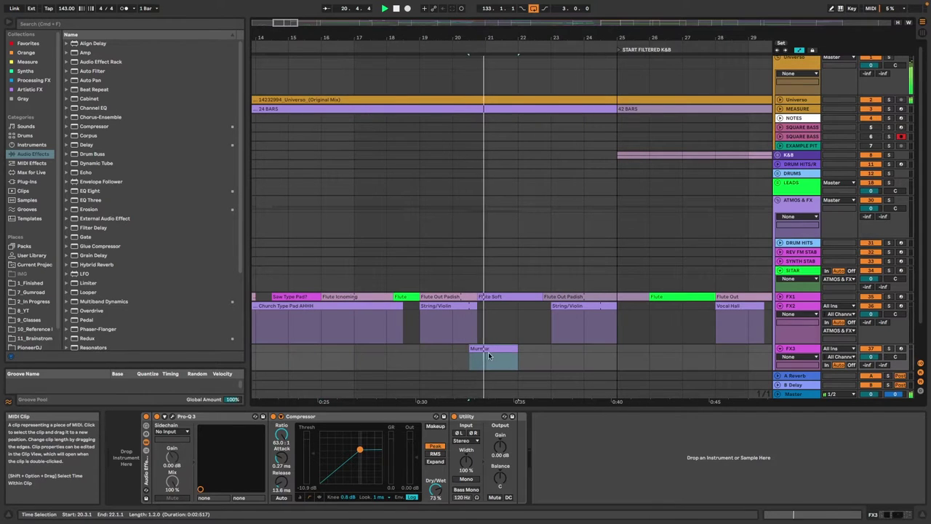
left_click(569, 296)
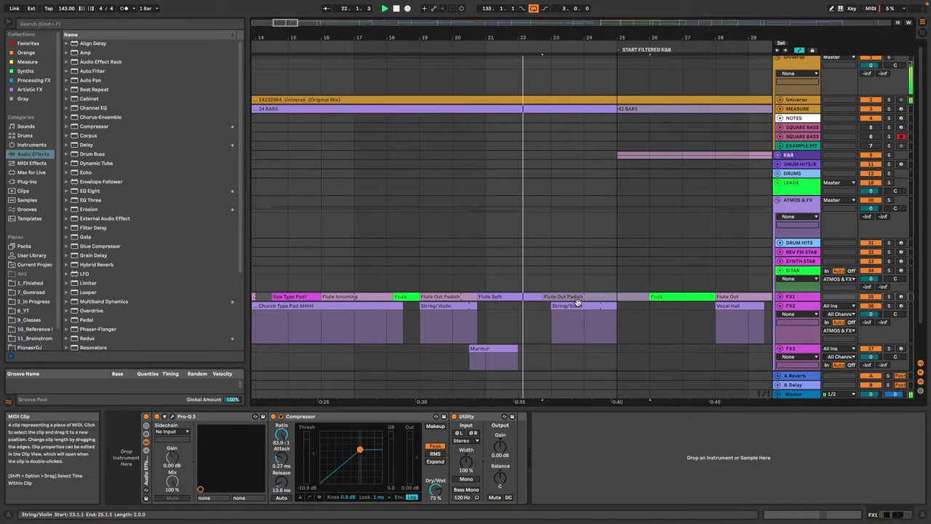
Play through the Flute and Flute Out clips on the FX1 track between bars 26 and 33 against the reference.
scroll(575, 302, "right", 1)
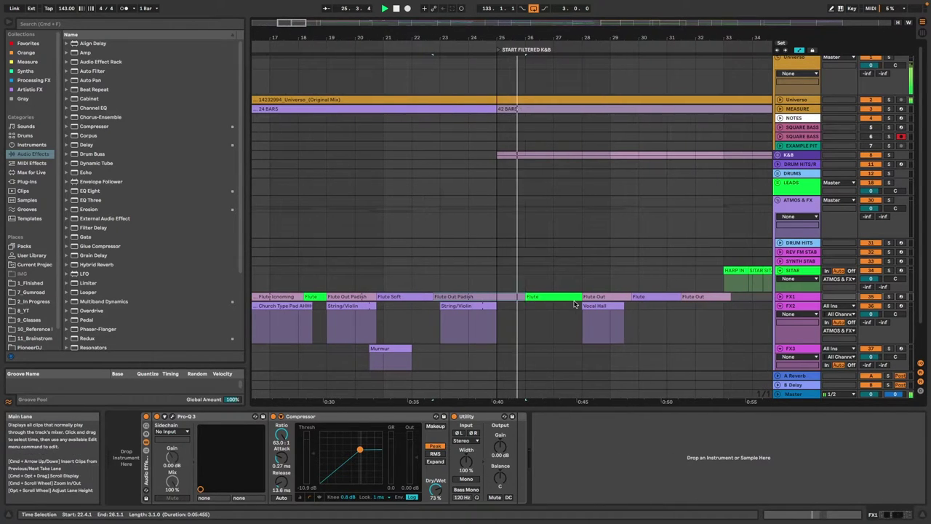
left_click(538, 298)
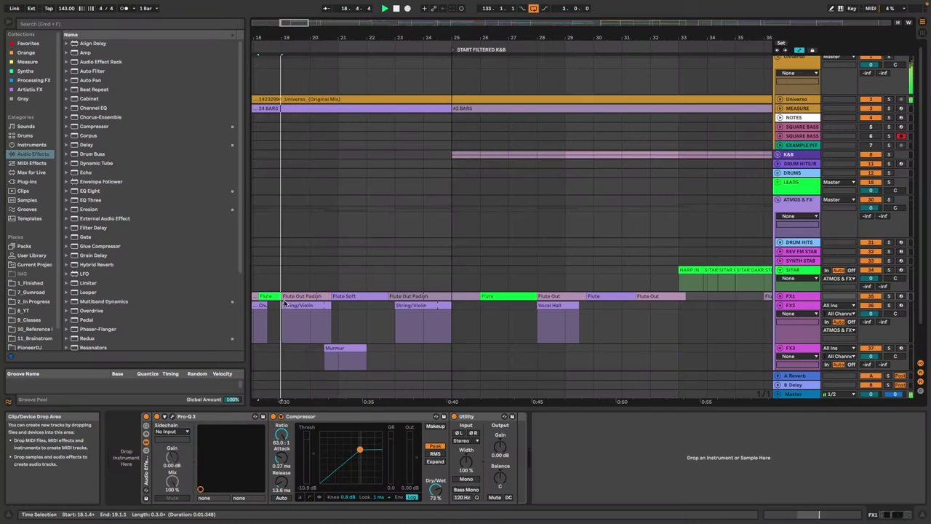
left_click(514, 297)
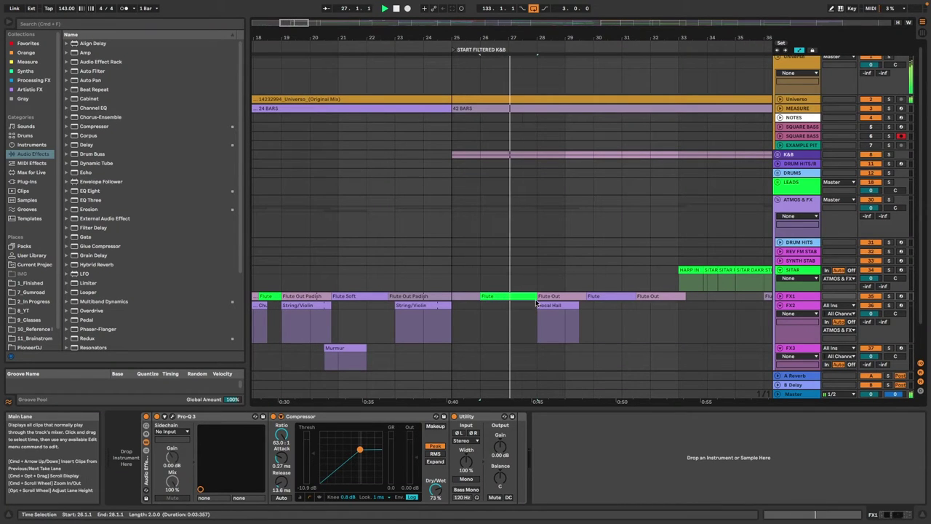
left_click(622, 297)
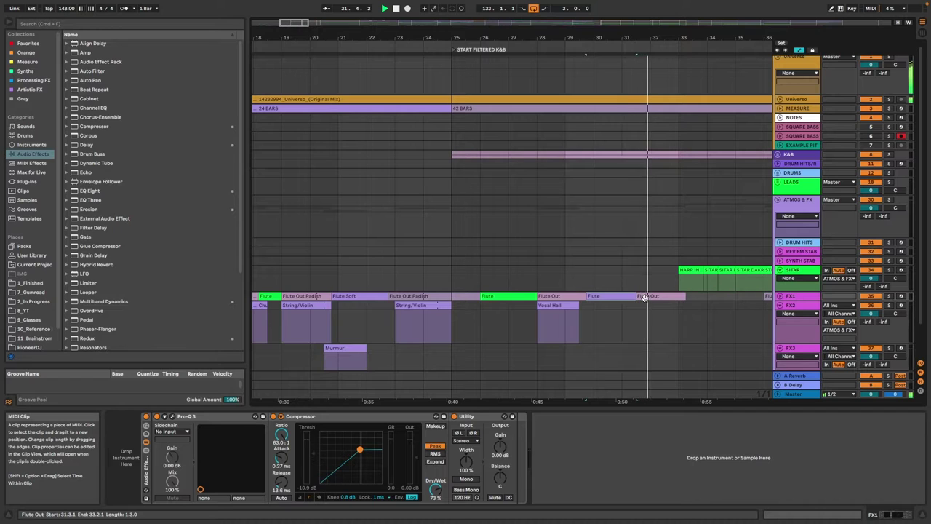
Review the clips on the SITAR track, playing back HARP IN and SITAR from bar 33.
scroll(644, 297, "right", 1)
scroll(612, 296, "up", 1)
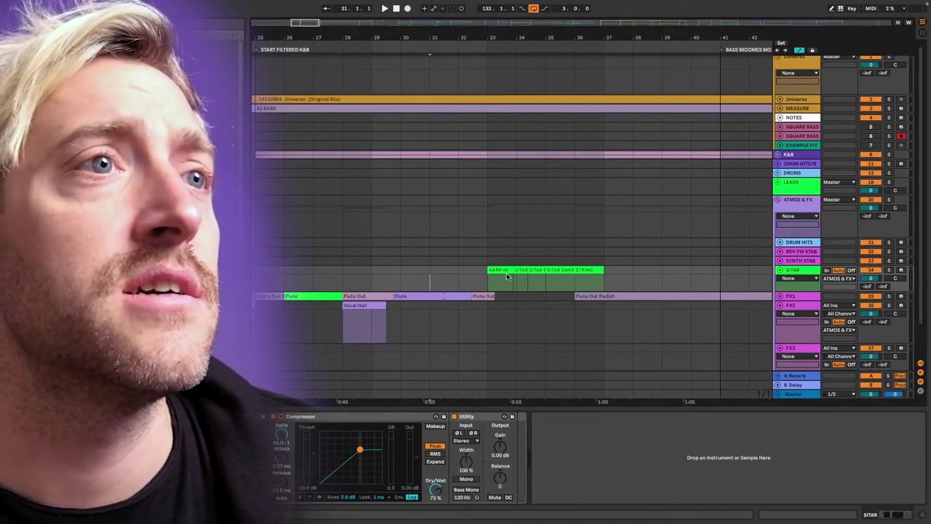
scroll(499, 277, "up", 3)
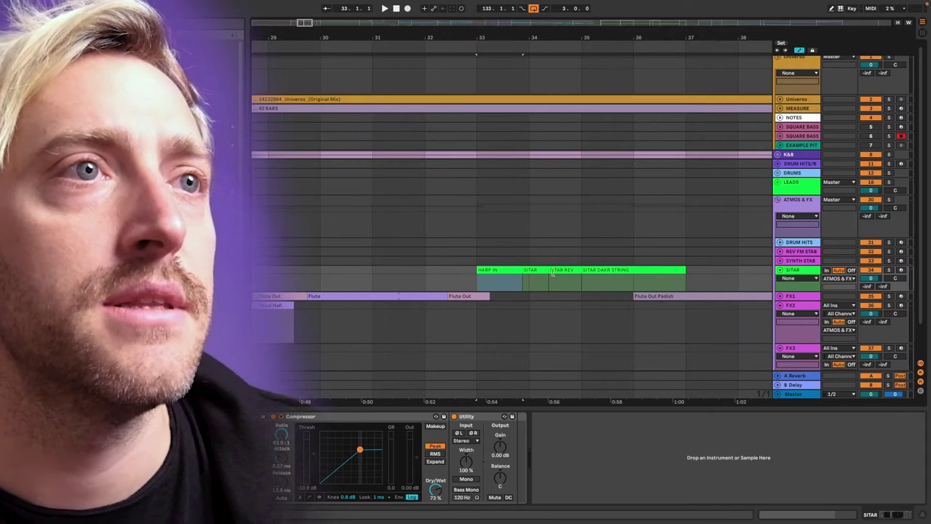
left_click(561, 271)
scroll(540, 271, "down", 5)
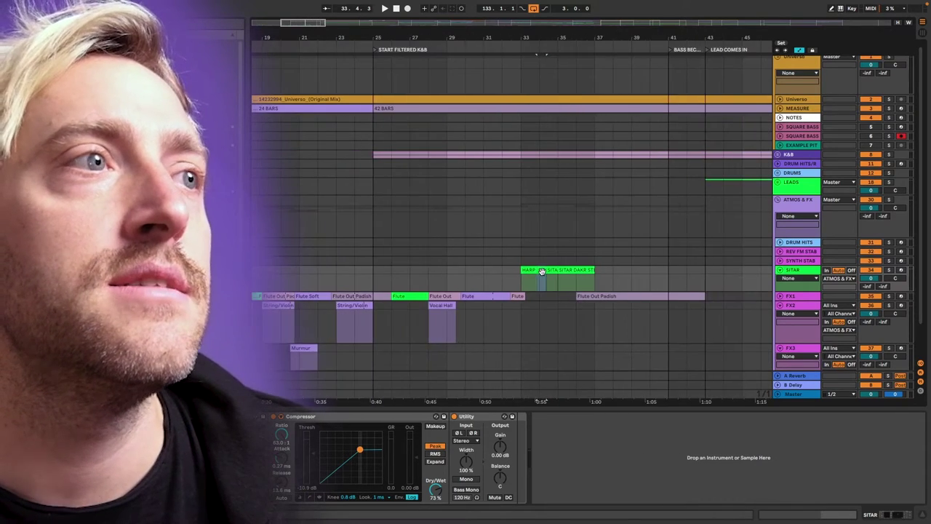
scroll(541, 271, "left", 2)
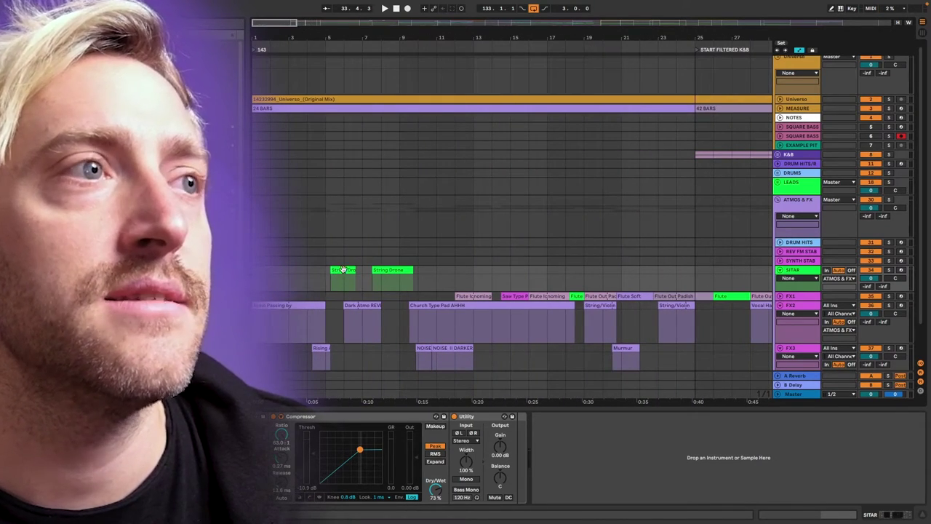
scroll(342, 275, "right", 8)
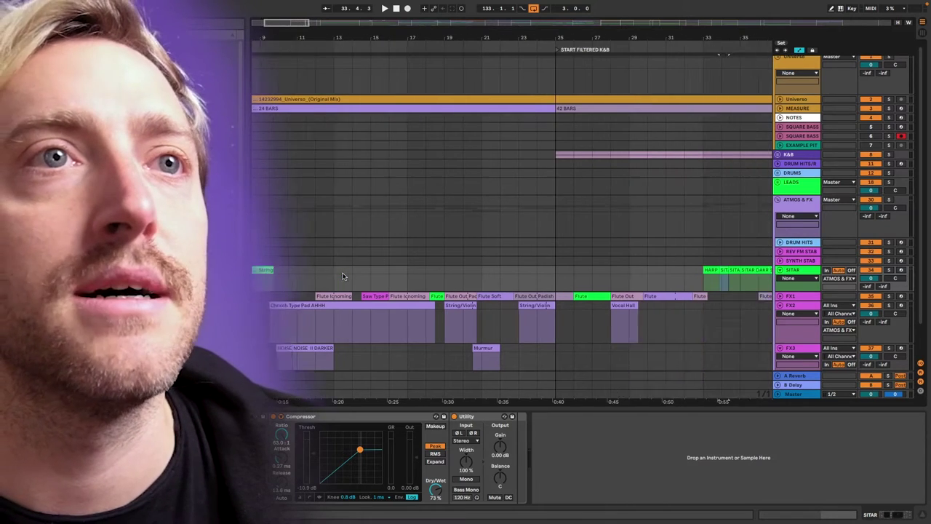
scroll(584, 278, "up", 5)
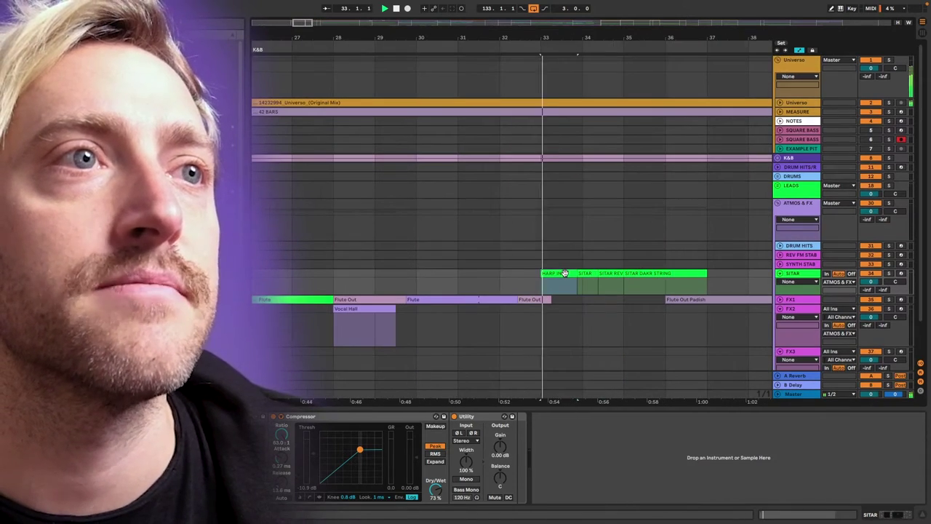
left_click(586, 275)
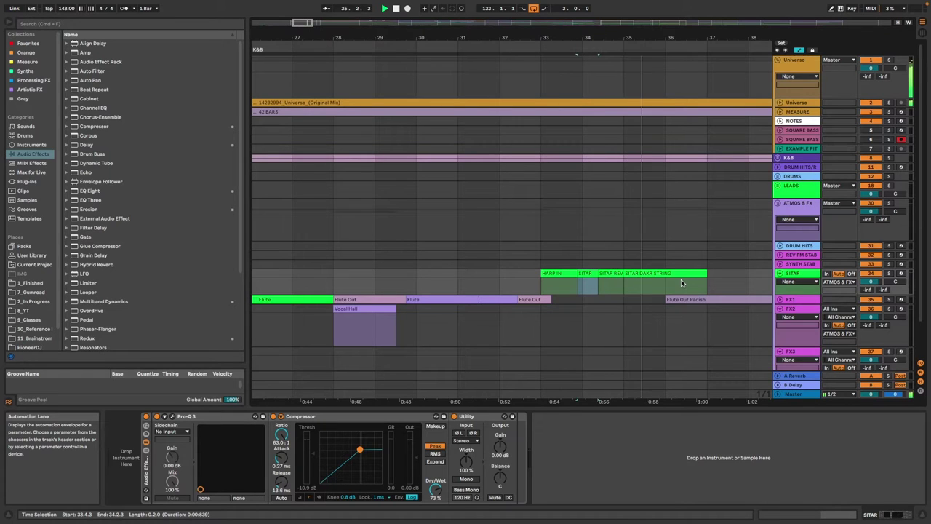
Create an empty MIDI clip on the FX2 track from bar 36 to bar 43 and name it "Vocalish Padish sound".
scroll(681, 283, "right", 2)
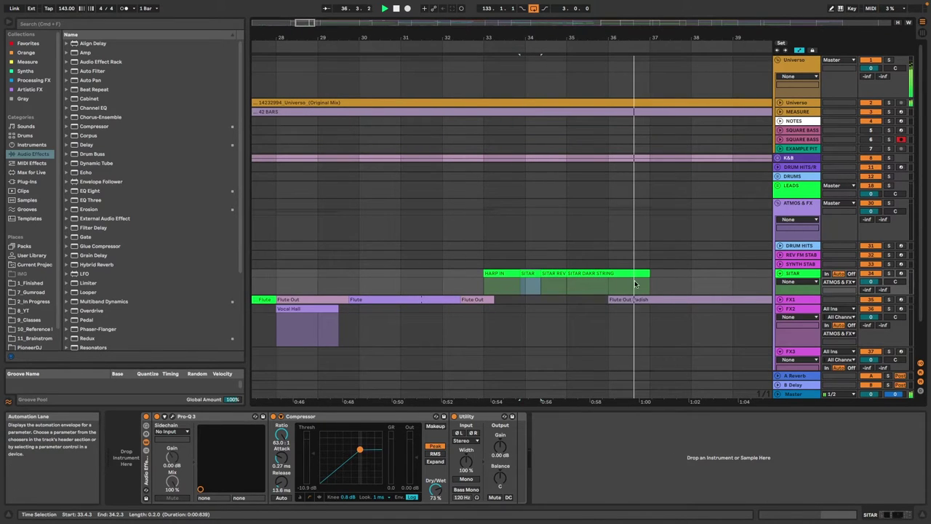
scroll(634, 276, "down", 3)
scroll(634, 276, "right", 3)
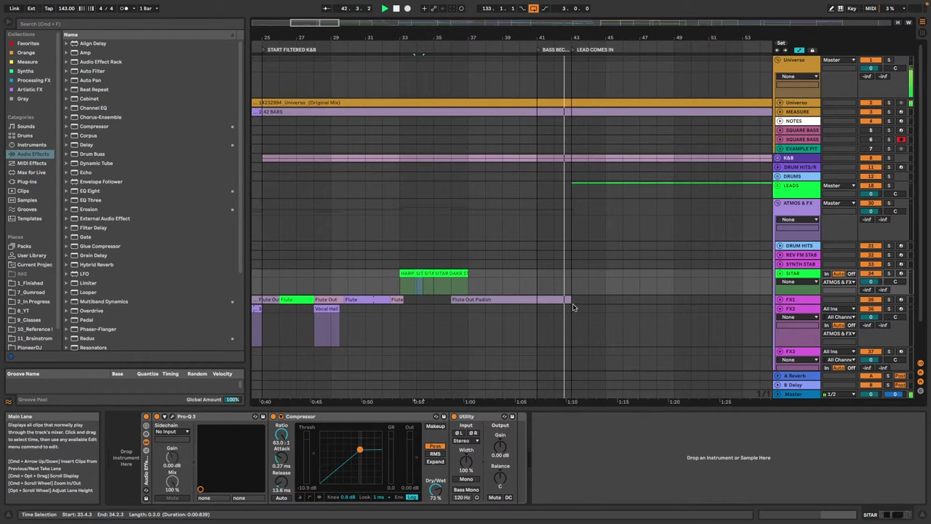
left_click_drag(453, 312, 571, 315)
key("super+shift+m")
key("super+r")
type("Vocalish Padish sund")
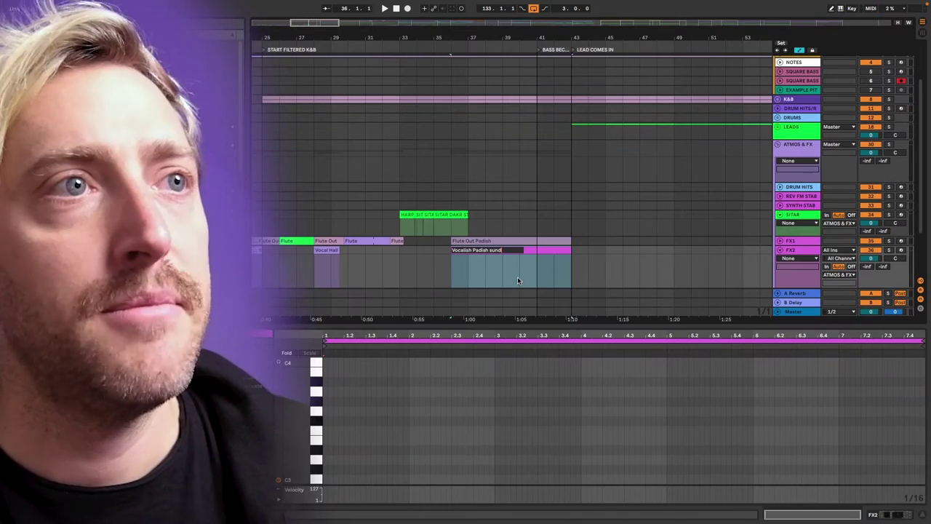
key("Left")
key("Left")
key("Left")
key("Return")
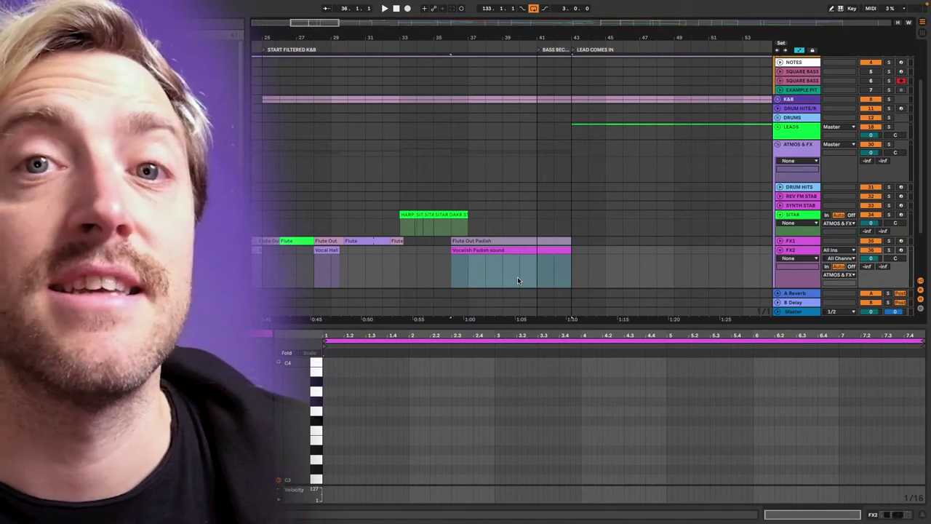
scroll(517, 280, "left", 2)
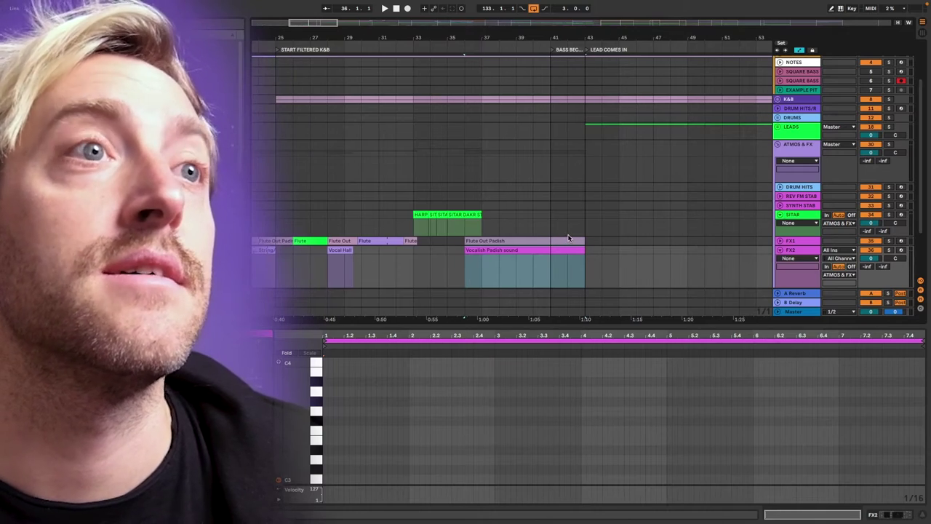
scroll(557, 243, "up", 1)
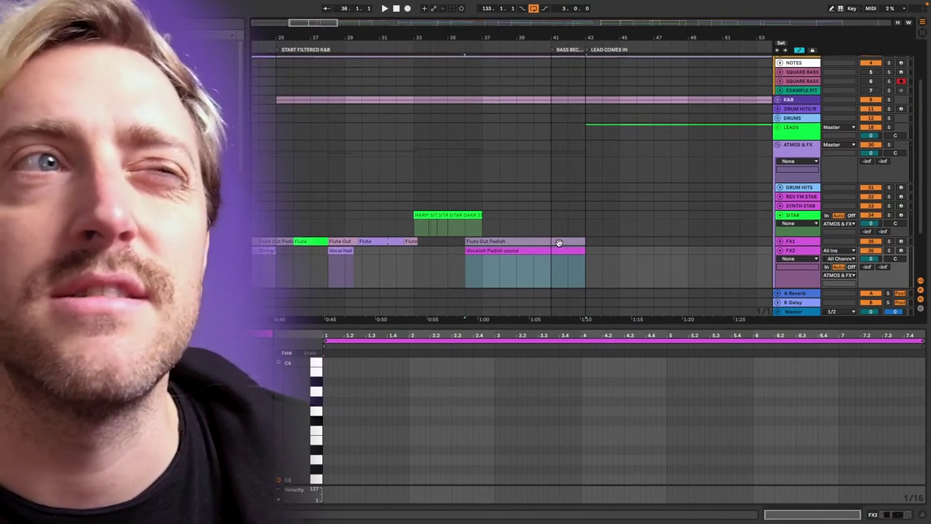
left_click_drag(467, 264, 583, 268)
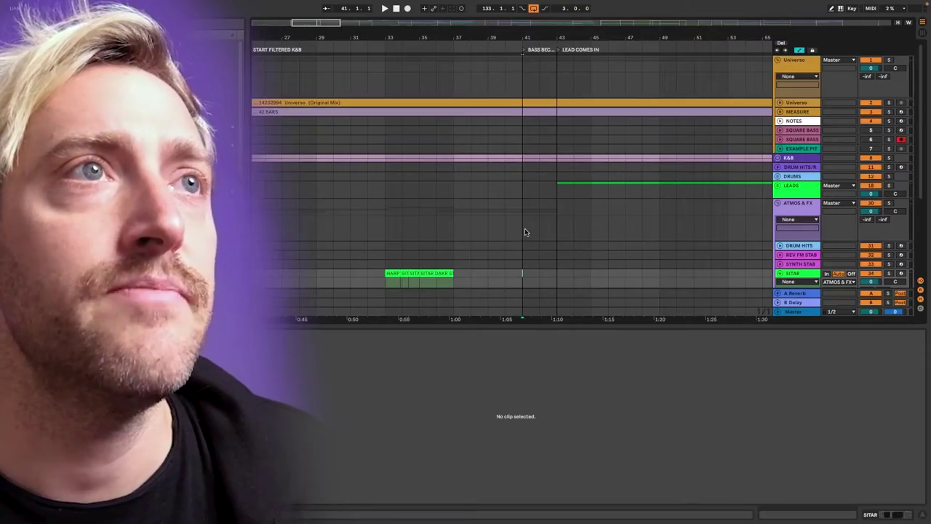
Place the insert marker at bar 41 on the Universo group and play the bass change section.
left_click(526, 232)
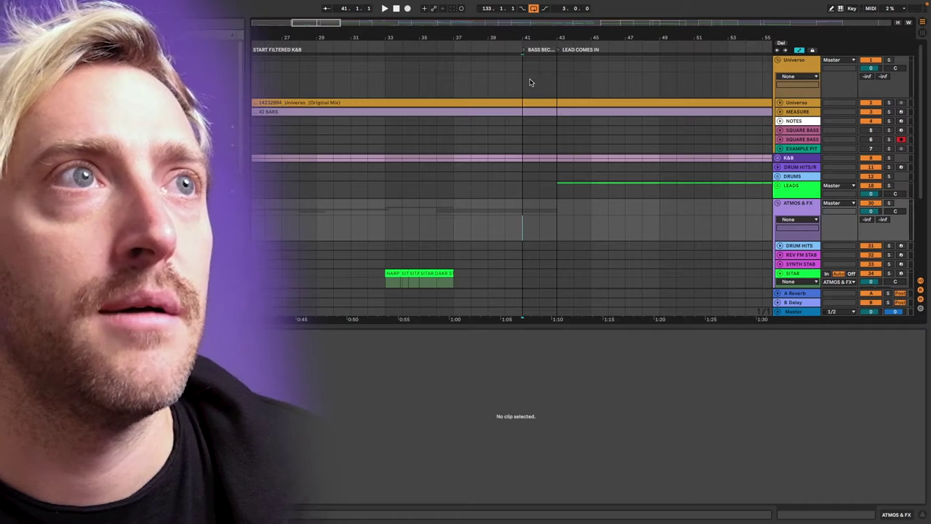
left_click(525, 92)
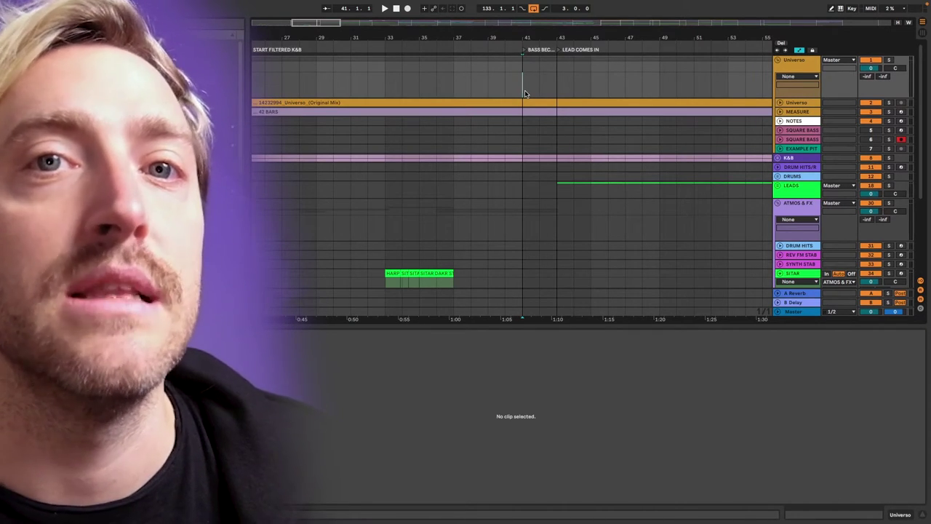
key("space")
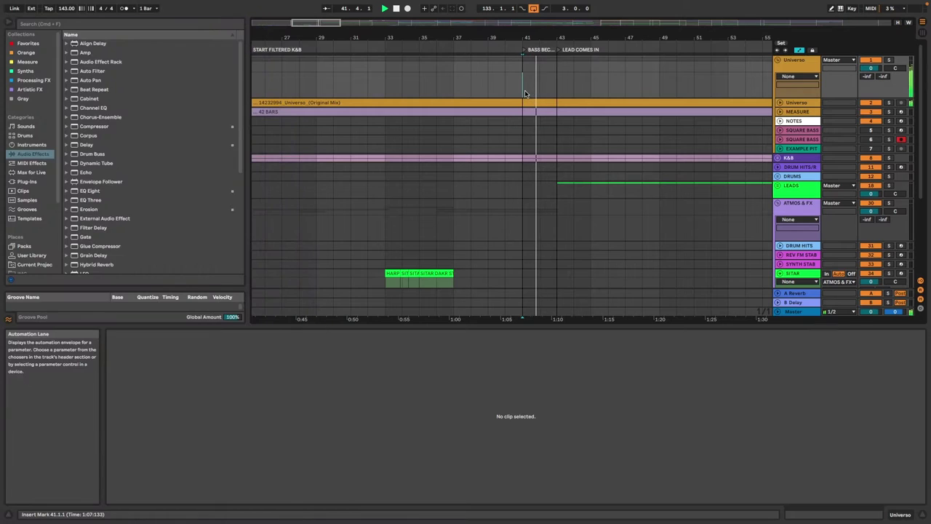
key("space")
Open the SPAN Plus analyzer on the Master track and examine the low frequencies of the intro from bar 3.
key("minus")
key("minus")
key("super+alt+p")
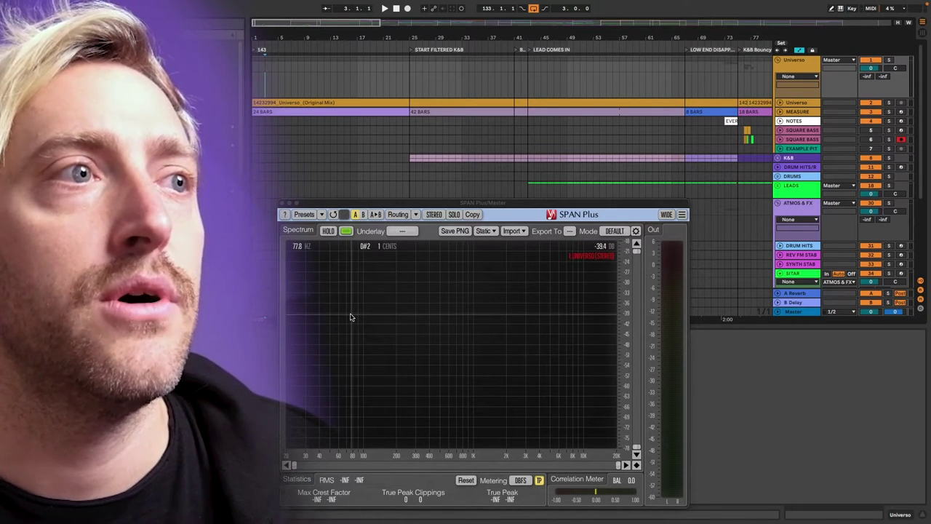
left_click_drag(345, 313, 327, 307)
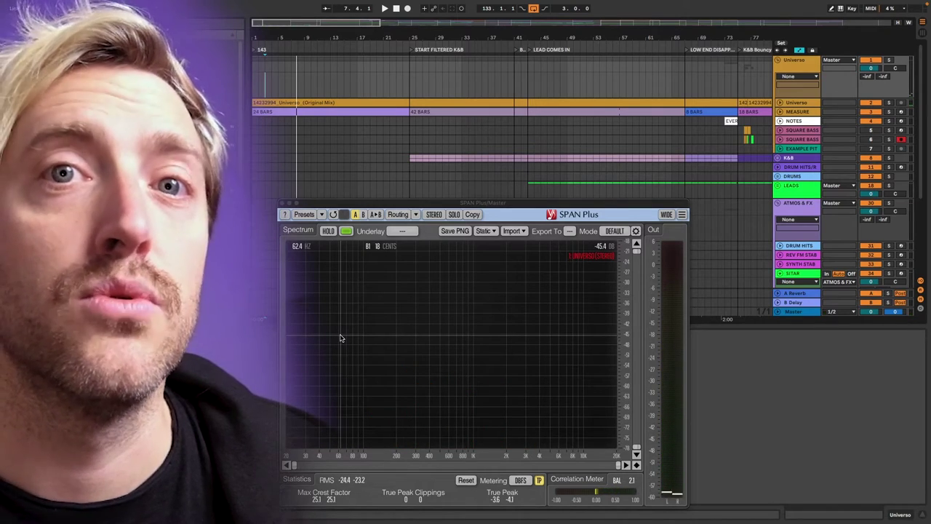
Play the reference from bar 25 and from bar 40 to compare the bass frequencies in SPAN Plus.
left_click(401, 88)
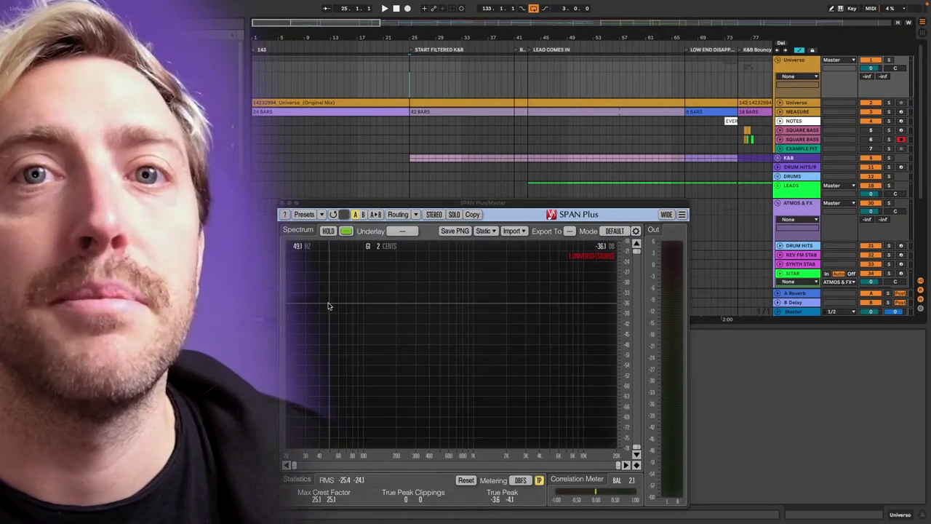
key("space")
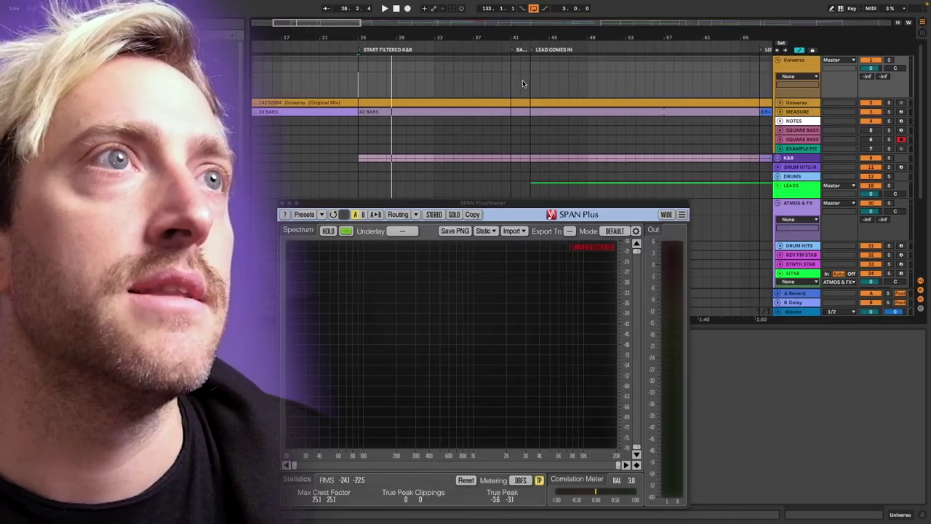
left_click(502, 81)
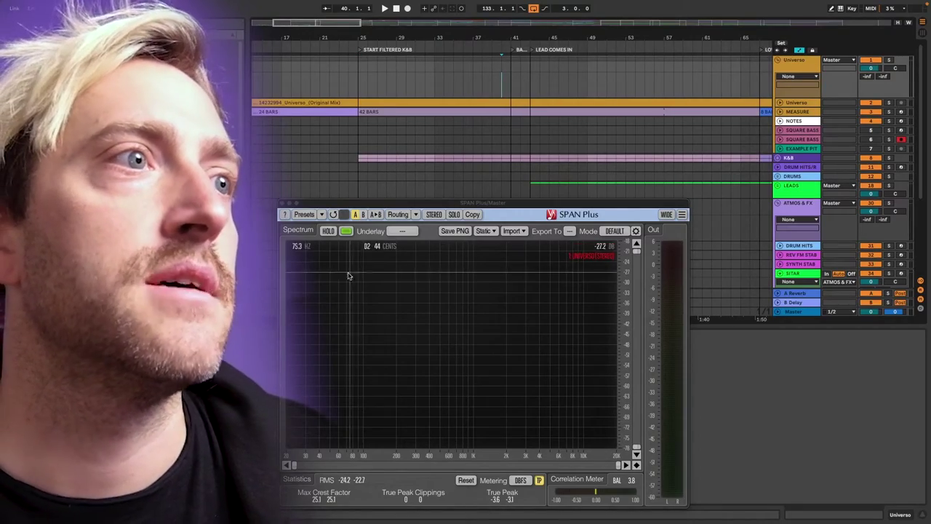
key("space")
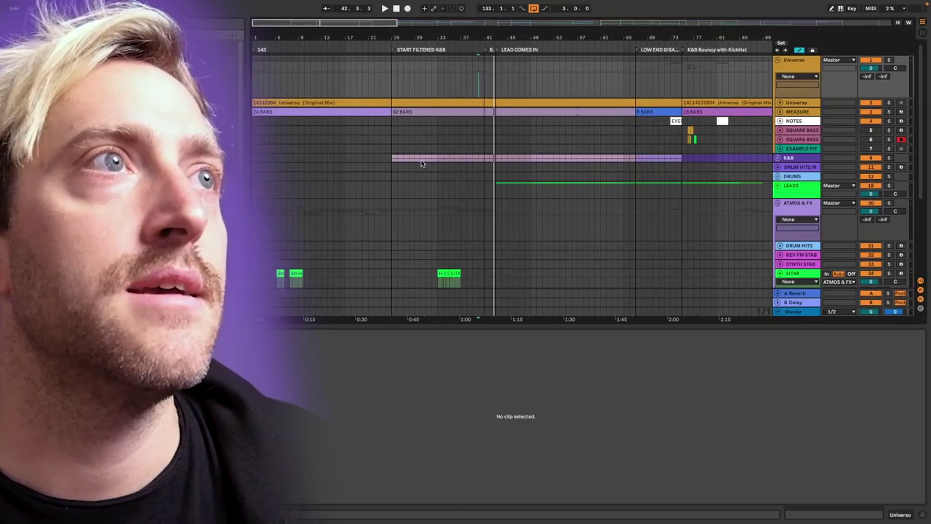
Mark bars 38 to 43 on the Universo group, then set the insert point at bar 41 and unfold the LEADS group.
key("minus")
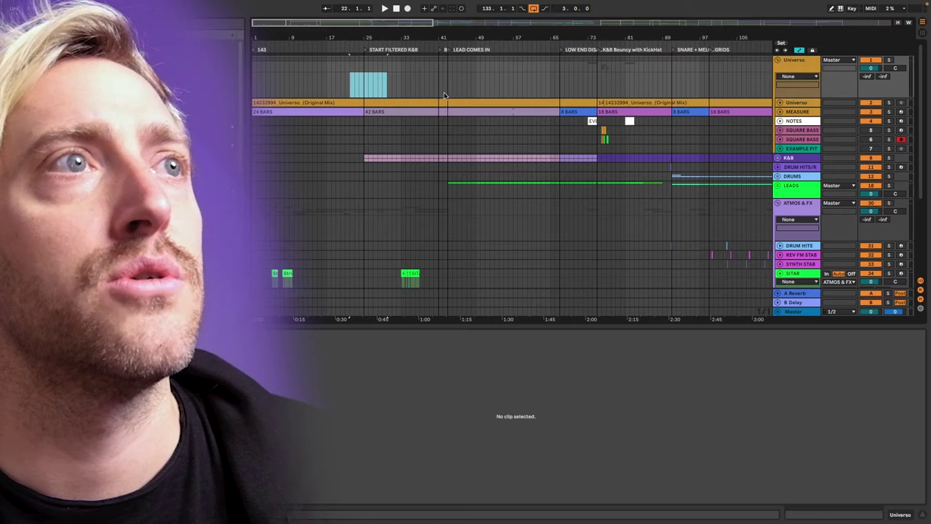
left_click_drag(426, 93, 443, 95)
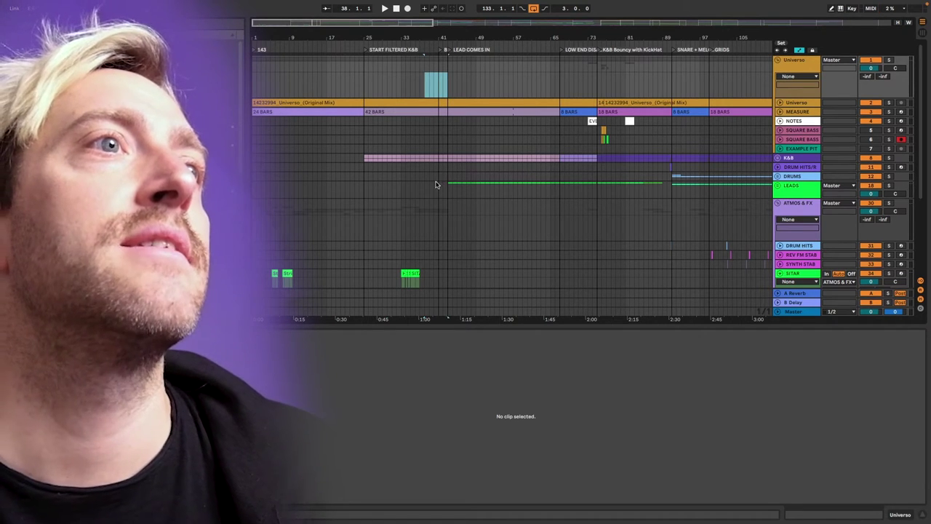
left_click(444, 184)
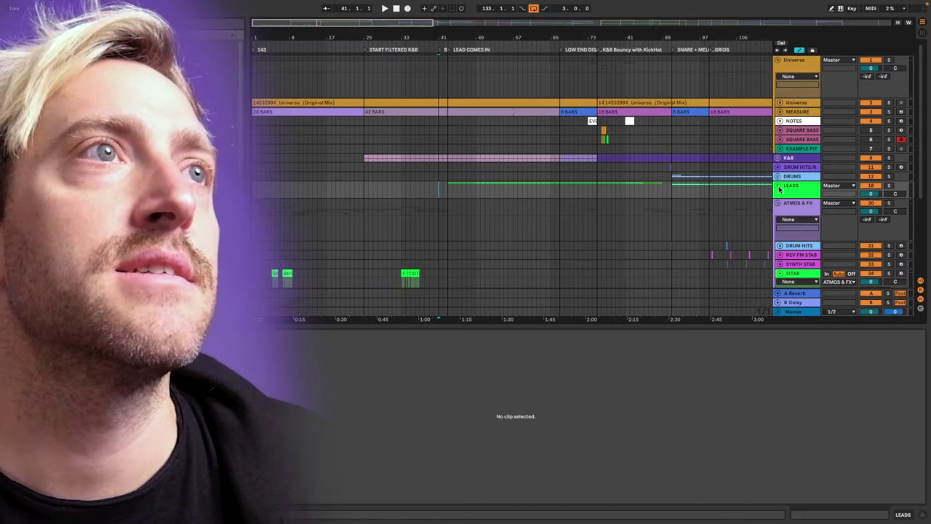
left_click(779, 187)
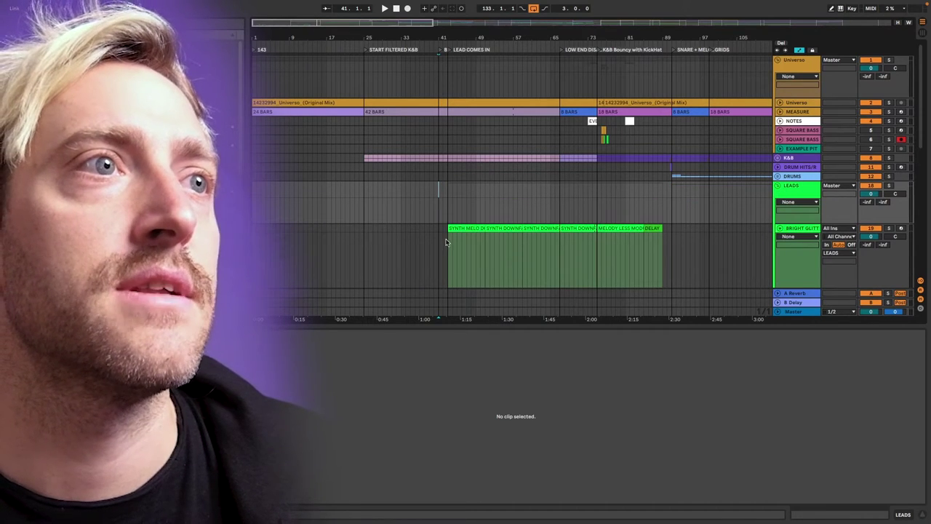
Set the insert point at bar 41 on the BRIGHT GLITTERYS track, play the lead entry, and select the synth melo downfall clip at bars 43 to 51.
left_click(439, 237)
scroll(457, 241, "up", 5)
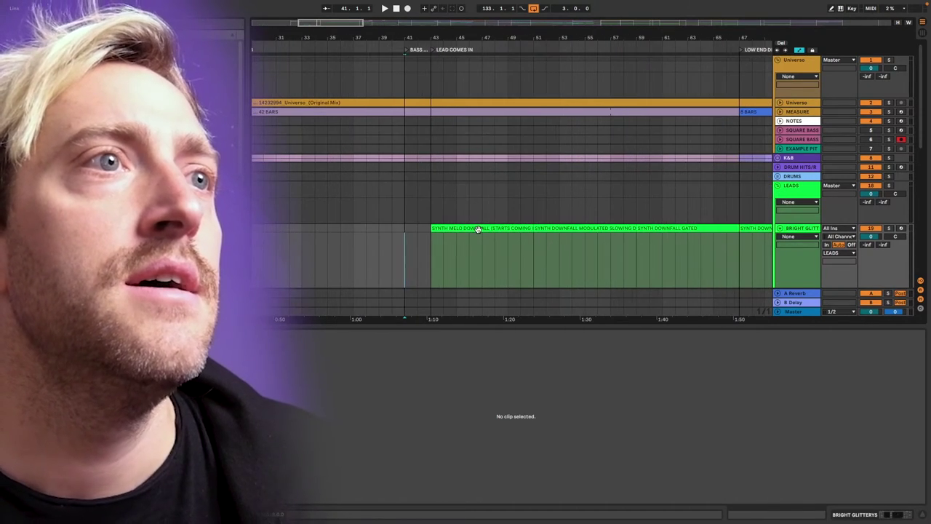
left_click(478, 229)
scroll(479, 229, "down", 3)
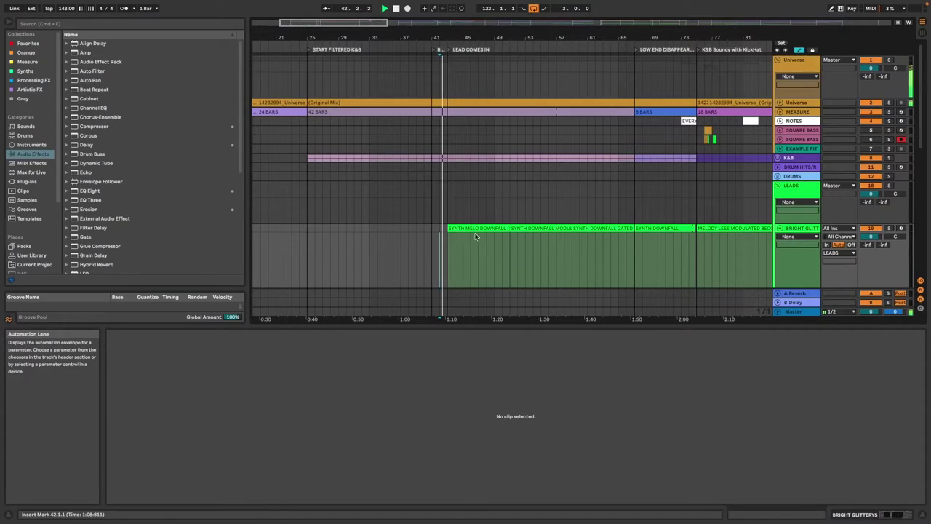
left_click(476, 236)
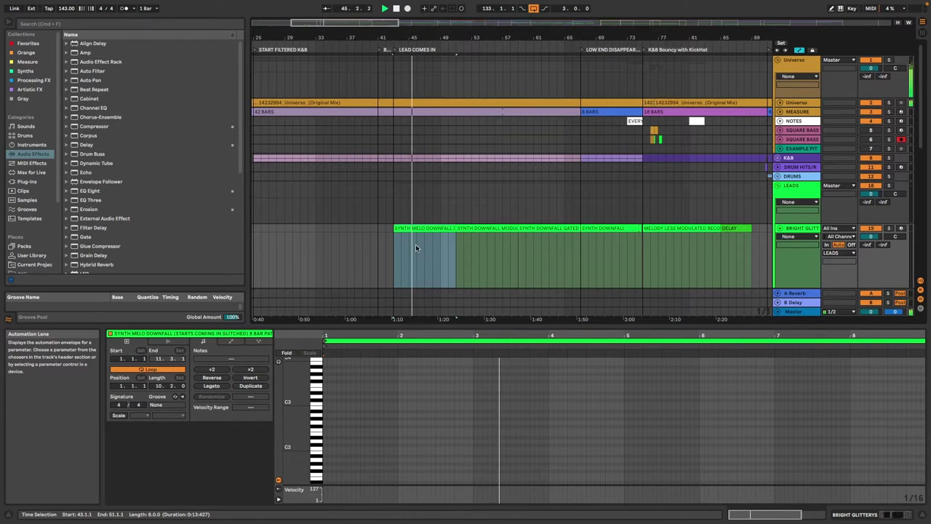
Look through the LEADS and ATMOS & FX tracks for labelled clips while the lead section plays.
scroll(417, 247, "right", 1)
scroll(430, 248, "down", 2)
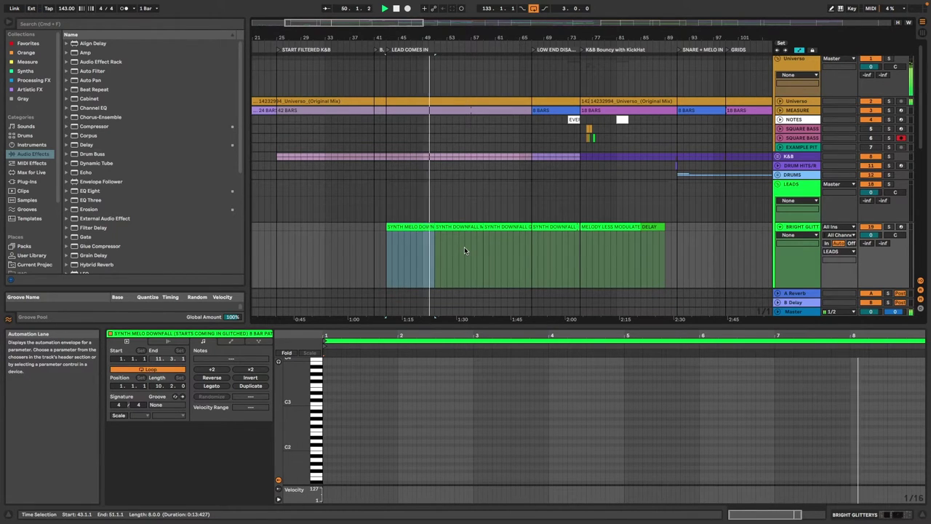
scroll(465, 250, "down", 2)
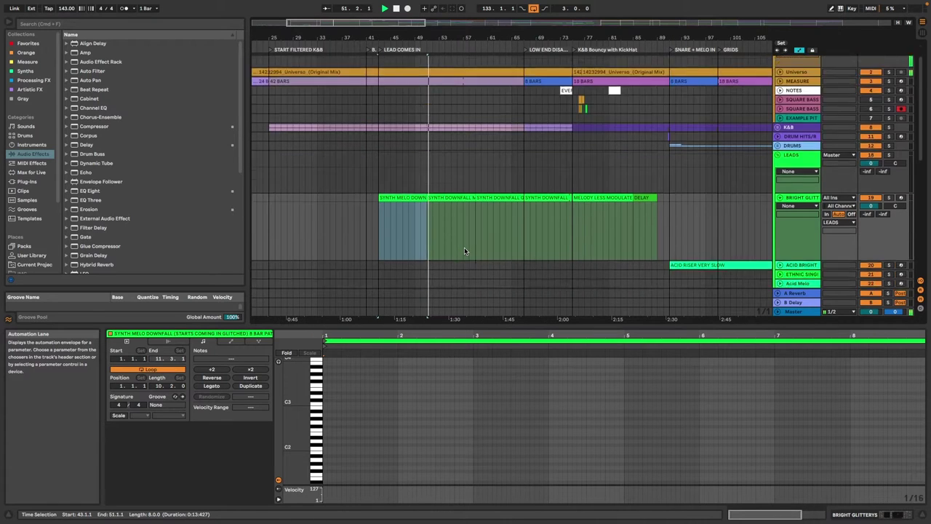
scroll(465, 250, "down", 8)
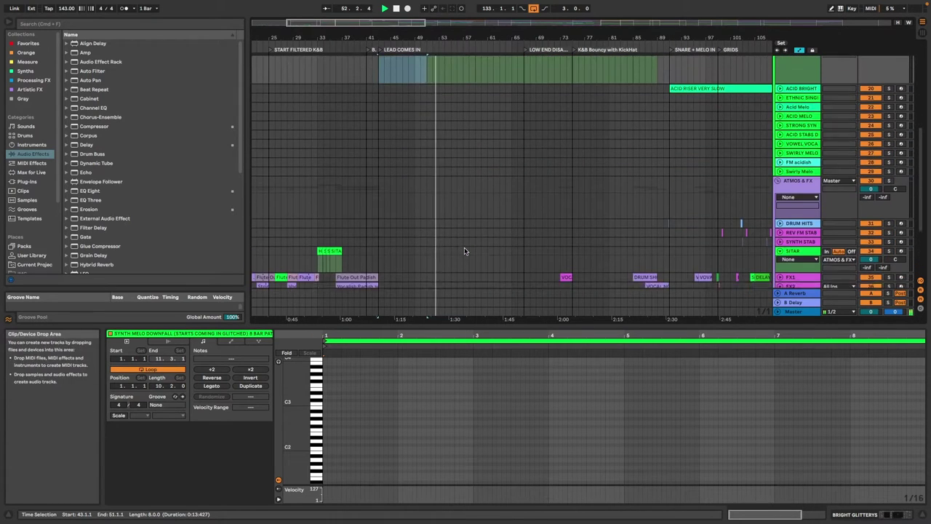
scroll(458, 262, "down", 1)
scroll(457, 268, "down", 3)
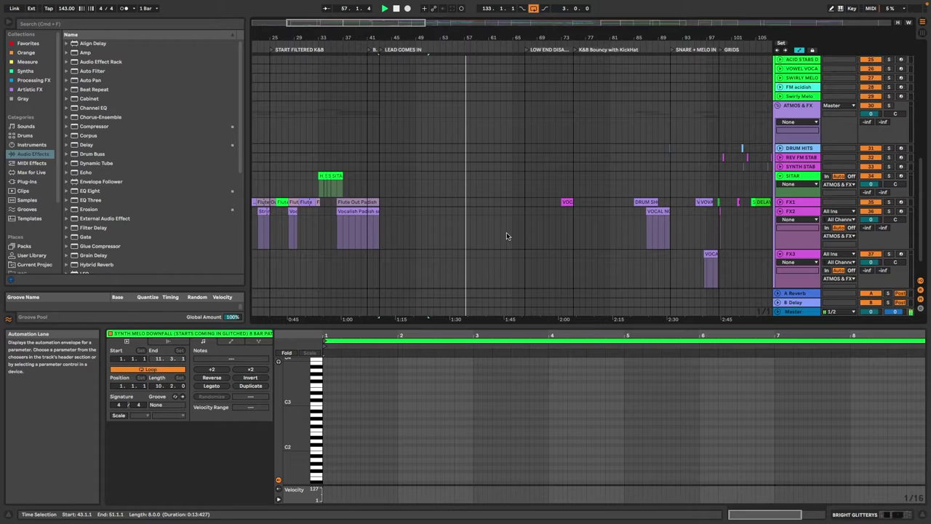
scroll(507, 237, "up", 10)
scroll(506, 235, "down", 2)
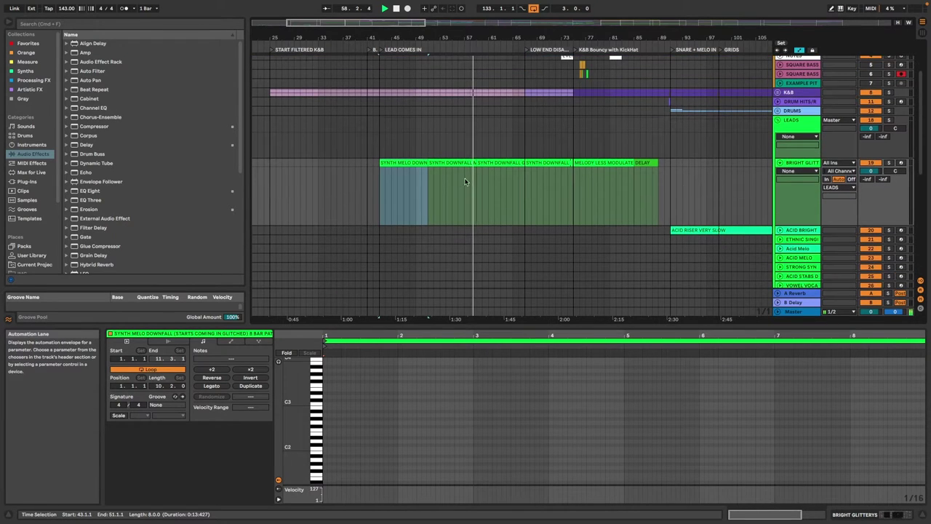
Mark bars 56 to 61 on the BRIGHT GLITTERYS track, then play the synth downfall clips from bar 57 and from bar 59.
left_click_drag(459, 183, 478, 183)
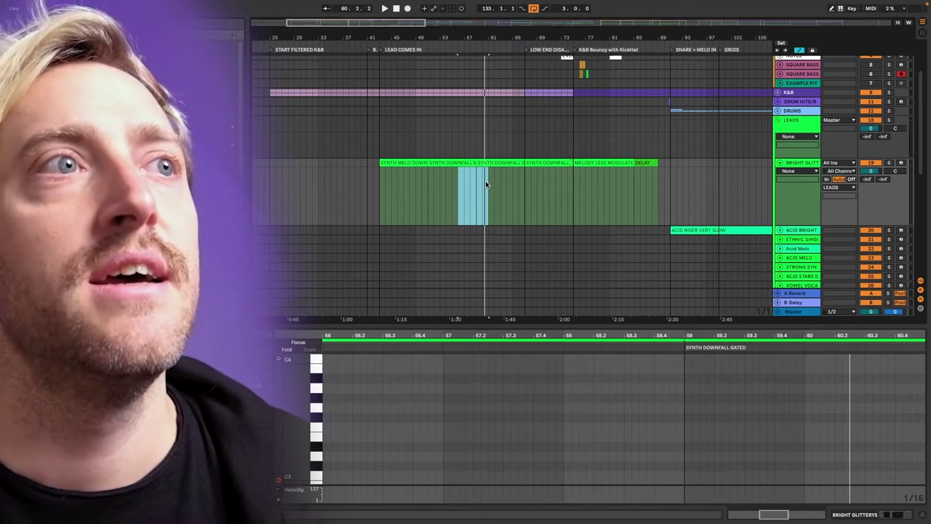
scroll(495, 223, "down", 5)
scroll(495, 222, "down", 5)
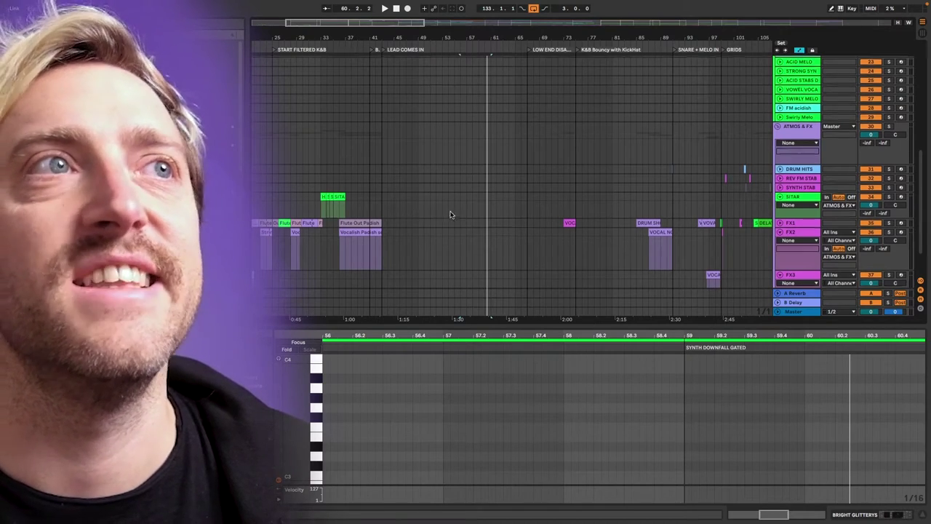
scroll(449, 210, "up", 10)
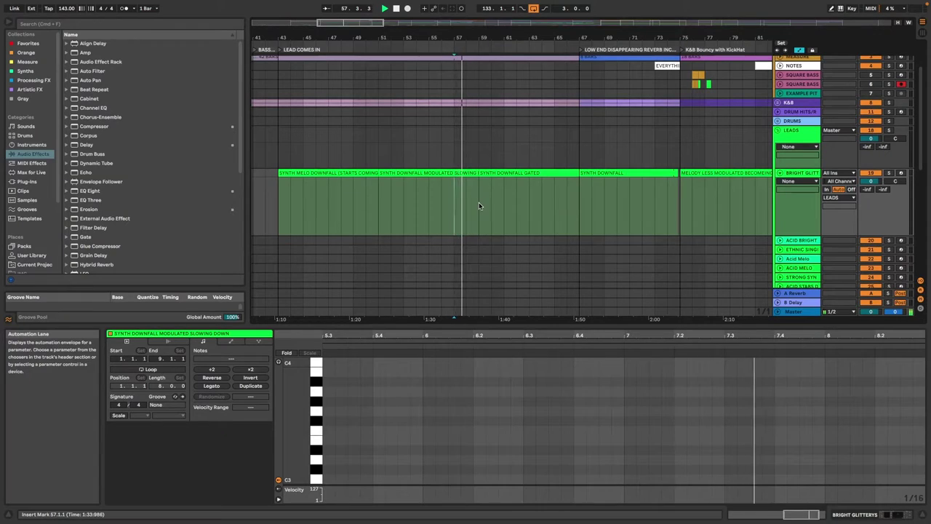
left_click(478, 203)
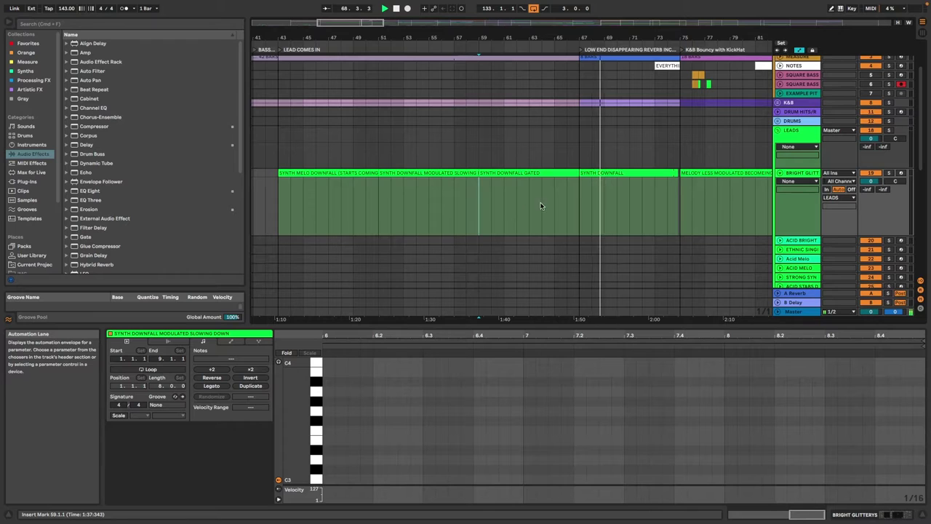
Show the SPAN Plus analyzer, move its window below the lead clips, and mark bars 73 to 75 on the LEADS group.
scroll(558, 208, "right", 2)
scroll(558, 208, "right", 3)
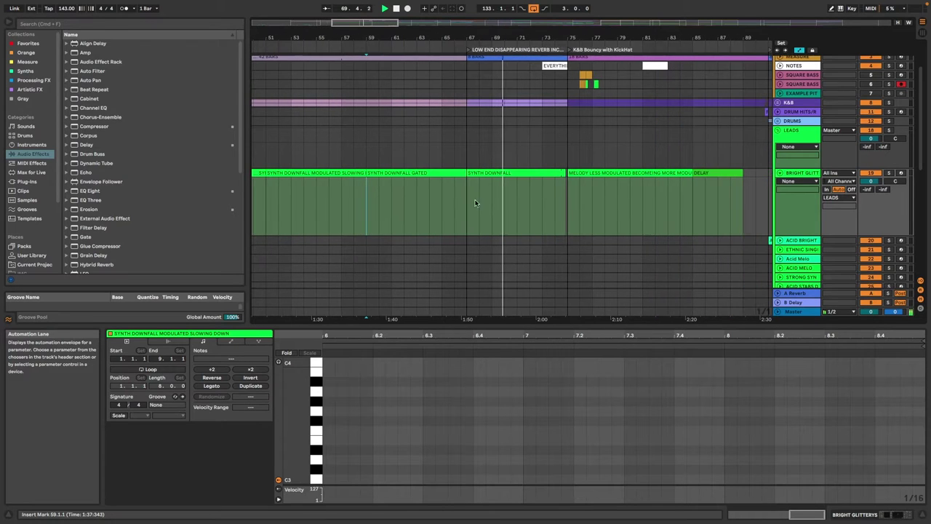
key("super+alt+p")
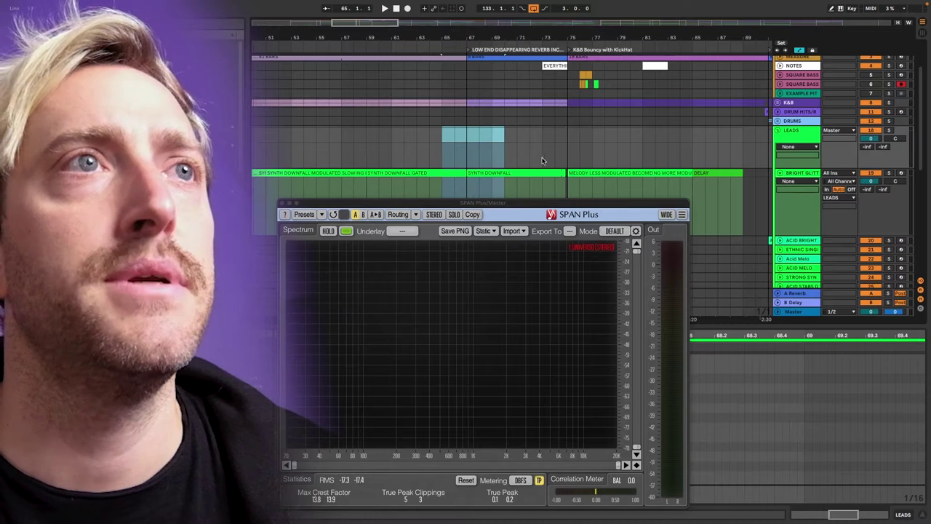
left_click_drag(519, 204, 539, 240)
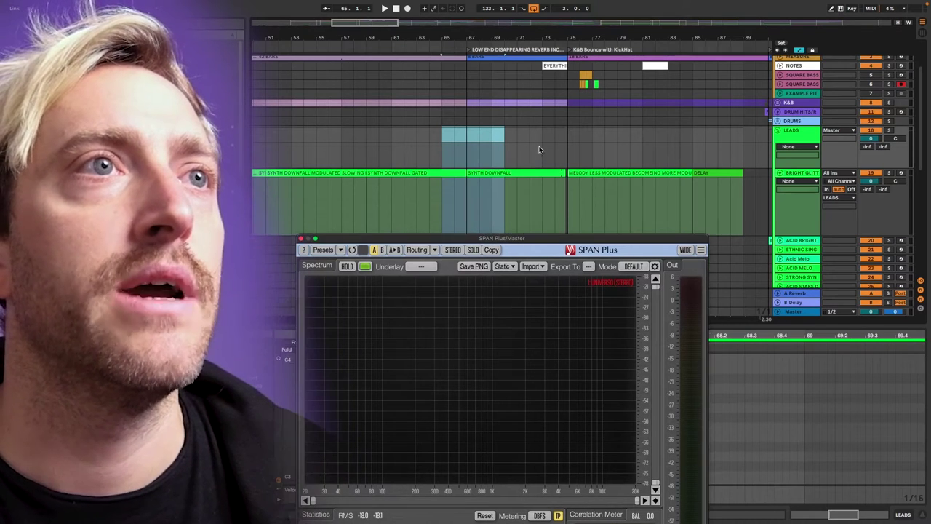
left_click_drag(543, 131, 566, 139)
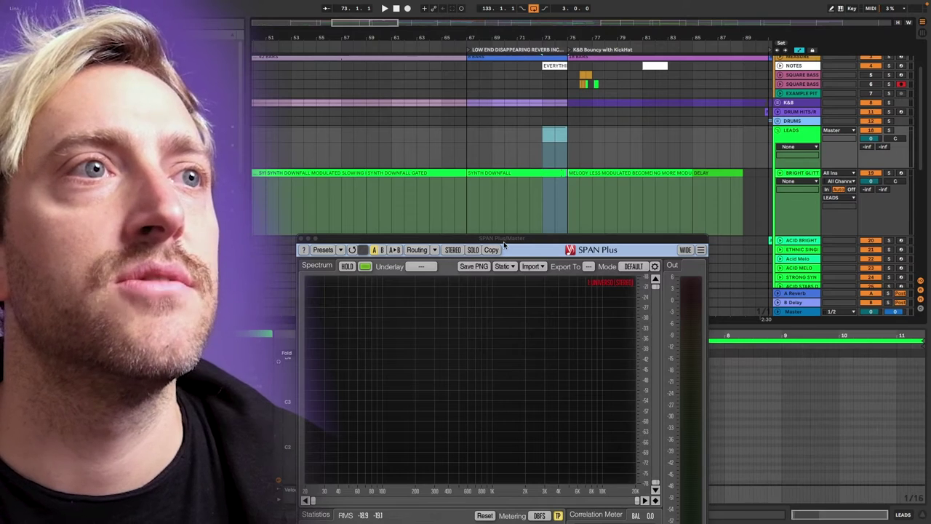
Locate the vocal clip at bar 73 on the FX1 track and select the Vocalish Padish clip on the FX2 track.
scroll(553, 188, "down", 5)
scroll(558, 177, "up", 3)
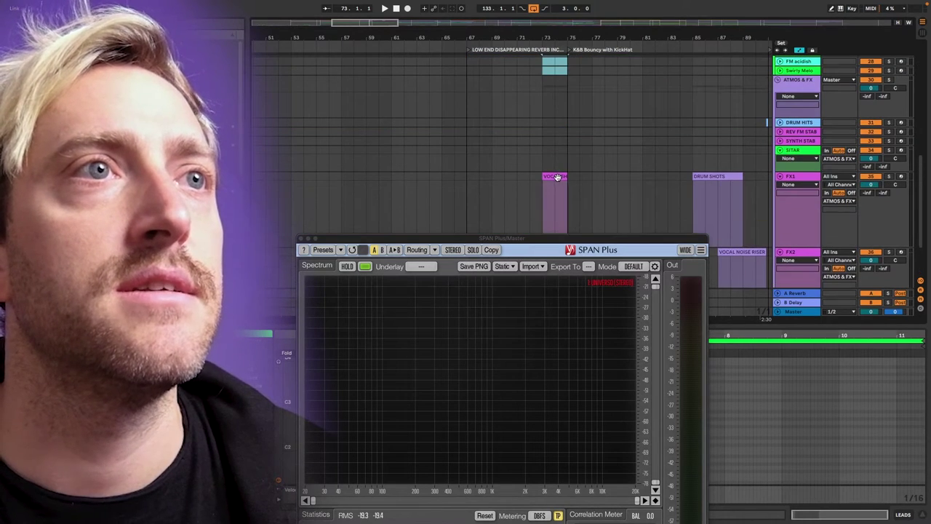
scroll(553, 182, "up", 3)
scroll(554, 179, "down", 5)
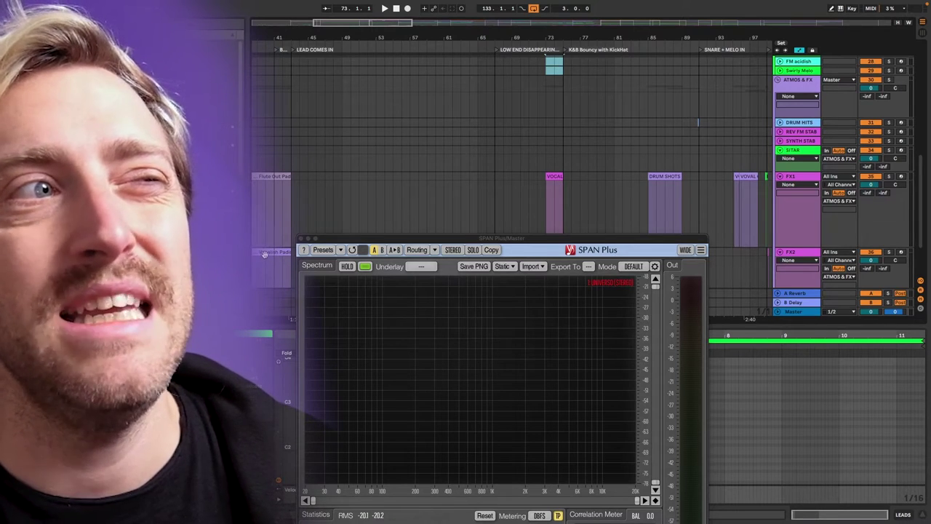
left_click(265, 253)
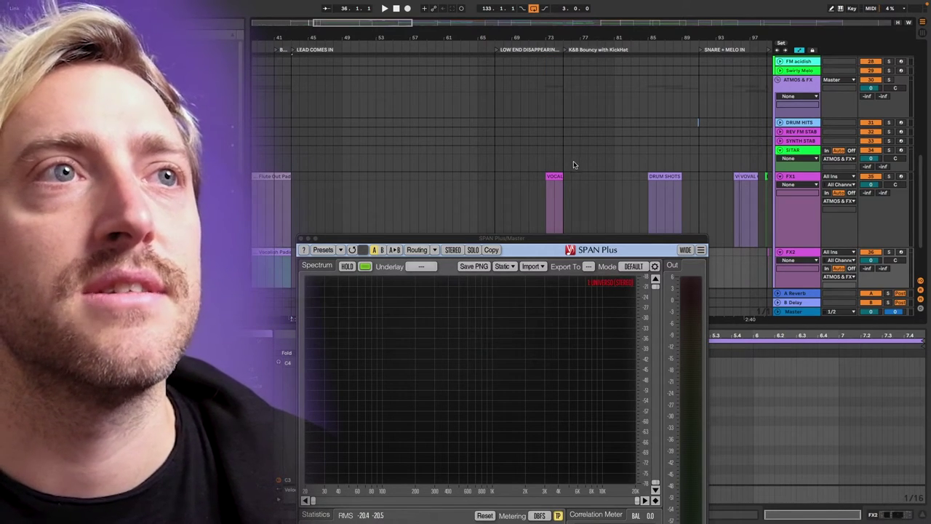
Set the insert point at bar 65 on the upper SQUARE BASS track and play the low-end section through to bar 75.
scroll(538, 146, "up", 10)
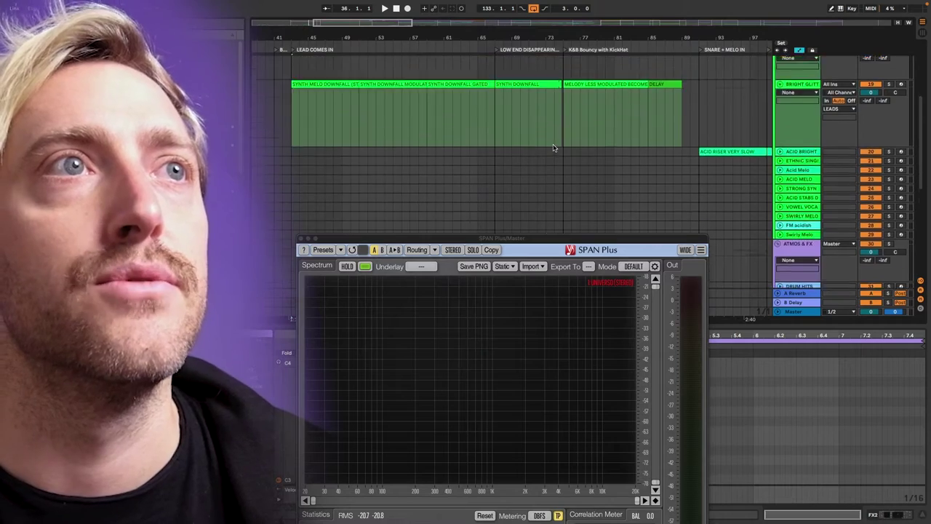
left_click(479, 131)
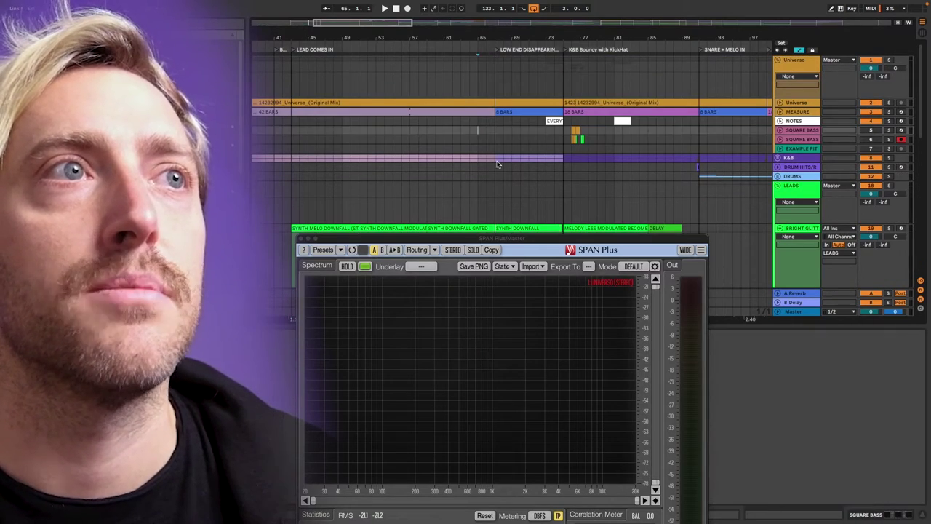
key("space")
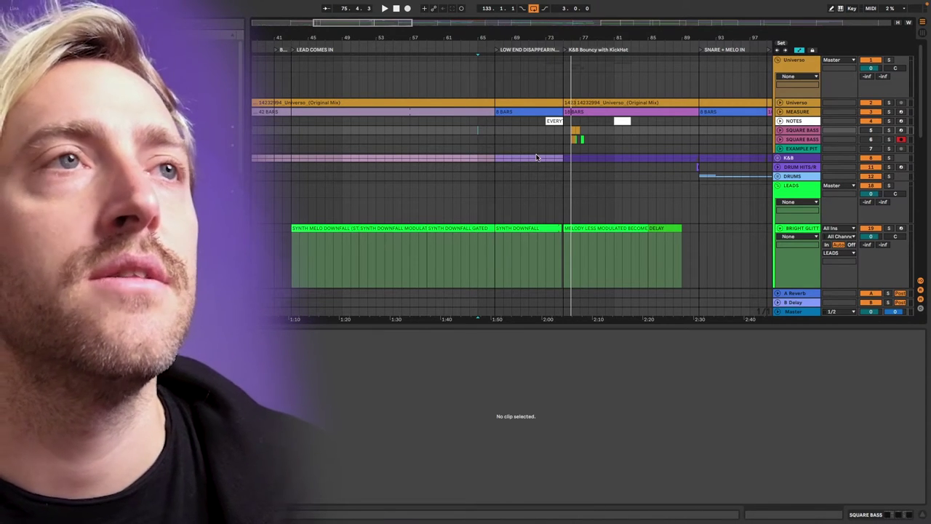
Mark bars 67 to 75 on the EXAMPLE PITCHED DELAY DRUMS track and fit the whole arrangement to the window width.
left_click_drag(488, 150, 562, 153)
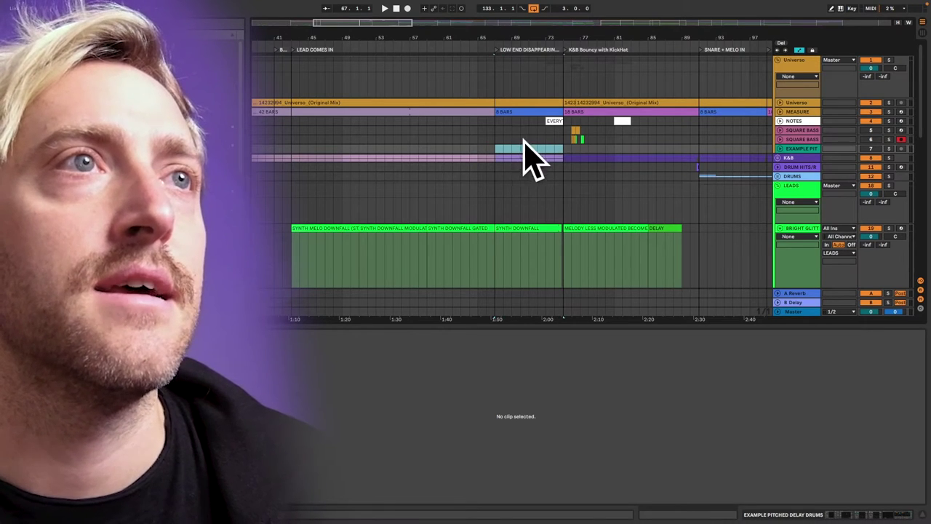
scroll(521, 145, "down", 8)
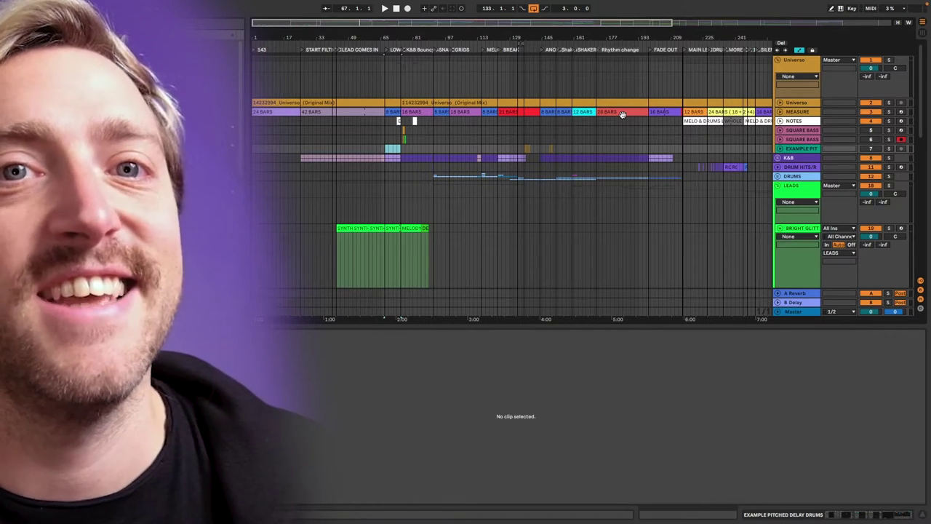
key("w")
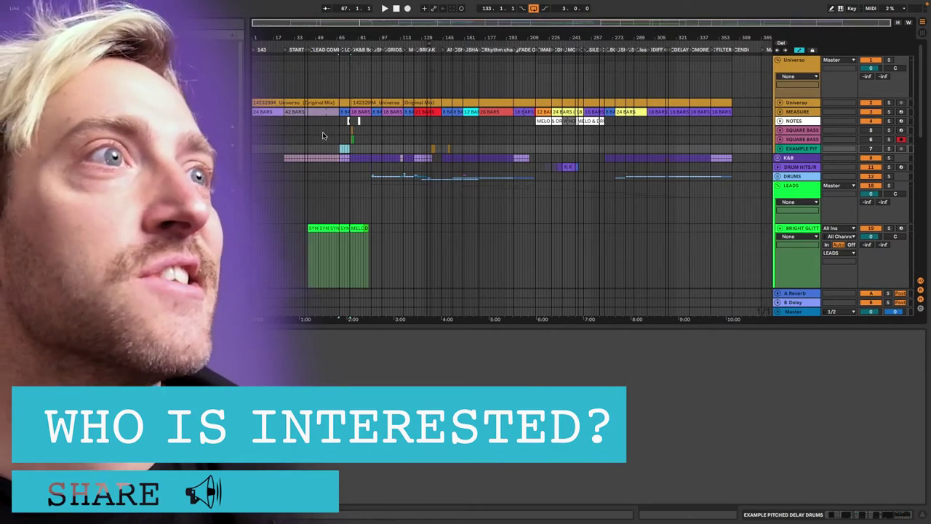
Unfold the Universo audio track to show the kick and bass waveform in bar 75 and set the grid to 1/8.
scroll(342, 138, "up", 5)
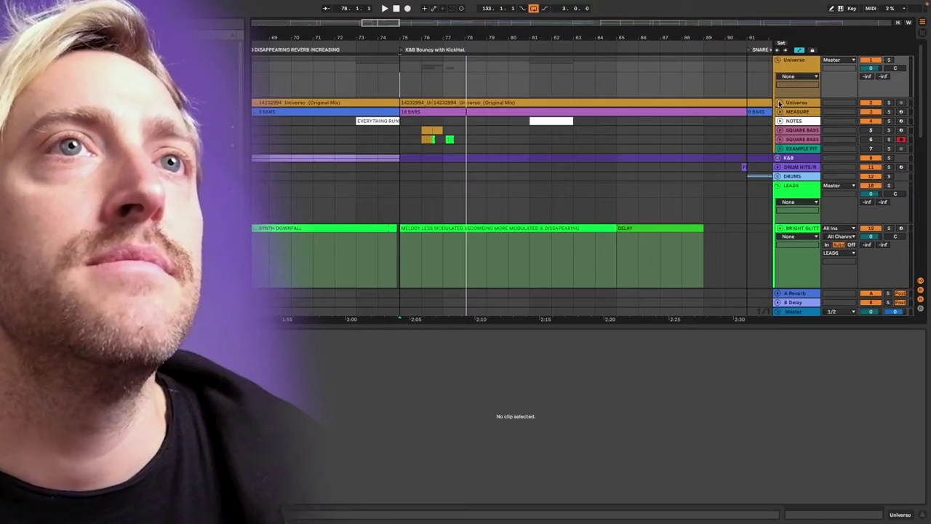
left_click(780, 103)
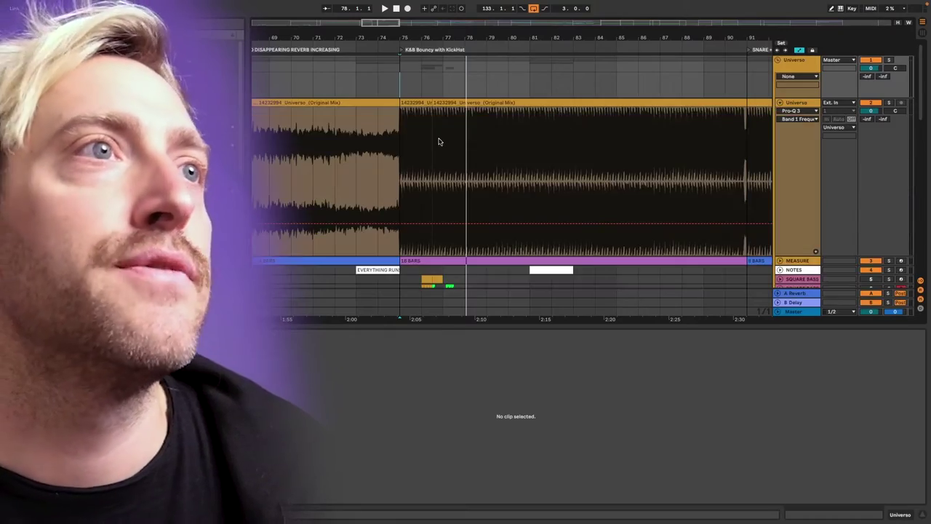
scroll(406, 142, "up", 10)
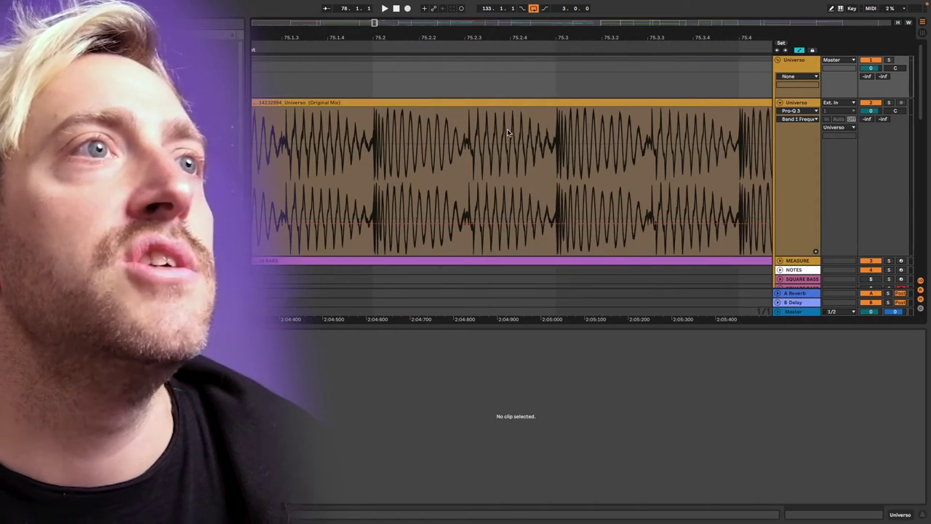
right_click(508, 131)
left_click(550, 254)
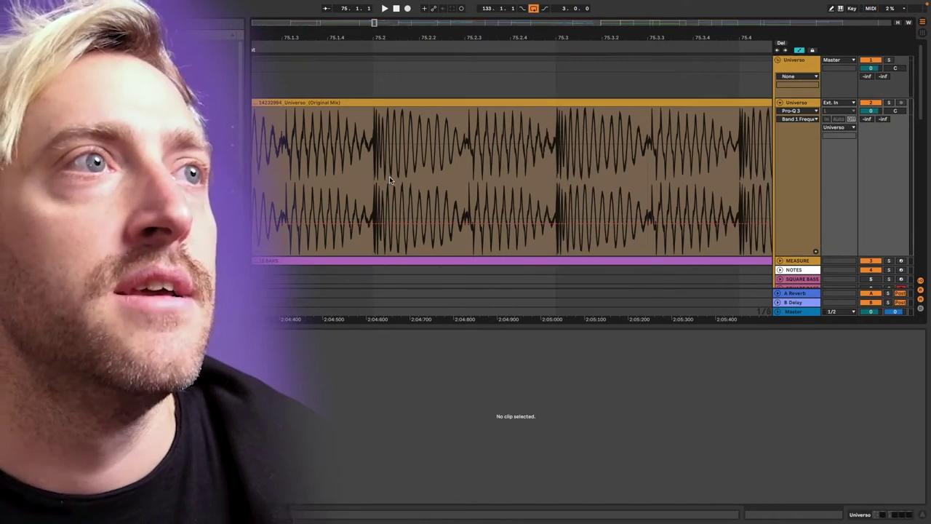
Select the kick from 75.2.1 to 75.2.3 on the Universo audio track and play it.
left_click_drag(377, 149, 467, 122)
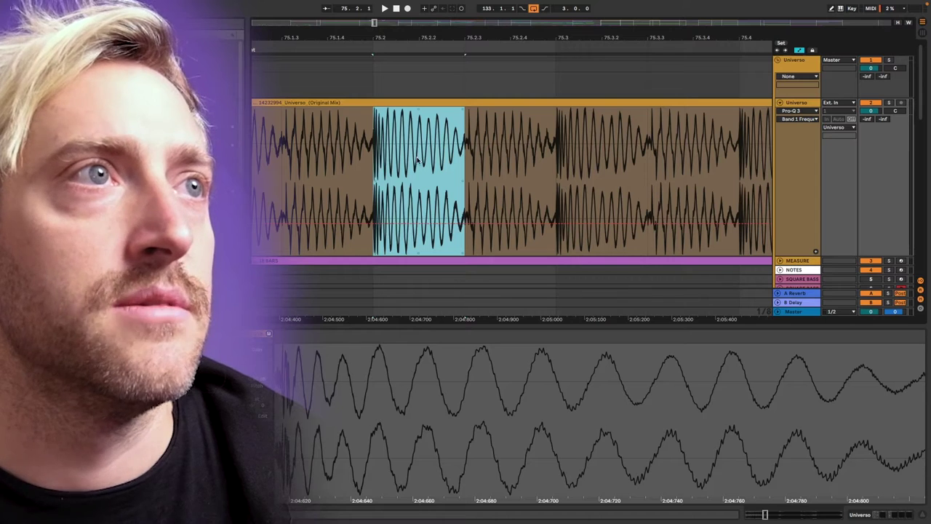
key("space")
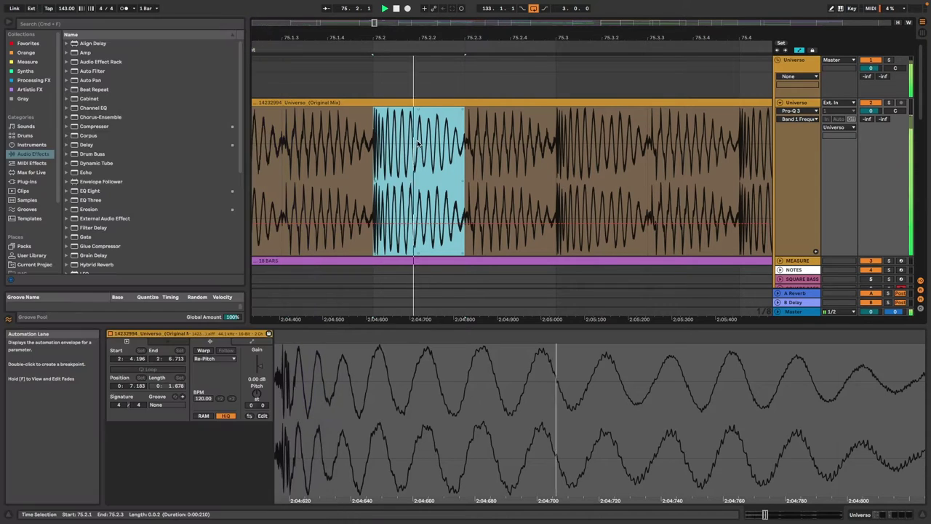
key("space")
left_click_drag(420, 167, 378, 132)
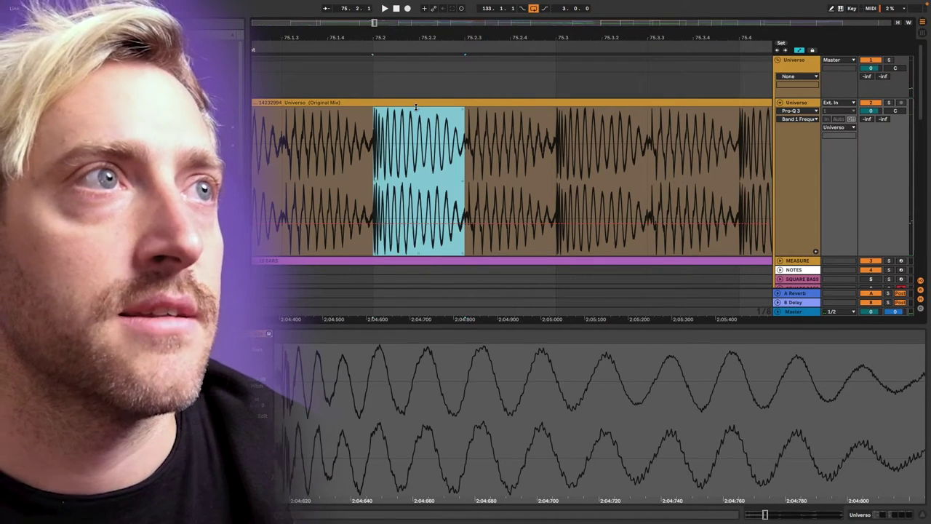
Split the first two beats of bar 75 on the Universo track into four eighth-note clips, then loop and play them.
scroll(433, 126, "down", 3)
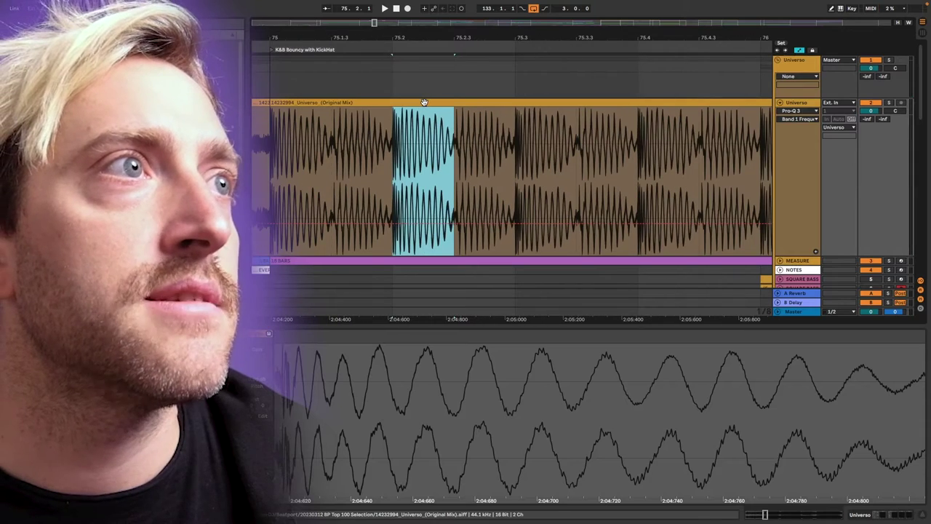
left_click_drag(360, 110, 499, 108)
left_click(315, 103, "shift")
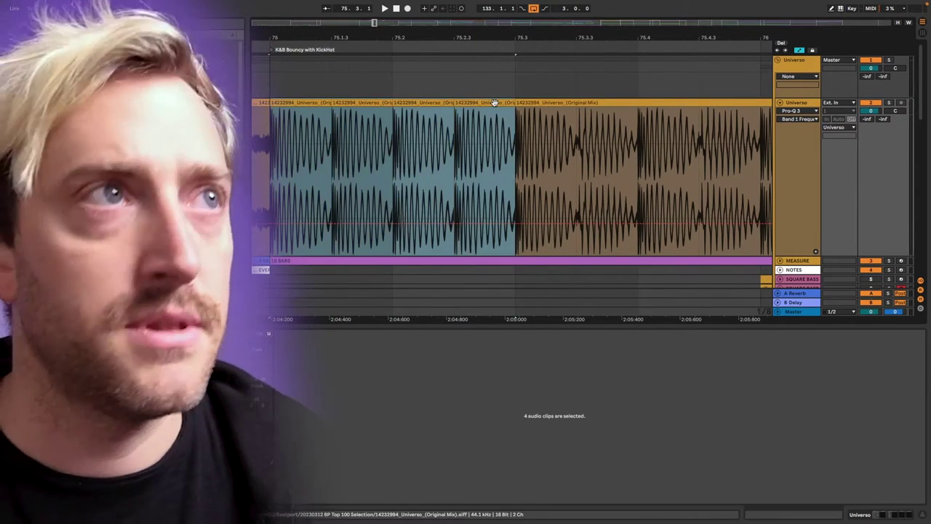
key("super+l")
key("space")
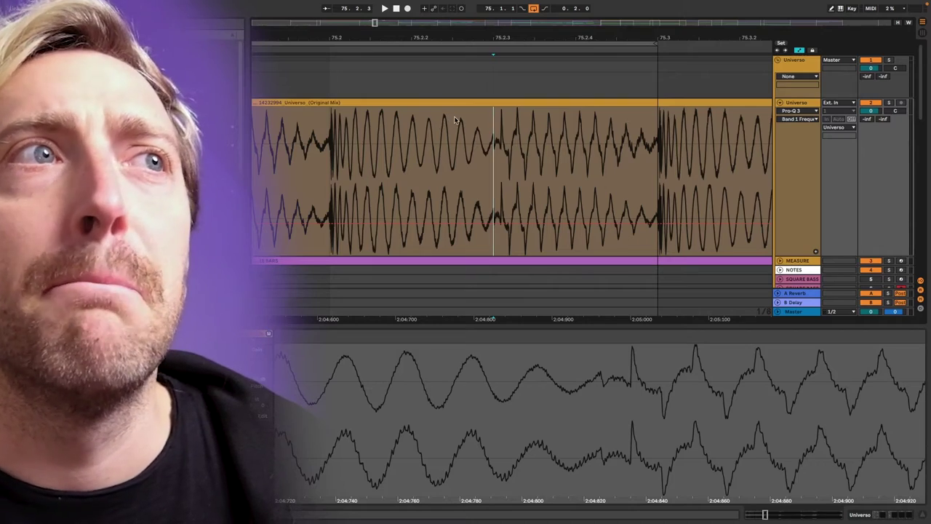
Replace the other three eighths in the first two beats of bar 75 on the Universo track with copies of the bass at 75.1.3.
scroll(449, 122, "down", 3)
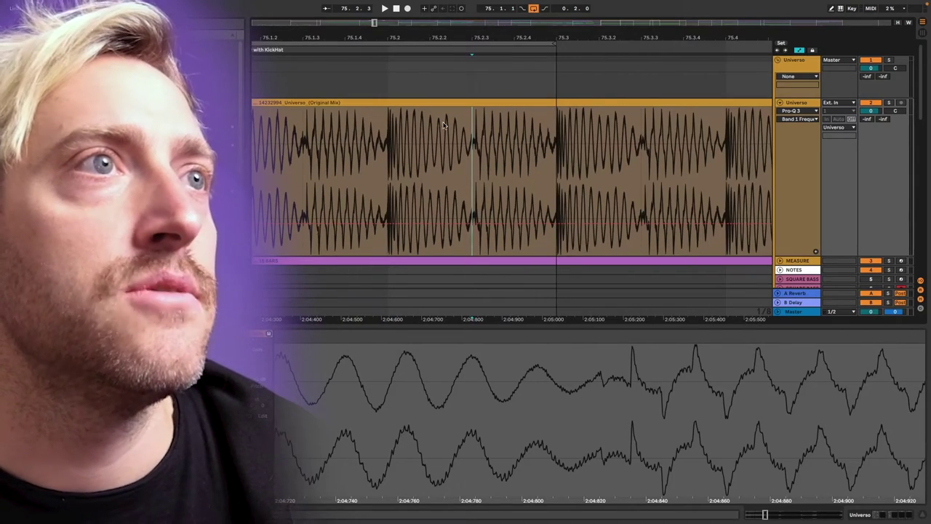
left_click(424, 104)
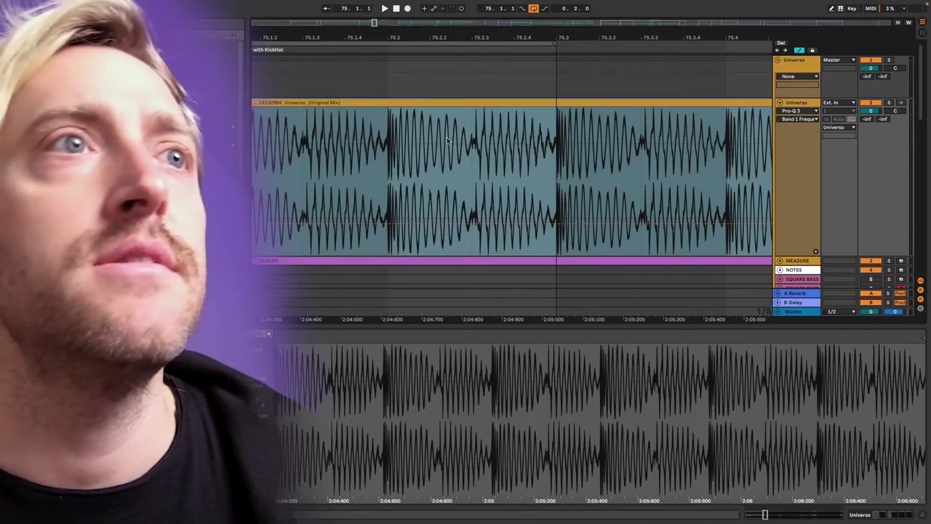
scroll(449, 141, "down", 4)
scroll(415, 159, "up", 4)
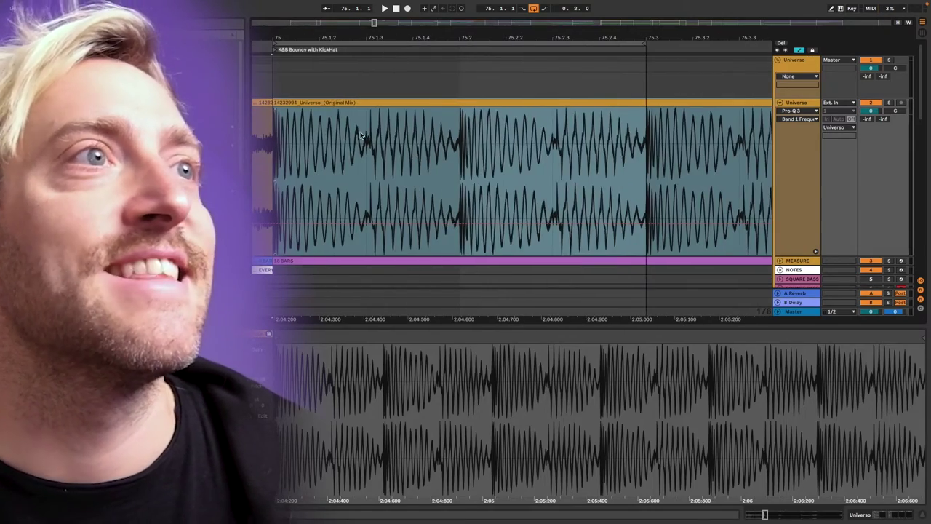
left_click_drag(363, 131, 478, 132)
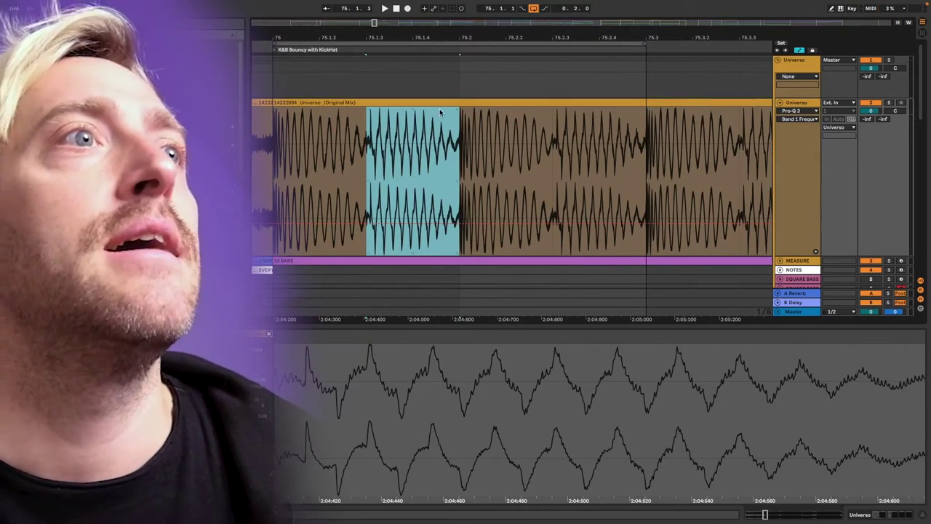
left_click_drag(298, 132, 454, 144)
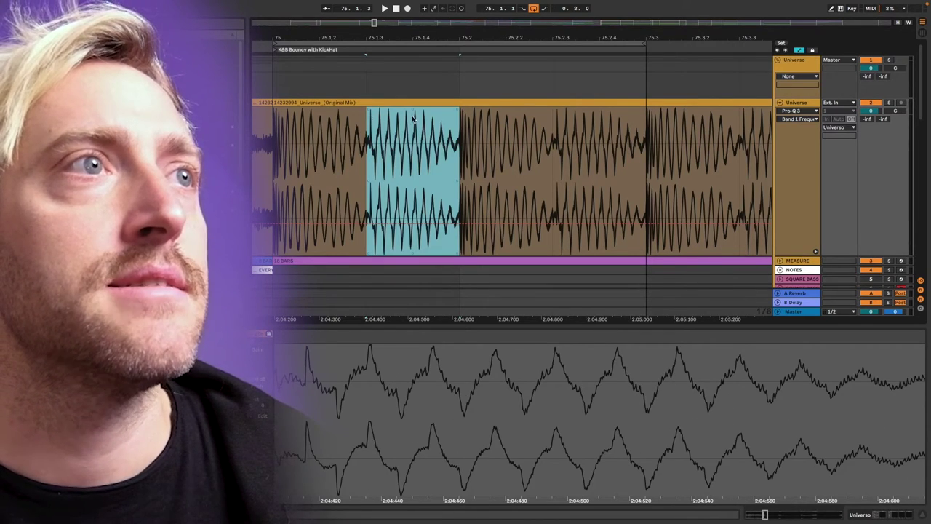
left_click_drag(383, 129, 595, 142)
scroll(593, 142, "right", 5)
scroll(592, 142, "down", 3)
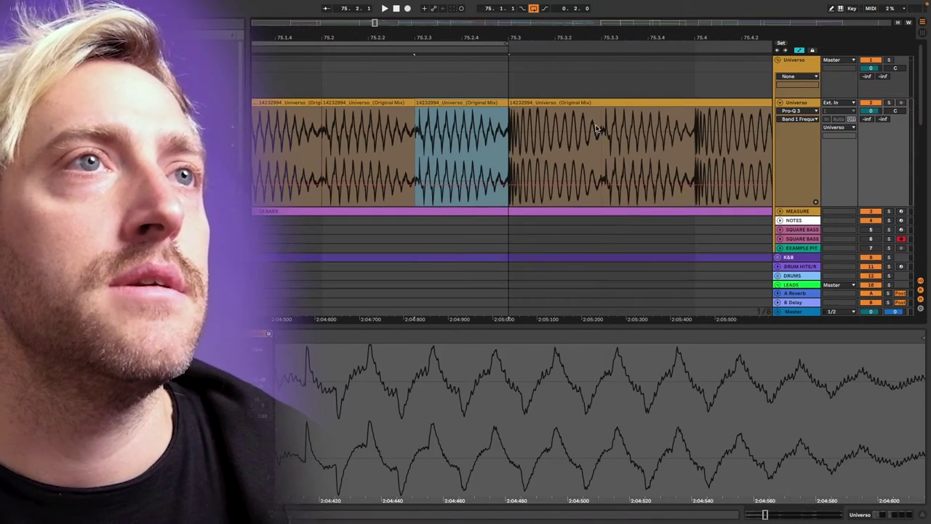
Duplicate the kick eighth at 75.3.1 across beats three and four of bar 75 on the Universo track.
scroll(597, 127, "up", 3)
scroll(596, 127, "down", 5)
key("Right")
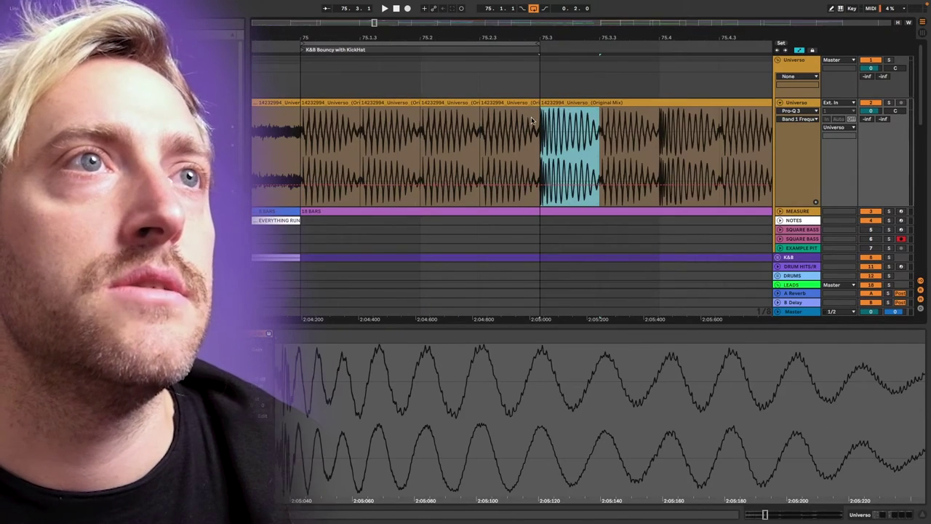
key("Right")
key("Right")
key("Right")
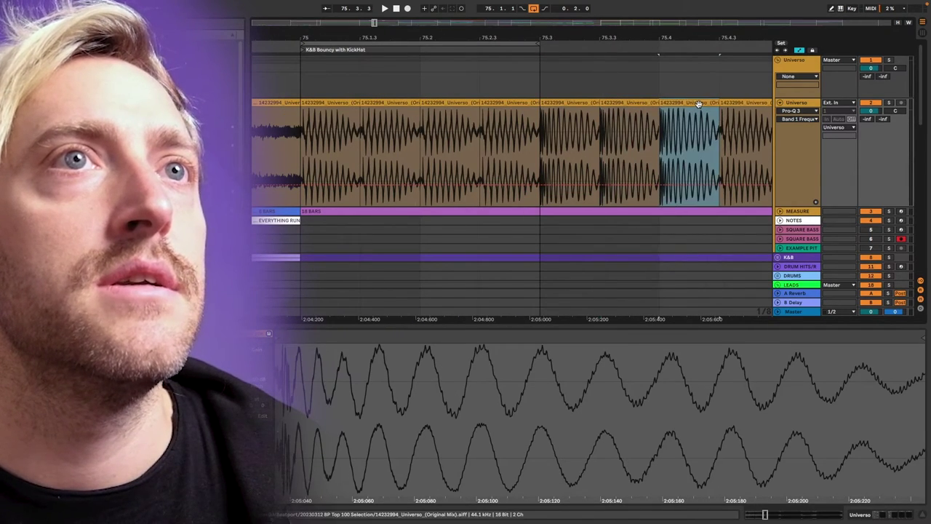
left_click_drag(756, 110, 757, 110)
scroll(610, 127, "right", 3)
Loop the four kick clips from 75.3 to 76 and play them with SPAN Plus open.
left_click(485, 104)
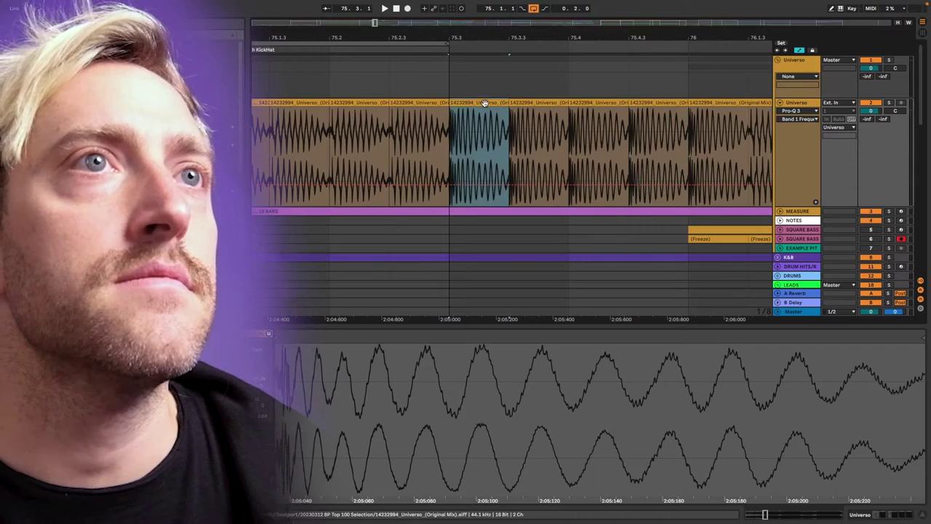
left_click(684, 102, "shift")
key("super+l")
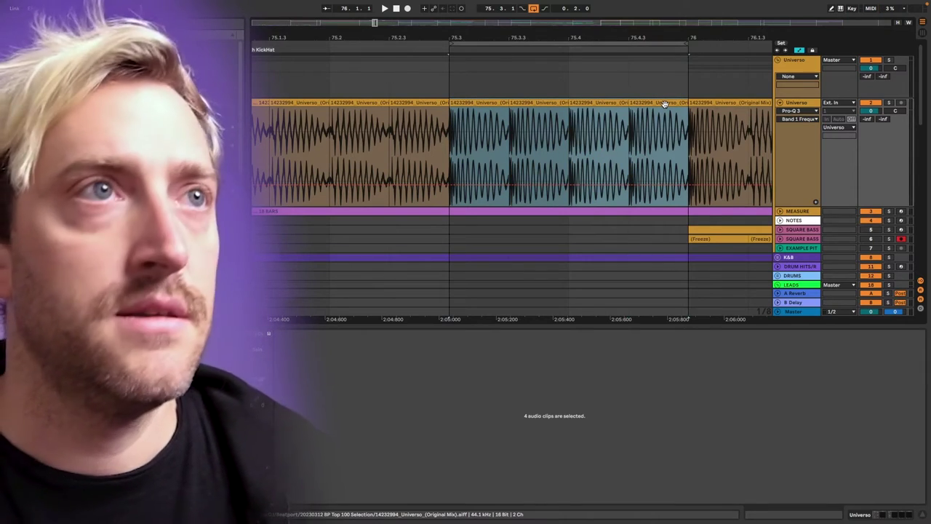
key("super+alt+p")
key("space")
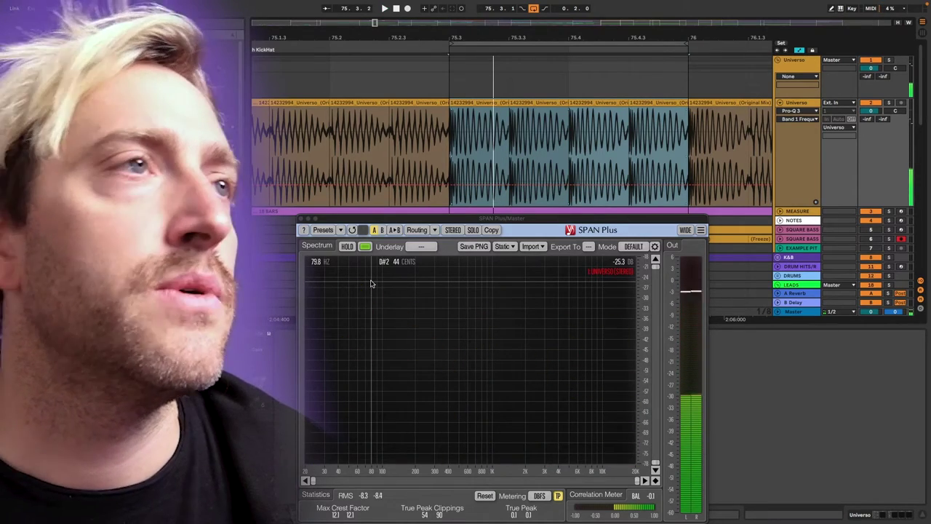
Loop and play the four bass clips from 75 to 75.3 for comparison, and close SPAN Plus.
scroll(468, 93, "left", 3)
left_click(439, 101)
key("space")
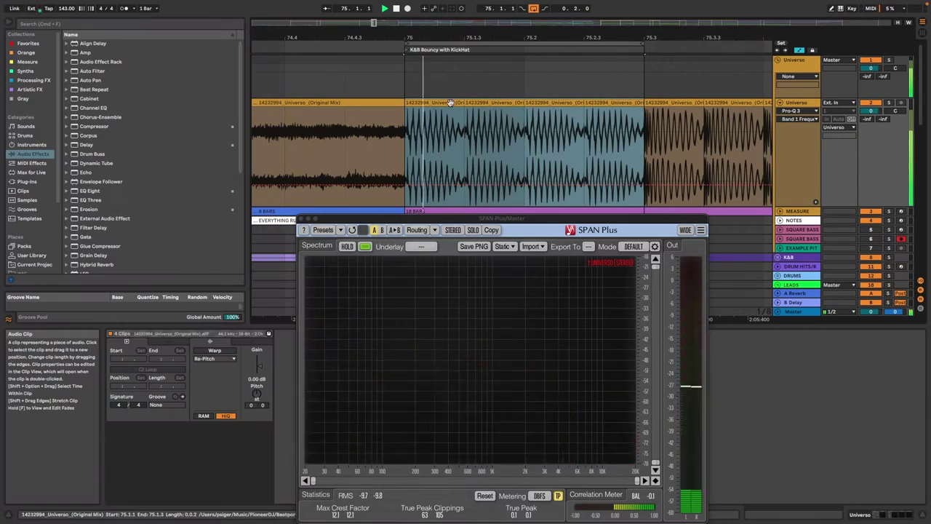
key("space")
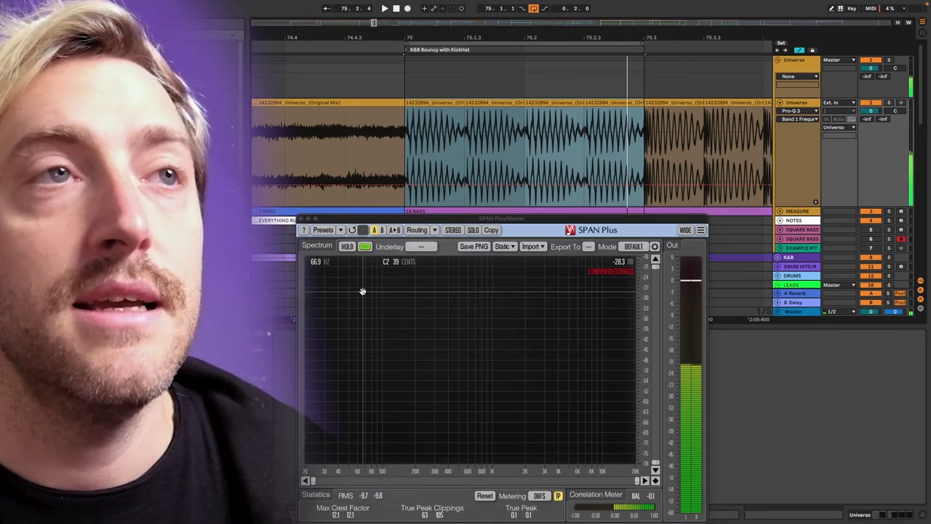
left_click(301, 218)
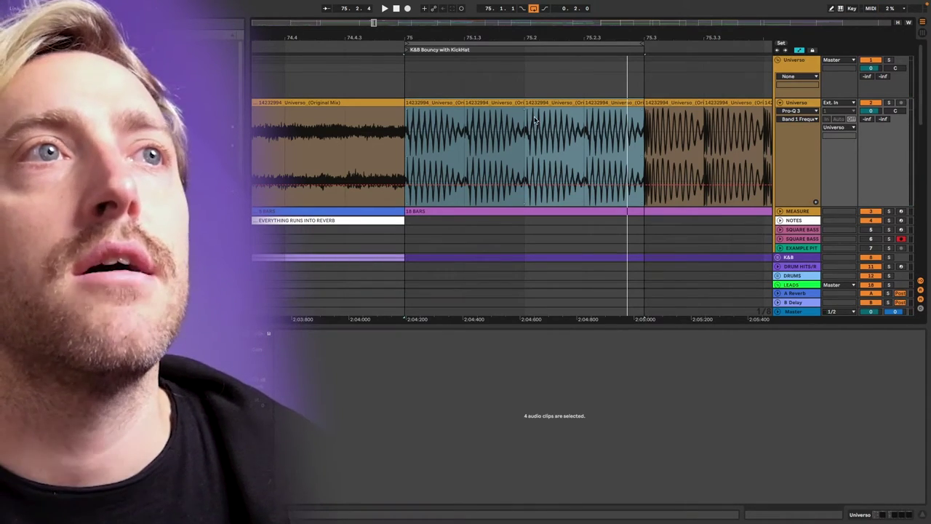
Paste the four green bass clips at the start of bar 76 on the Universo track.
scroll(531, 129, "up", 3)
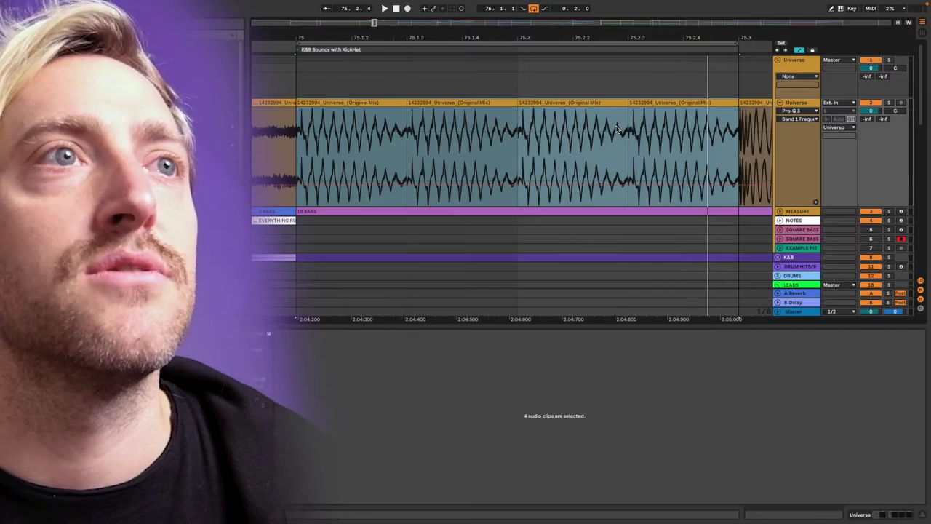
scroll(617, 129, "right", 3)
scroll(617, 129, "down", 1)
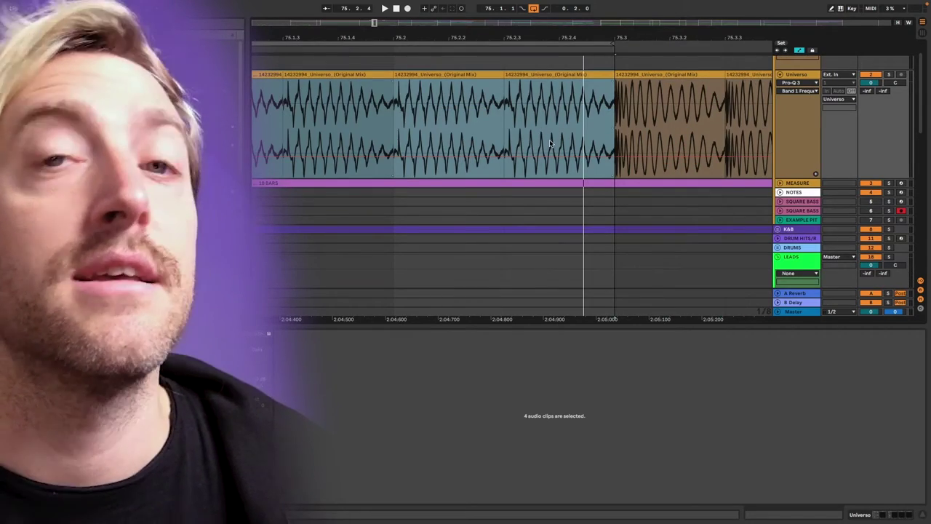
scroll(550, 144, "down", 3)
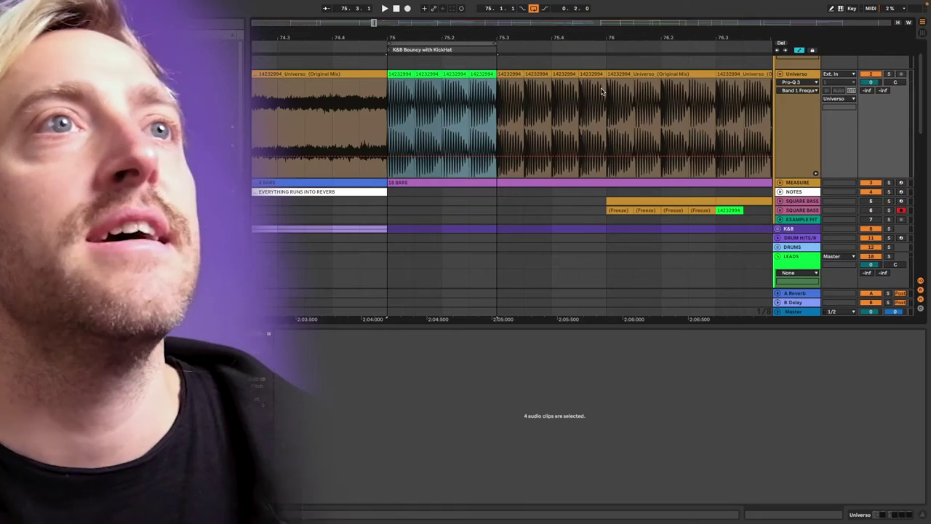
left_click(601, 90)
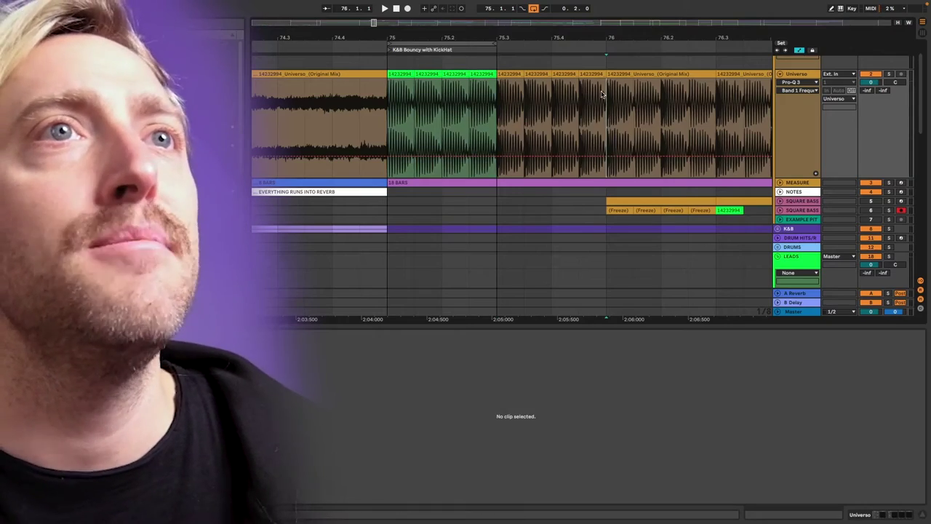
key("ctrl+v")
Examine the pasted bass clips' waveform at bar 76 and play them in a loop to study their harmonics in SPAN Plus.
scroll(515, 116, "up", 3)
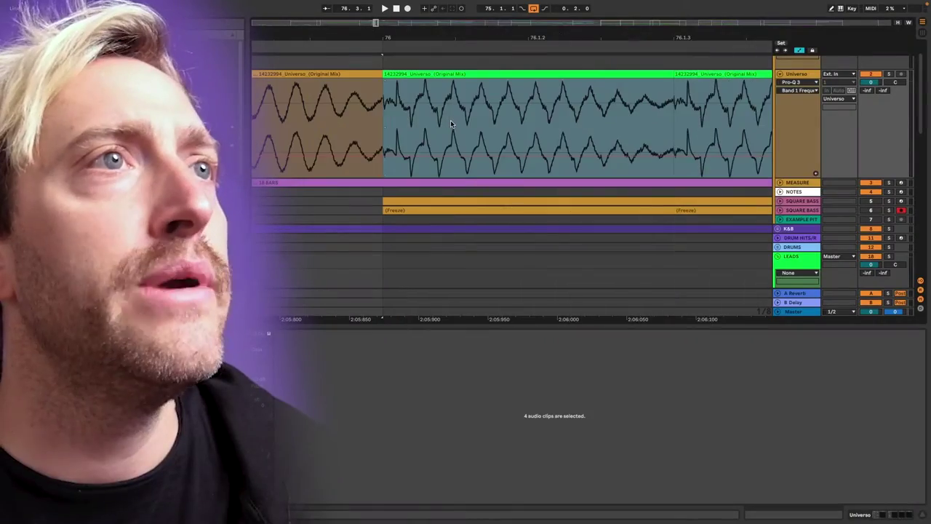
scroll(451, 123, "up", 3)
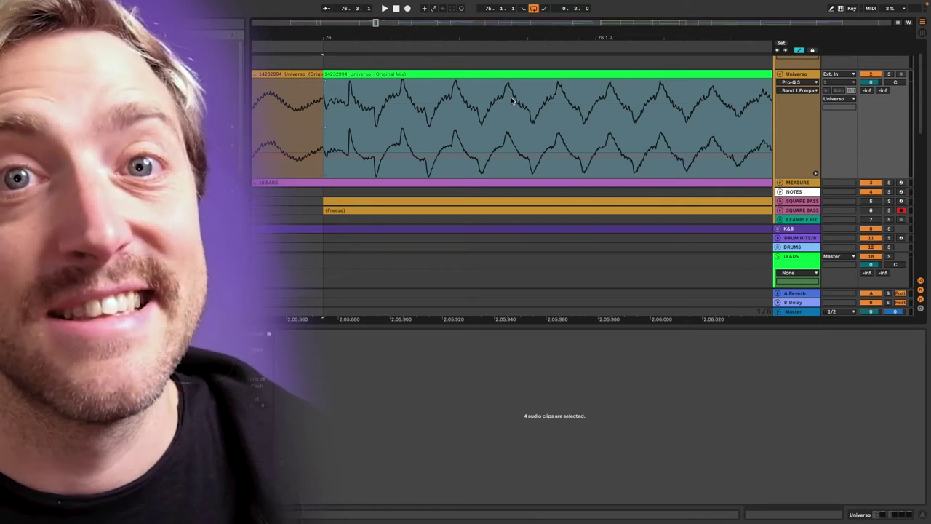
scroll(478, 105, "down", 3)
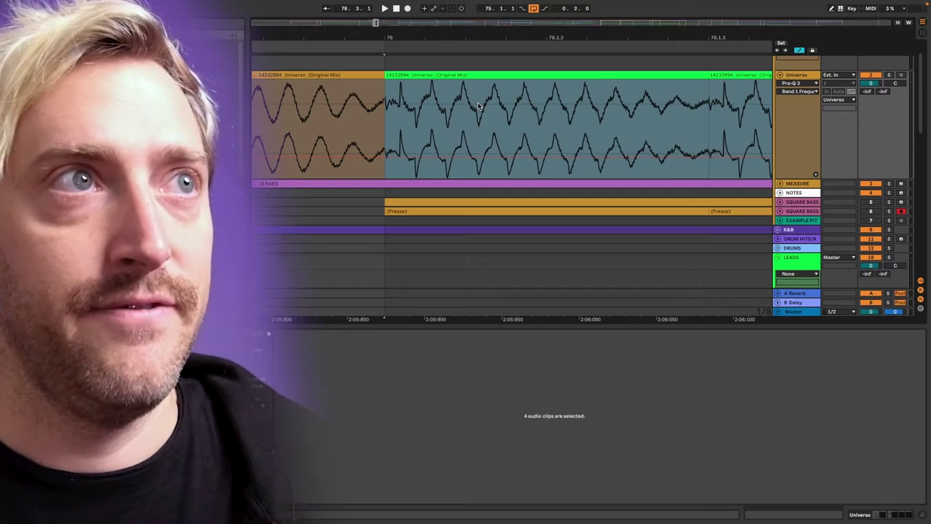
key("super+alt+p")
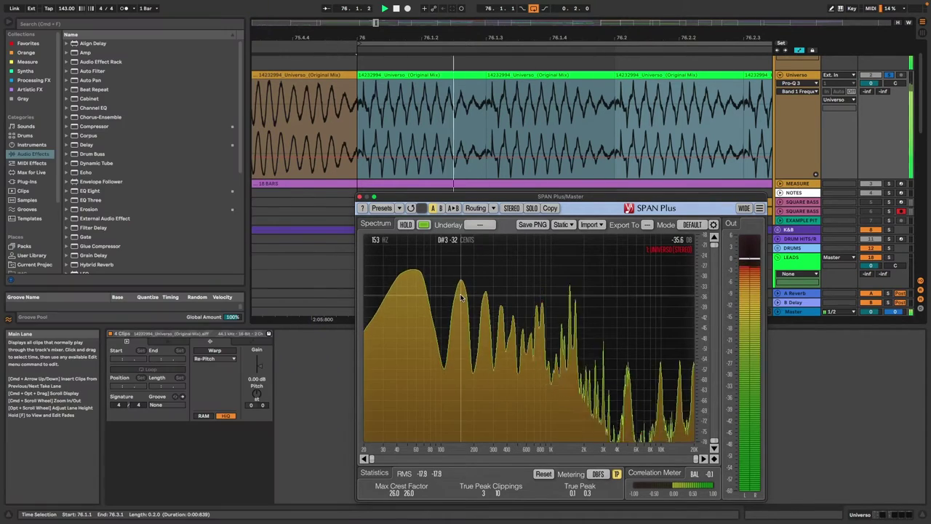
key("space")
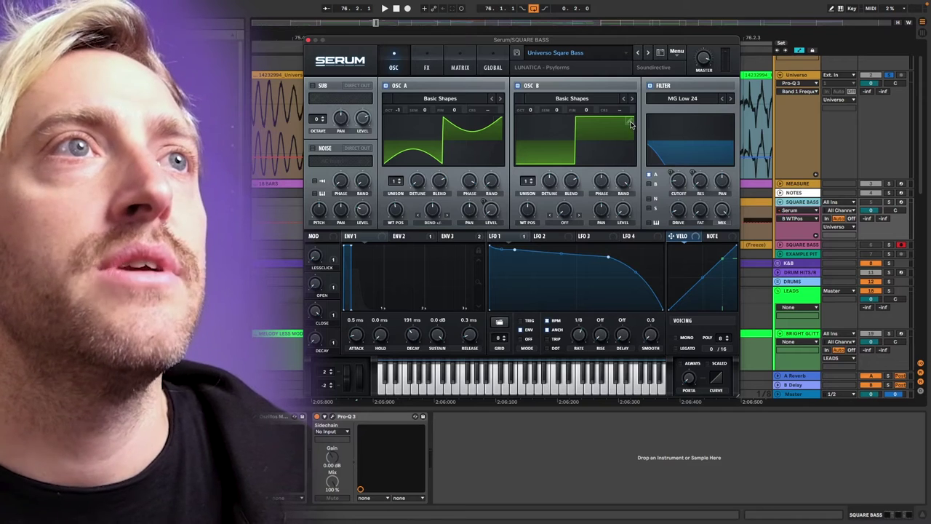
Inspect the harmonics of oscillator B's square wave in the SQUARE BASS track's Serum table editor, and switch oscillator B off.
left_click(630, 124)
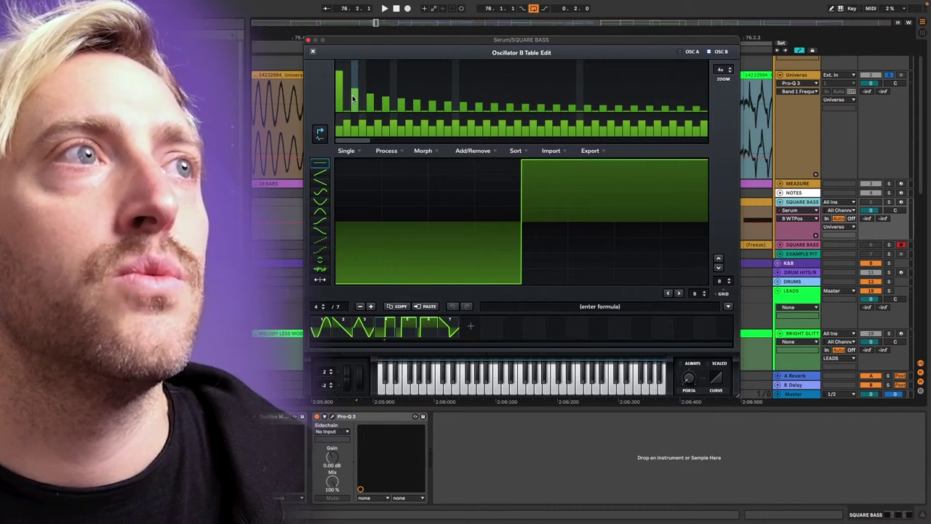
left_click(313, 52)
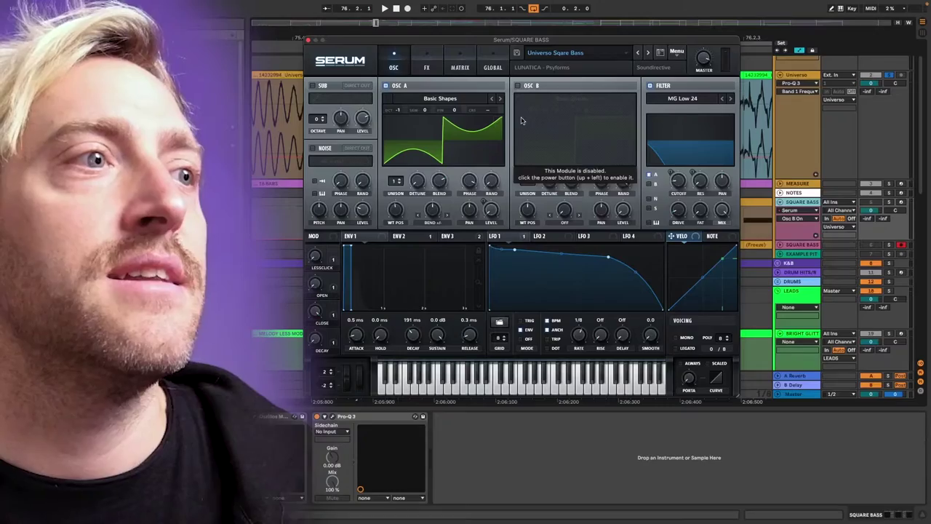
left_click(312, 40)
Enter A1 as the first band's frequency in the Universo track's Pro-Q 3 and edit the third band's frequency.
left_click(798, 75)
left_click_drag(550, 75, 514, 76)
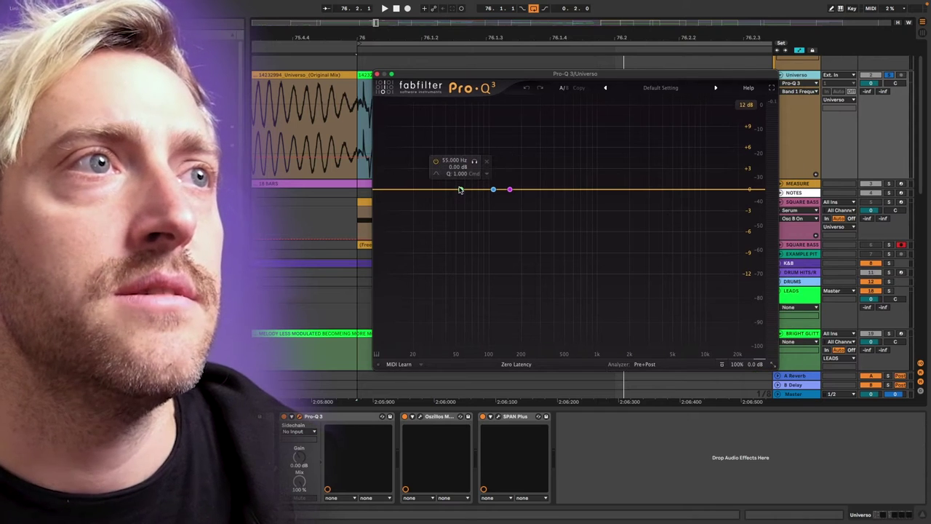
left_click(460, 190)
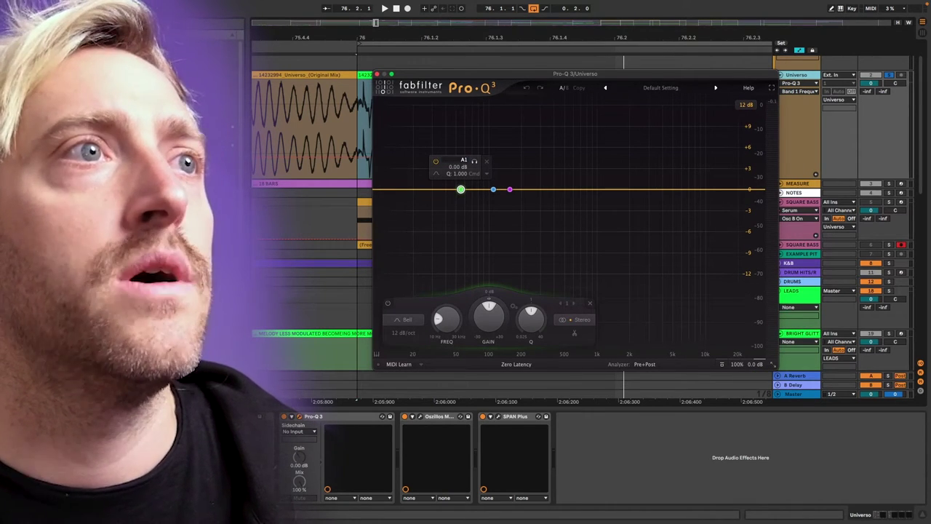
double_click(493, 190)
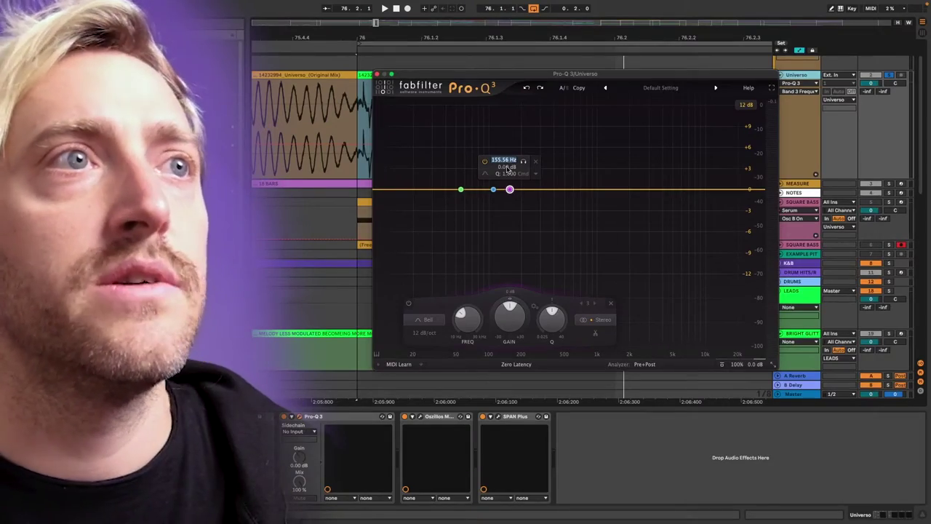
type("D")
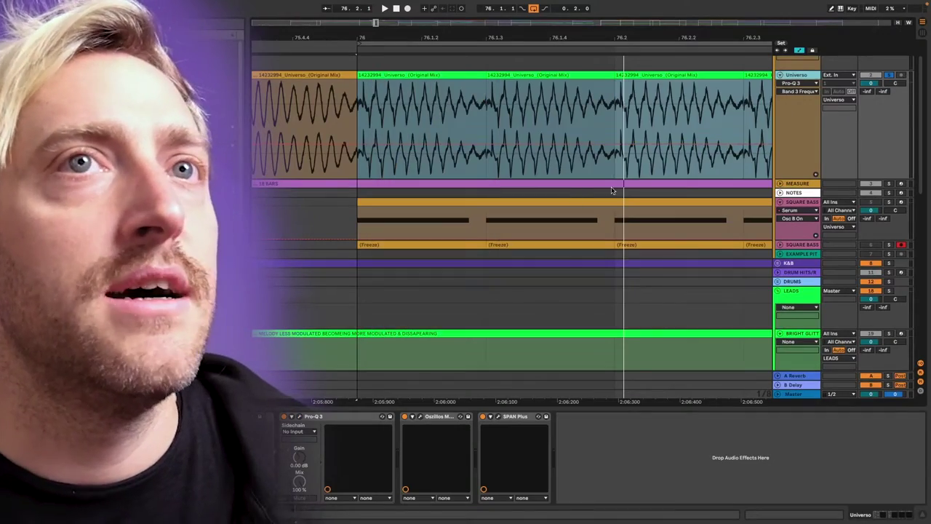
Select the MIDI clip starting at bar 76 on the SQUARE BASS track and open the track's Serum instrument.
scroll(681, 195, "down", 3)
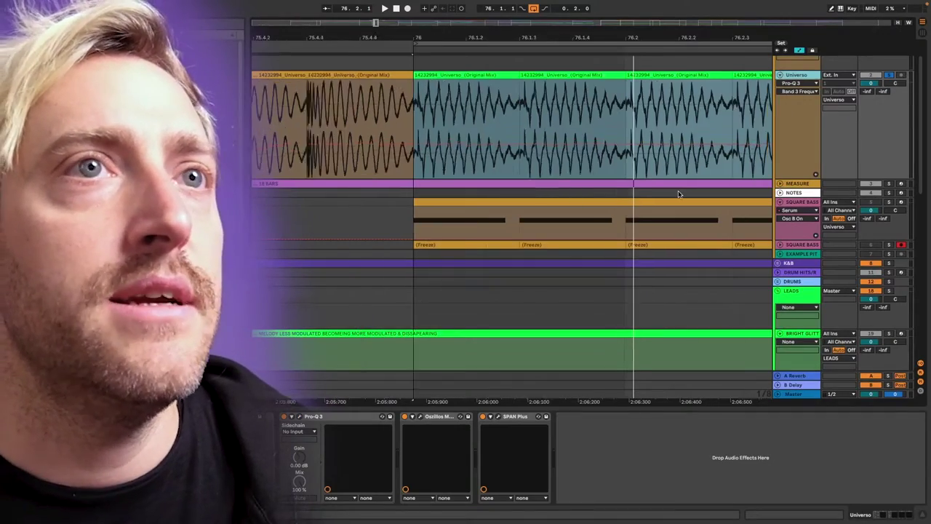
left_click_drag(599, 205, 483, 204)
scroll(483, 204, "down", 2)
left_click(488, 203)
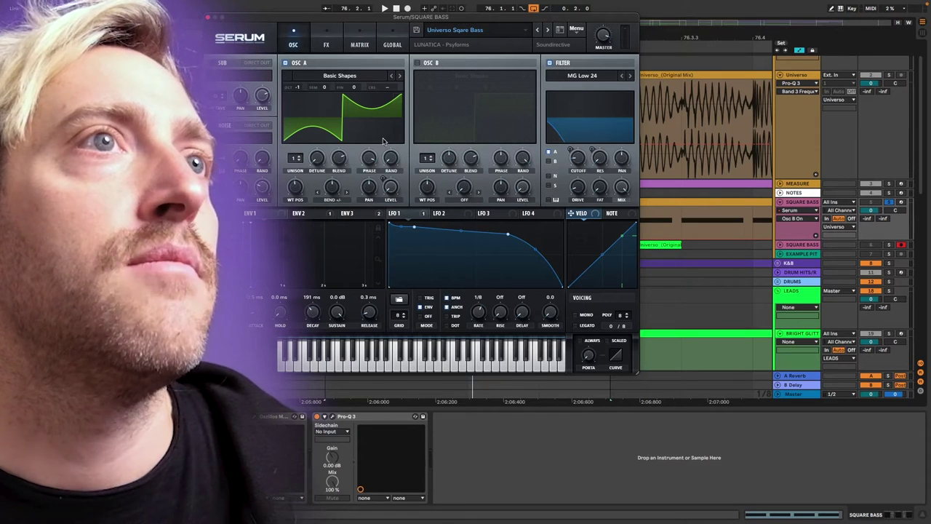
Examine envelope 2, oscillator A's wavetable harmonics and the effects rack of the square bass patch in Serum.
left_click(303, 213)
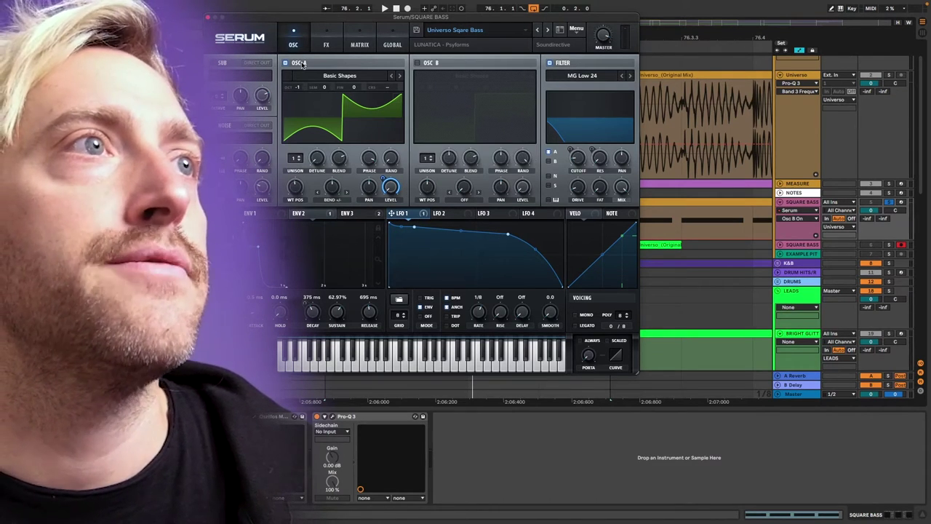
left_click(396, 97)
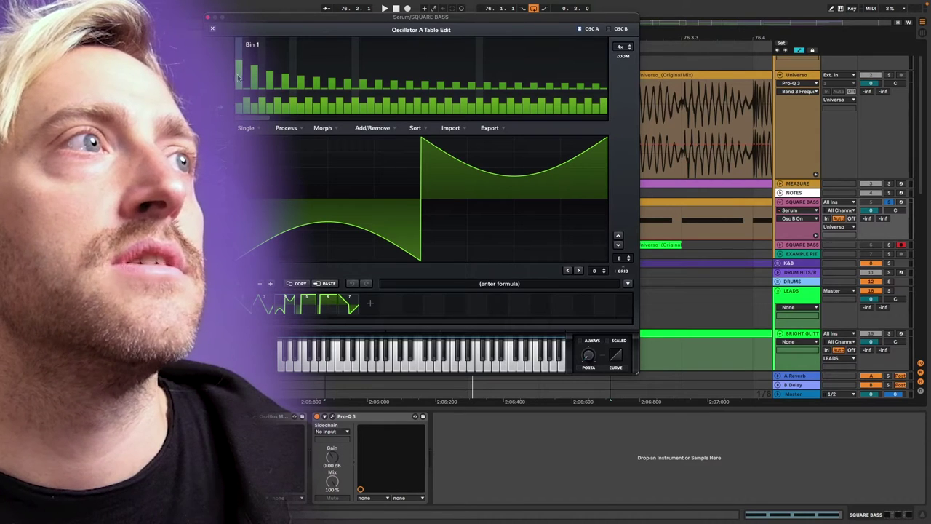
left_click(213, 30)
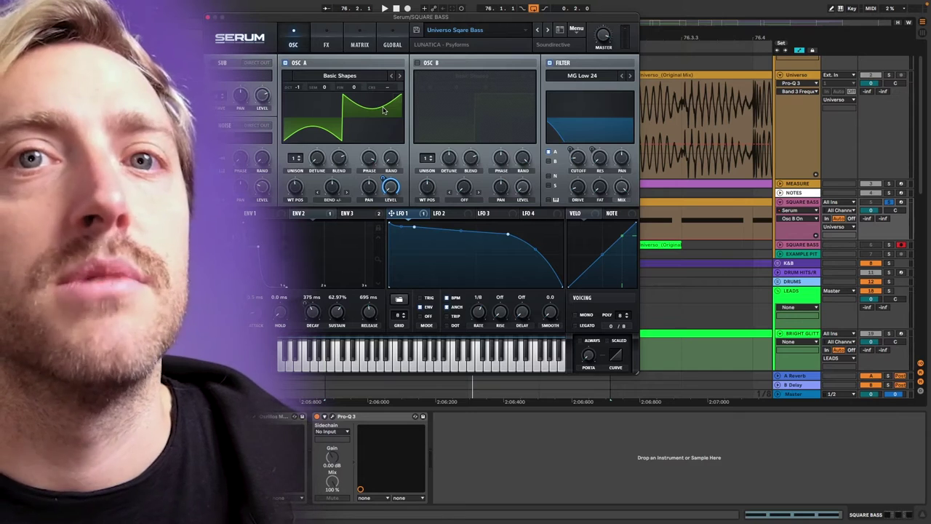
left_click(327, 44)
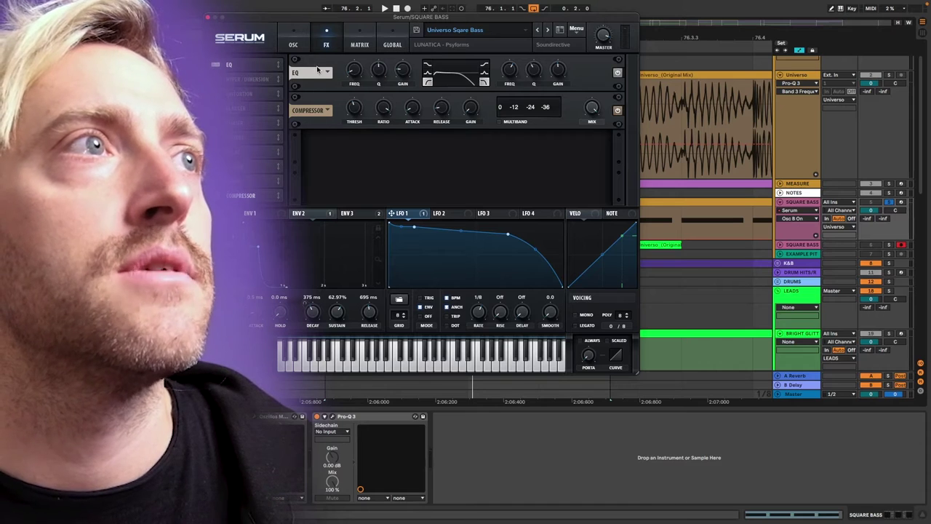
Return to Serum's oscillator page and play the loop to compare the square bass with Universo in SPAN Plus and Oszillos Mega Scope.
left_click(294, 38)
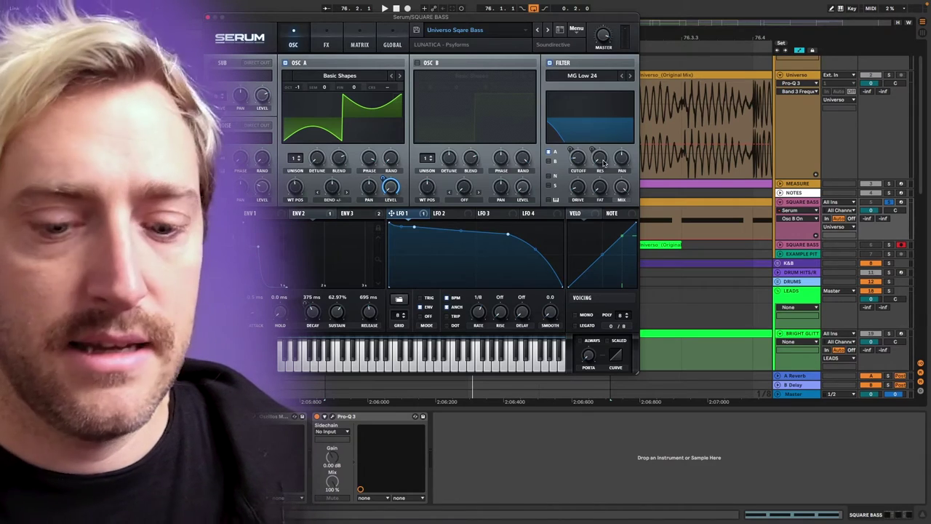
key("super+alt+p")
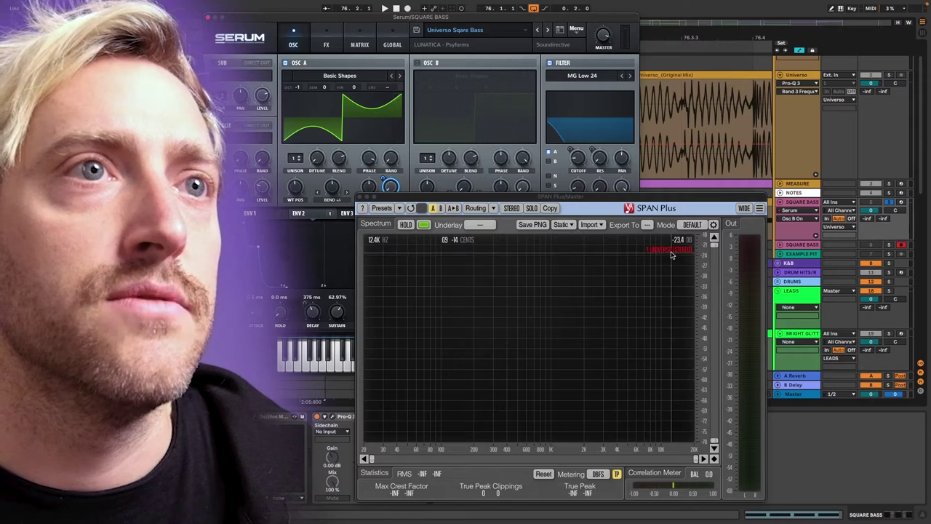
key("space")
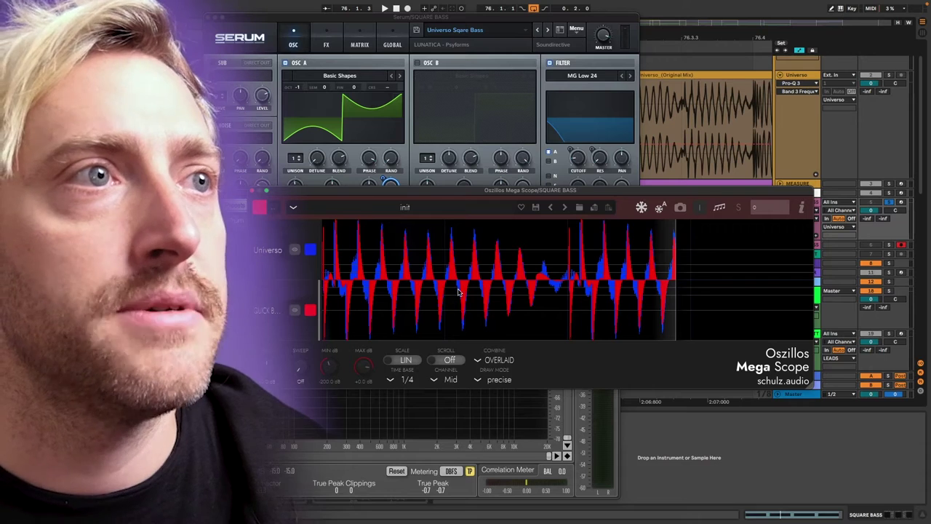
key("space")
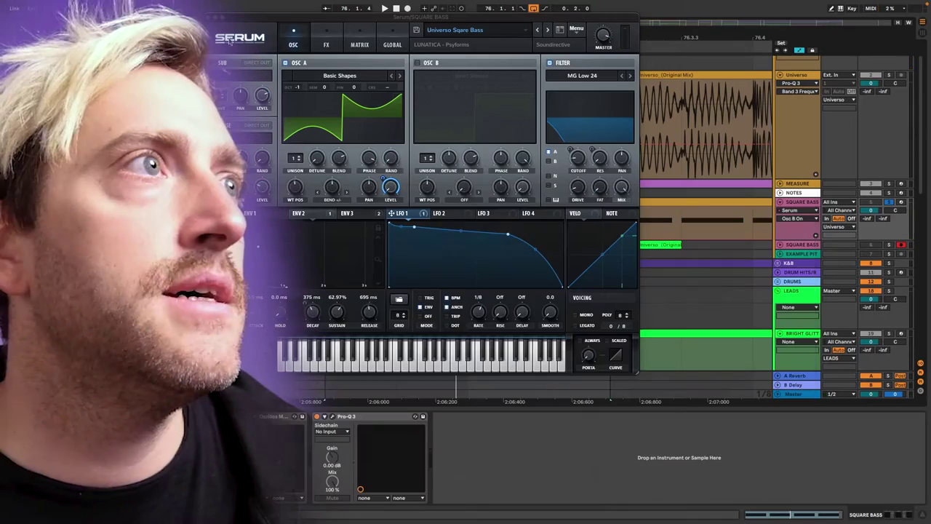
Close Serum and compare the Universo waveform with the frozen square bass audio around bar 76.1.3.
left_click(209, 16)
scroll(451, 248, "up", 3)
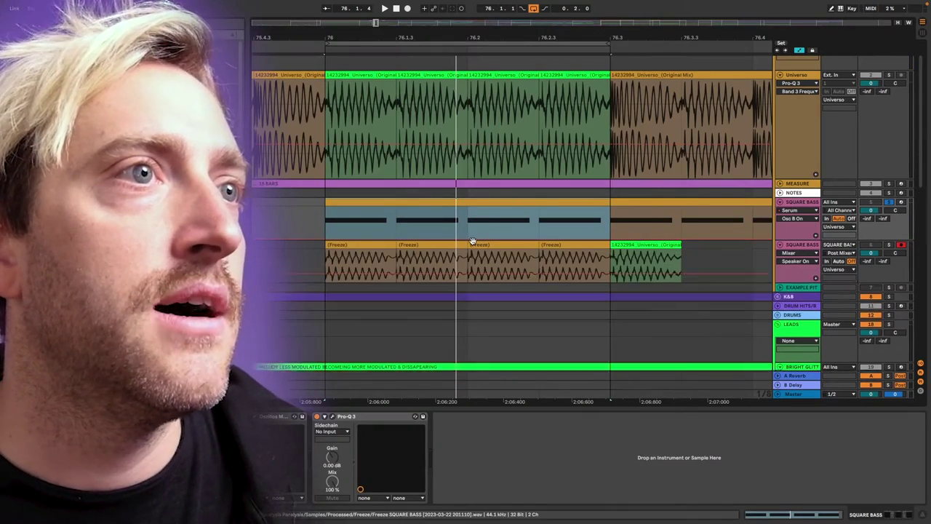
scroll(419, 259, "up", 3)
scroll(404, 270, "up", 6)
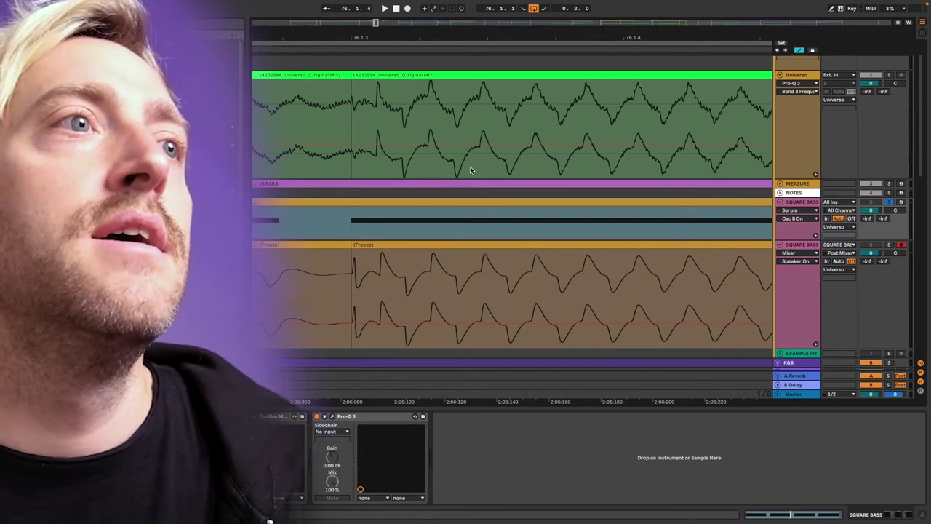
Follow the Universo playback from bar 78 to 89, examining the melody, DELAY, DRUM SHOTS and VOCAL NOISE RISER clips.
scroll(492, 222, "down", 5)
scroll(492, 221, "down", 3)
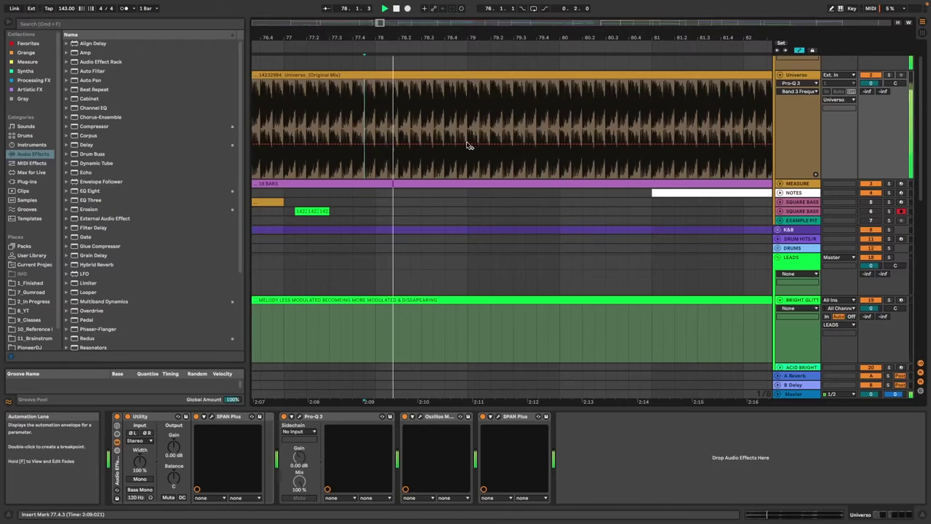
scroll(469, 145, "down", 3)
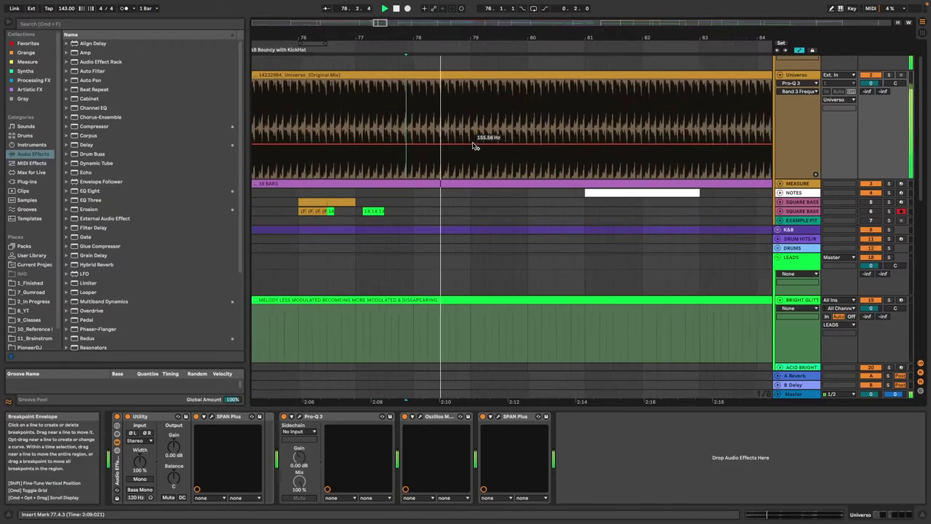
scroll(504, 172, "right", 2)
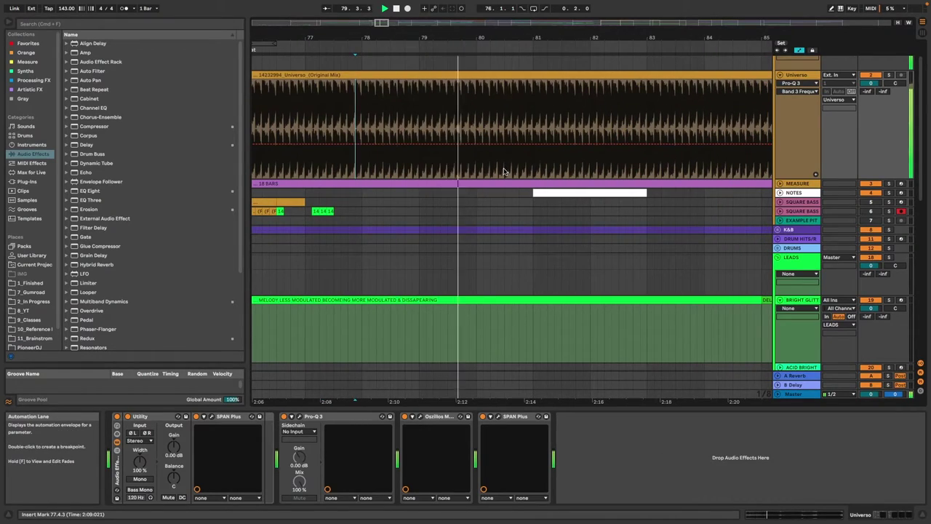
scroll(504, 171, "down", 5)
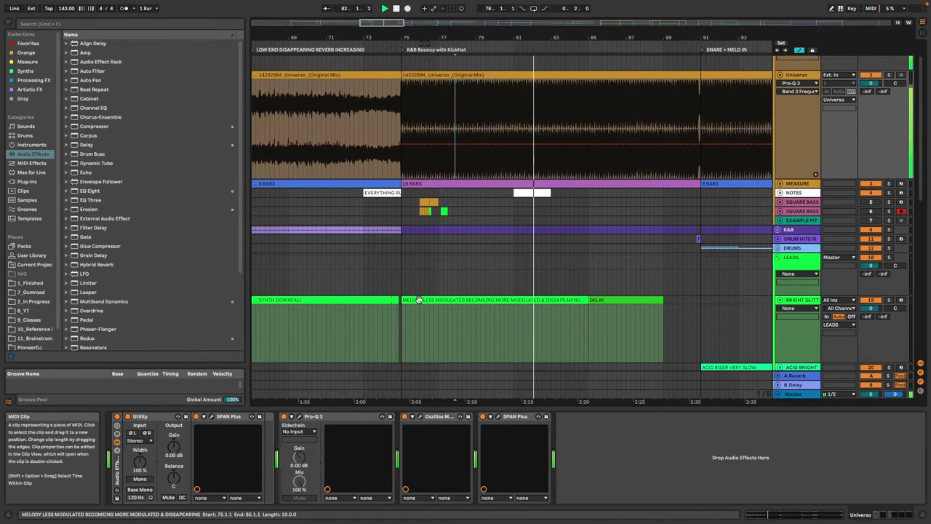
scroll(640, 317, "down", 4)
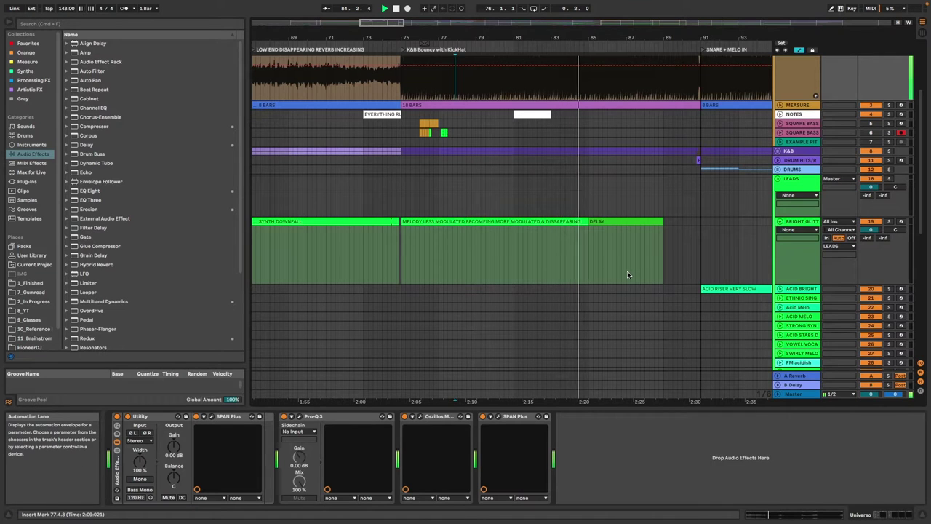
scroll(628, 272, "up", 3)
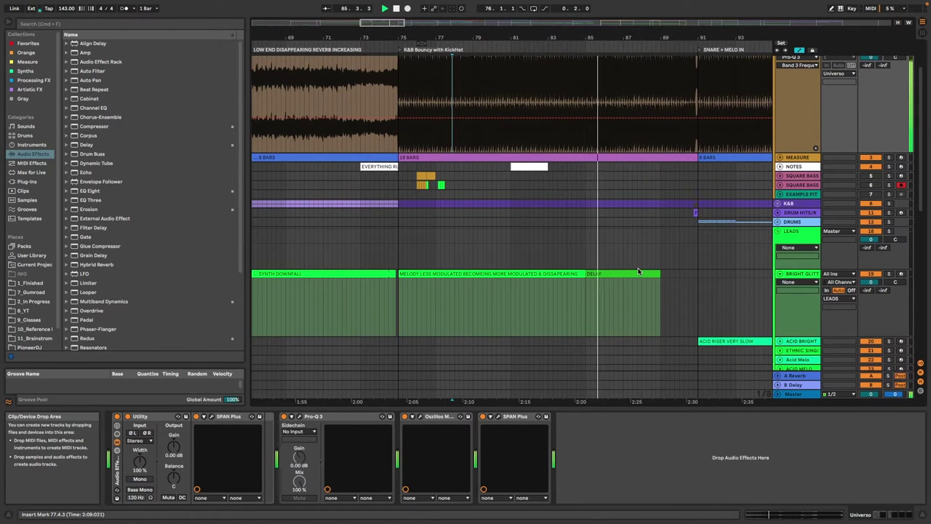
scroll(638, 272, "down", 12)
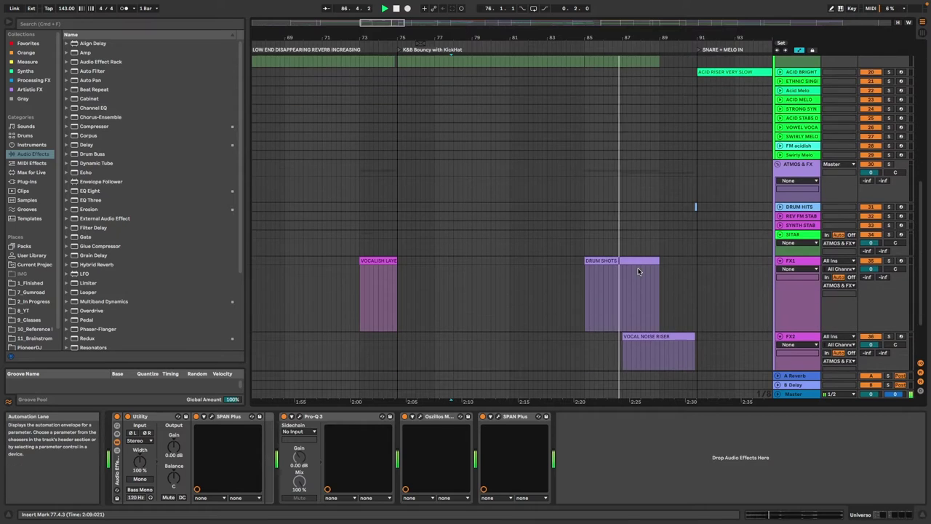
scroll(621, 282, "down", 2)
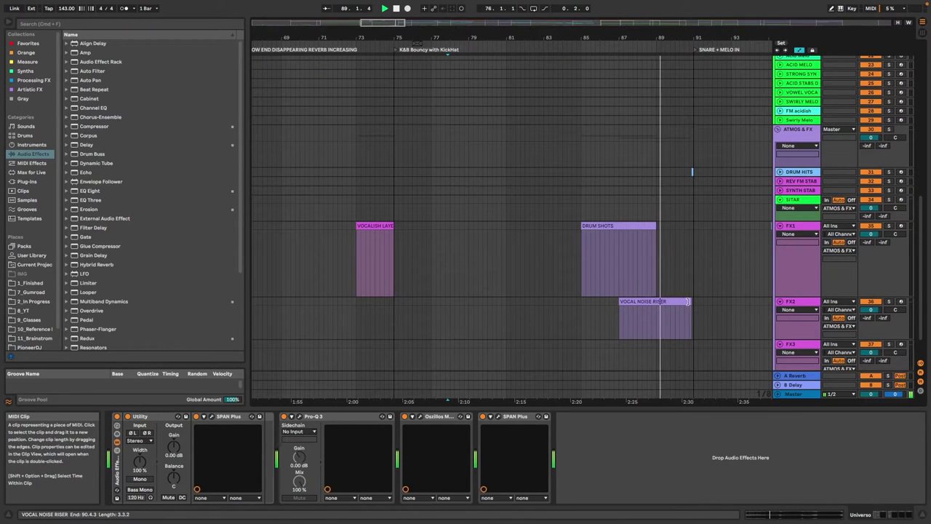
Examine the DRUM ROLL clip on the DRUM HITS track just before the SNARE + MELO IN section at bar 91.
left_click(692, 174)
scroll(695, 177, "up", 10)
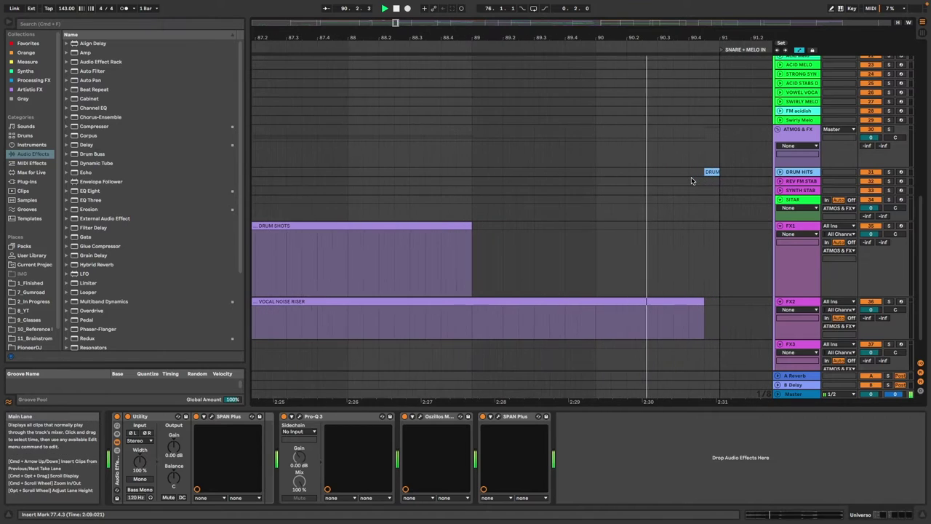
scroll(698, 176, "right", 5)
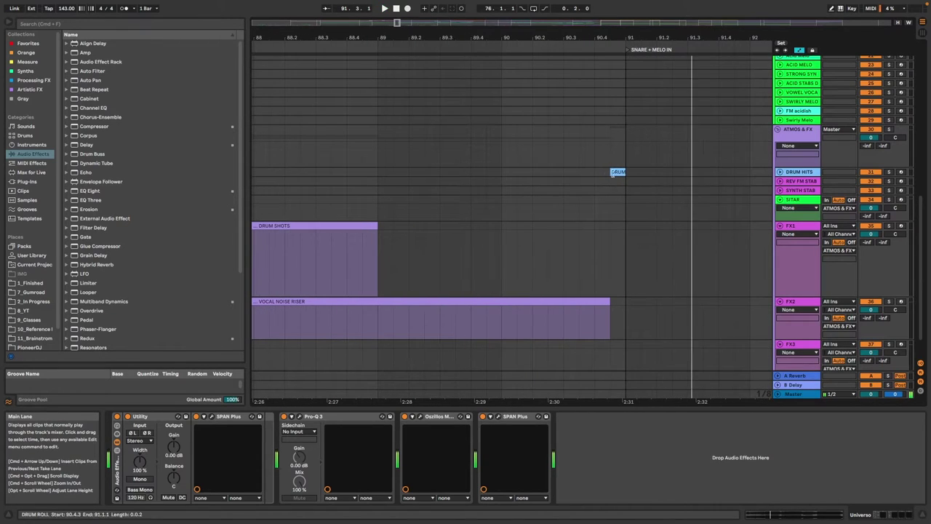
left_click(581, 177)
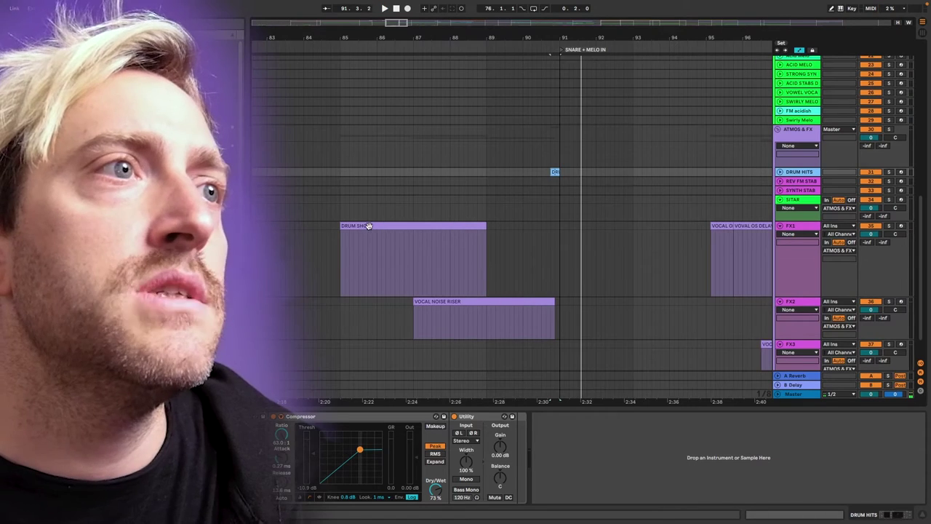
Review the melody and DELAY clips, and play the arrangement from the DRUM SHOTS clip at bar 85.
scroll(376, 227, "left", 5)
scroll(375, 226, "up", 5)
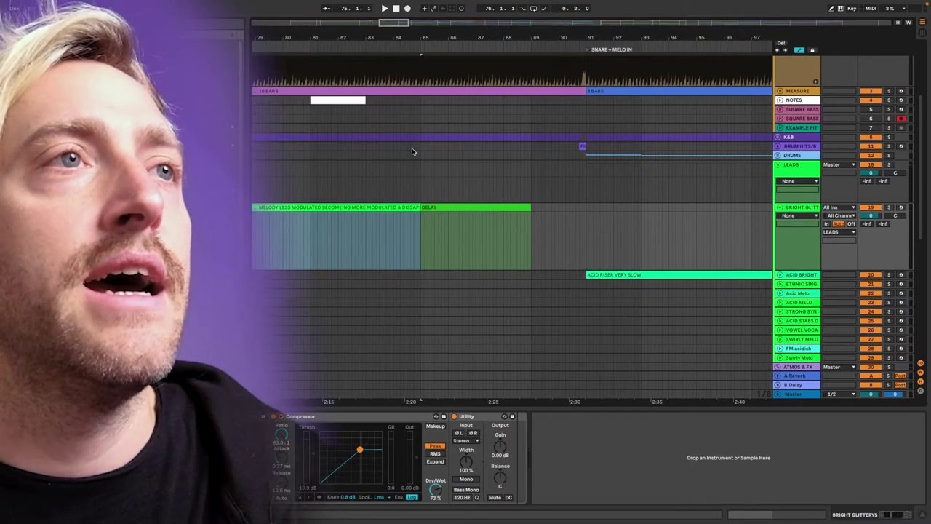
scroll(555, 211, "down", 8)
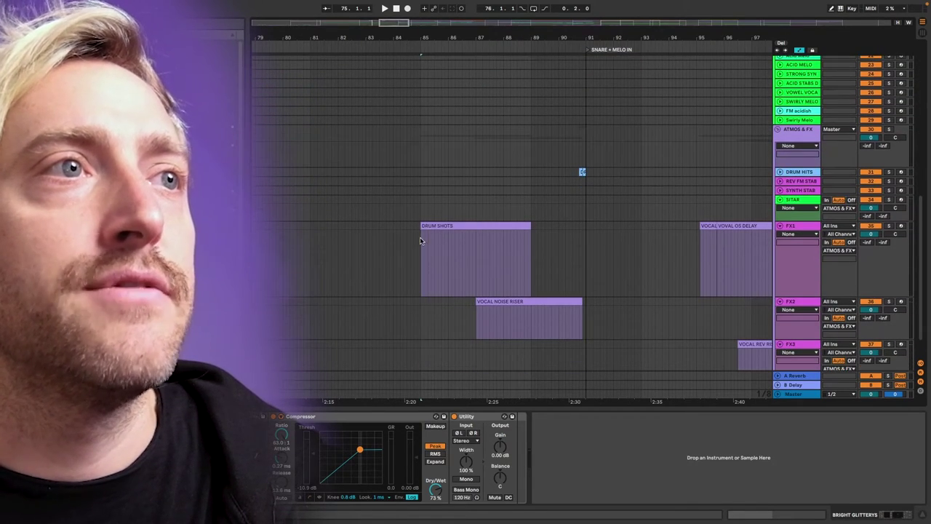
left_click(420, 241)
key("space")
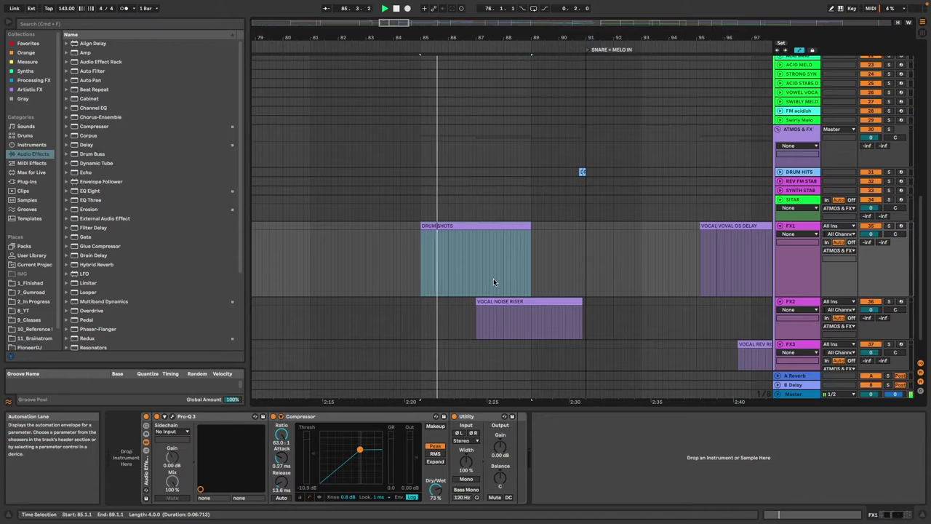
Audition the VOCAL NOISE RISER clip from bar 87 and the DRUM ROLL clip at the end of bar 90.
left_click(497, 302)
key("space")
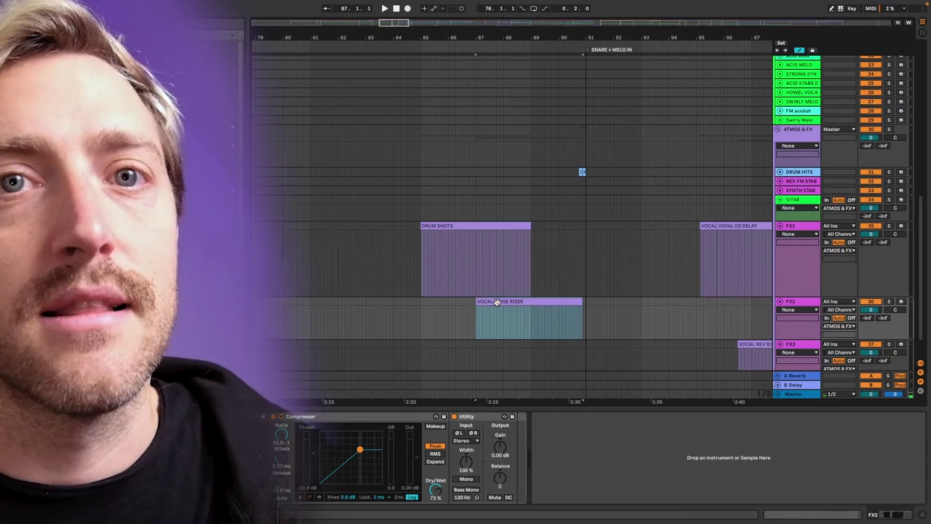
scroll(518, 301, "up", 3)
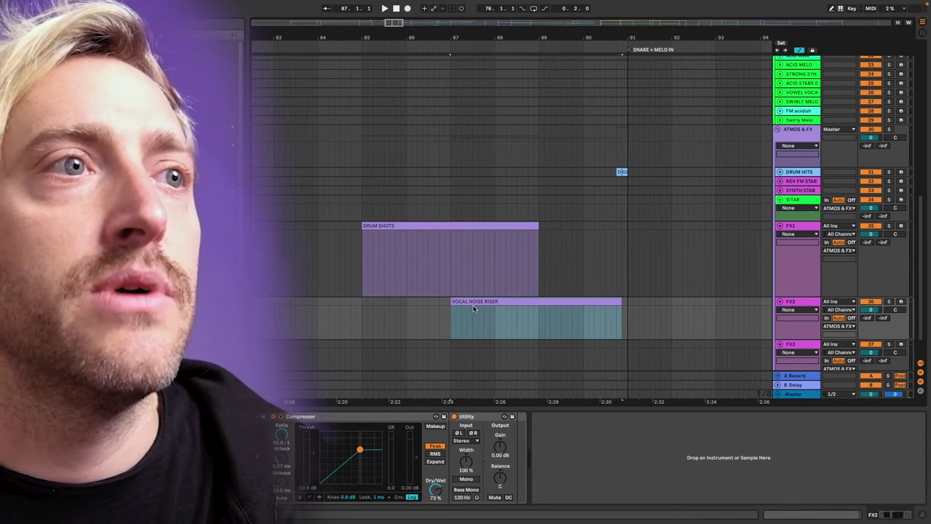
key("space")
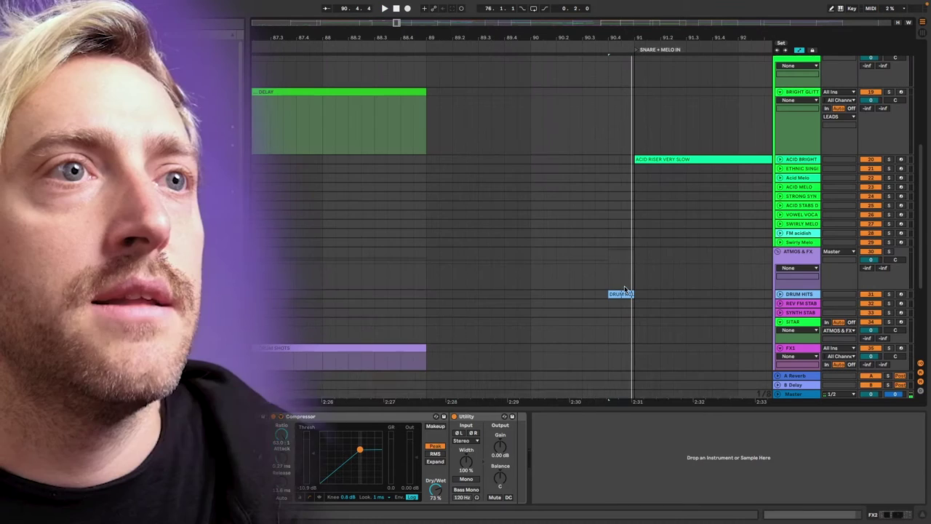
left_click(617, 293)
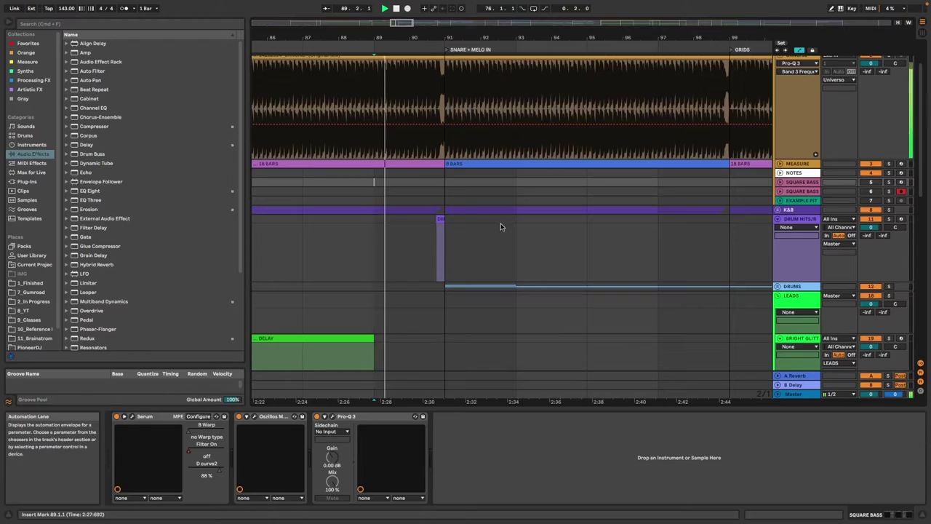
Follow playback into the SNARE + MELO IN section and examine the ACID RISER VERY SLOW clip on the ACID BRIGHT track.
scroll(488, 223, "down", 5)
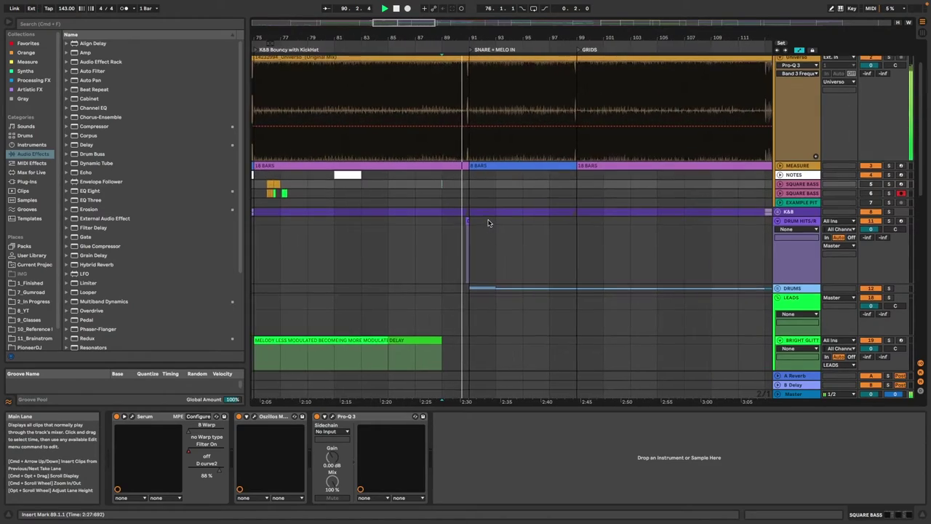
scroll(488, 223, "left", 1)
left_click(489, 222)
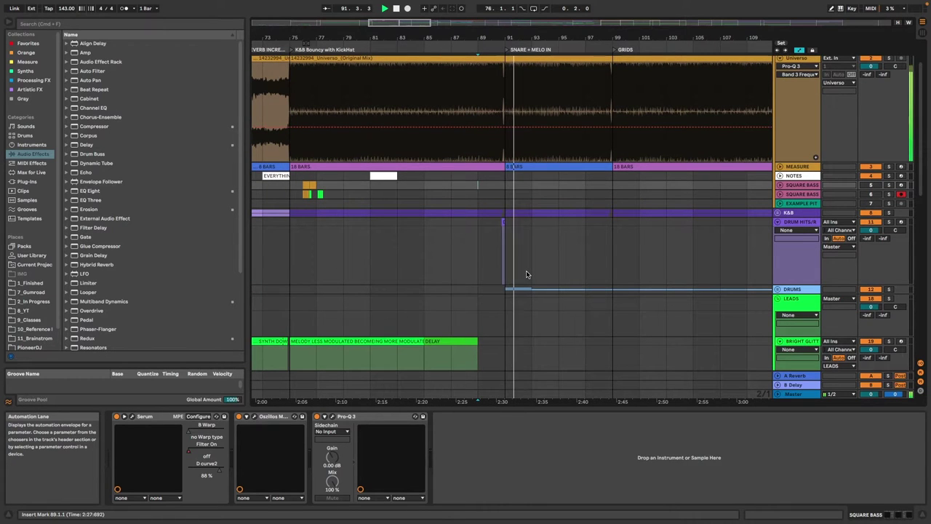
scroll(527, 274, "down", 10)
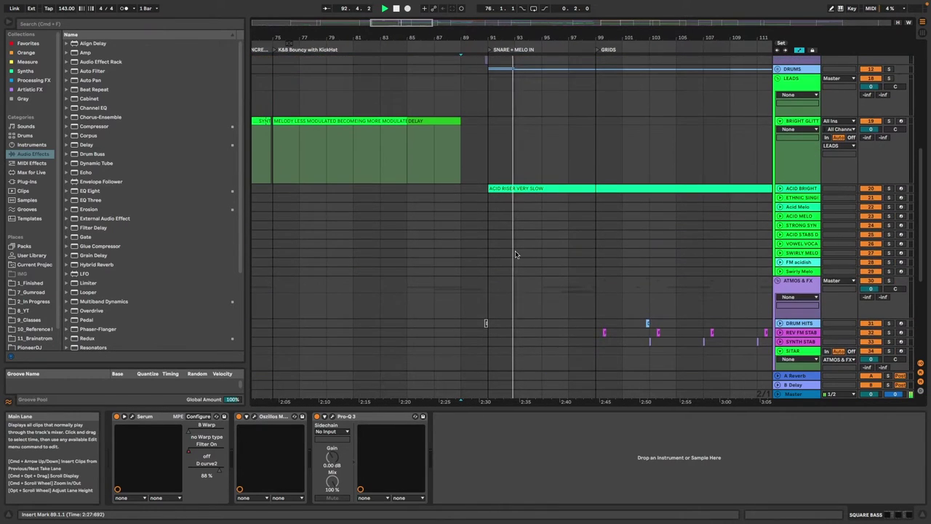
scroll(525, 188, "up", 3)
scroll(550, 204, "down", 10)
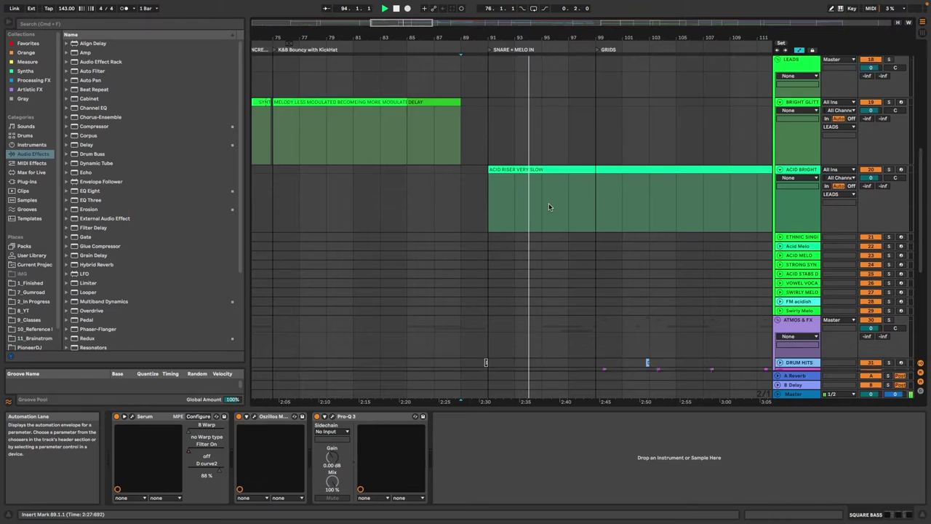
Examine the vocal delay and VOCAL REV RISER clips leading into GRIDS, and stop playback in bar 99.
scroll(549, 211, "up", 5)
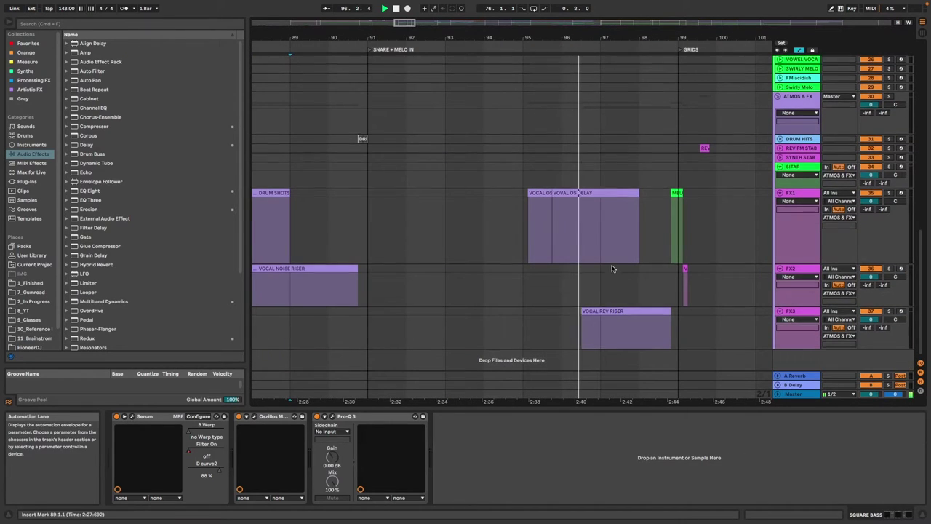
scroll(614, 267, "up", 15)
scroll(606, 258, "down", 5)
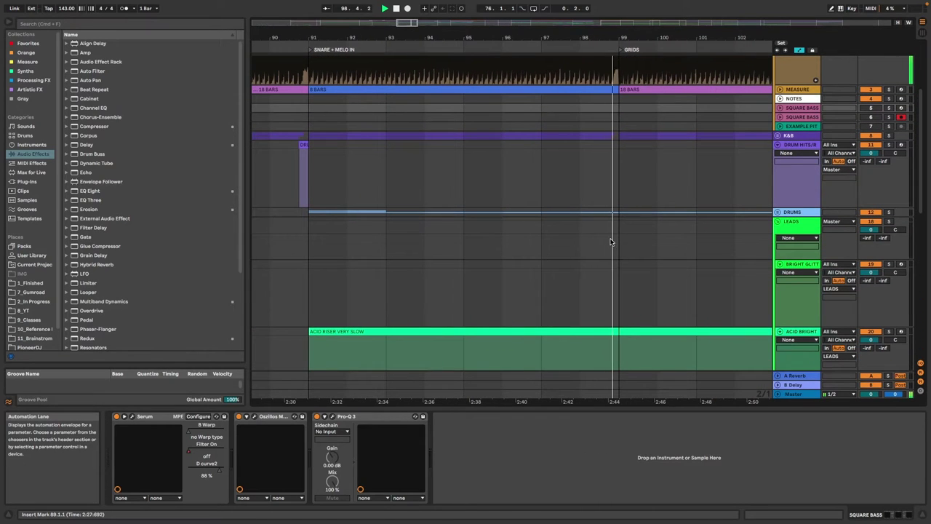
scroll(613, 242, "right", 2)
key("space")
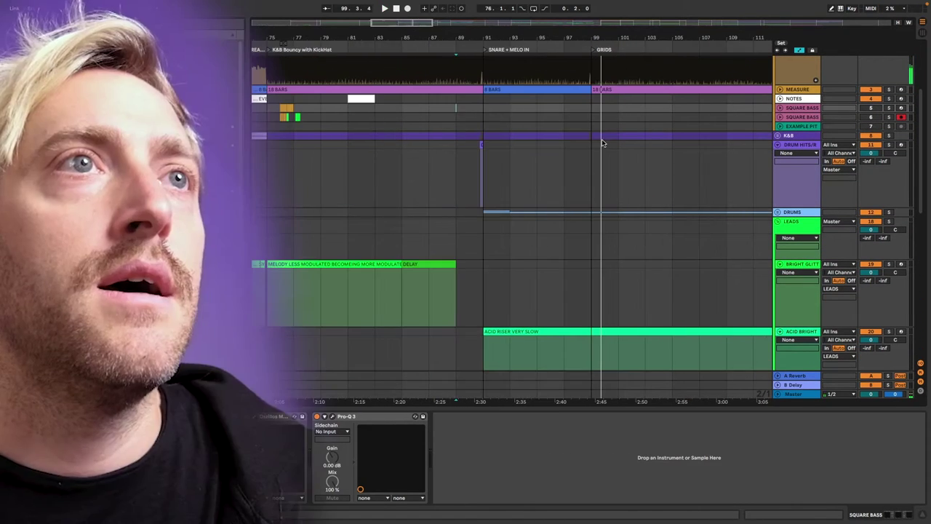
Unfold the K&B group and examine its kick and bass clips across the arrangement and at the bar 99 transition.
left_click(779, 136)
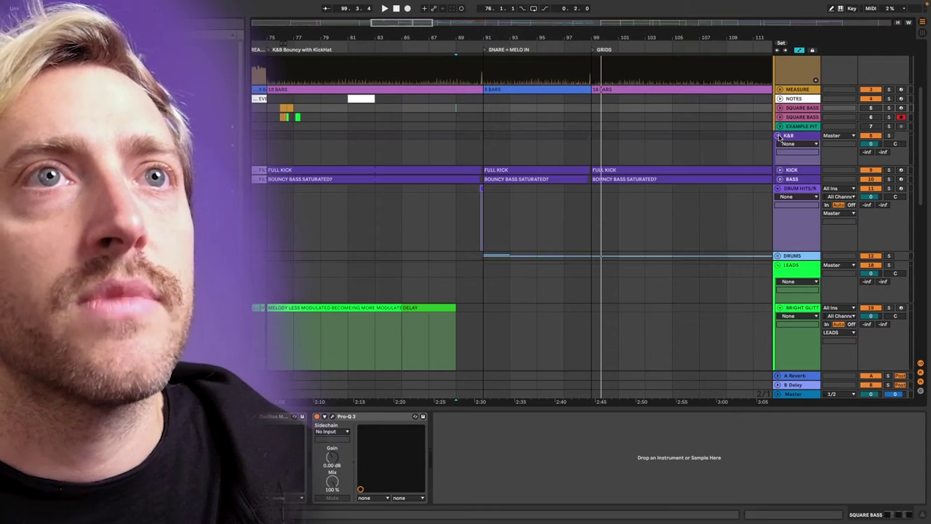
scroll(562, 173, "down", 6)
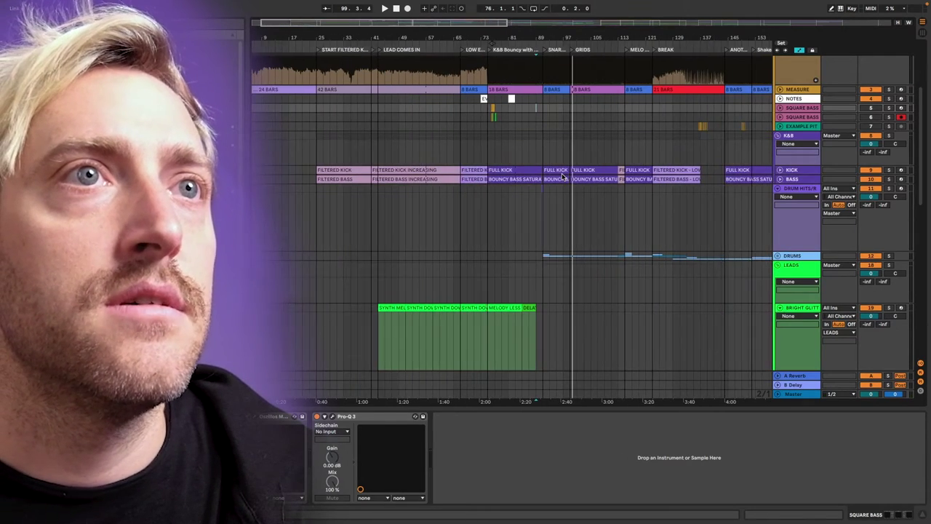
scroll(562, 175, "down", 4)
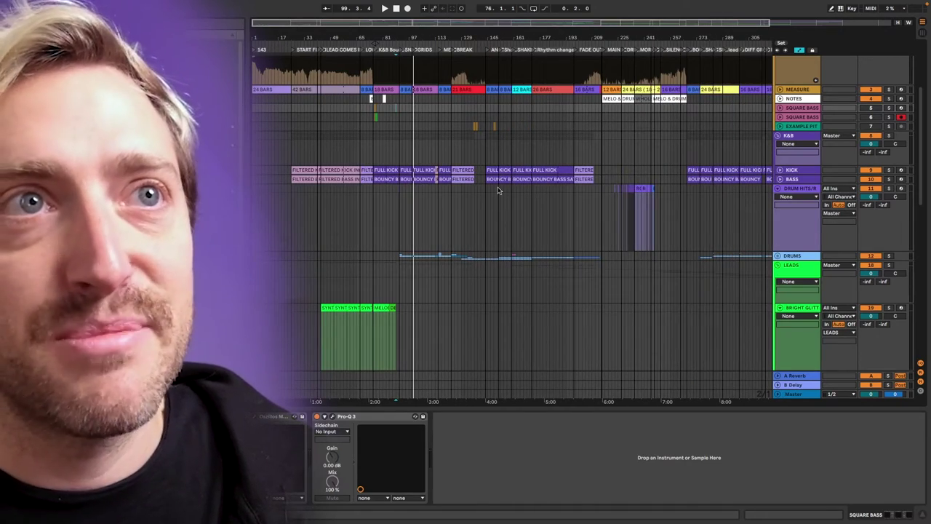
scroll(437, 182, "up", 15)
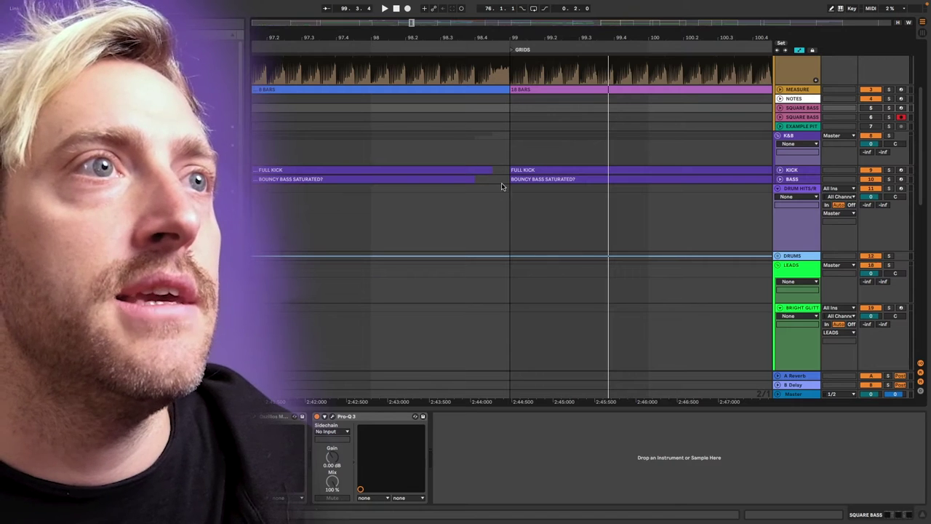
Unfold the KICK and BASS tracks and examine the gaps in their clips just before bar 99.
right_click(499, 144)
left_click(517, 225)
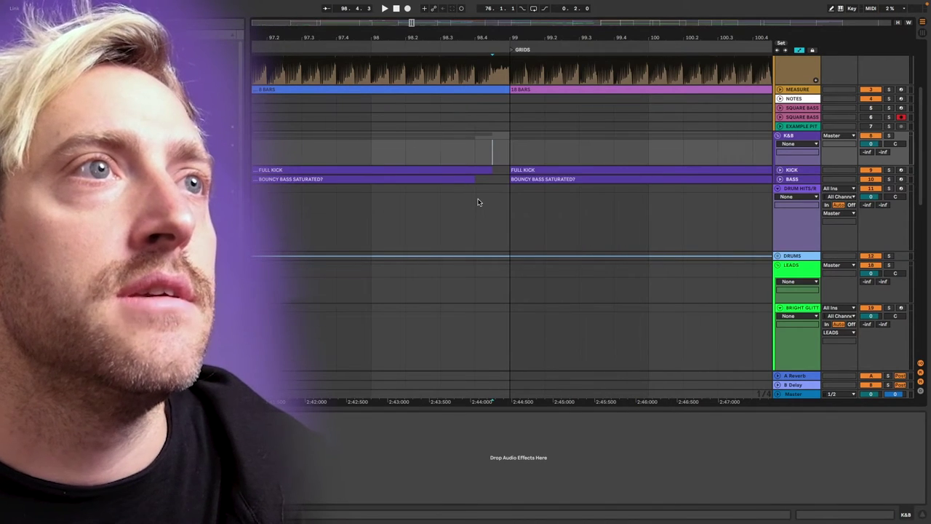
scroll(495, 198, "up", 3)
scroll(491, 177, "up", 1)
scroll(495, 169, "up", 1)
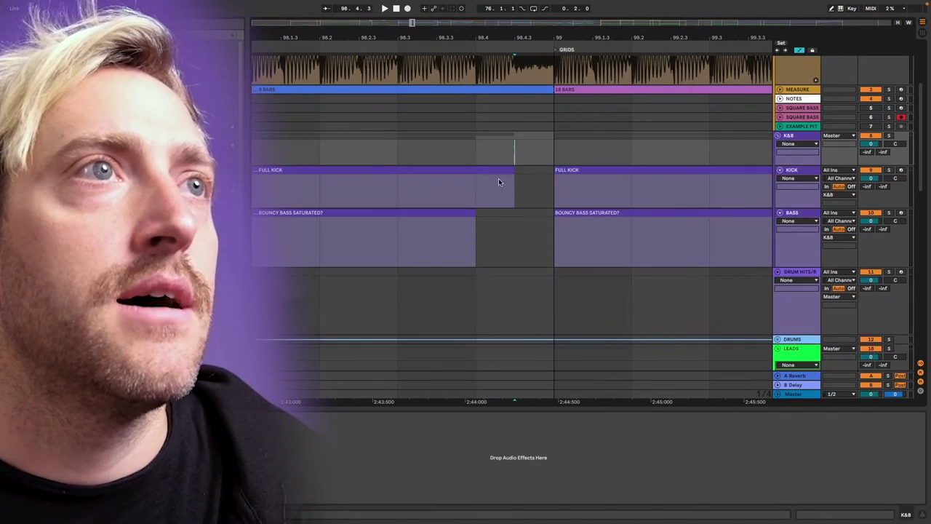
left_click(548, 224)
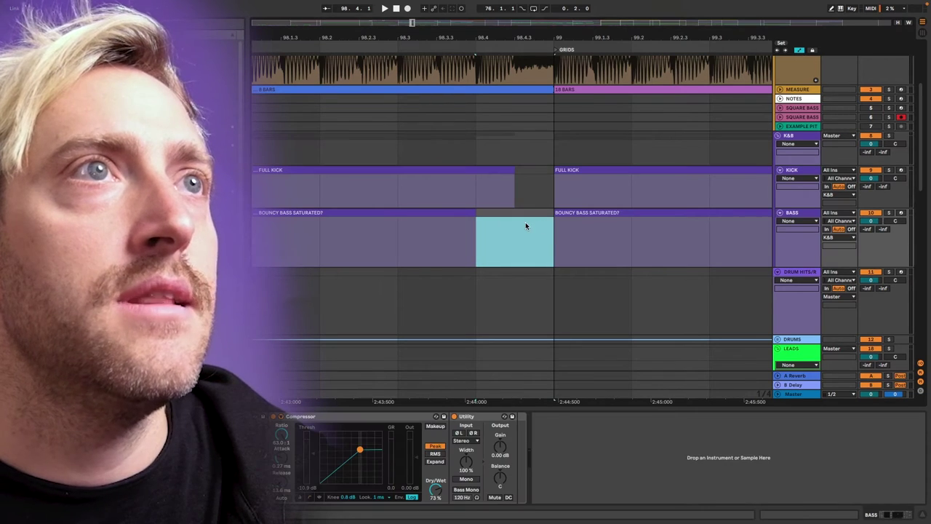
Examine the Universo waveform between 98.4 and 99, and audition the GRIDS transition starting from 98.3.
scroll(513, 207, "up", 5)
left_click_drag(473, 120, 499, 113)
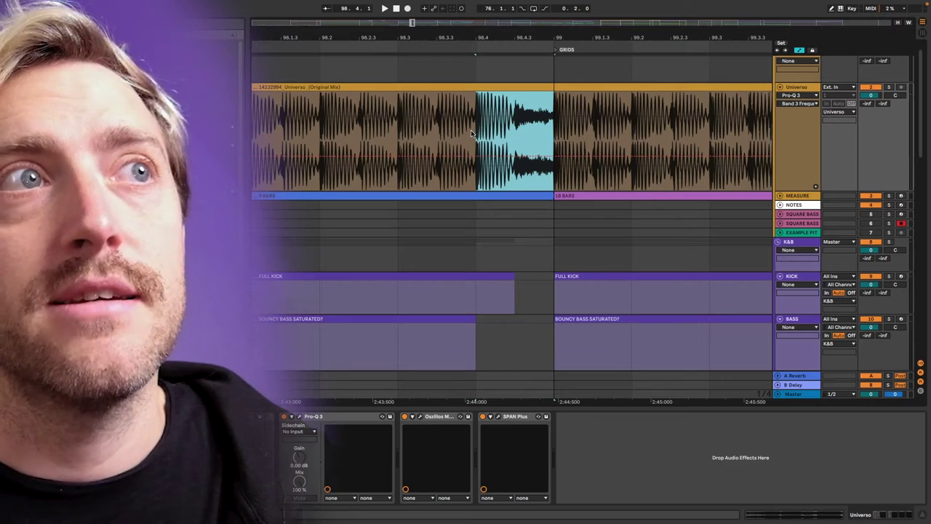
left_click(471, 132)
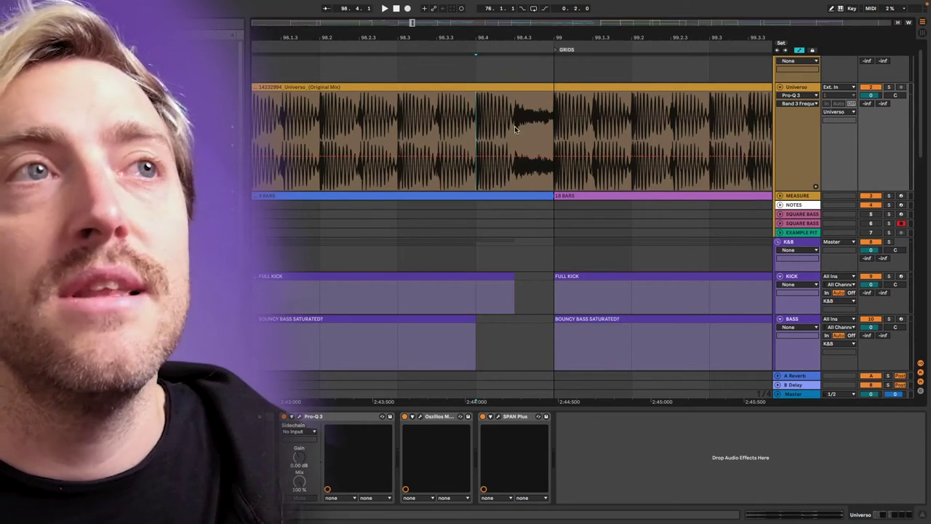
scroll(519, 146, "down", 4)
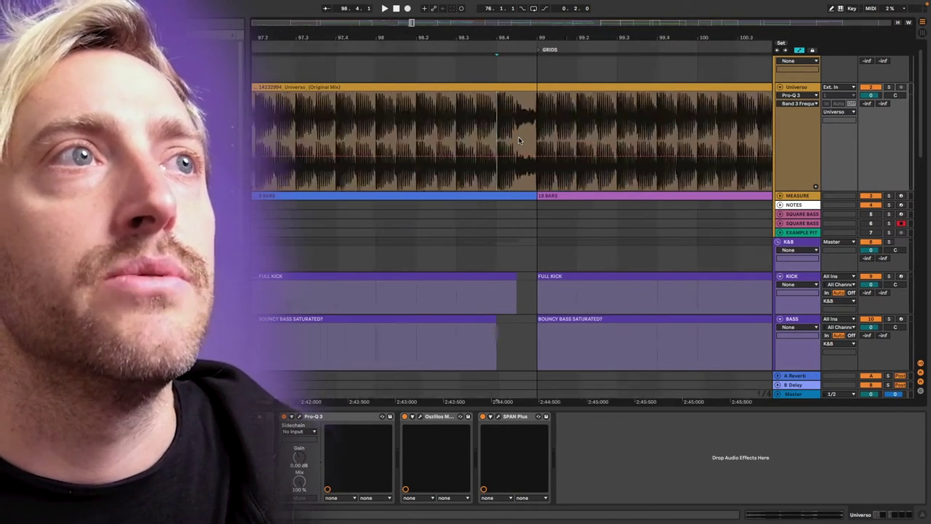
key("Left")
key("space")
scroll(513, 179, "down", 6)
scroll(512, 180, "down", 10)
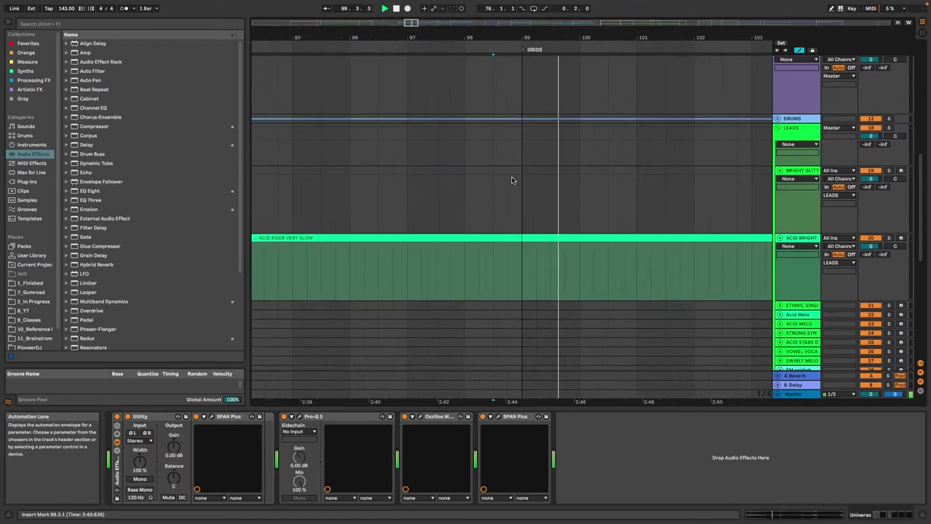
key("space")
Examine the MELO SHOTS ENDING IN VOCAL clip on FX1 and the vocal stab clip on FX2 around bar 99.
scroll(556, 228, "up", 6)
key("plus")
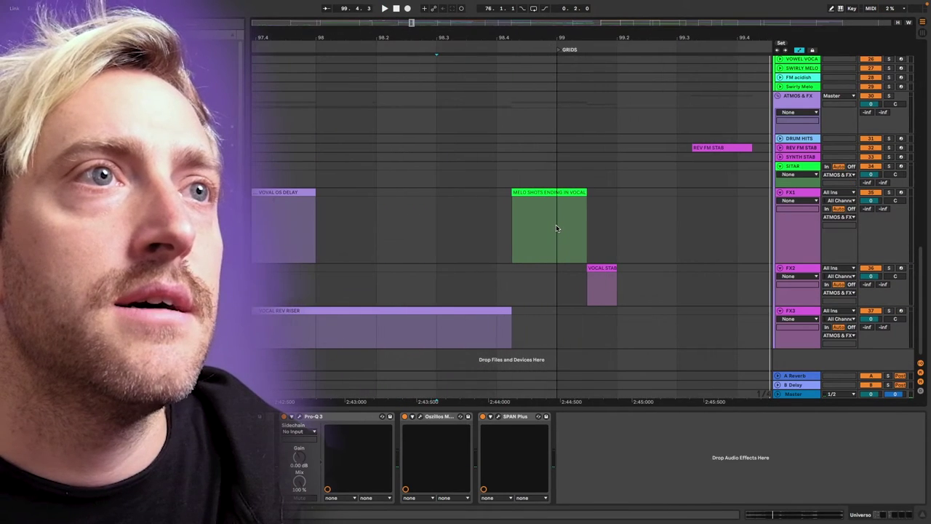
key("minus")
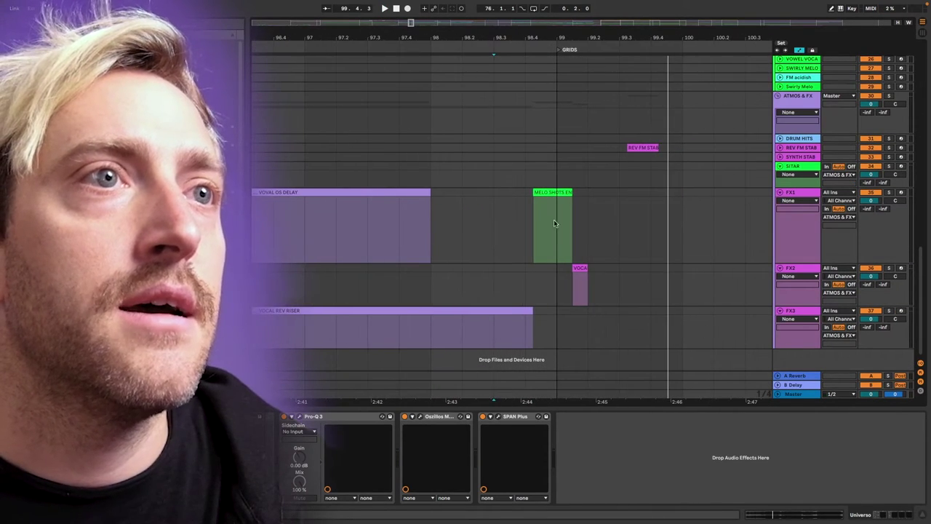
left_click(553, 193)
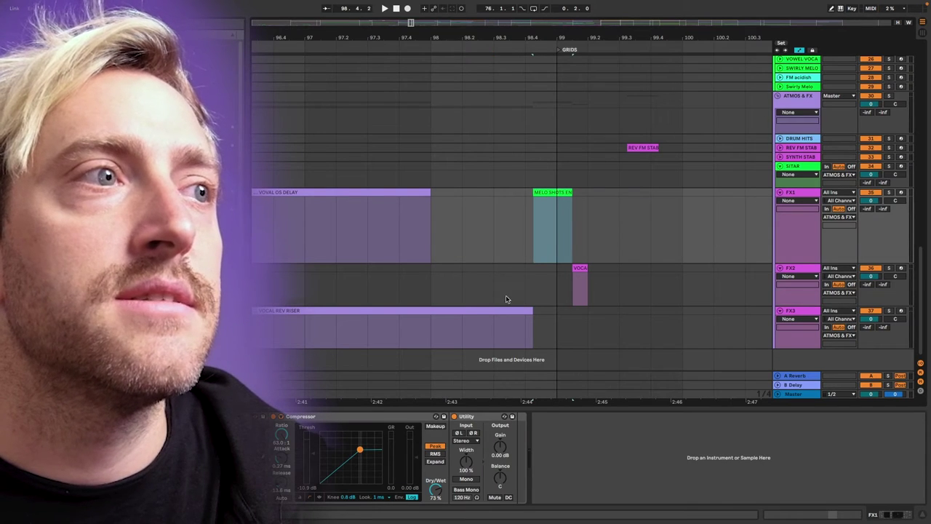
left_click(580, 276)
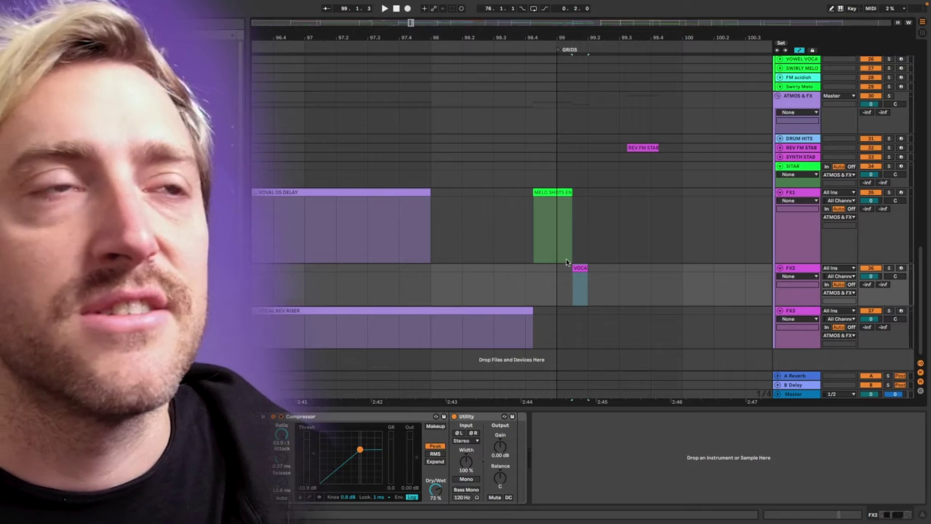
left_click(550, 200)
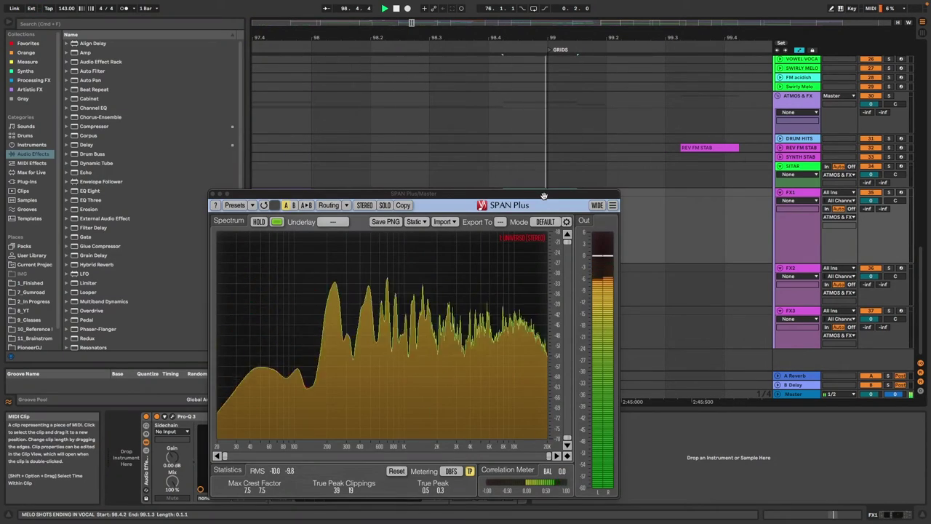
Close the SPAN Plus window, stop playback, and trace the transition from VOCAL REV RISER through the melo shots to the vocal stab.
left_click(213, 194)
key("space")
left_click(417, 244)
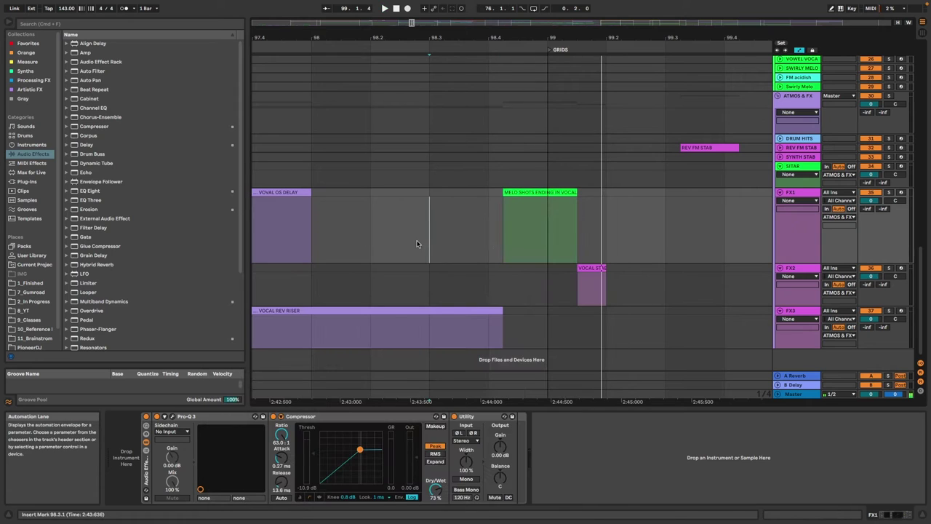
left_click(416, 311)
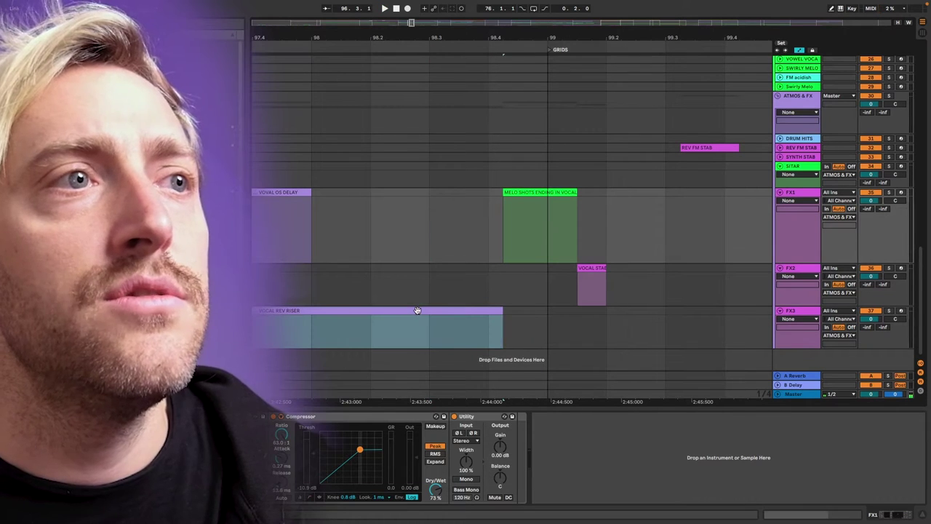
left_click(514, 192)
left_click(588, 269)
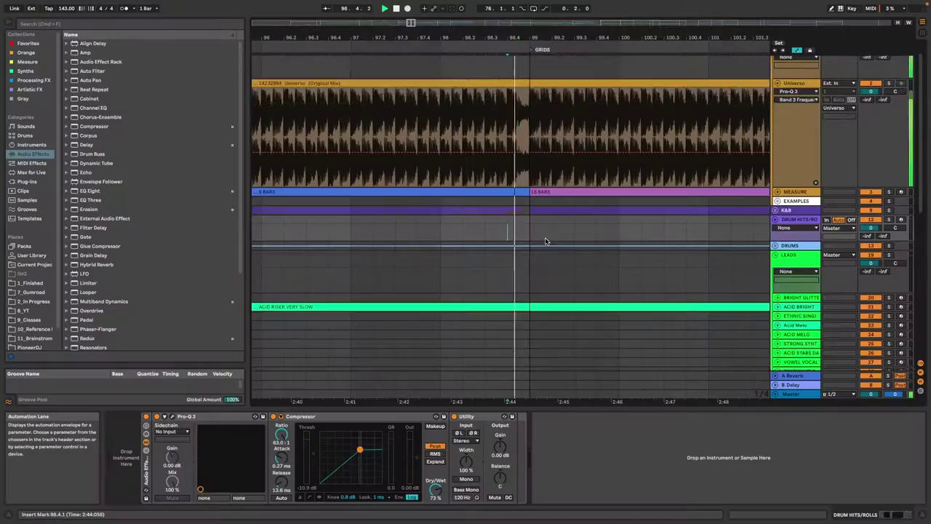
Follow playback from bar 99 to bar 104 of GRIDS, examining the stab, drum hit and FX1 clips.
scroll(545, 239, "down", 2)
scroll(574, 298, "down", 5)
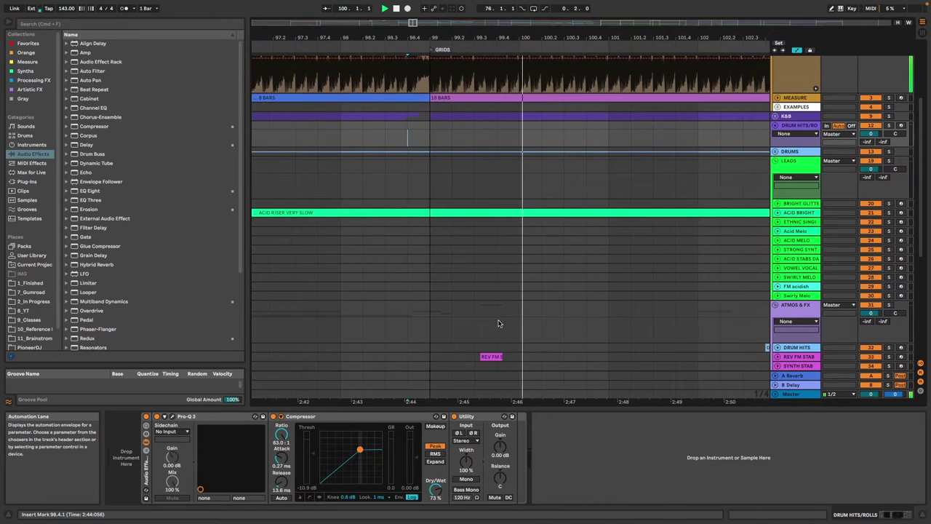
scroll(460, 335, "down", 3)
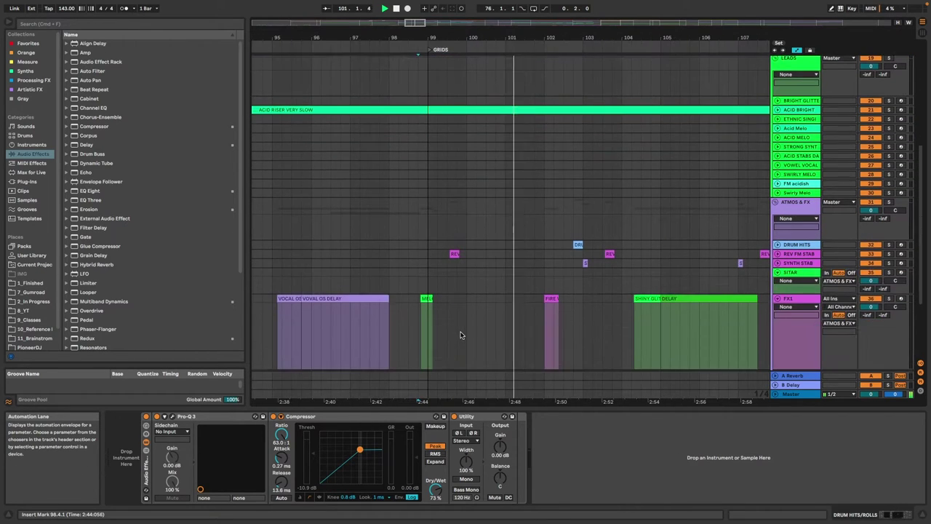
scroll(524, 353, "up", 2)
scroll(544, 309, "down", 2)
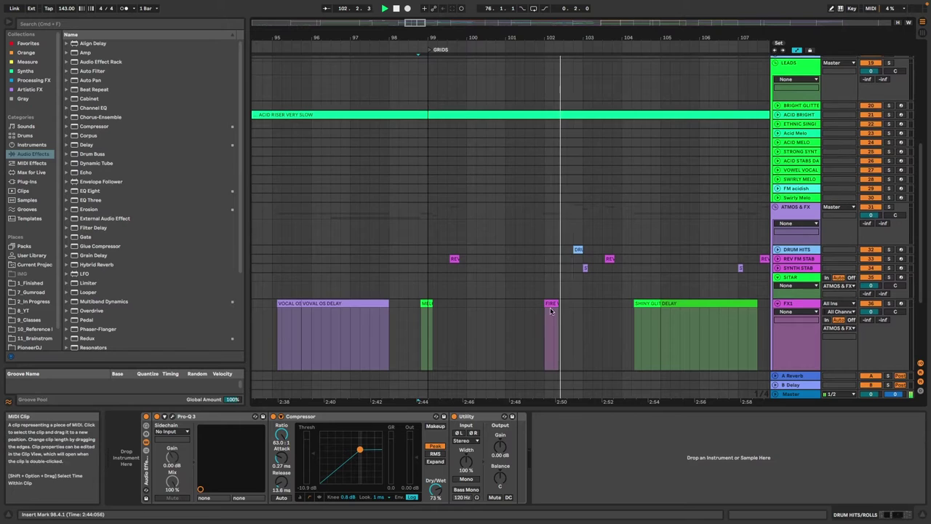
scroll(556, 312, "right", 1)
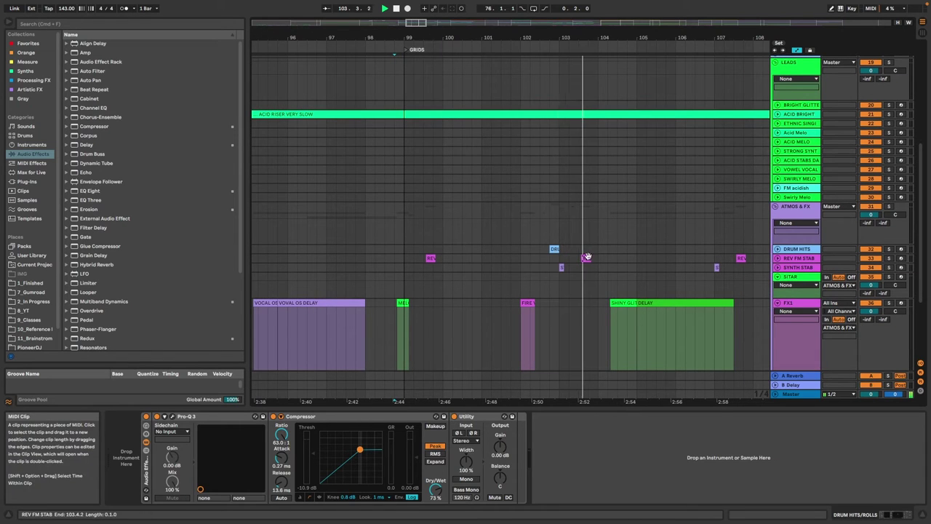
scroll(630, 270, "right", 1)
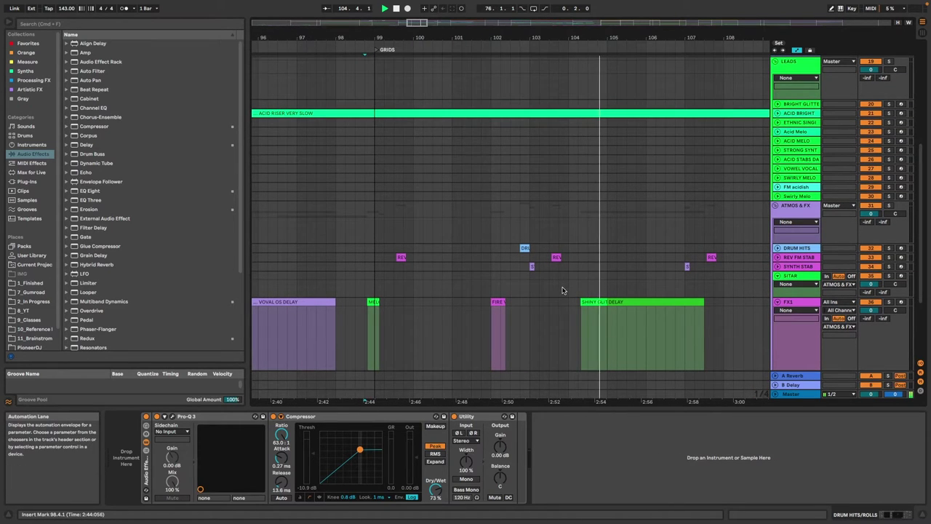
Follow playback through the SHINY GLITTER MELO delay, SYNTH STAB and NOISY RISE clips, stopping in bar 115.
scroll(636, 306, "up", 6)
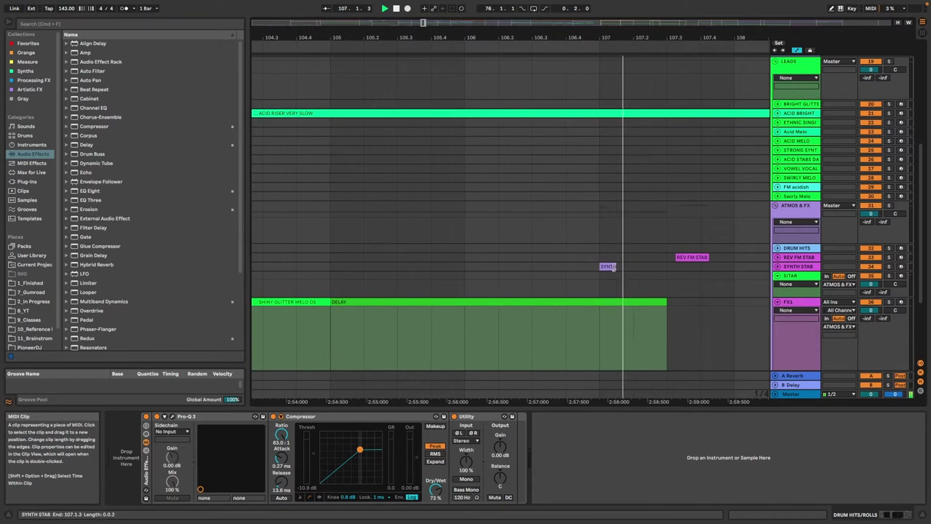
scroll(626, 269, "down", 5)
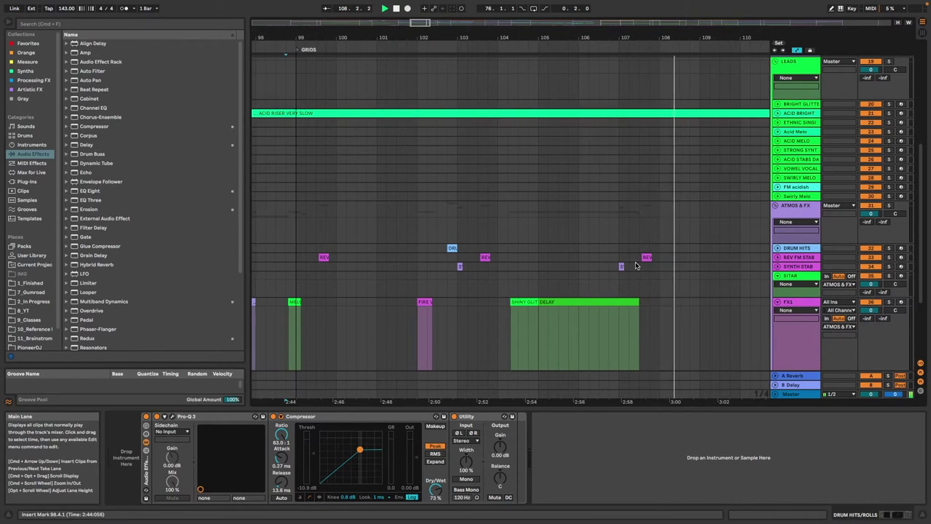
scroll(638, 269, "down", 2)
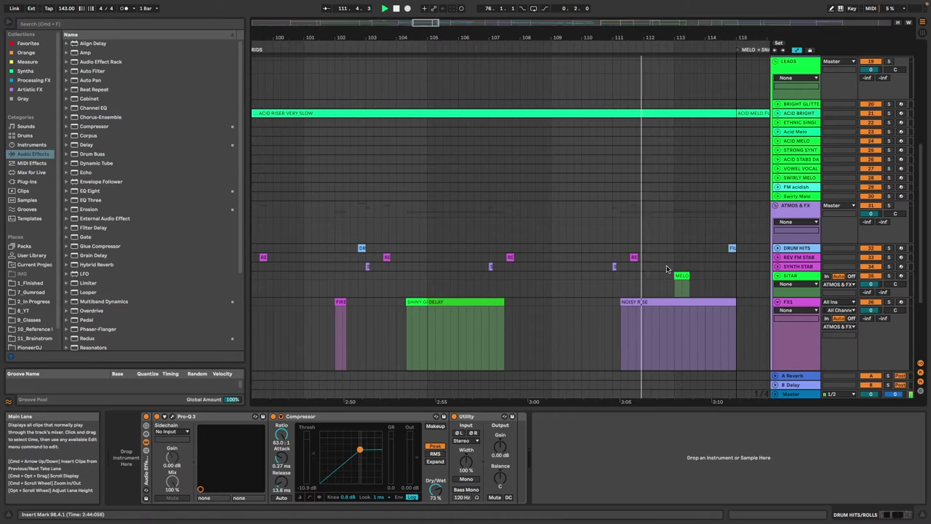
left_click(658, 276)
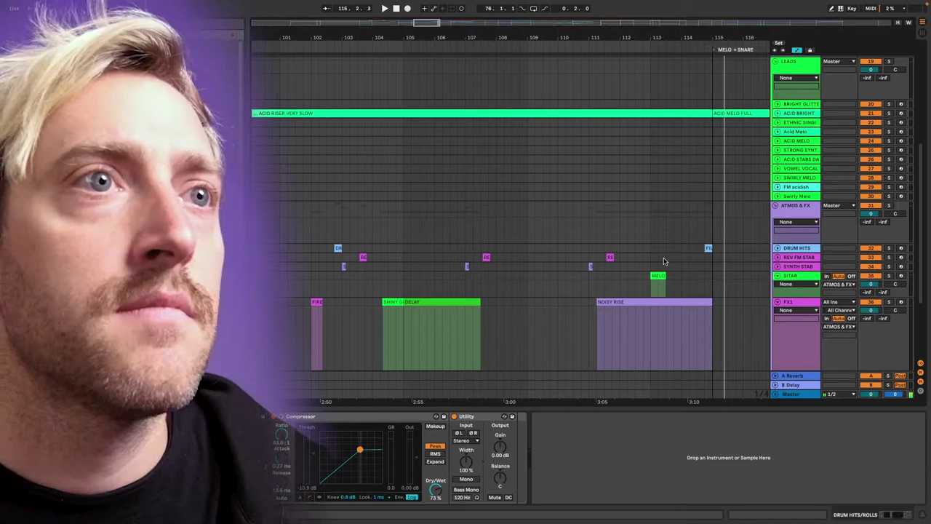
Examine how the REV FM STAB clips are spaced across bars 99 to 115 of the GRIDS section.
scroll(342, 272, "left", 2)
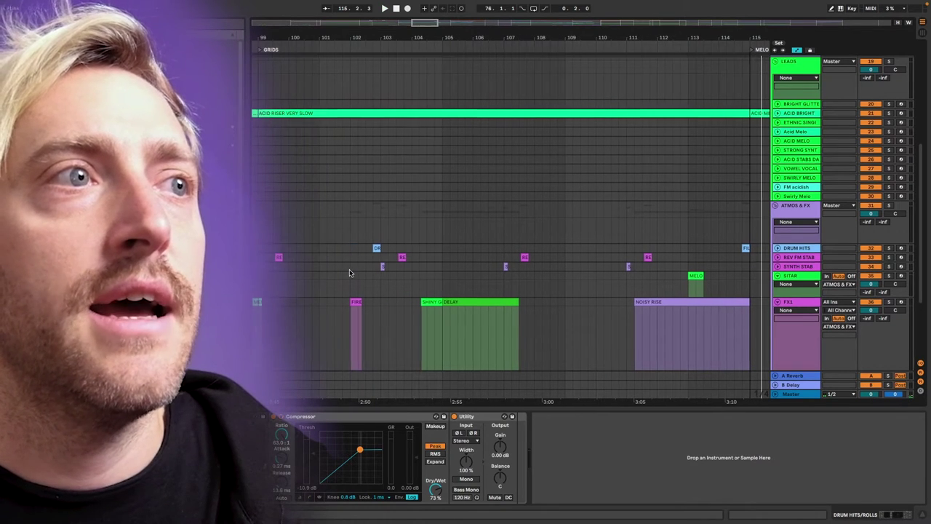
left_click(279, 259)
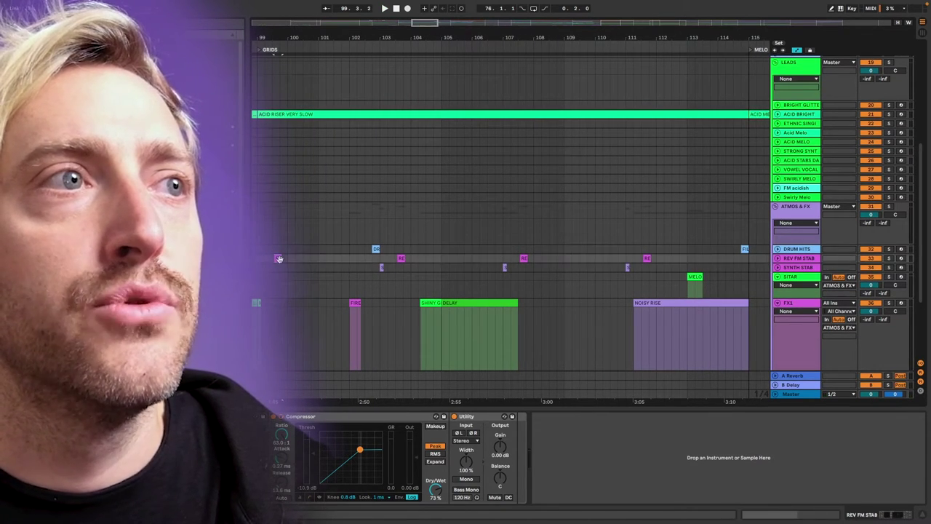
left_click_drag(393, 258, 723, 256)
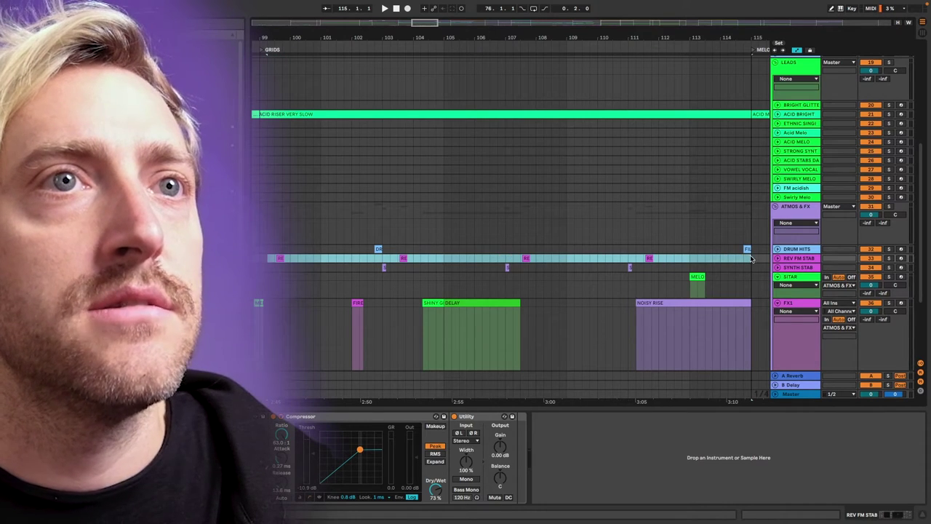
left_click(350, 260)
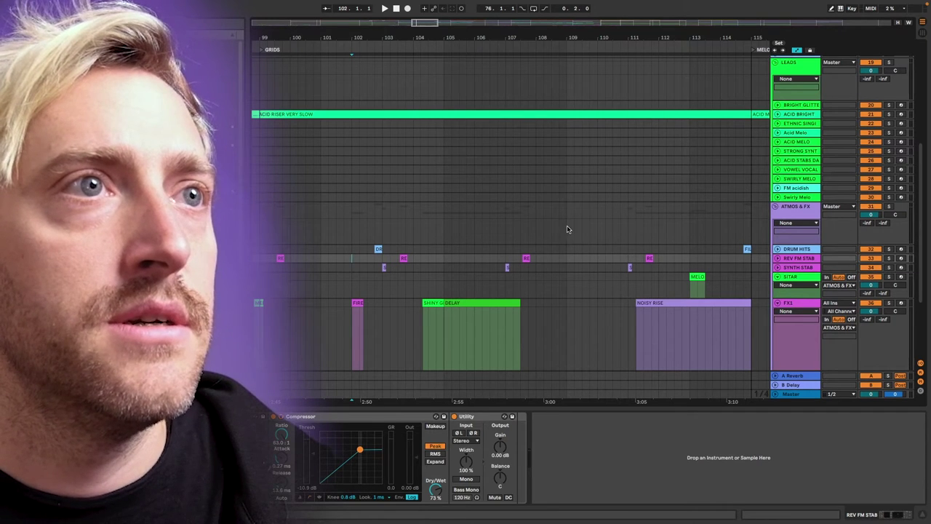
left_click(438, 238)
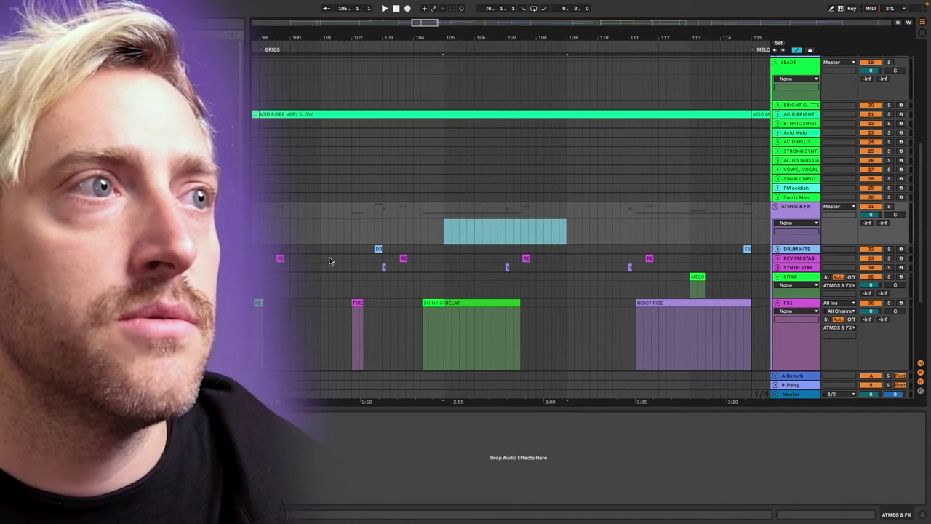
Select the first REV FM STAB clip in GRIDS and audition the SYNTH STAB clip at bar 103.
left_click(280, 258)
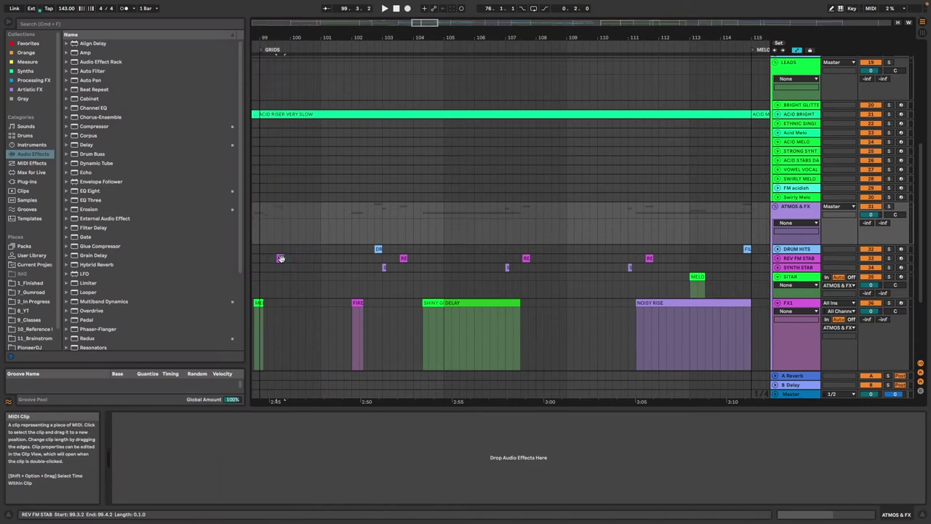
left_click(384, 268)
key("space")
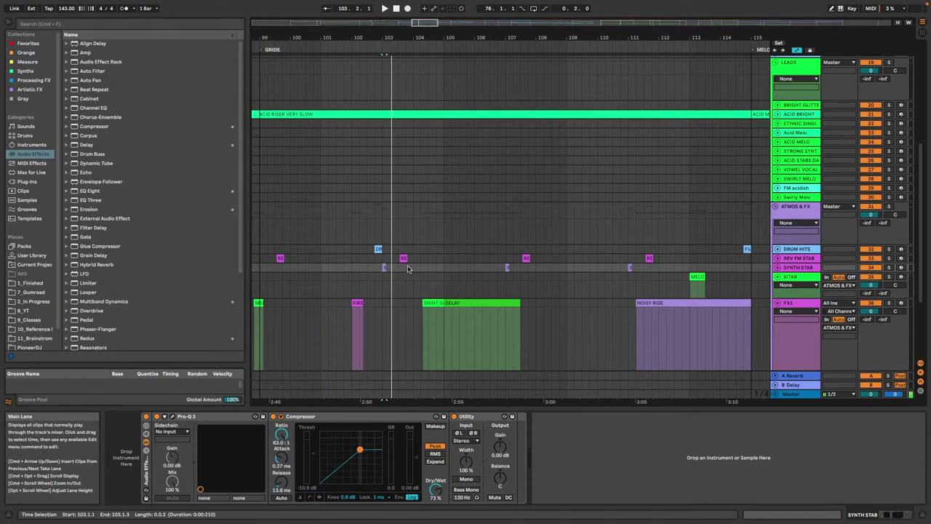
left_click(399, 262)
Unfold the REV FM STAB track and examine its first clip in bar 99 against the rest of GRIDS.
scroll(402, 260, "left", 5)
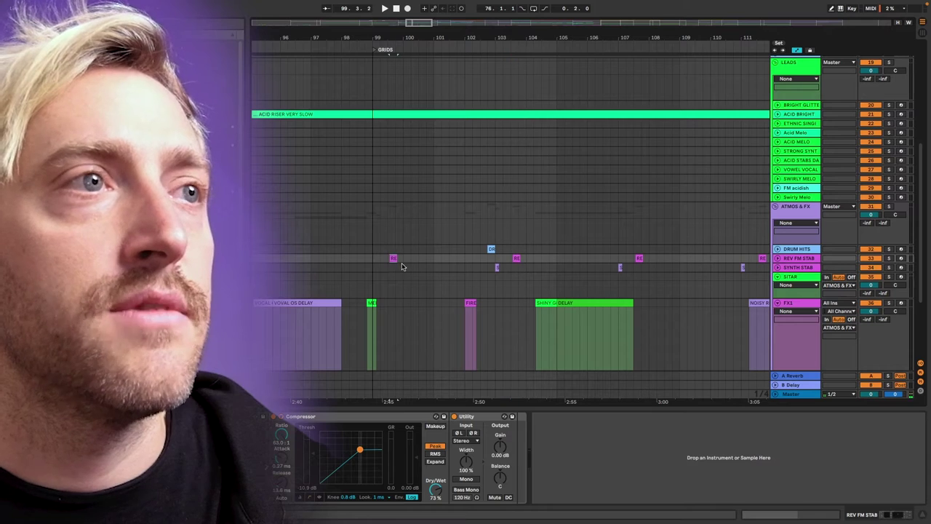
scroll(395, 257, "up", 2)
scroll(394, 262, "up", 4)
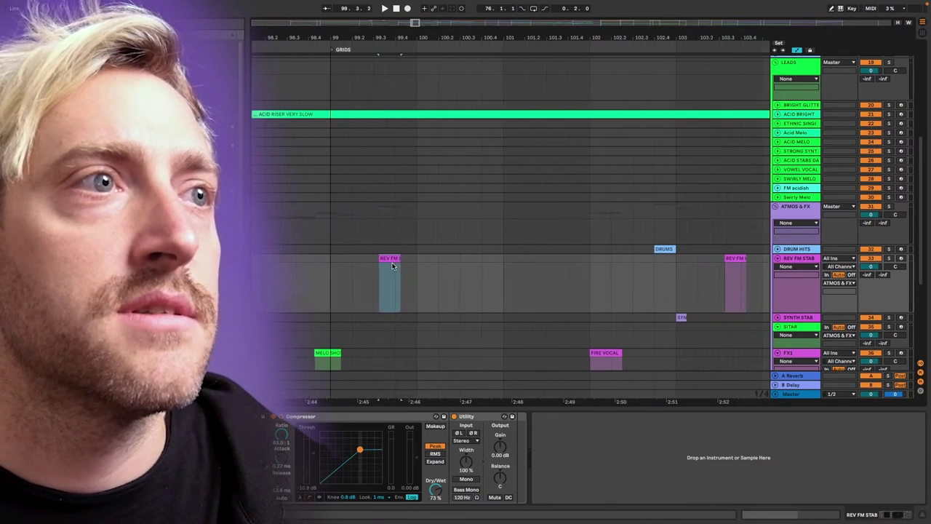
scroll(391, 261, "down", 5)
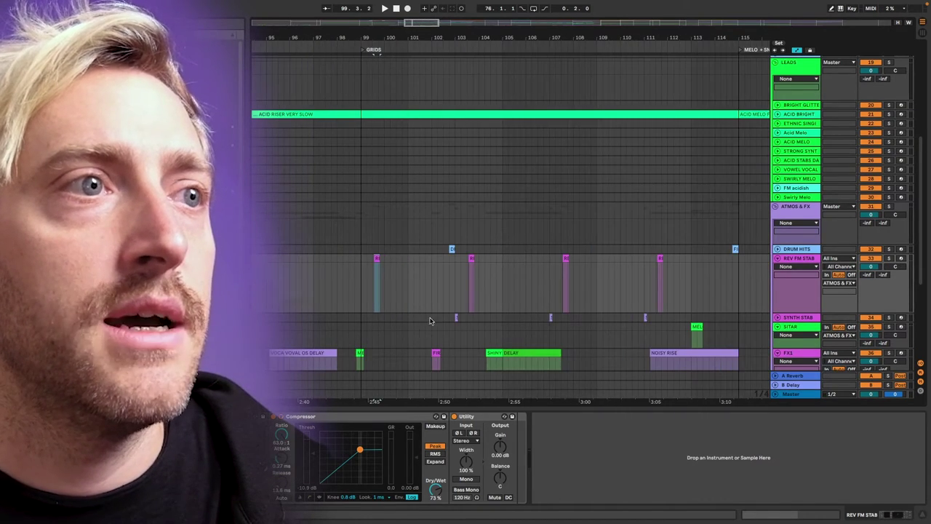
Select the FIRE VOCAL clip at bar 102 on FX1 to examine it with the surrounding FX clips.
scroll(430, 320, "down", 3)
left_click(436, 294)
scroll(430, 293, "right", 2)
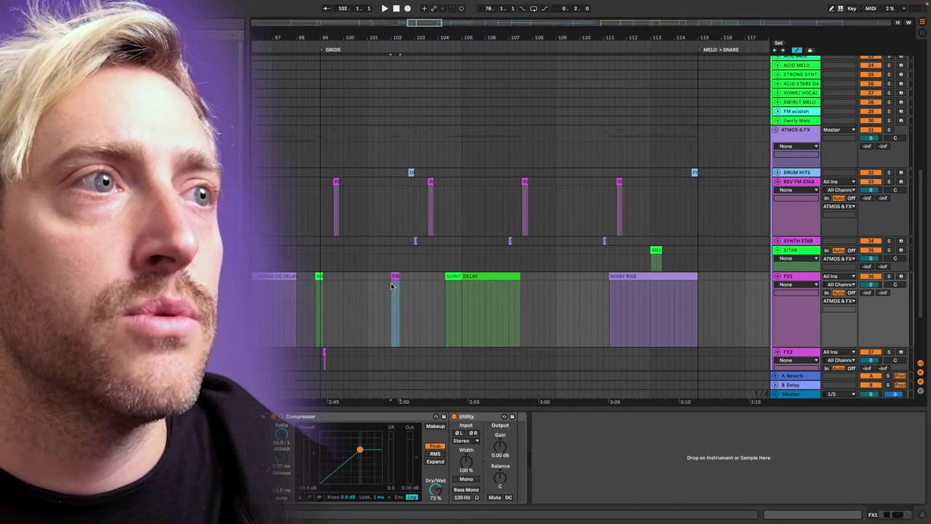
Examine the FX clips around FIRE VOCAL in GRIDS, then select and audition the DRUM HITS clip just before bar 103.
scroll(397, 289, "up", 5)
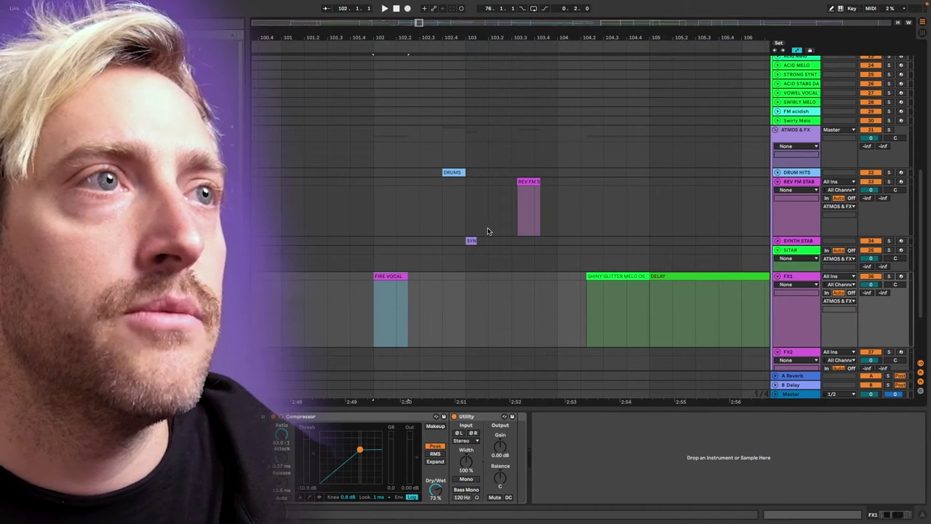
scroll(473, 252, "down", 5)
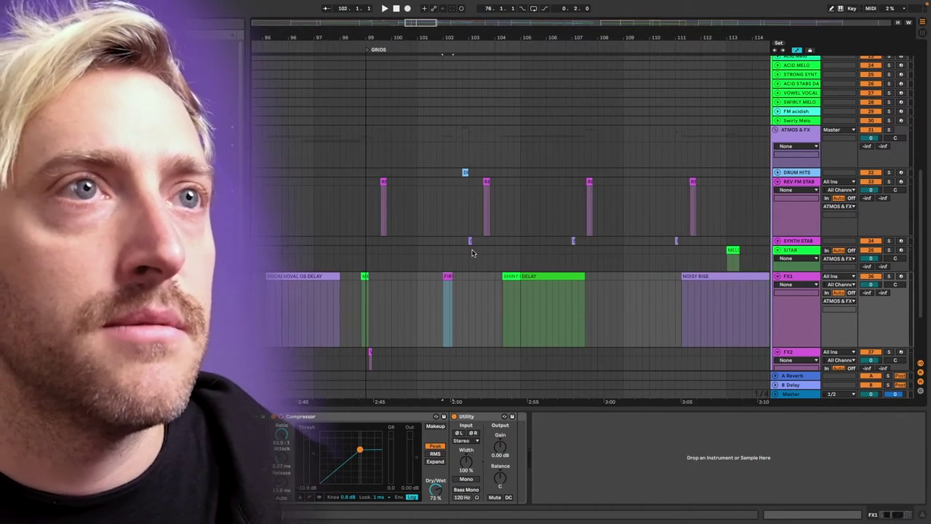
scroll(473, 253, "down", 3)
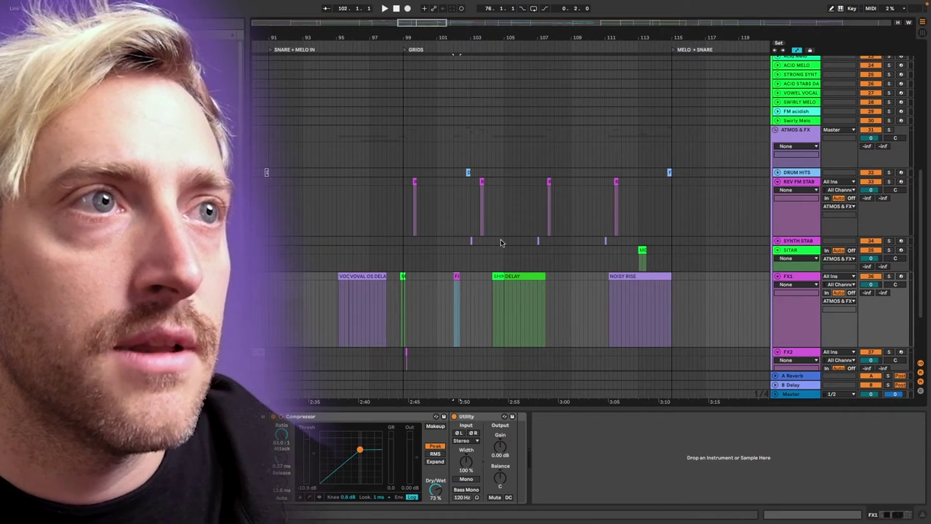
scroll(500, 279, "up", 3)
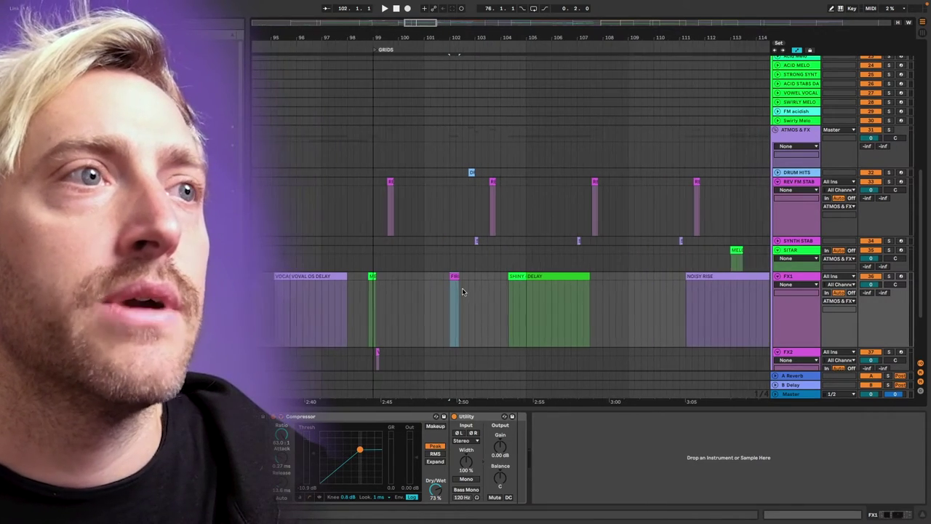
scroll(728, 287, "right", 3)
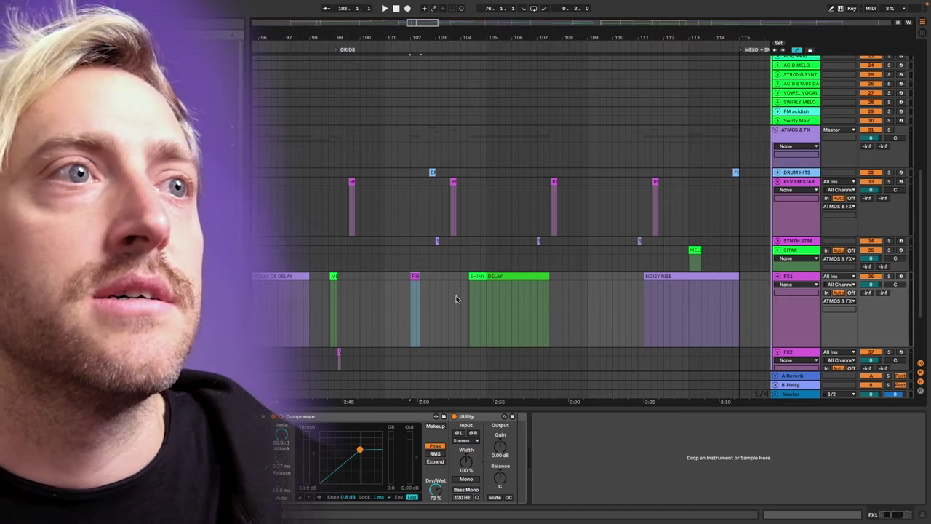
left_click(432, 173)
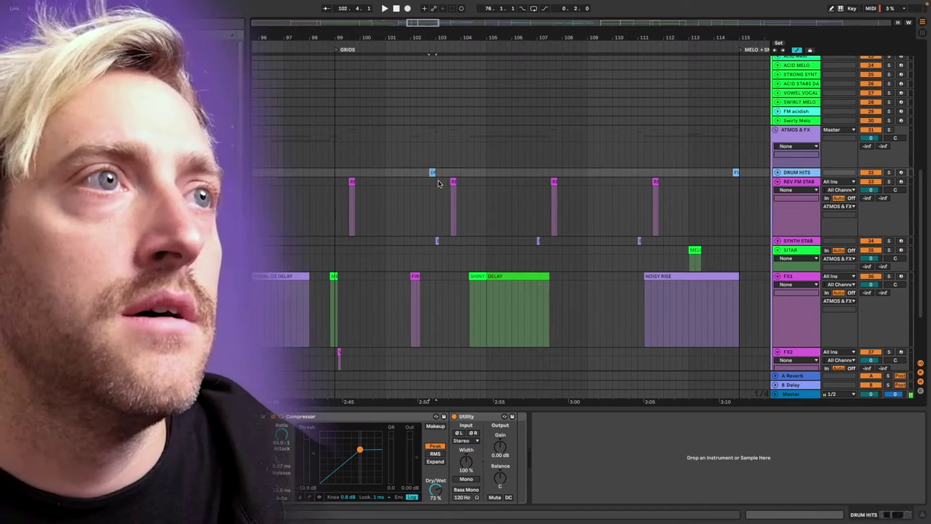
key("space")
key("space")
Select the SHINY GLITTER clip at bar 104 on FX1 and play it into the DELAY clip.
scroll(443, 239, "up", 3)
scroll(443, 240, "down", 1)
left_click(517, 253)
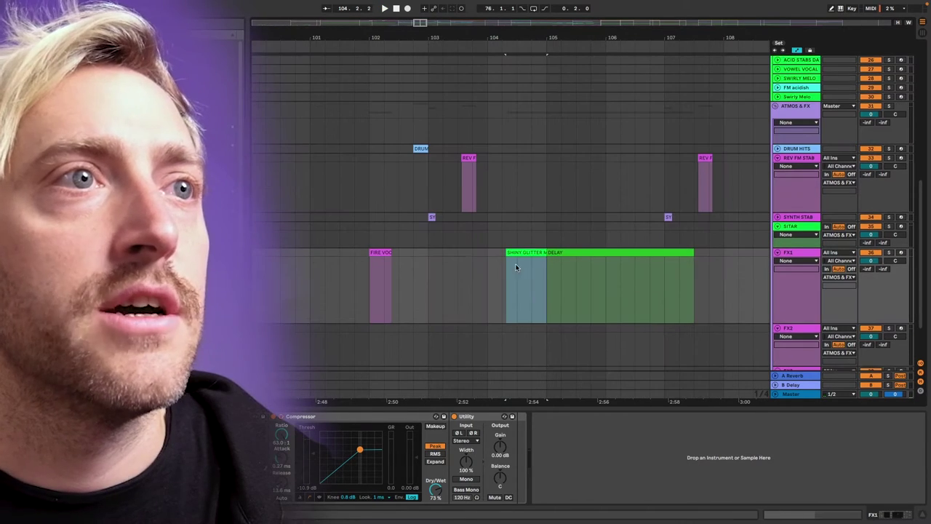
key("space")
scroll(468, 257, "down", 5)
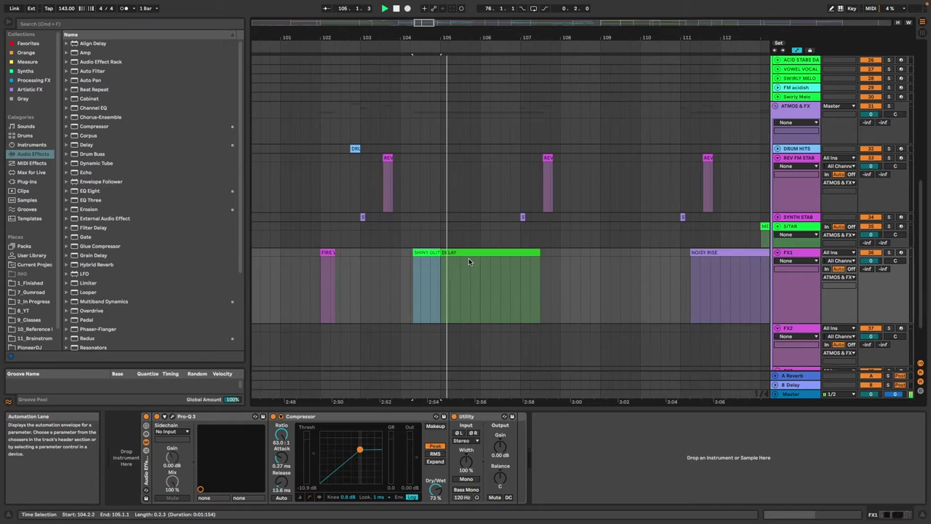
scroll(473, 258, "down", 2)
Extend the start of the NOISY RISE clip on FX1 back to bar 111.
left_click(556, 269)
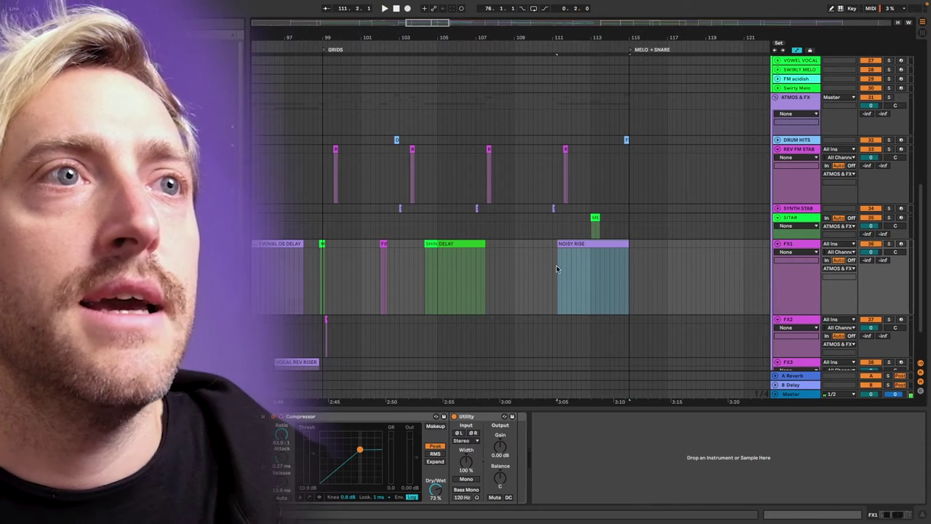
scroll(556, 269, "down", 3)
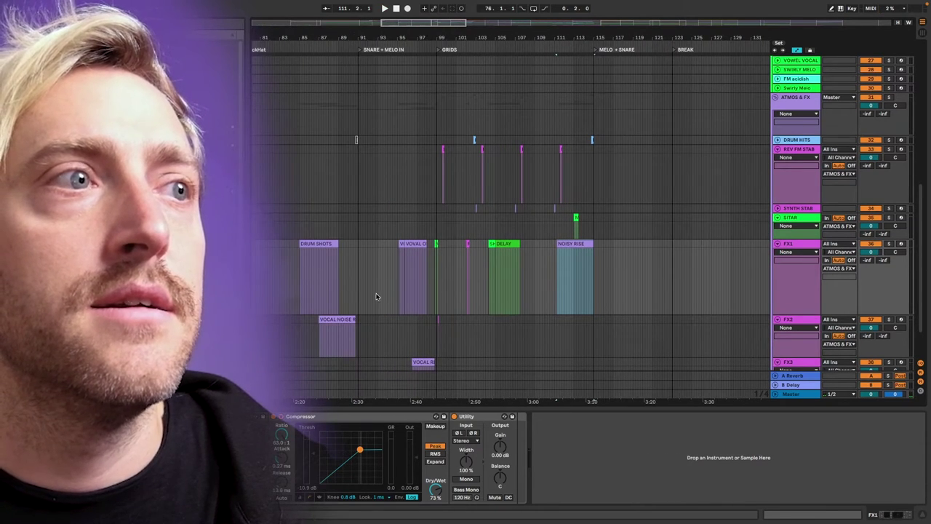
scroll(554, 283, "up", 3)
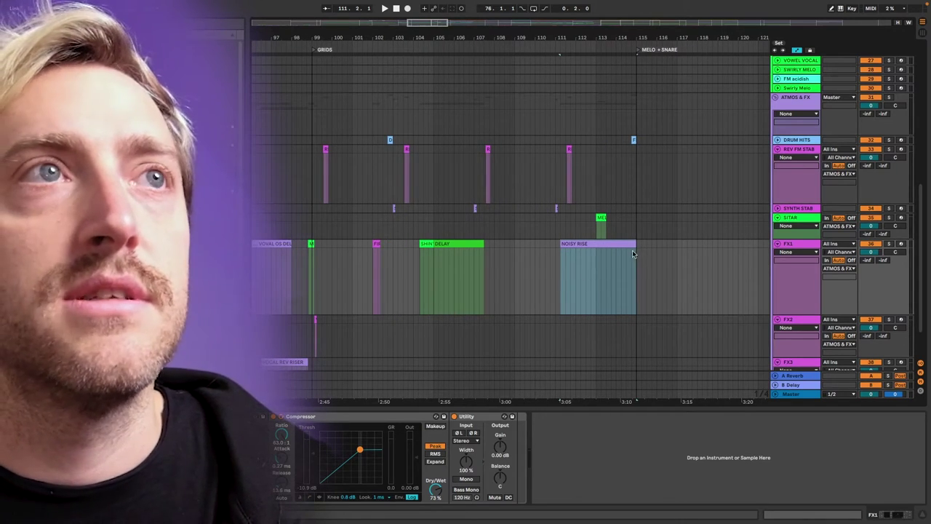
scroll(634, 251, "up", 3)
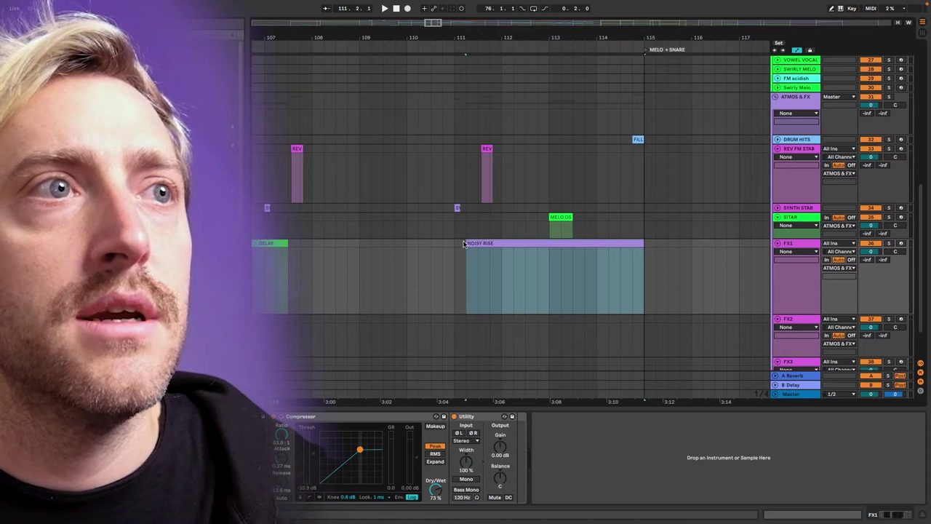
left_click_drag(465, 261, 456, 262)
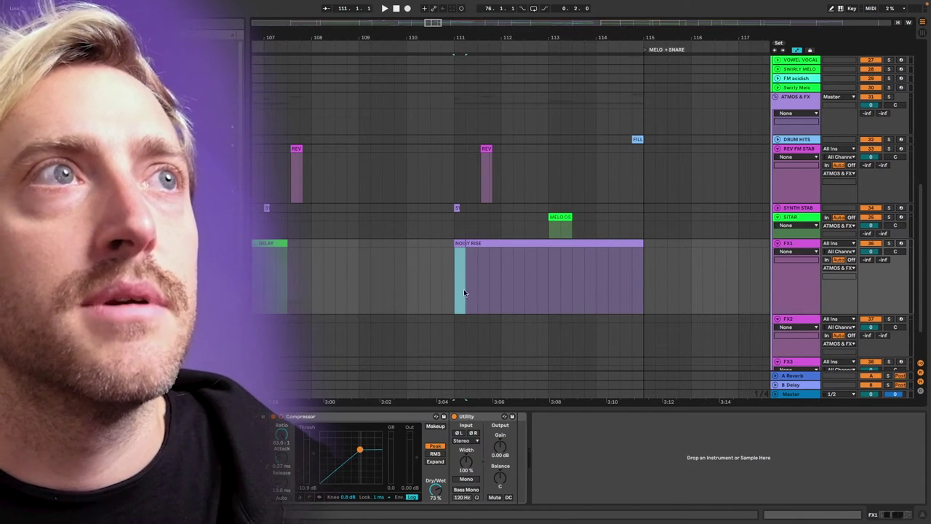
scroll(449, 296, "down", 2)
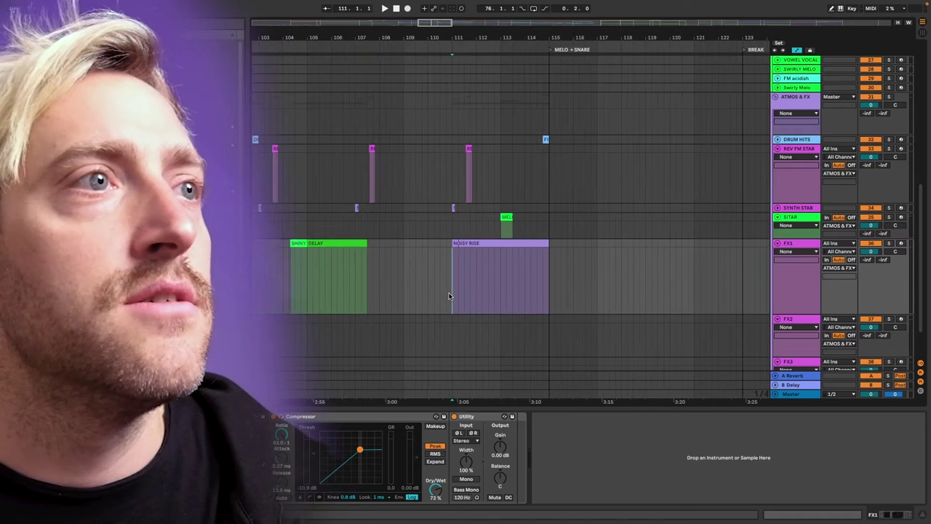
Check the DELAY clip on FX1, then audition NOISY RISE from its start at bar 111.
left_click_drag(406, 251, 305, 249)
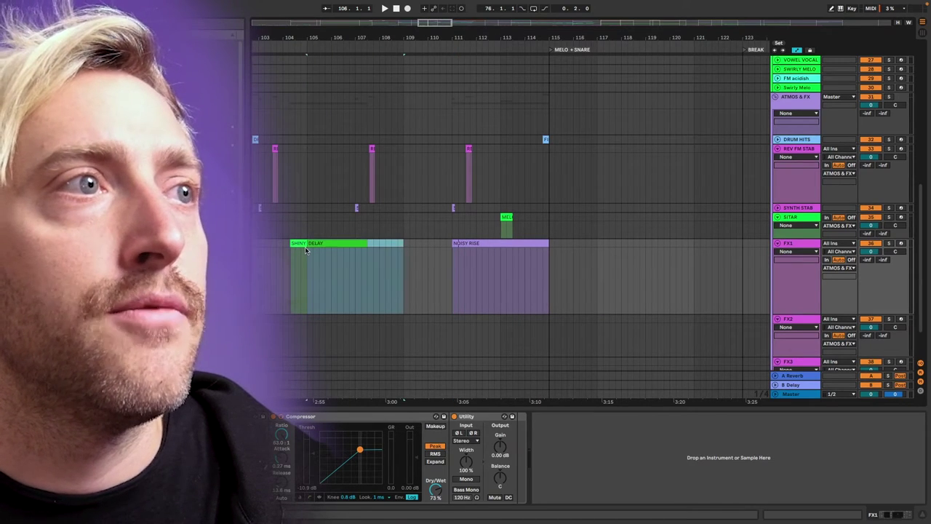
left_click(452, 274)
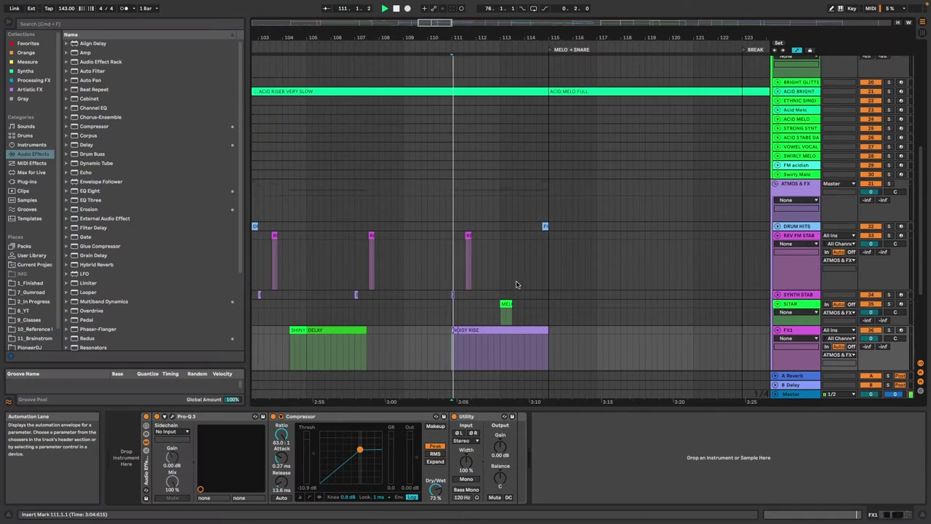
key("space")
scroll(517, 284, "down", 3)
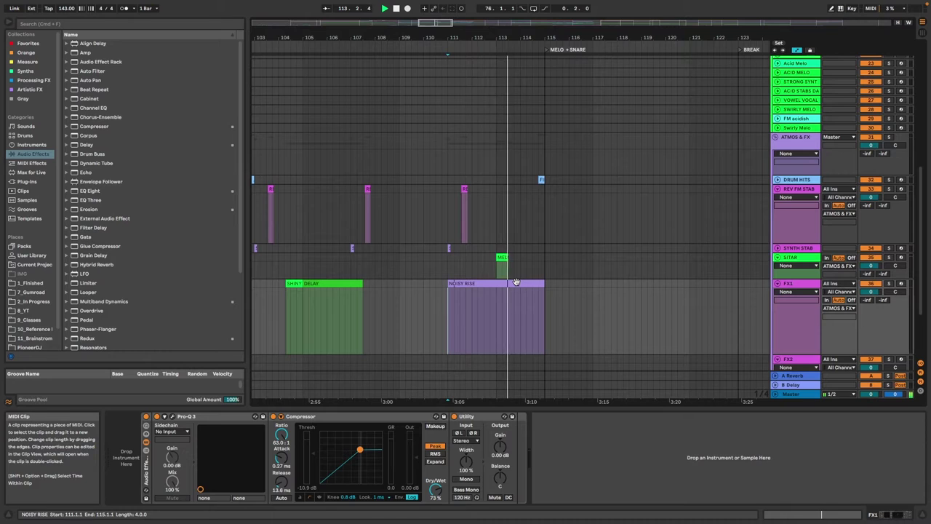
key("space")
Show the SPAN Plus analyser for playback around bar 112.3 and examine the MELO OS clip at bar 113 on SITAR.
left_click(486, 230)
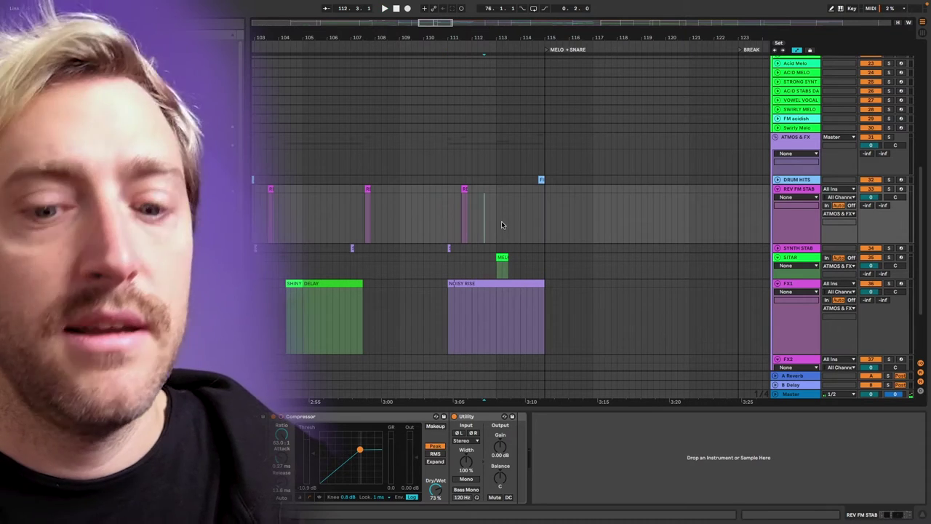
key("super+alt+p")
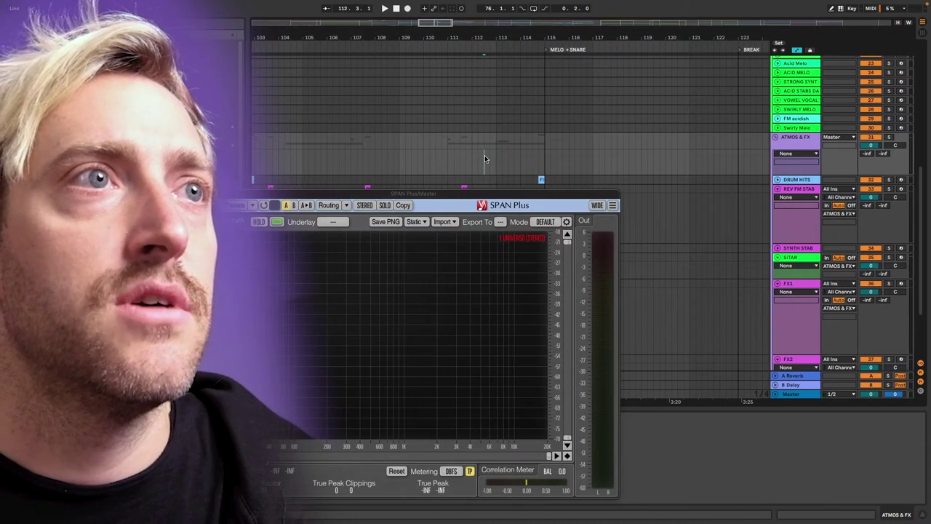
key("space")
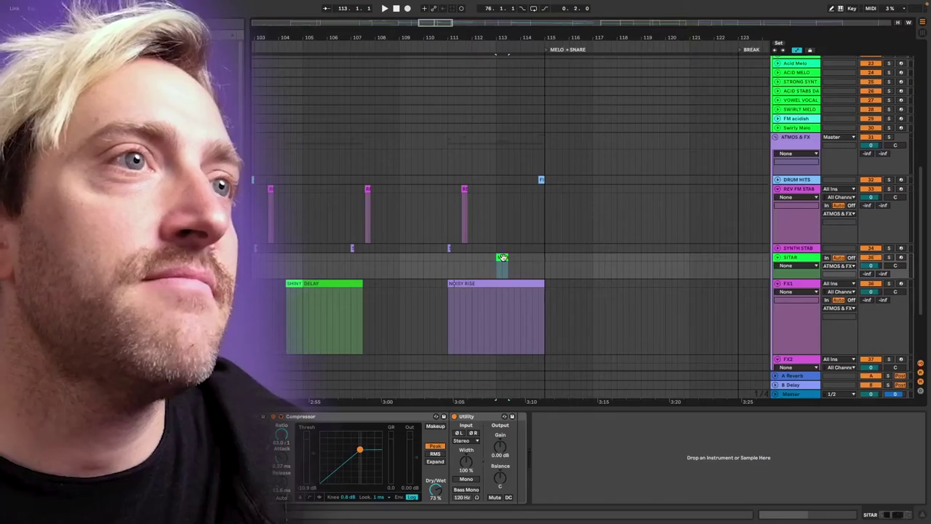
scroll(508, 268, "up", 4)
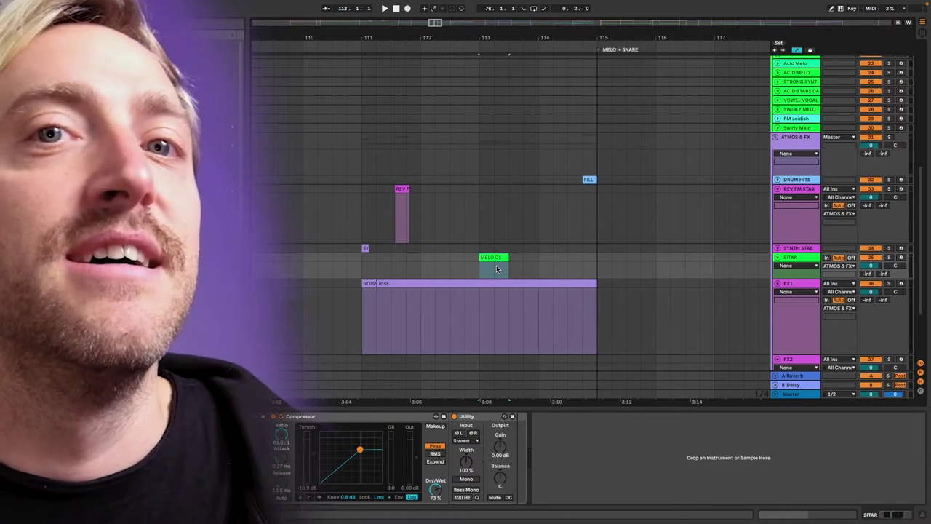
Unfold the ACID BRIGHT track and examine how ACID RISER VERY SLOW runs through GRIDS into ACID MELO FULL.
left_click_drag(471, 207, 496, 211)
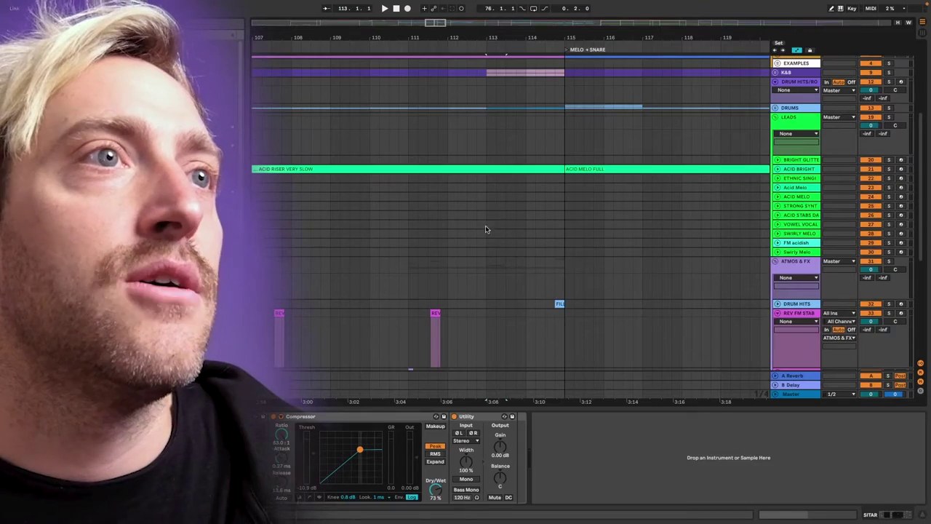
scroll(474, 175, "up", 2)
scroll(474, 180, "down", 3)
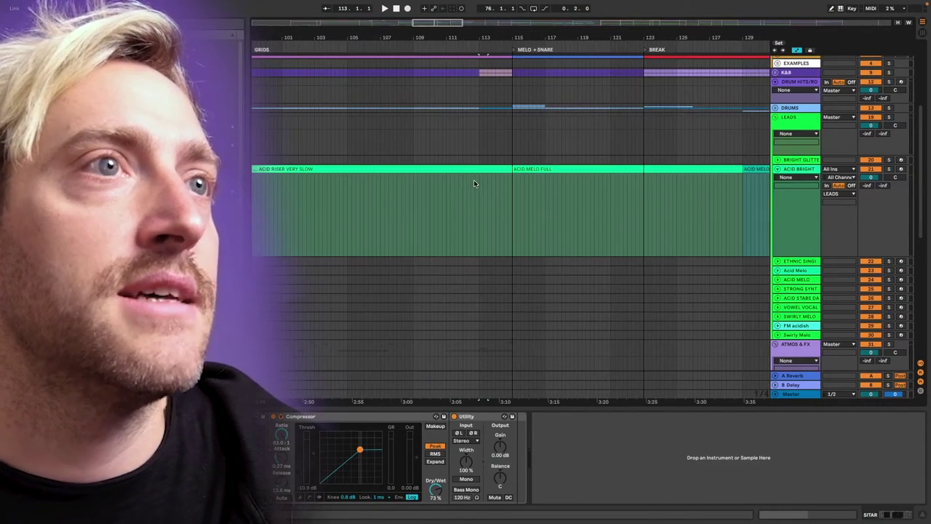
scroll(473, 181, "left", 2)
left_click(312, 217)
scroll(378, 215, "left", 1)
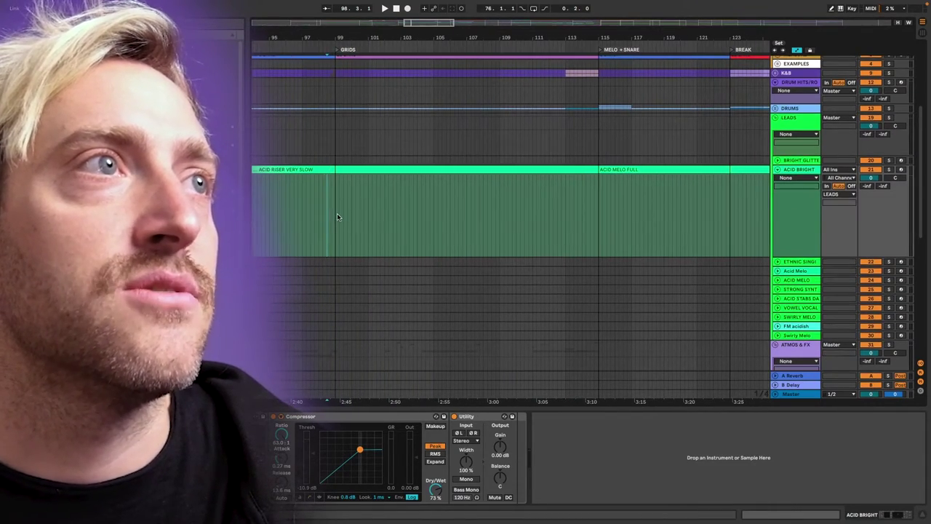
left_click(353, 210)
scroll(371, 206, "down", 3, "ctrl")
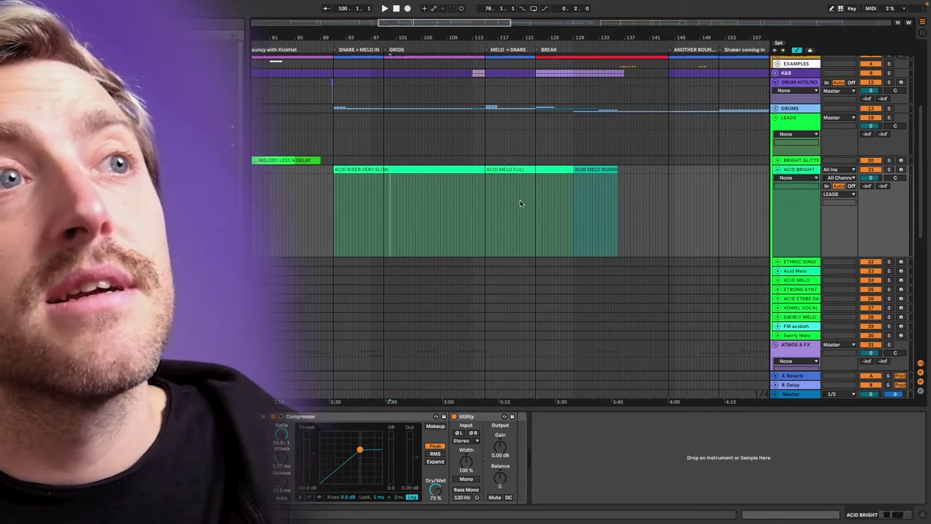
Mark points in ACID RISER VERY SLOW near bars 92 and 99 and compare them with the FX tracks below.
scroll(397, 214, "left", 2)
right_click(415, 206)
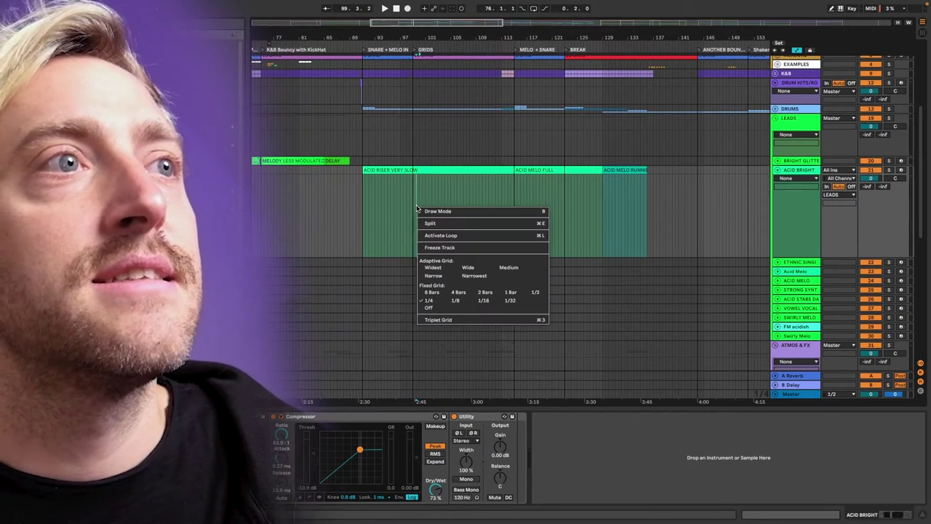
left_click(367, 212)
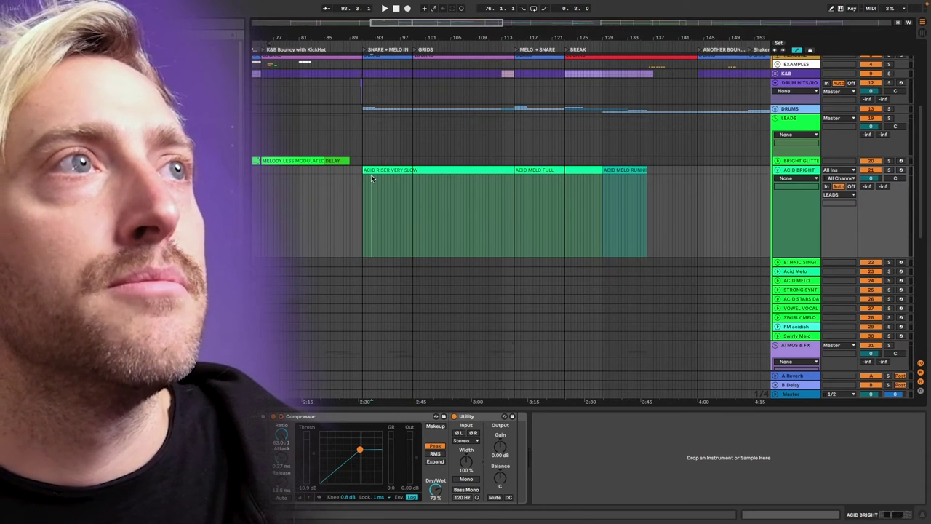
left_click(371, 175)
left_click(418, 211)
scroll(422, 211, "down", 6)
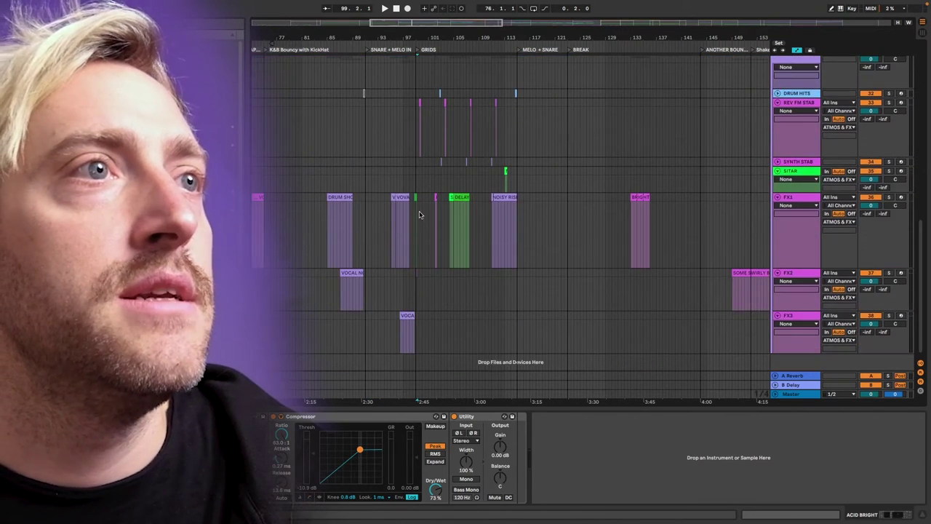
scroll(468, 162, "up", 3)
Select the ACID RISER VERY SLOW clip and compare it with the earlier BRIGHT GLITTER lead clips from LEAD COMES IN onward.
left_click(389, 64)
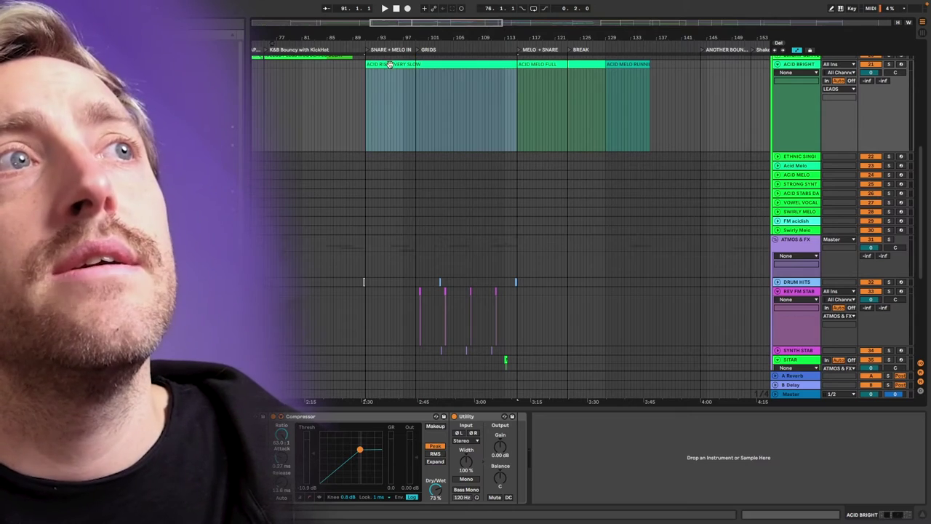
scroll(389, 84, "left", 10)
scroll(390, 93, "up", 3)
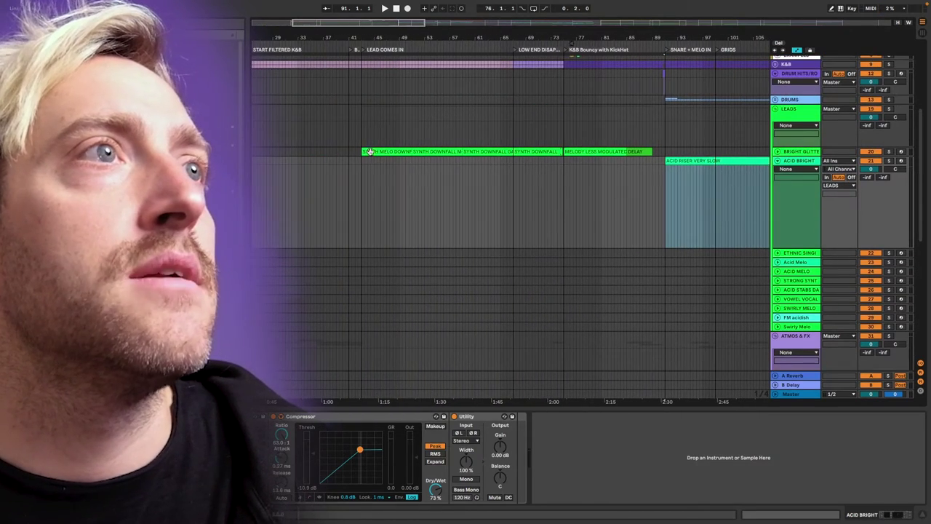
scroll(506, 151, "right", 4)
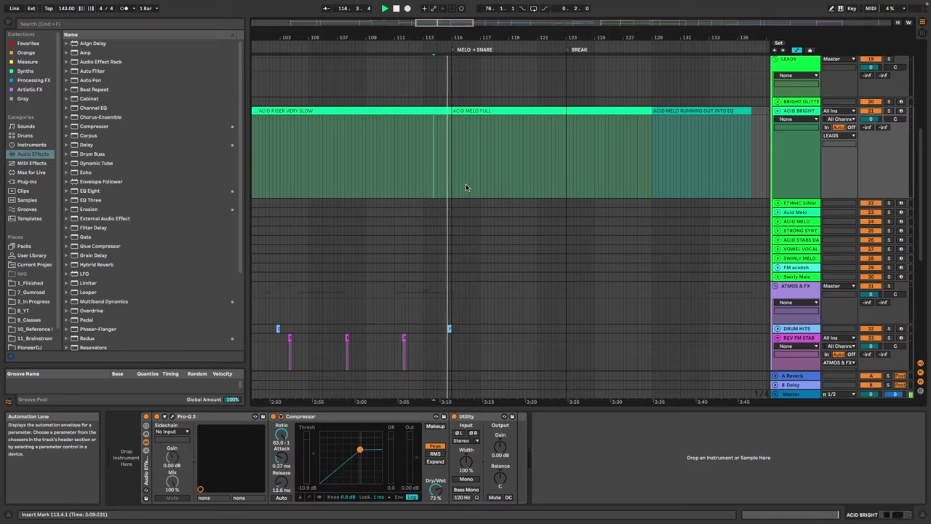
Unfold the DRUMS group during playback and examine the CRASH and SCREAM IMPACT clips at the start of MELO + SNARE.
scroll(495, 188, "up", 3)
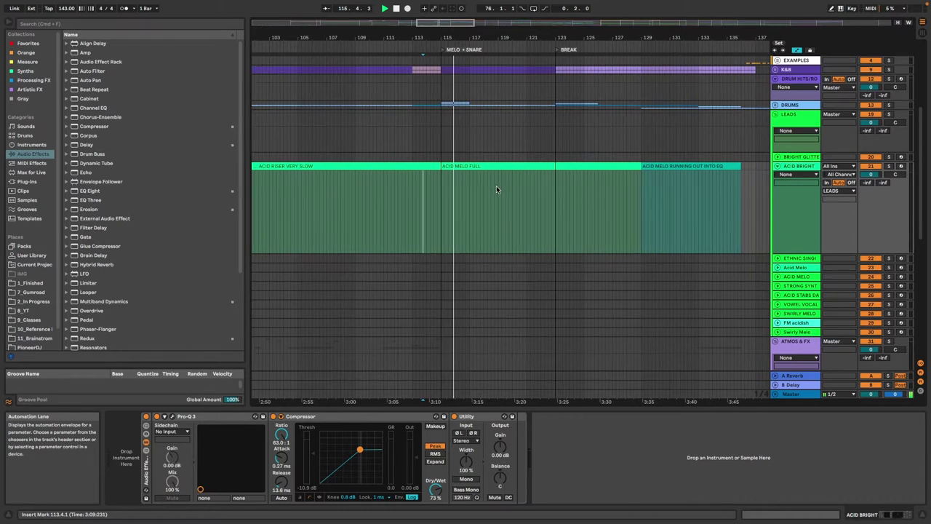
left_click(775, 104)
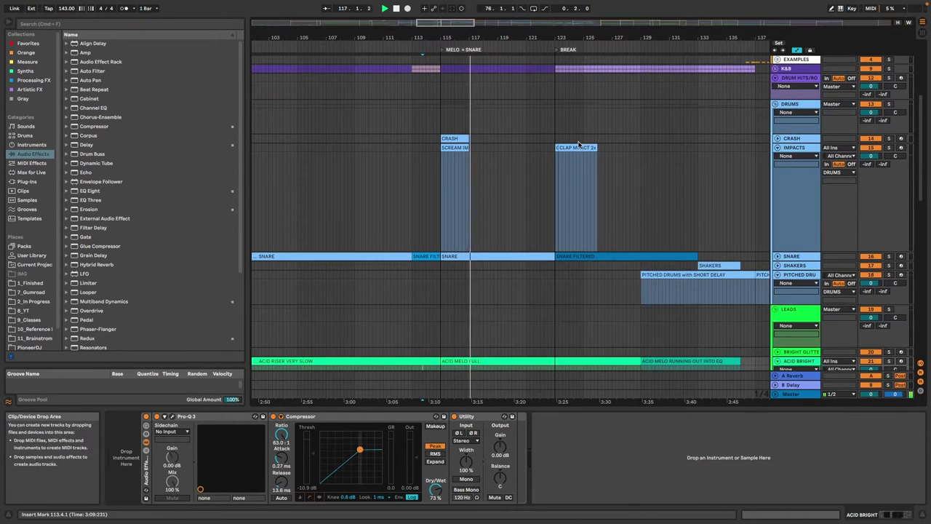
scroll(489, 183, "down", 2)
scroll(467, 179, "up", 4)
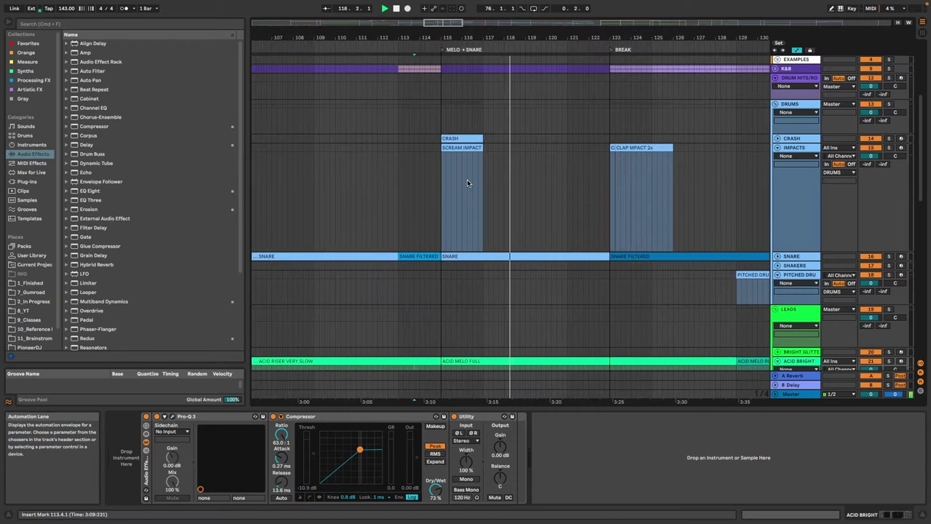
scroll(469, 173, "up", 4)
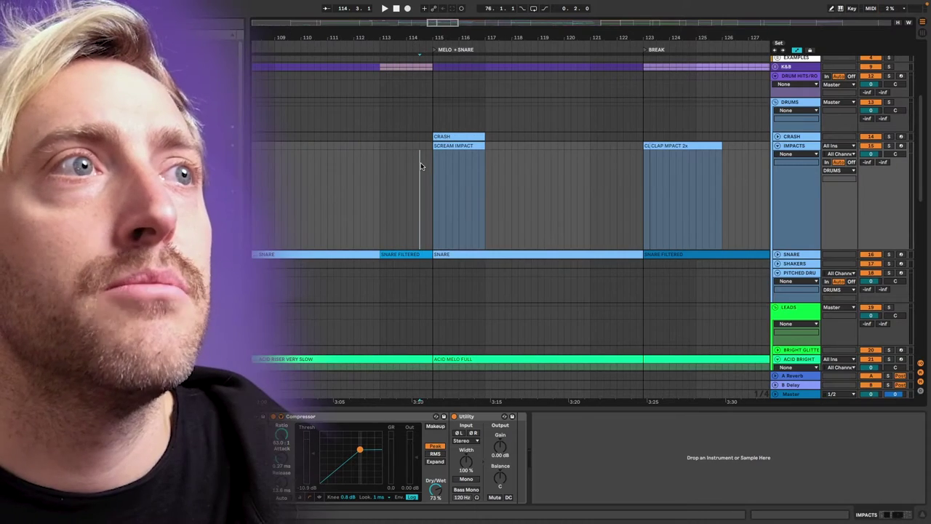
Select the CRASH and SCREAM IMPACT clips in turn and play the transition into MELO + SNARE from 114.3 and from bar 115.
left_click_drag(421, 163, 499, 167)
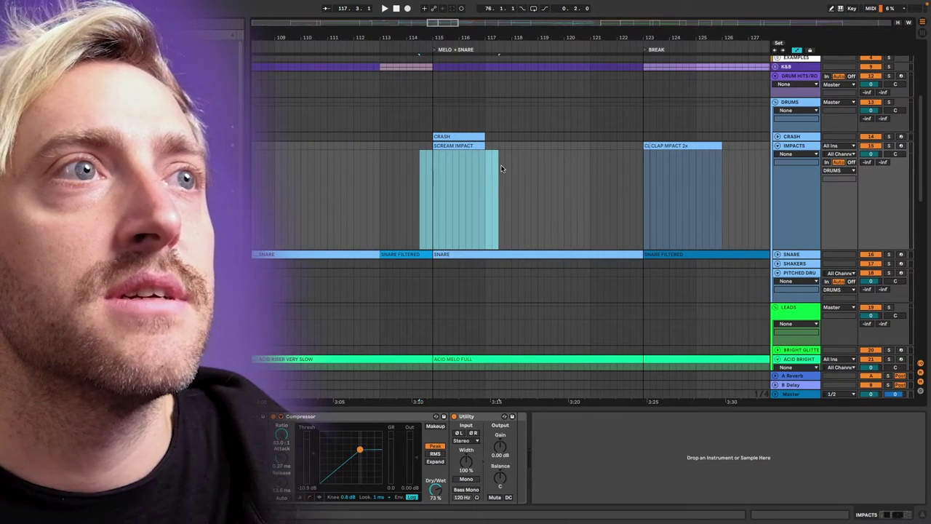
left_click(419, 158)
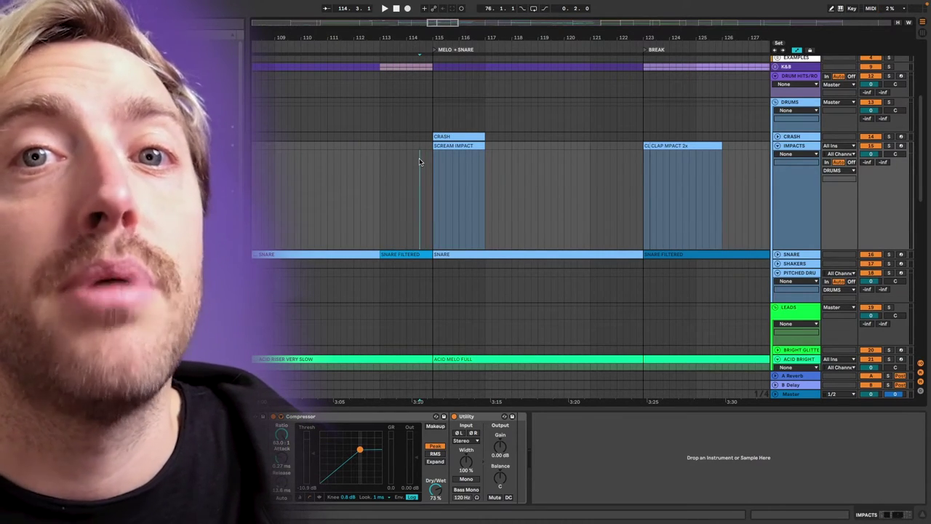
left_click(441, 146)
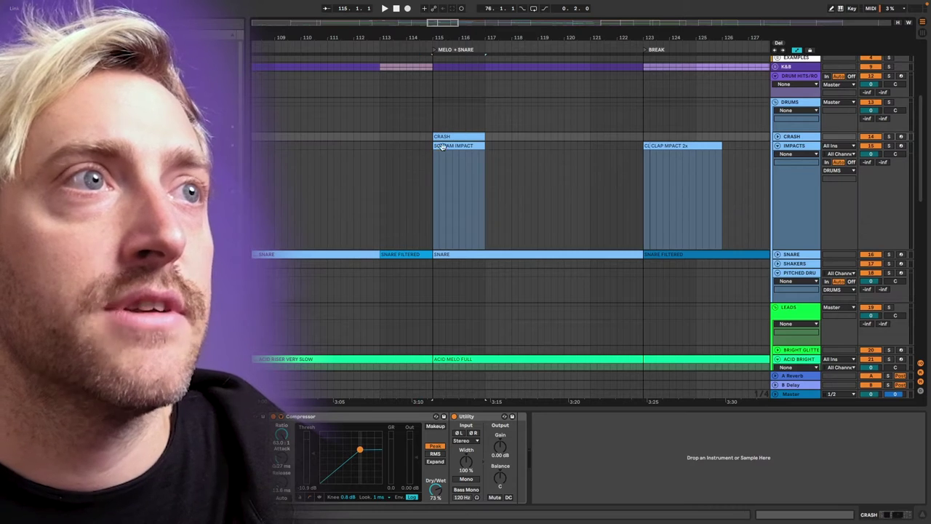
left_click(445, 161)
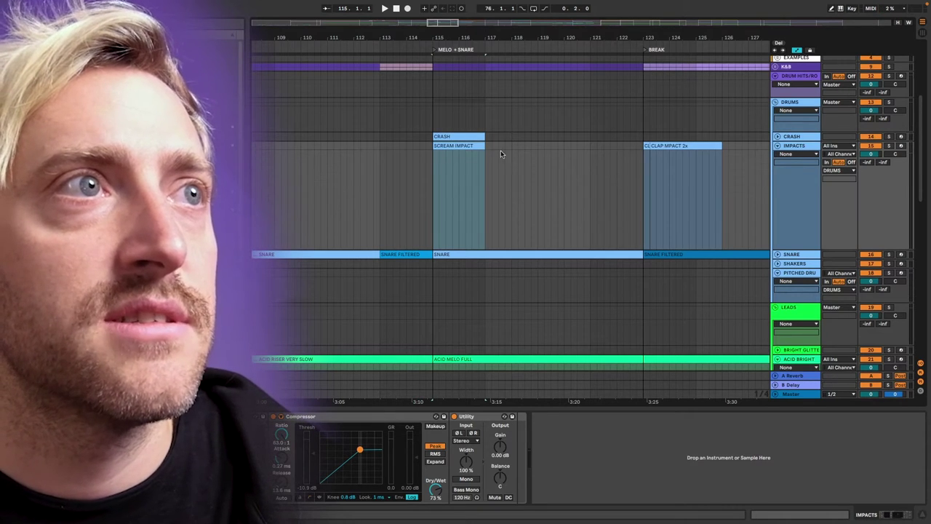
left_click(420, 154)
key("space")
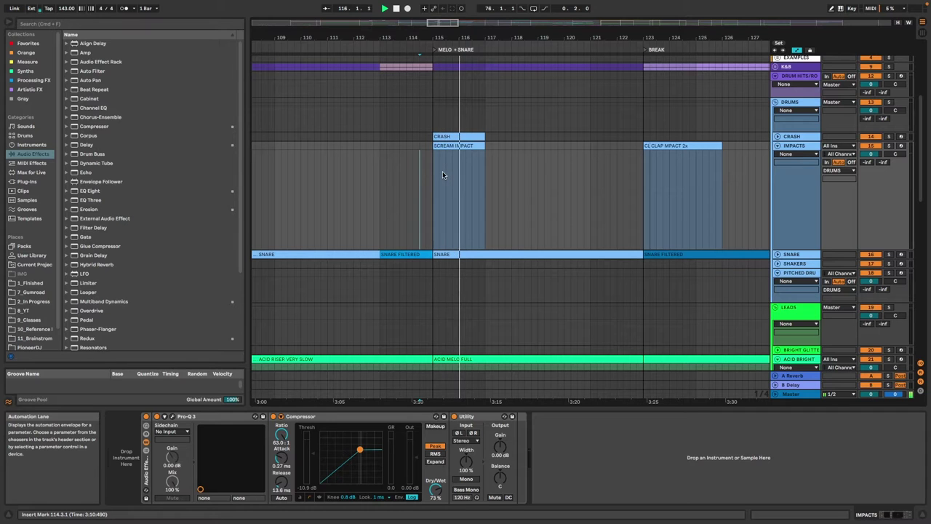
scroll(477, 176, "down", 2)
left_click(437, 154)
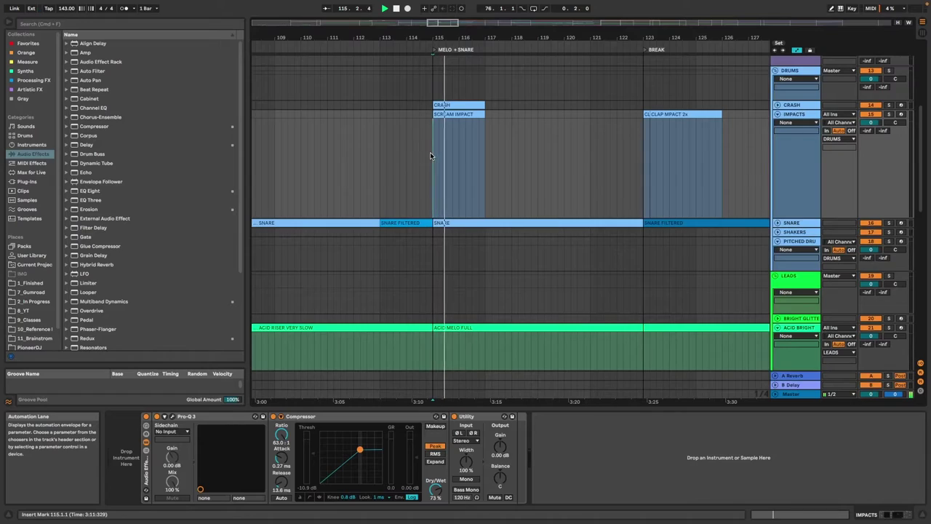
Examine the ACID MELO FULL lead and the NOISY RISE, SITAR and drum-hit clips around the start of MELO + SNARE.
scroll(493, 177, "down", 6)
scroll(492, 177, "down", 4)
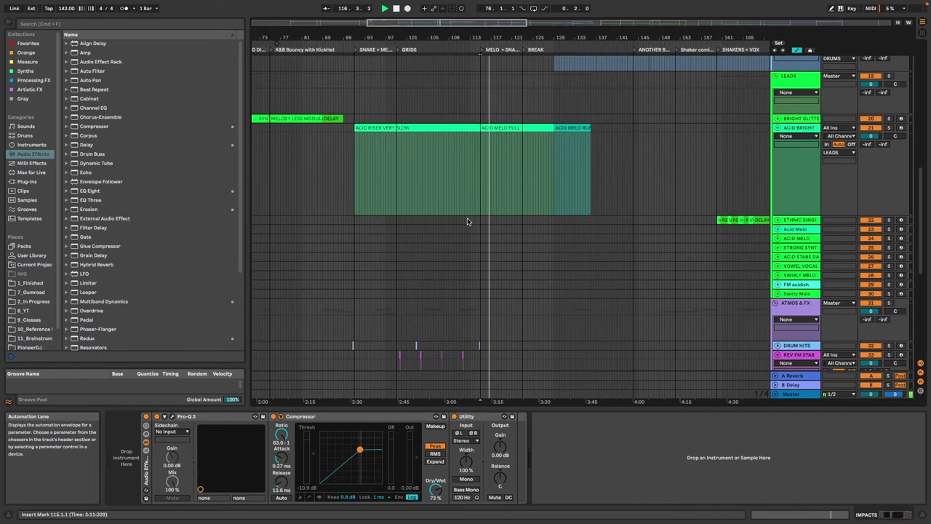
scroll(468, 221, "down", 10)
key("plus")
key("plus")
key("plus")
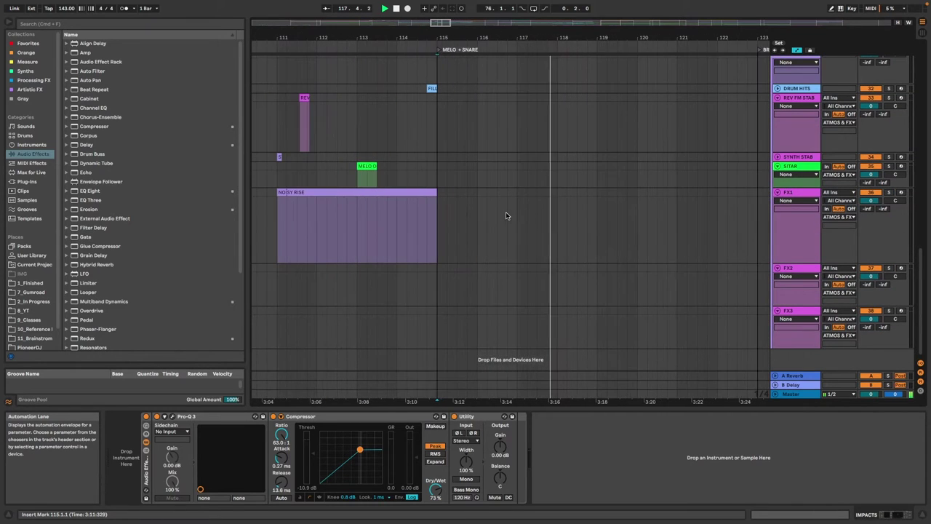
scroll(506, 211, "up", 4)
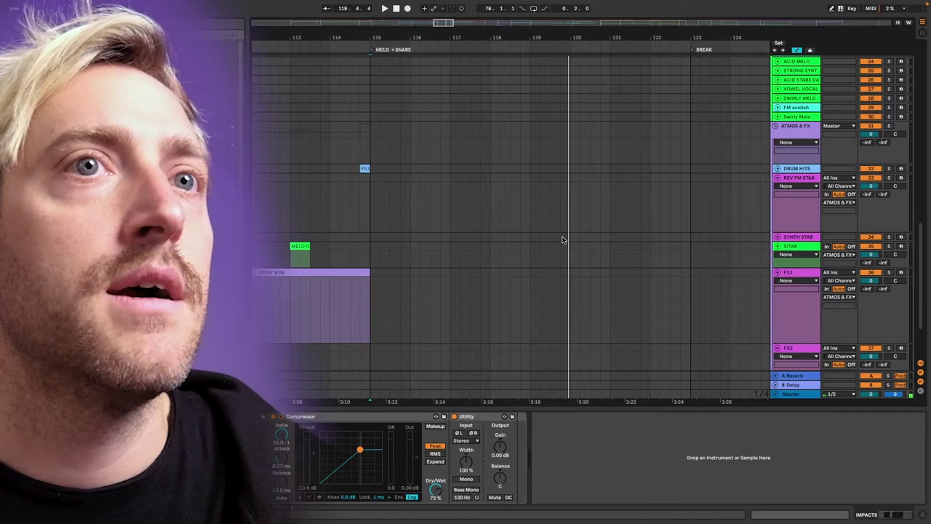
Insert a one-beat MIDI clip at 119.3 on the SYNTH STAB track and place a copy of it in bar 116.
left_click(556, 238)
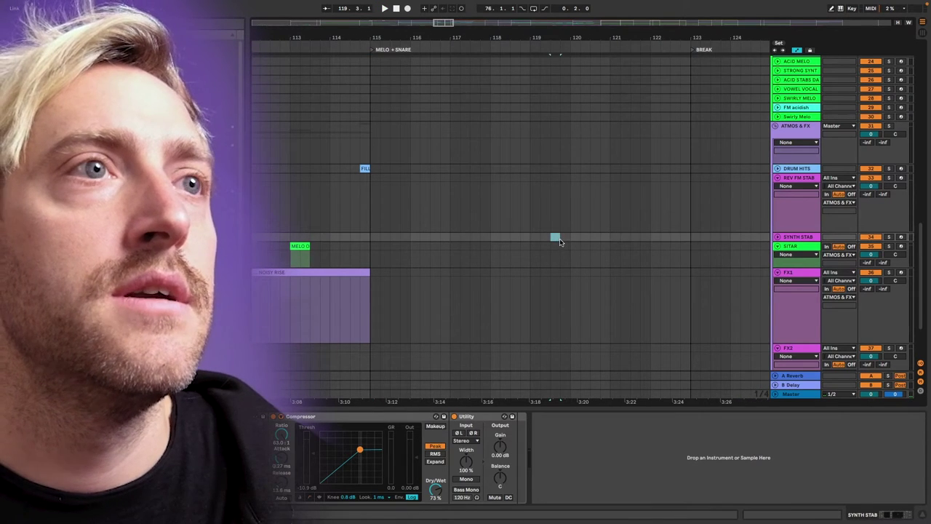
scroll(557, 240, "left", 5)
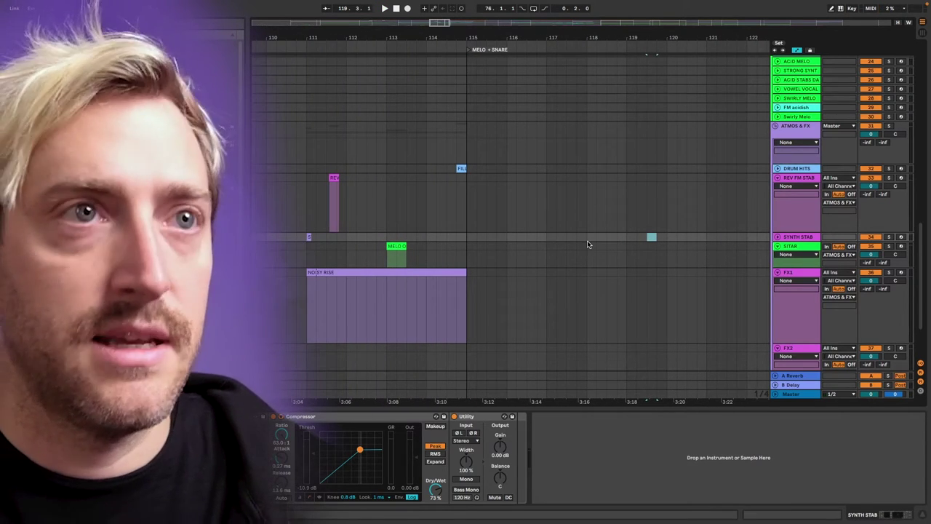
key("ctrl+shift+m")
left_click_drag(651, 237, 534, 243)
left_click(517, 238)
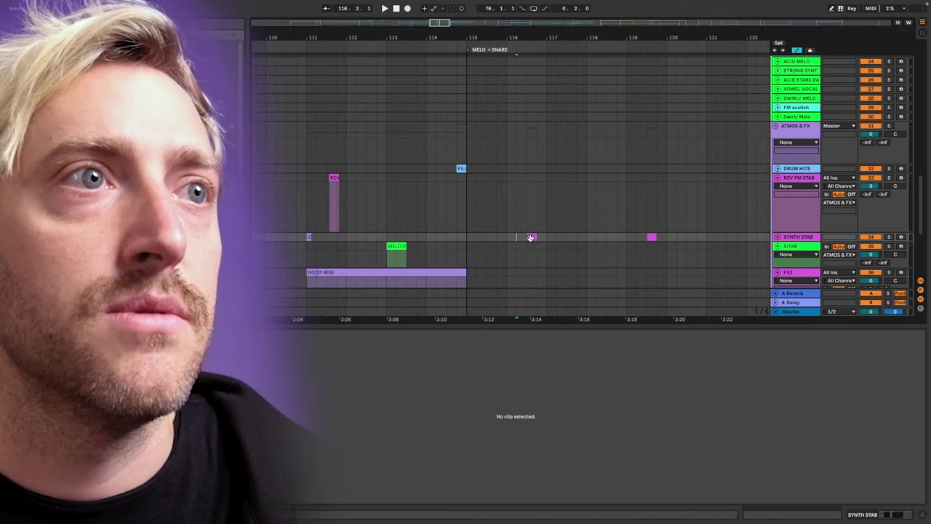
Play the opening of MELO + SNARE and move the earlier of the two new SYNTH STAB clips to 115.3.
key("space")
left_click(457, 238)
key("space")
key("space")
left_click_drag(531, 237, 492, 237)
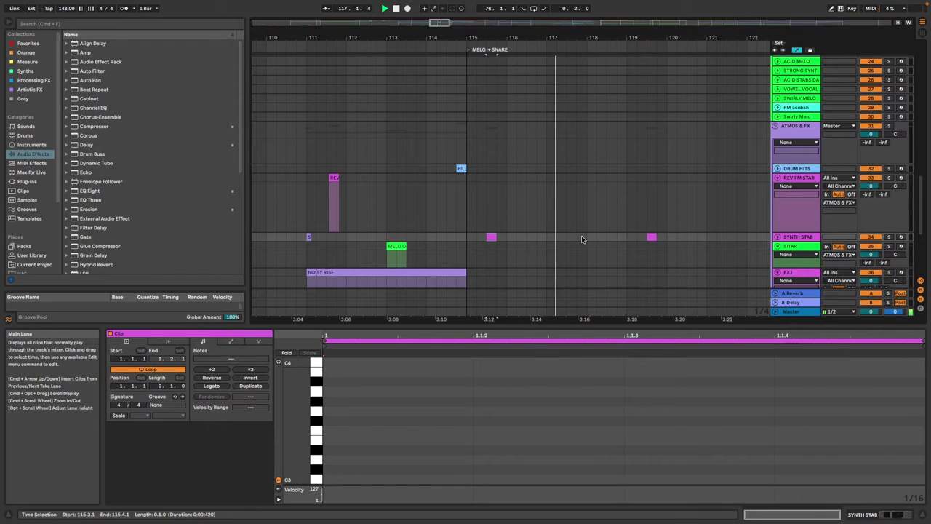
left_click(652, 236)
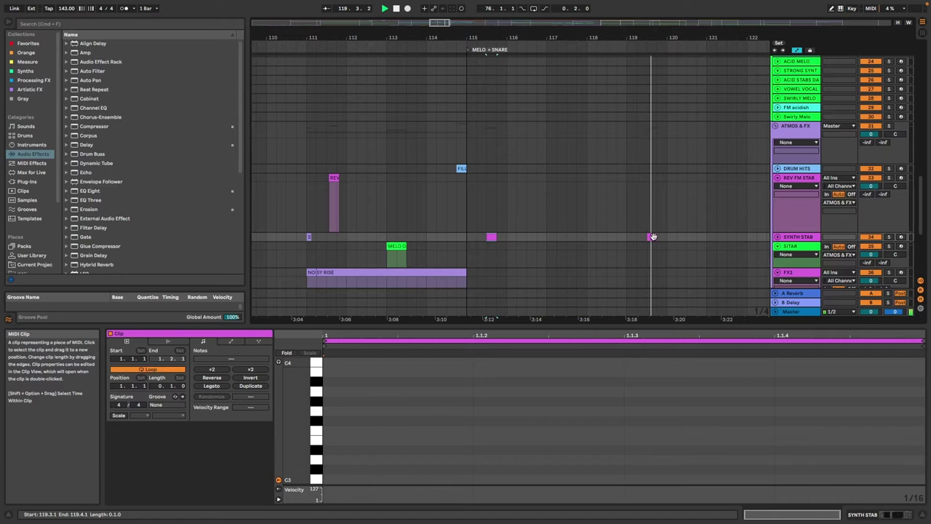
Play from bar 119 and examine how ACID MELO FULL and the SNARE clips run from MELO + SNARE into BREAK.
scroll(654, 237, "right", 2)
key("space")
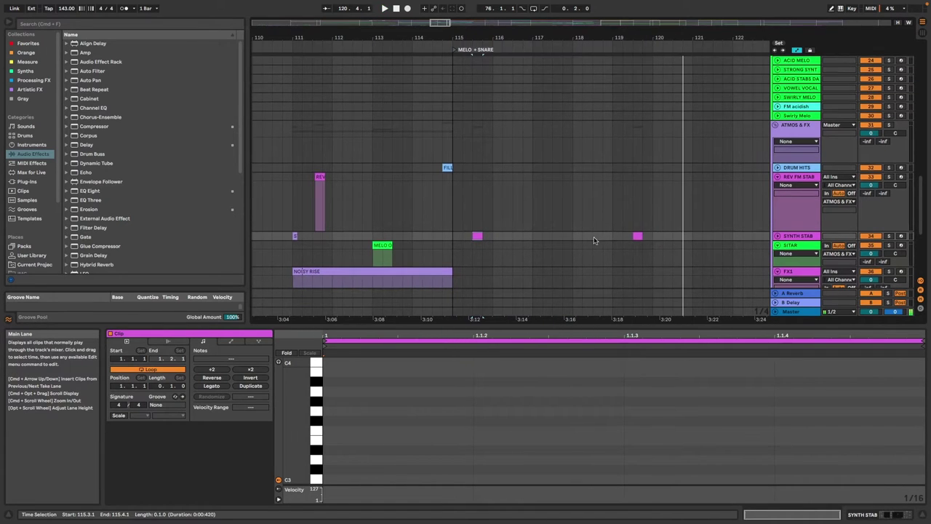
left_click(537, 221)
key("space")
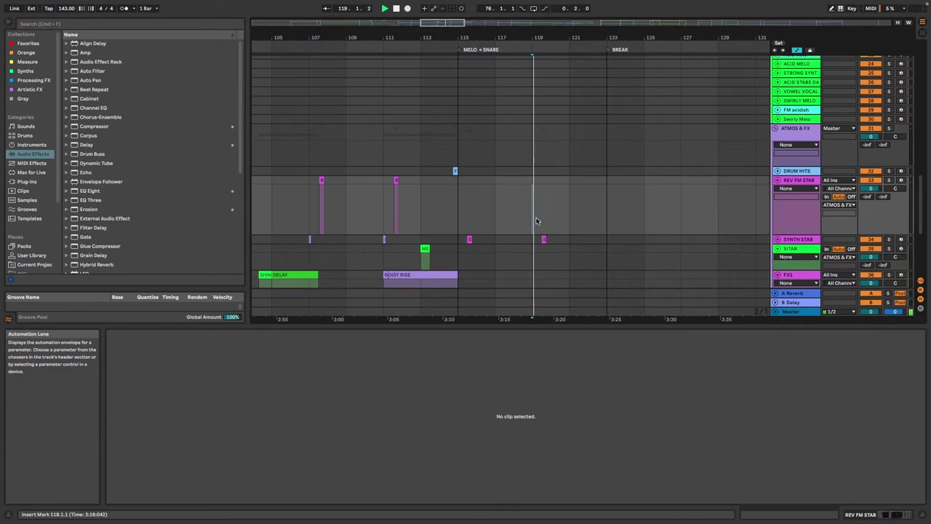
scroll(539, 224, "up", 5)
scroll(559, 232, "up", 2)
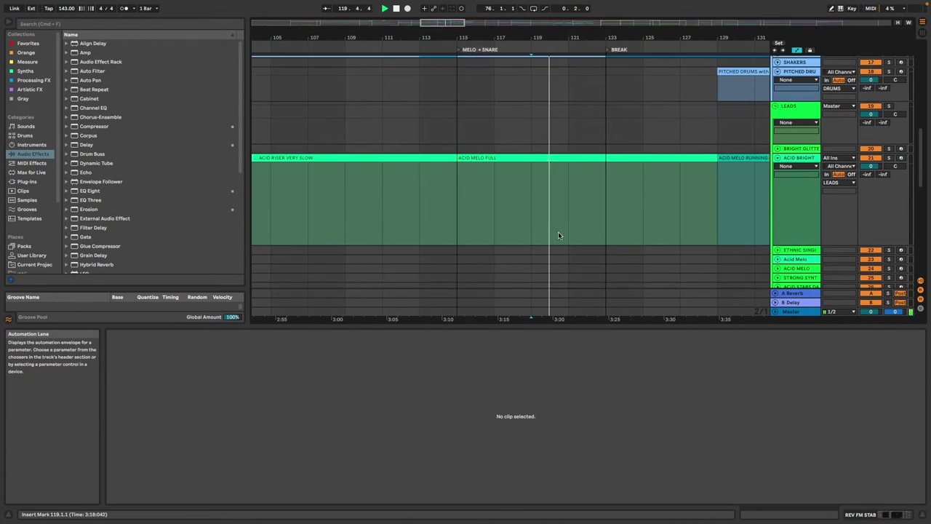
scroll(558, 232, "down", 2)
scroll(558, 233, "up", 4)
scroll(573, 237, "right", 2)
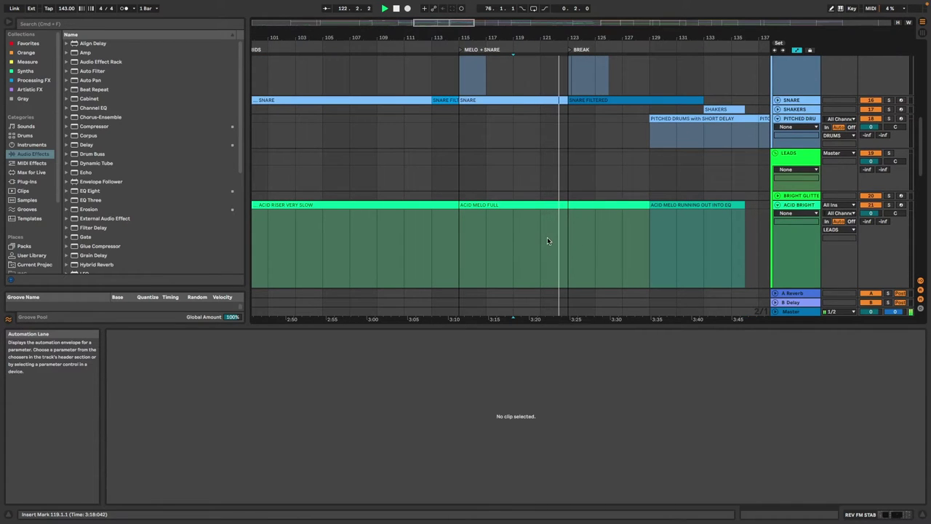
scroll(553, 242, "right", 2)
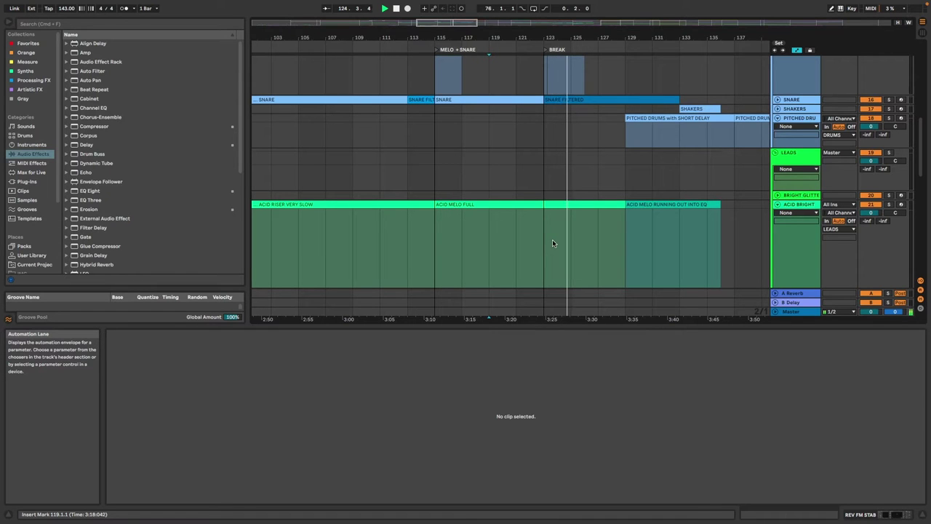
Stop playback, mark the start of BREAK at bar 123 on the ACID BRIGHT track and set the fixed grid to 1 Bar.
key("space")
left_click(539, 242)
right_click(541, 243)
left_click(634, 339)
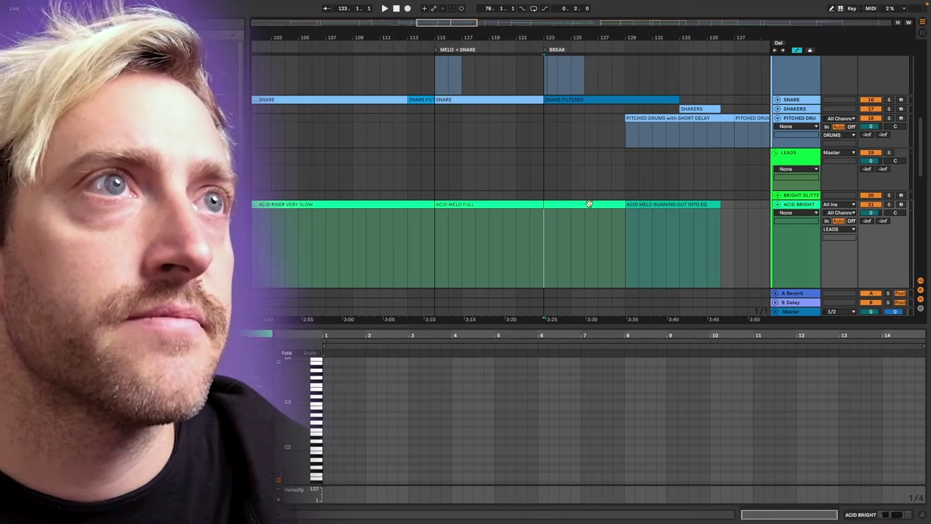
Play into BREAK on the IMPACTS track and select the one-beat CLAP IMPACT clip at bar 123.
scroll(585, 200, "up", 3)
scroll(549, 136, "up", 5)
left_click(543, 108)
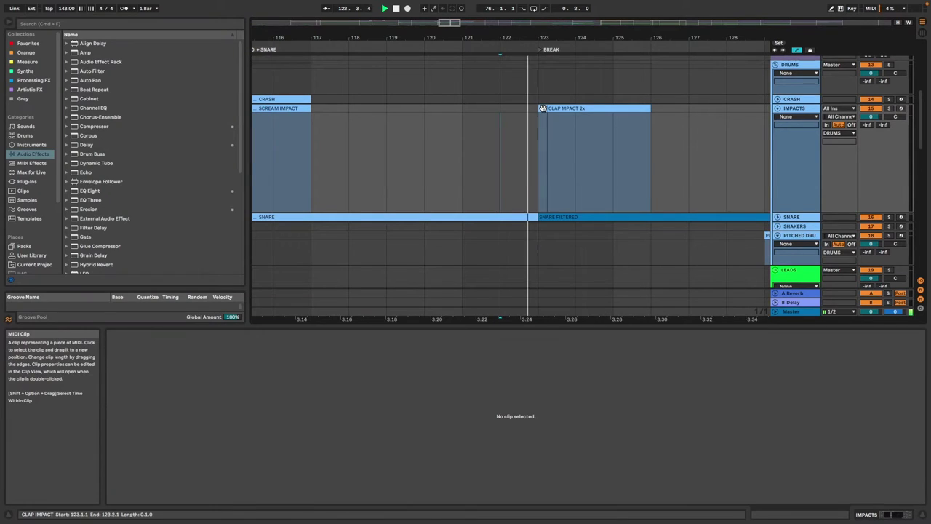
left_click(542, 107)
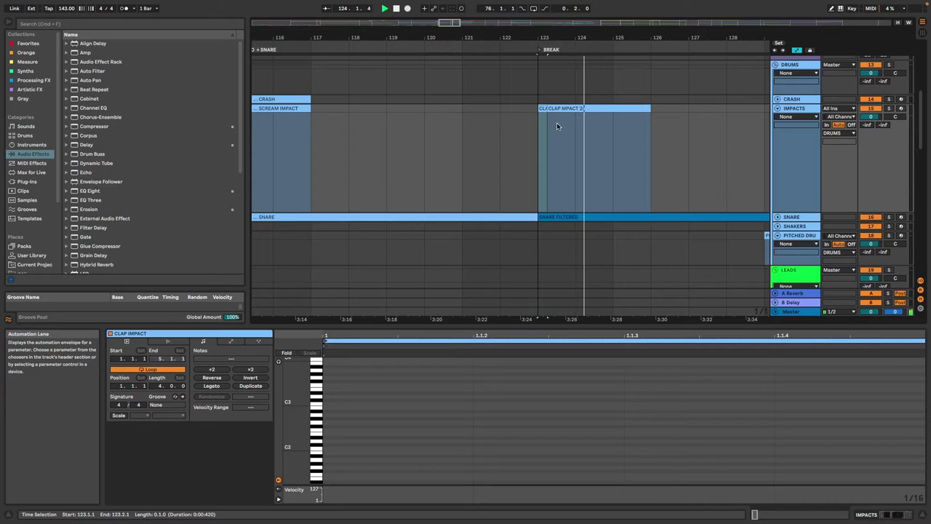
Set the fixed grid to 1/16 and play the CLAP IMPACT clips from 123.2 and from 123.1.
right_click(563, 140)
left_click(630, 246)
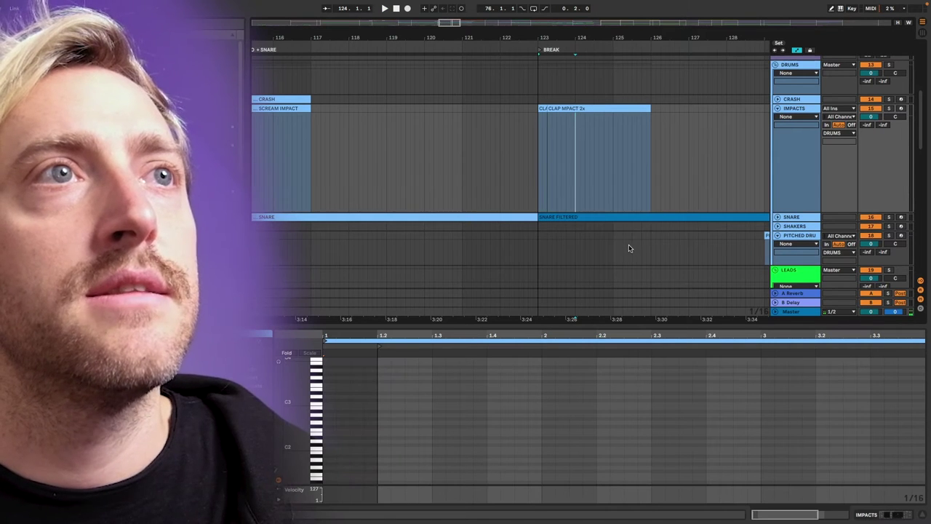
scroll(528, 161, "up", 5)
left_click(573, 141)
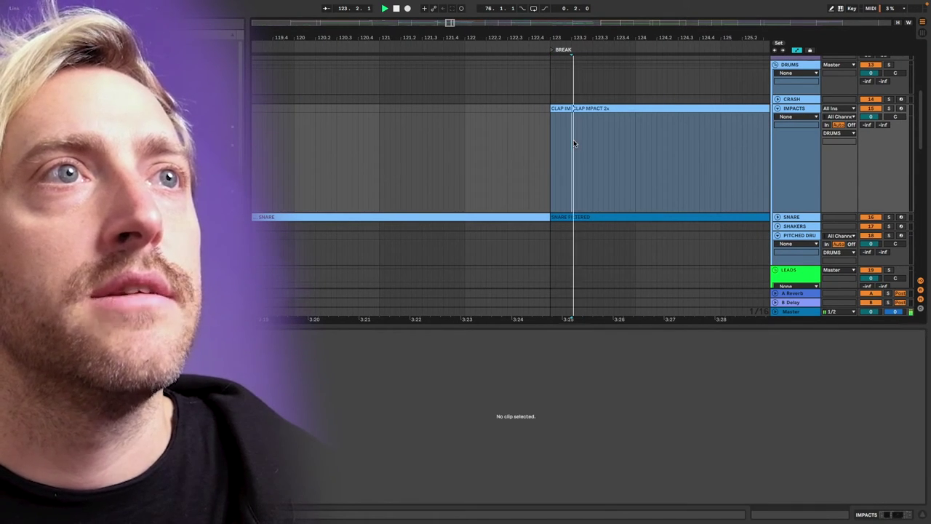
left_click(558, 145)
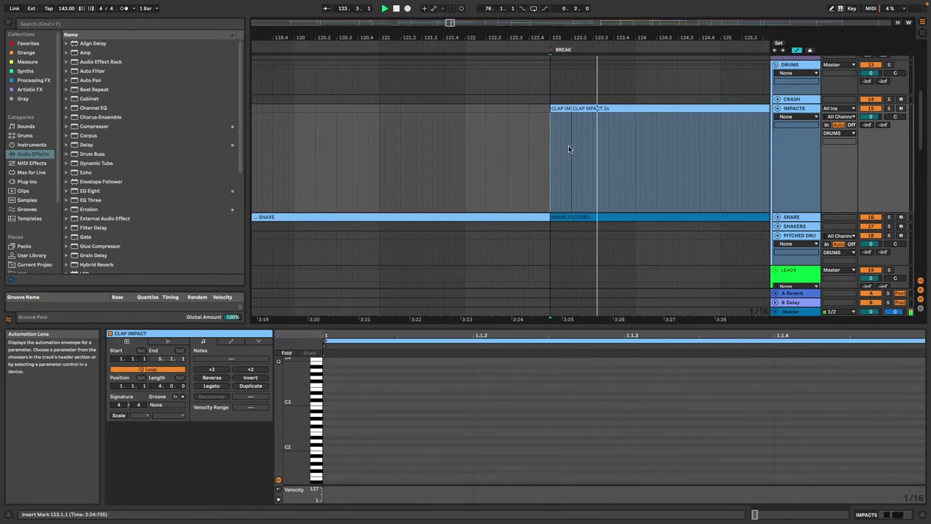
key("space")
left_click(566, 109)
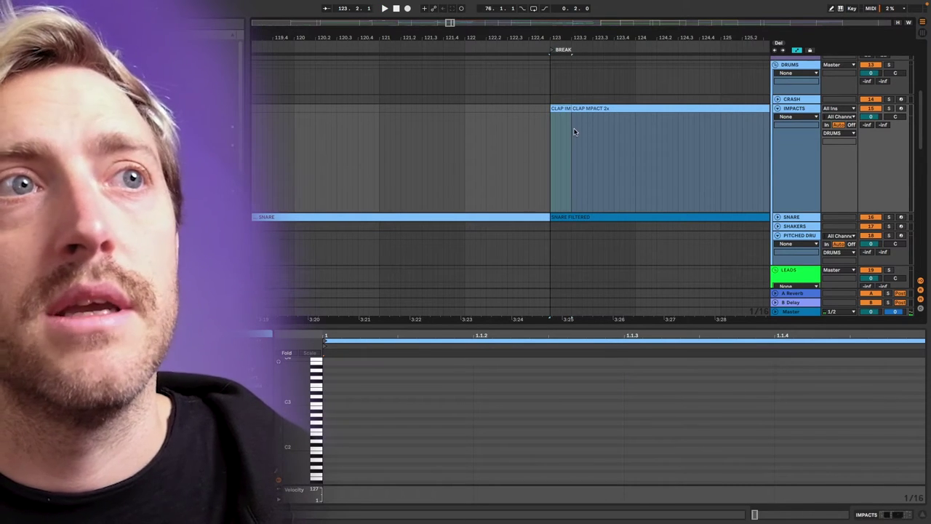
Play the start of BREAK from bar 123 and from 122.1.4, then examine its section length and drum clips.
scroll(574, 133, "down", 5)
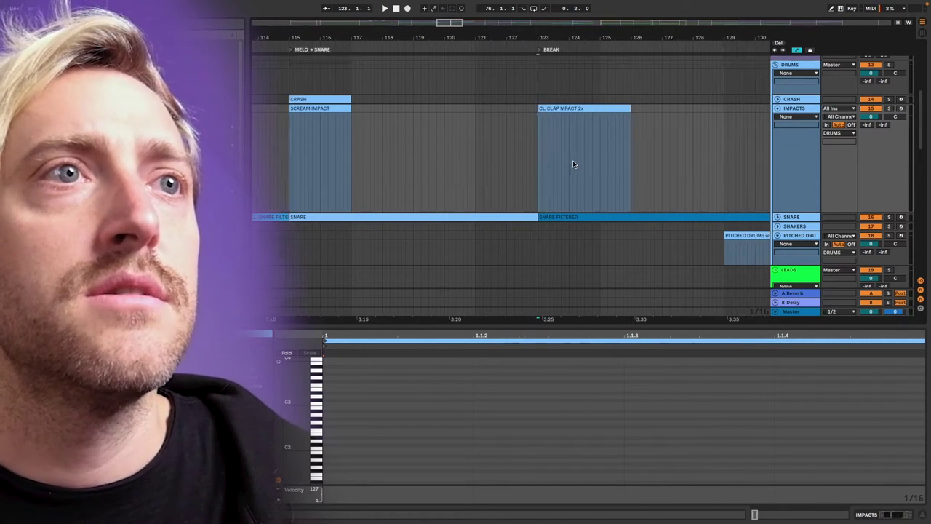
scroll(573, 163, "right", 3)
key("space")
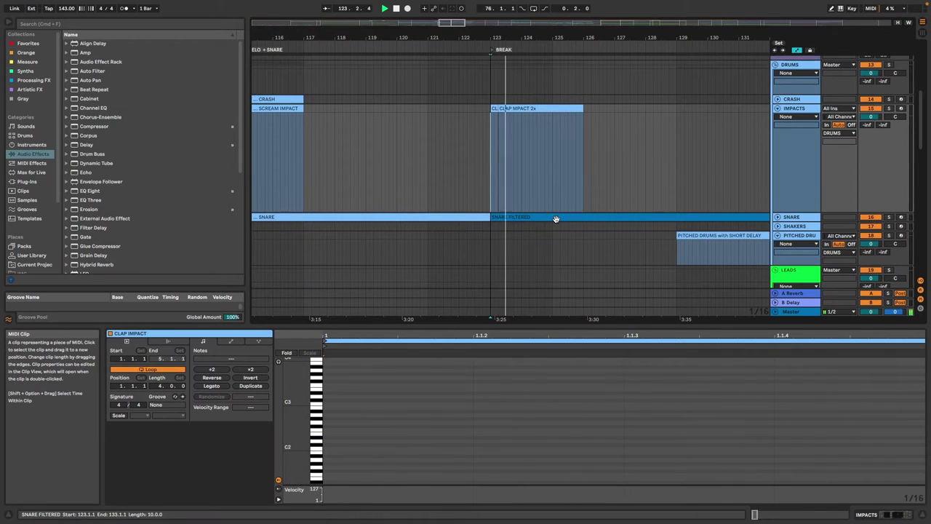
left_click(466, 183)
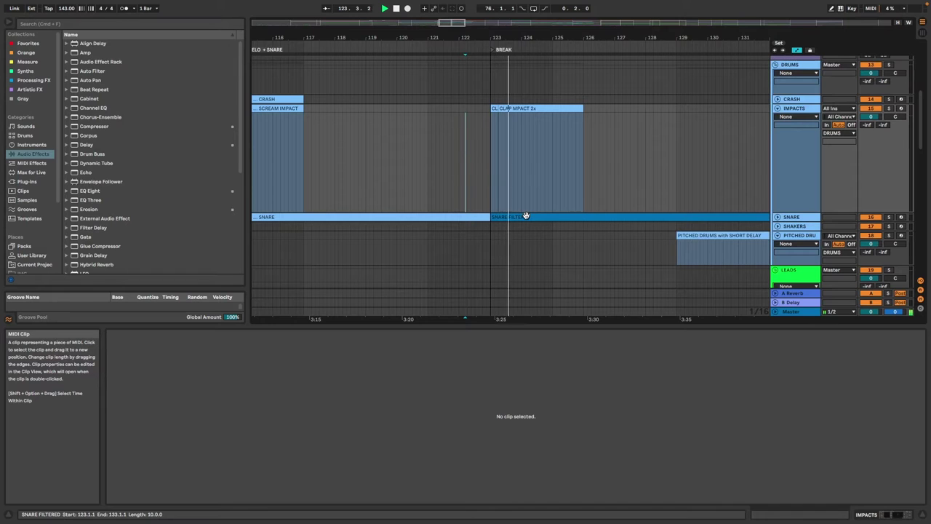
scroll(553, 203, "up", 4)
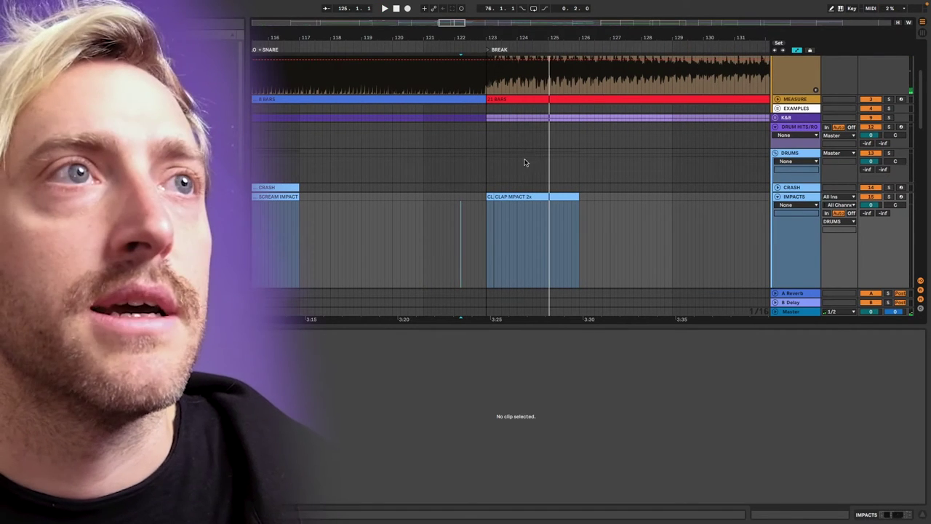
scroll(532, 167, "down", 2)
scroll(537, 174, "right", 2)
scroll(457, 189, "down", 4)
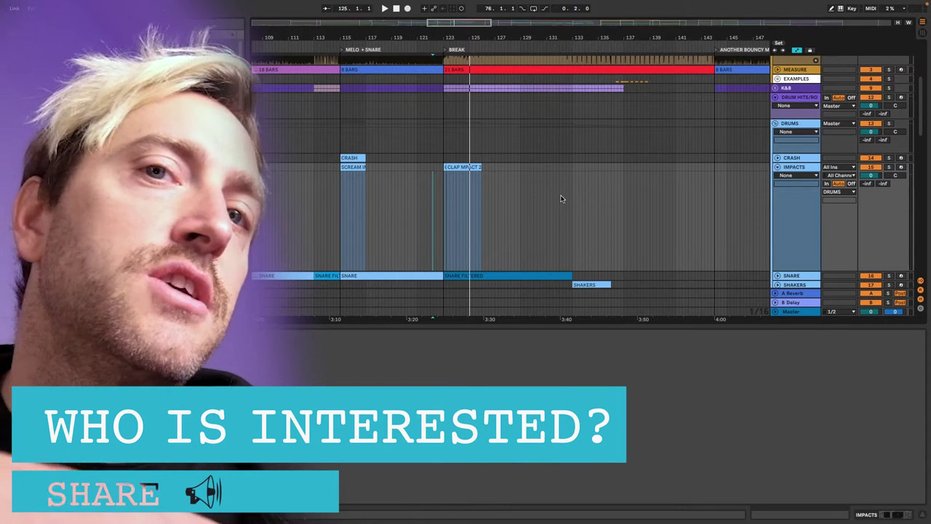
Play into BREAK from 122.1.4 while following its drum tracks, and set the fixed grid to 2 Bars.
key("space")
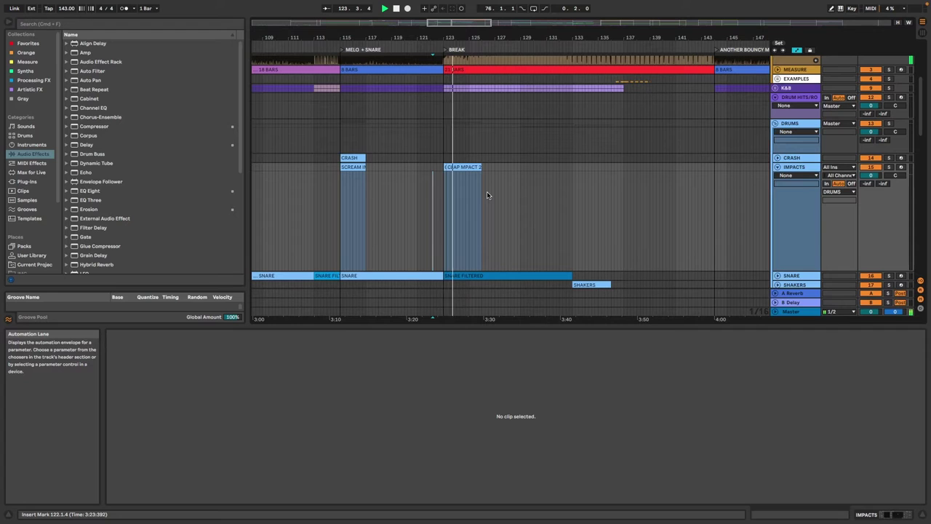
scroll(494, 202, "down", 2)
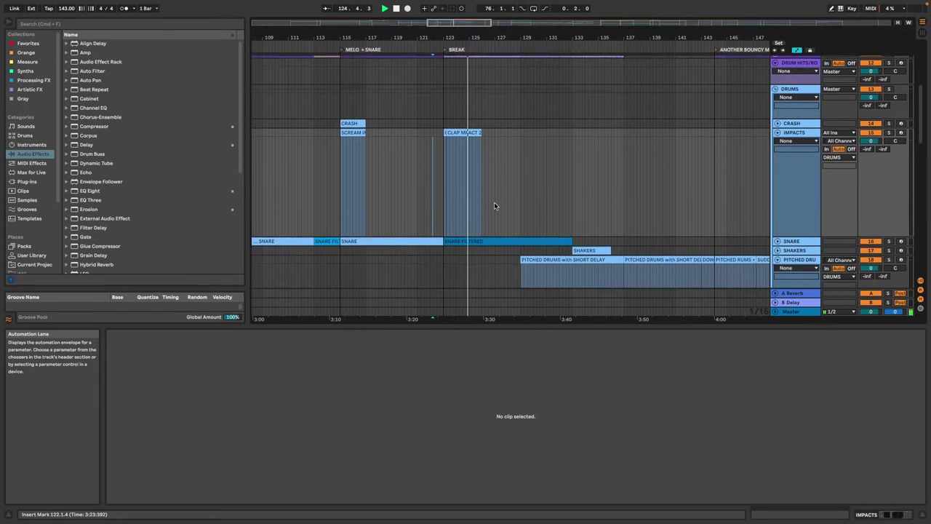
scroll(495, 202, "right", 2)
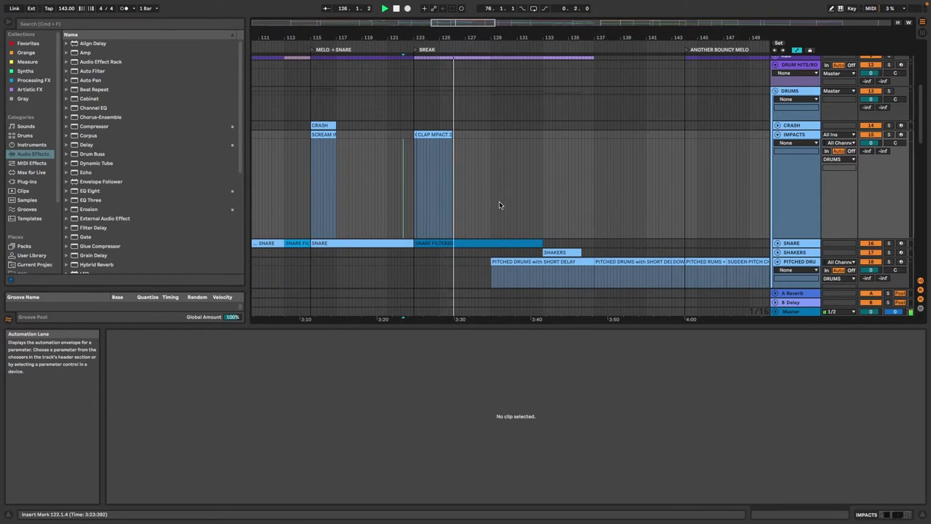
scroll(500, 203, "down", 1)
right_click(505, 183)
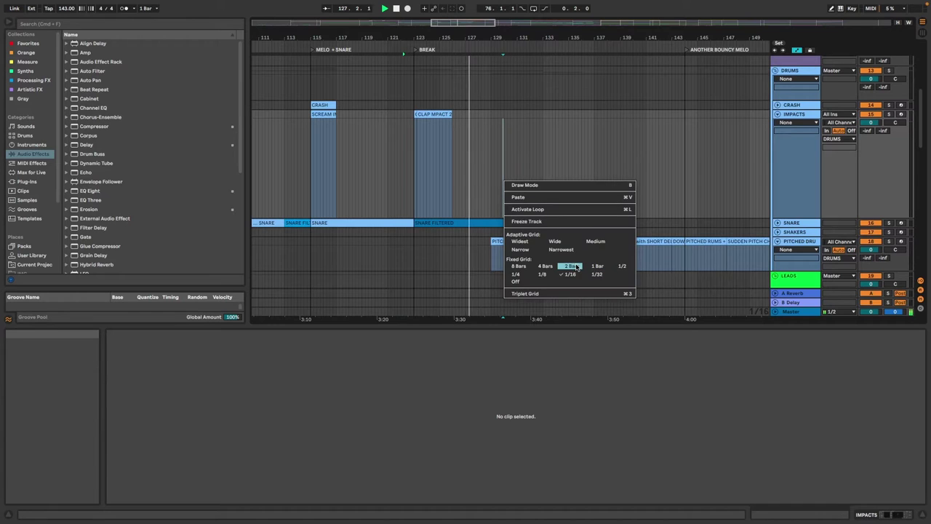
left_click(573, 266)
Select the PITCHED DRUMS with SHORT DELAY clip at bar 129 and follow the lead and FX clips during playback up to bar 138.
left_click(538, 240)
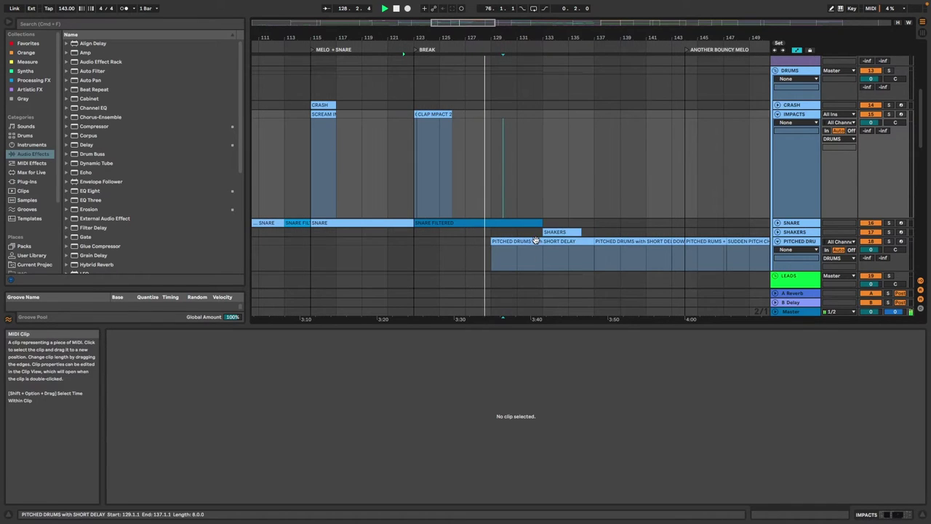
scroll(538, 242, "down", 3)
key("minus")
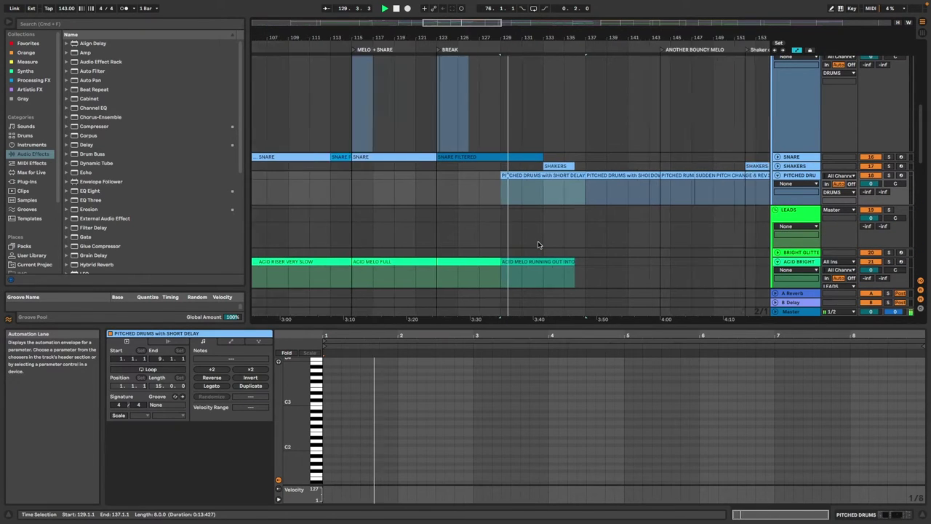
scroll(565, 257, "down", 1)
scroll(551, 246, "up", 2)
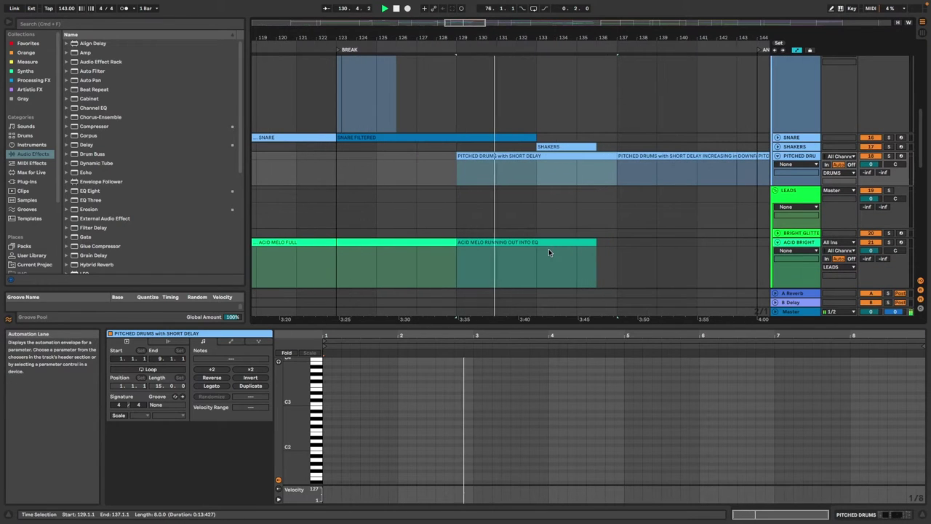
left_click(520, 155)
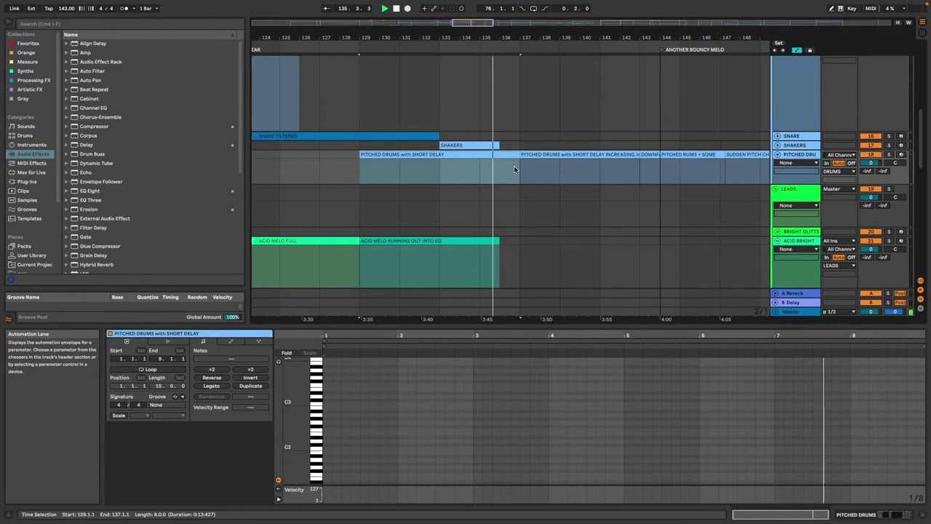
scroll(513, 169, "down", 5)
scroll(513, 169, "down", 5)
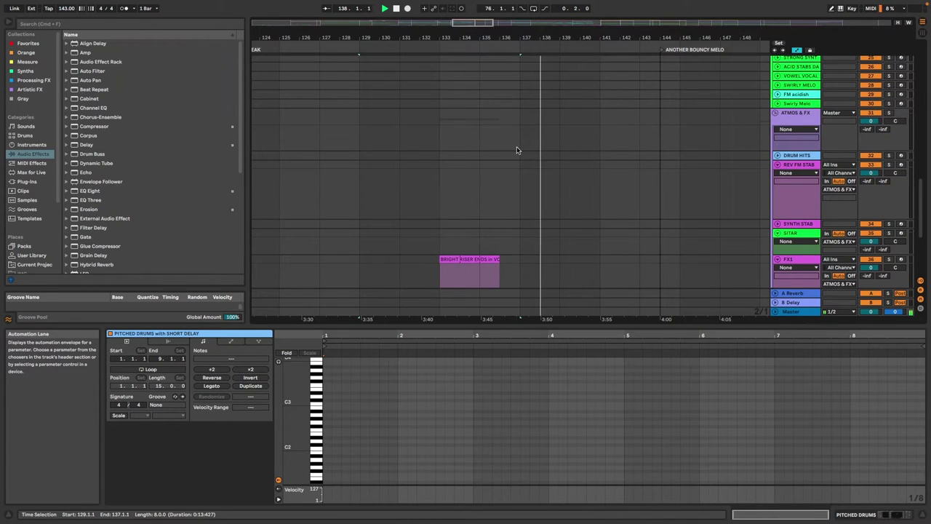
scroll(499, 166, "up", 5)
scroll(486, 166, "up", 5)
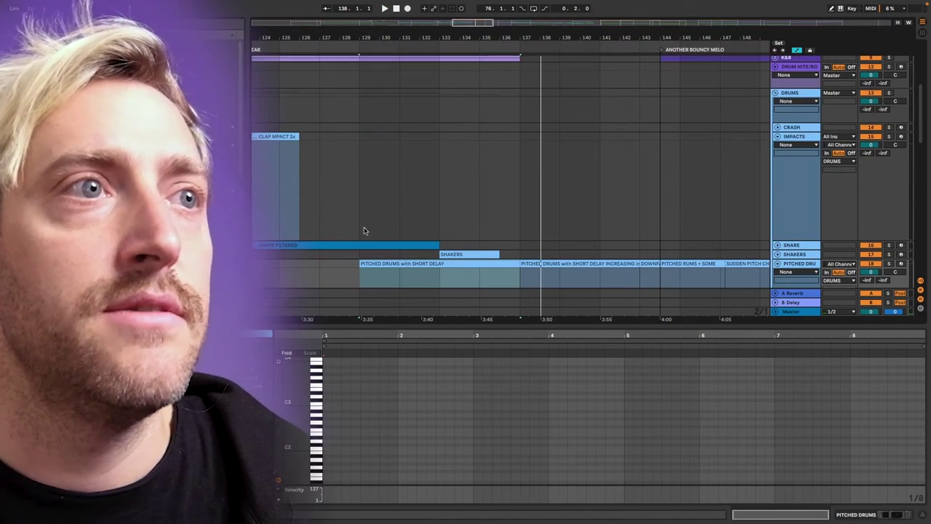
Find the BRIGHT RISER ENDS in VOCALISH clip at bar 133 on the FX1 track, select it and play it.
scroll(523, 261, "down", 3)
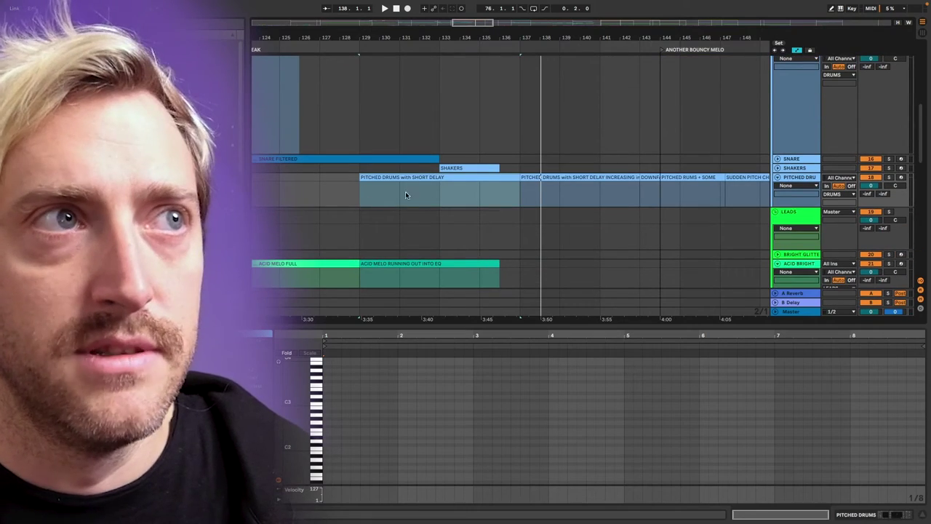
scroll(356, 174, "left", 2)
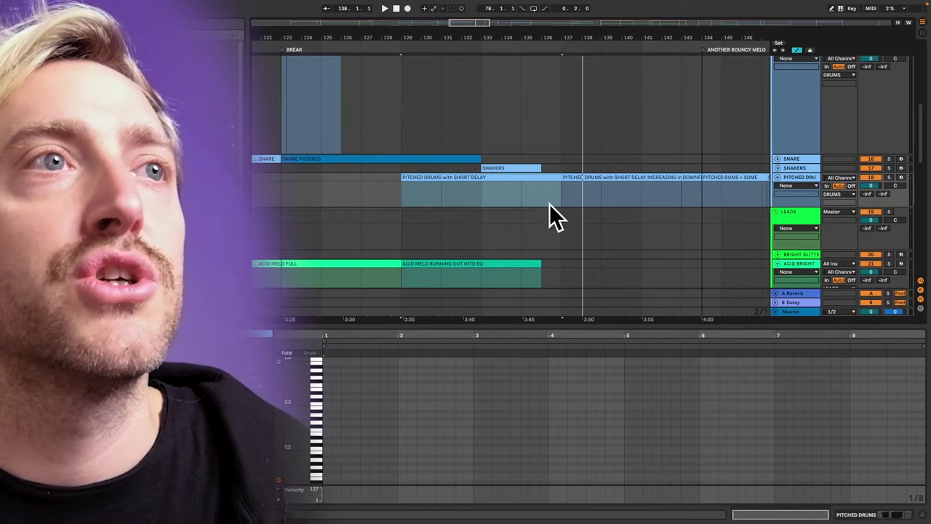
scroll(547, 211, "down", 15)
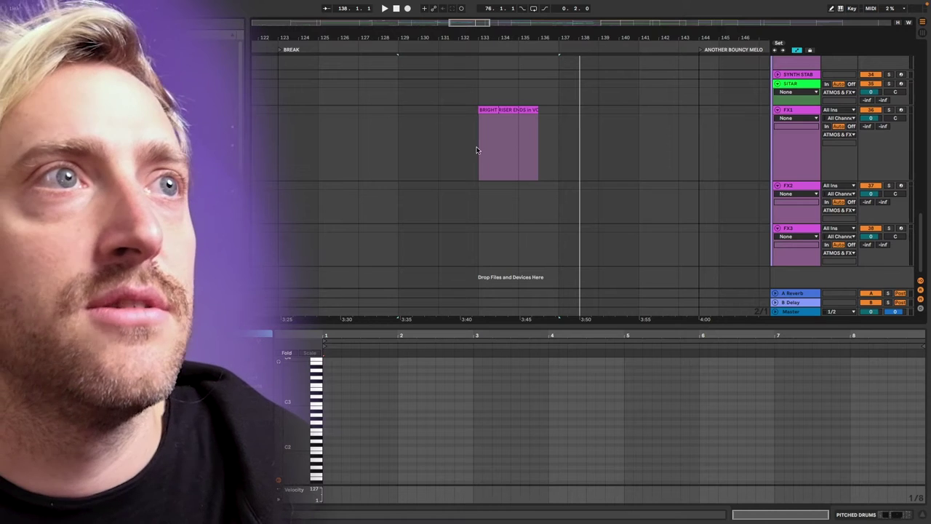
scroll(534, 123, "up", 2)
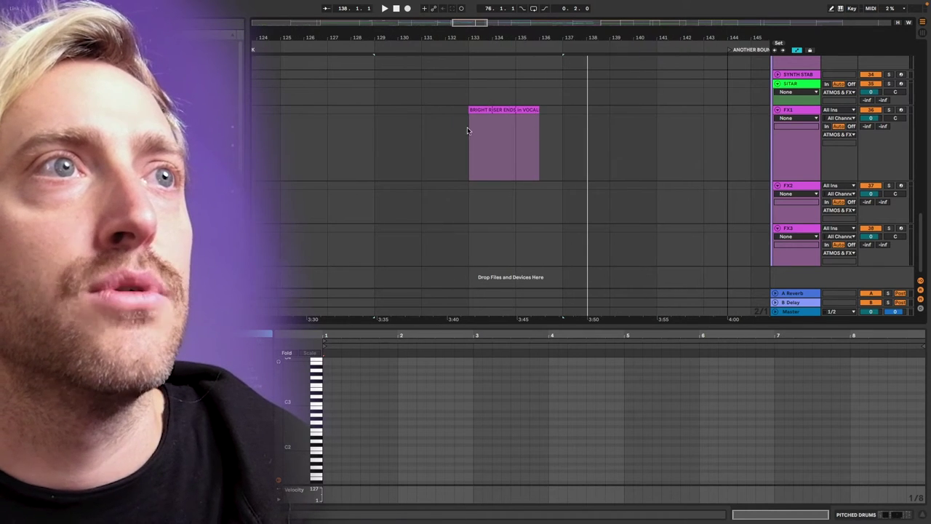
scroll(563, 124, "up", 5)
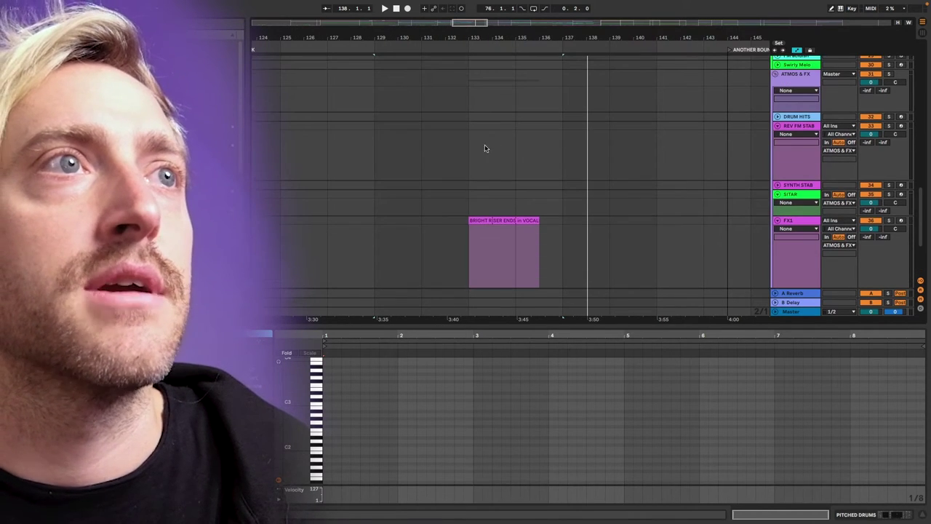
left_click(492, 220)
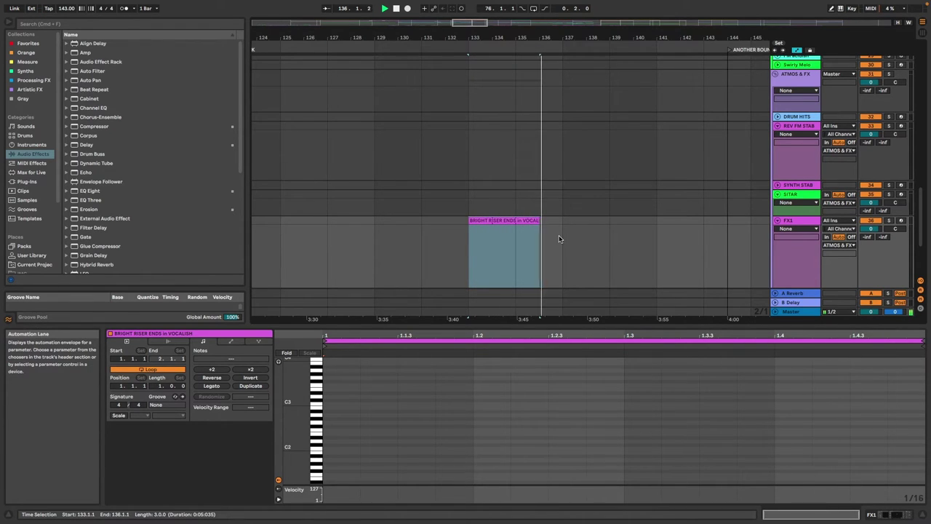
Follow the PITCHED DRUMS with SHORT DELAY INCREASING in PITCH clip during playback up to the start of ANOTHER BOUNCY MELO.
scroll(549, 226, "up", 10)
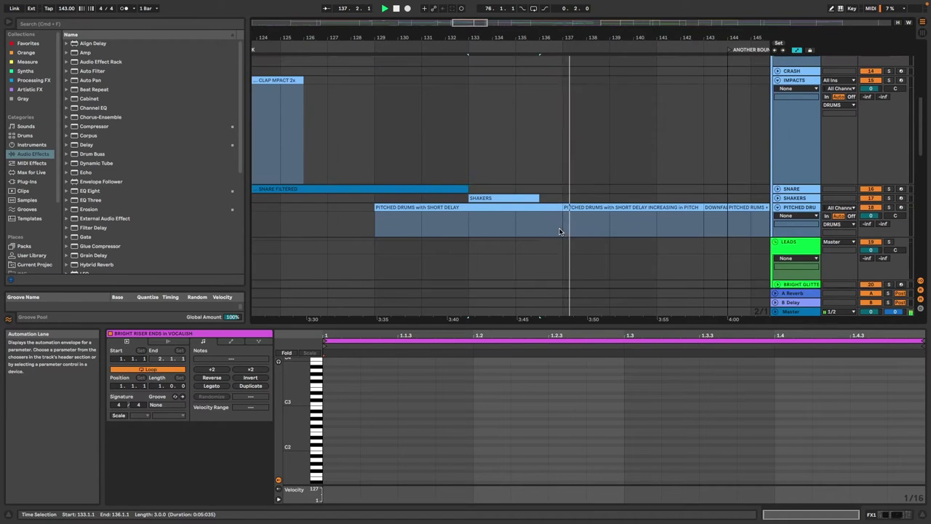
scroll(553, 232, "right", 4)
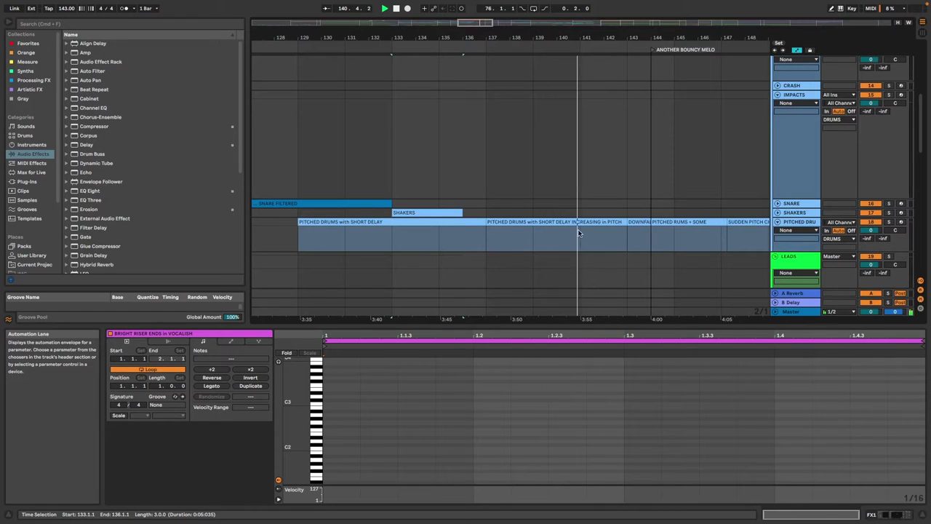
scroll(560, 230, "right", 2)
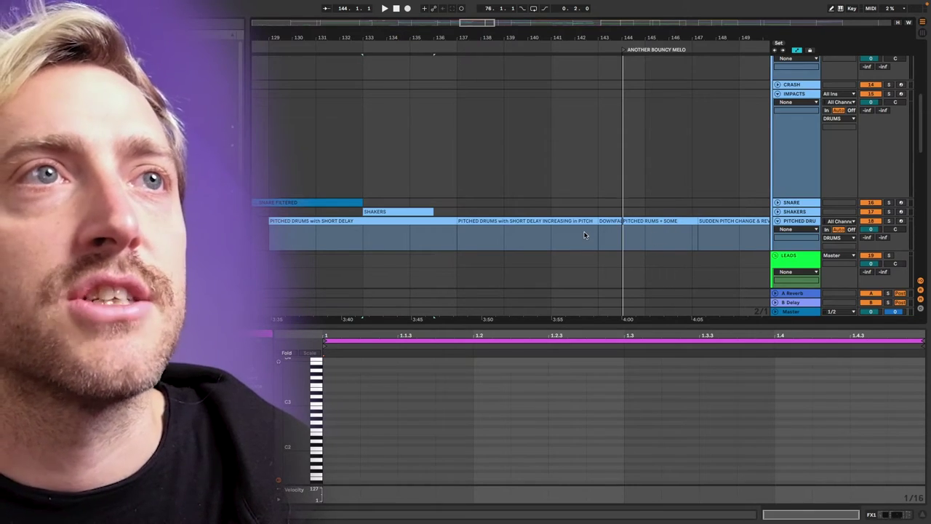
Unfold the EXAMPLES group and its pitched delay drums track, and select the first snare clip in bar 136.
scroll(584, 234, "up", 5)
left_click(777, 149)
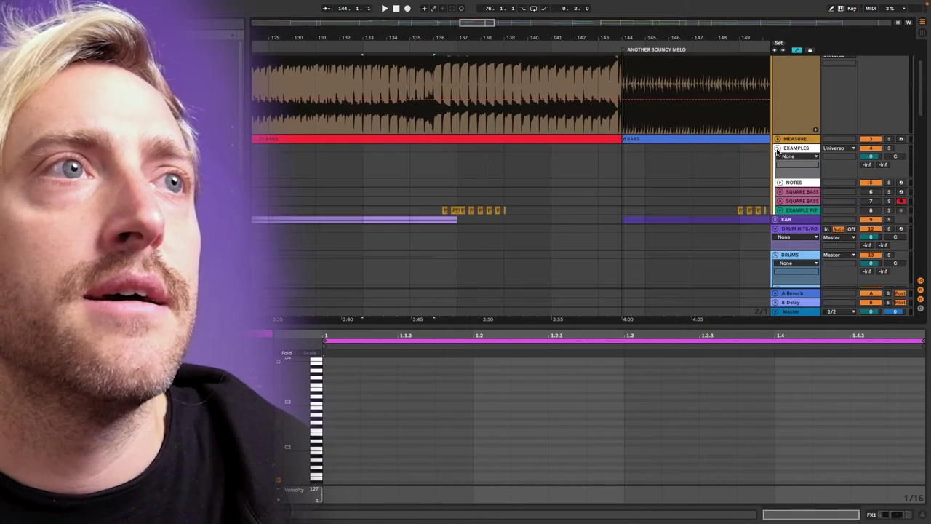
scroll(529, 212, "up", 4)
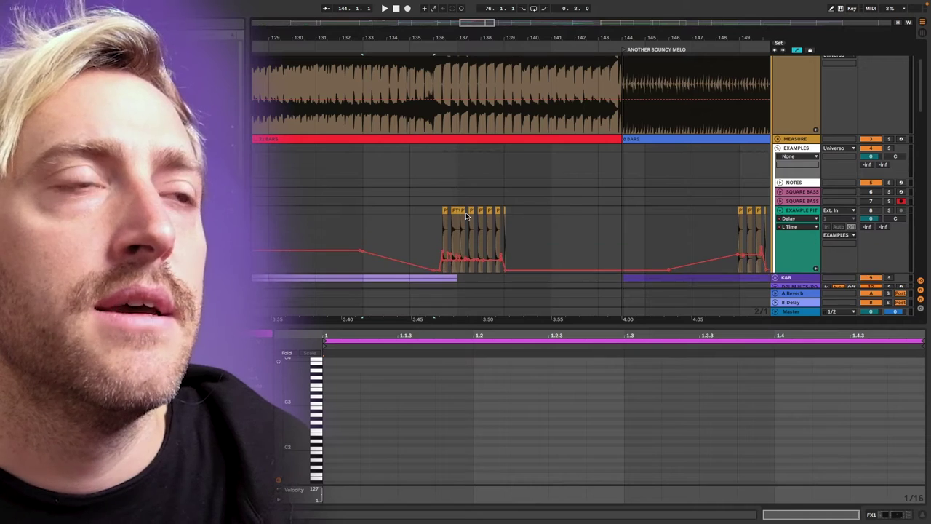
scroll(469, 229, "down", 2)
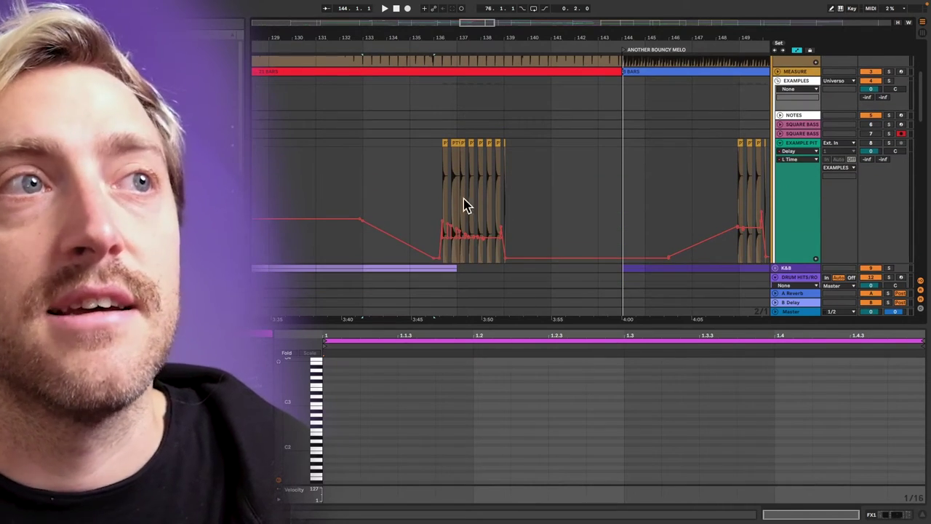
scroll(452, 207, "up", 3)
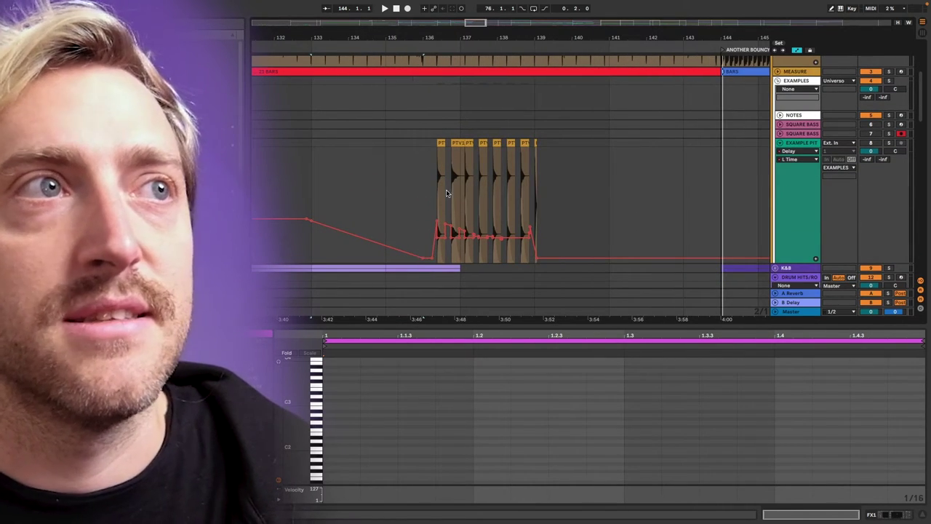
left_click(441, 143)
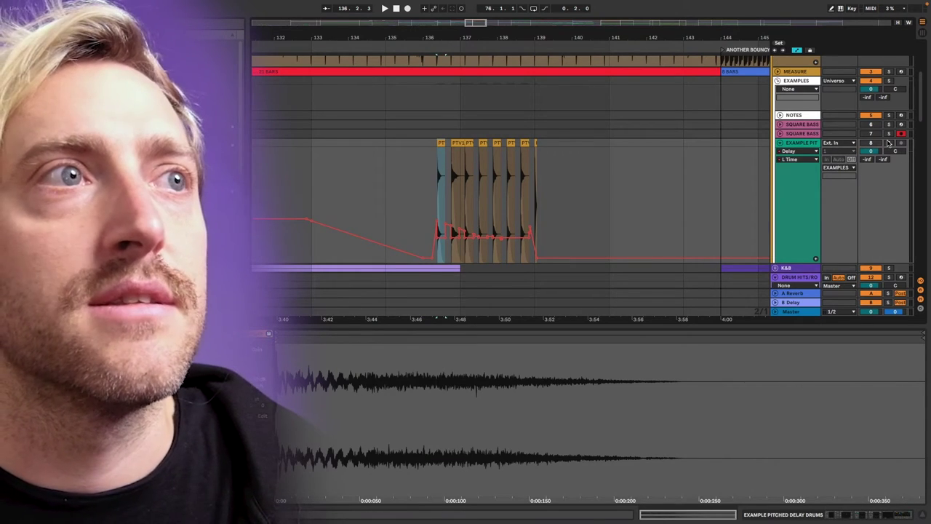
Hide the automation, steepen the fade-out of the PTV1_Snare_06 clip at 136.2.3 and trim its end to between 136.2.4 and 136.3.
scroll(467, 156, "up", 3)
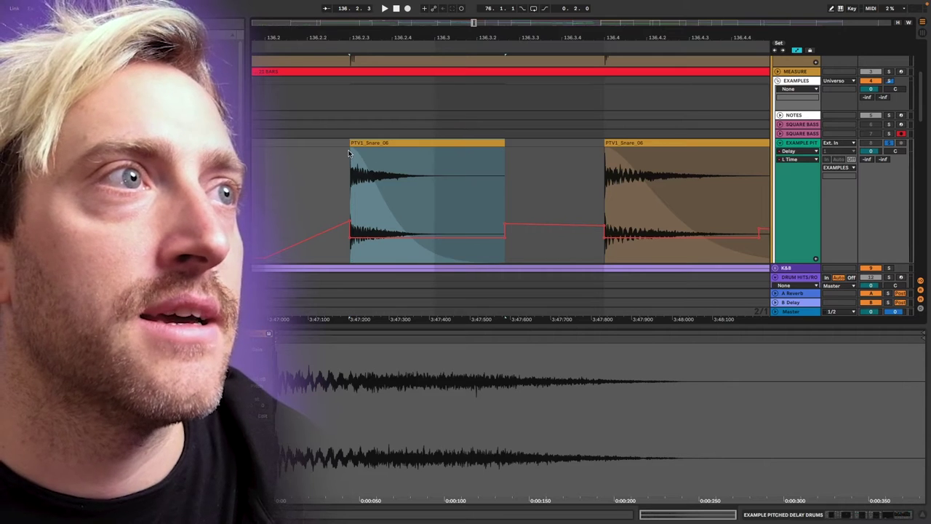
scroll(352, 174, "up", 8)
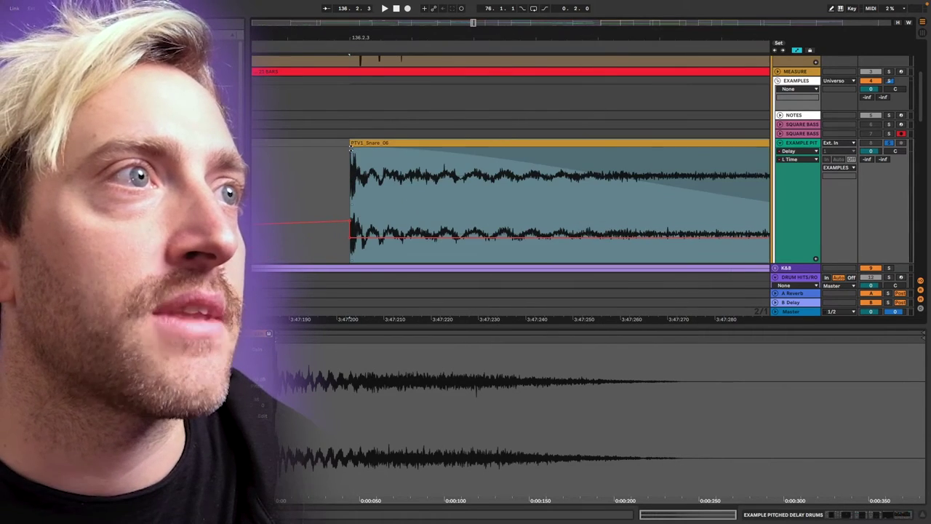
scroll(370, 187, "down", 3)
scroll(370, 184, "down", 2)
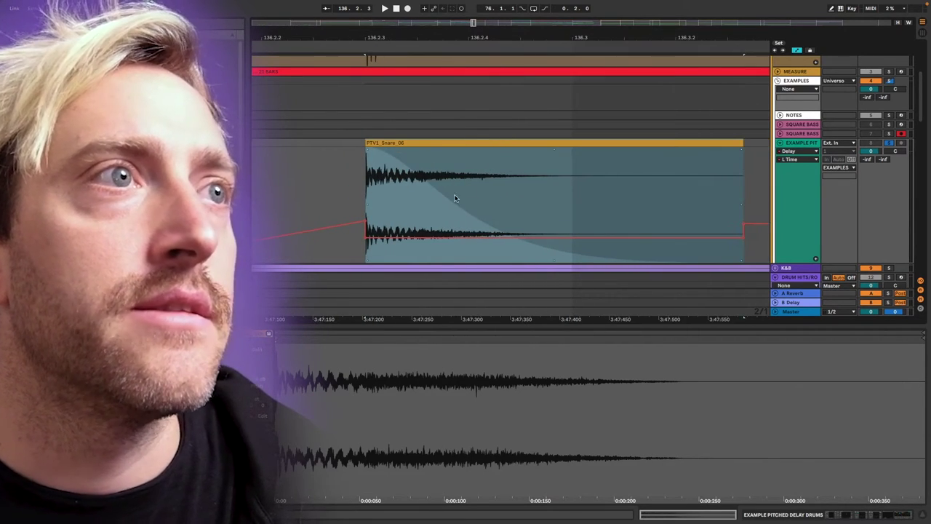
key("a")
left_click_drag(474, 216, 452, 245)
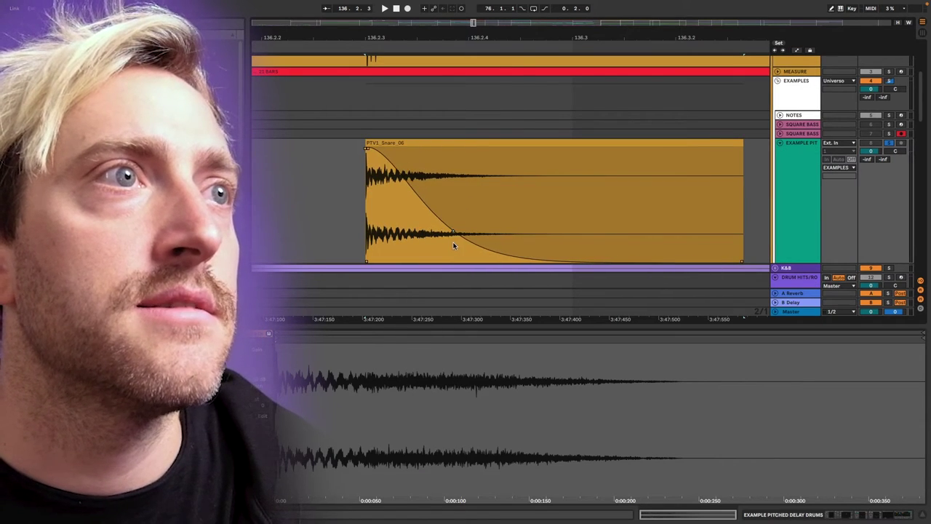
left_click_drag(740, 144, 526, 144)
scroll(450, 159, "down", 3)
scroll(451, 158, "down", 1)
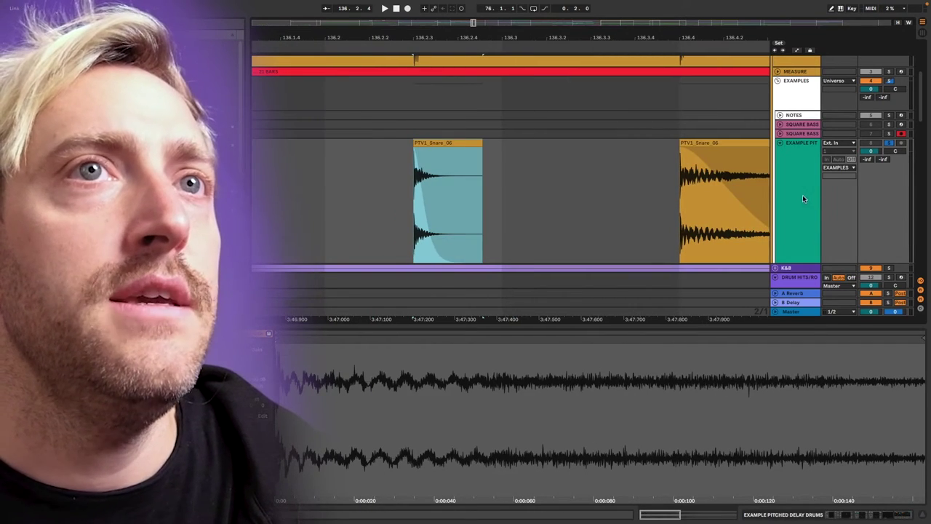
Show the device chain of the EXAMPLE PITCHED DELAY DRUMS track and examine the first Delay's time, feedback and Repitch settings.
left_click(804, 198)
left_click(900, 517)
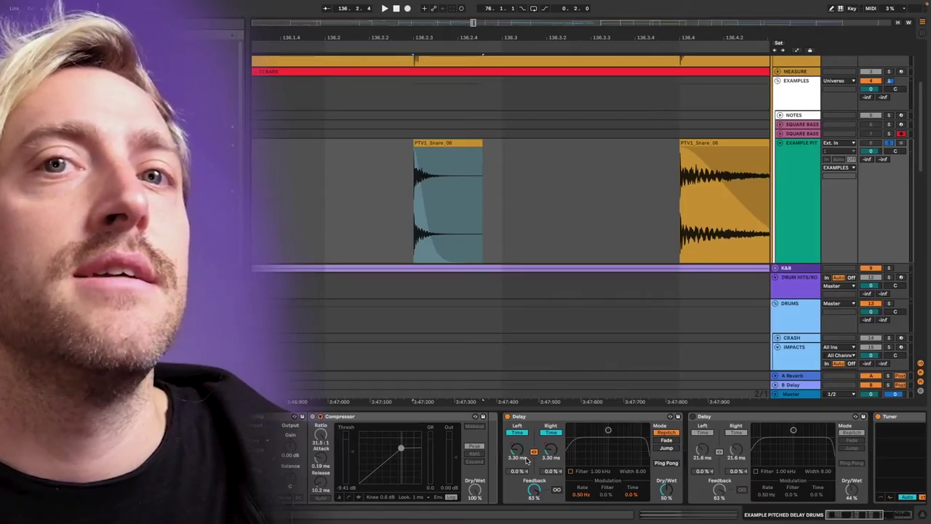
scroll(524, 460, "right", 1)
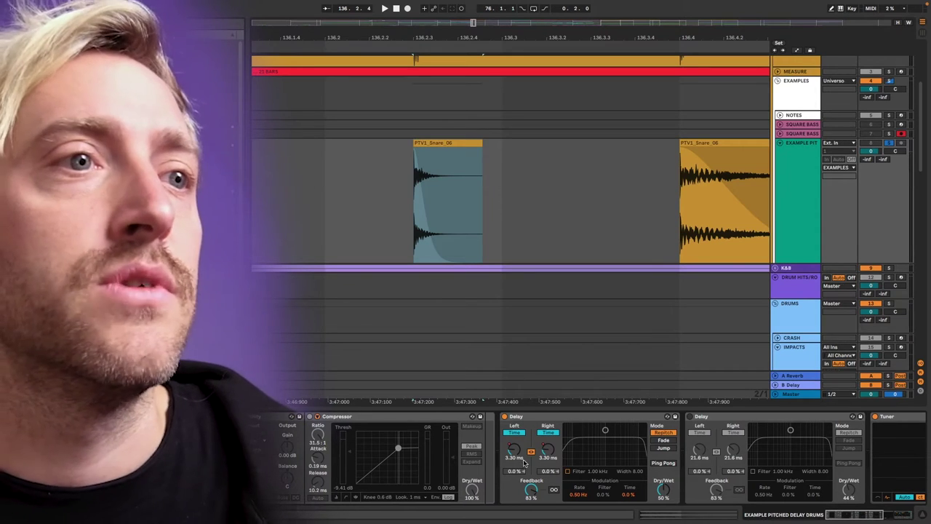
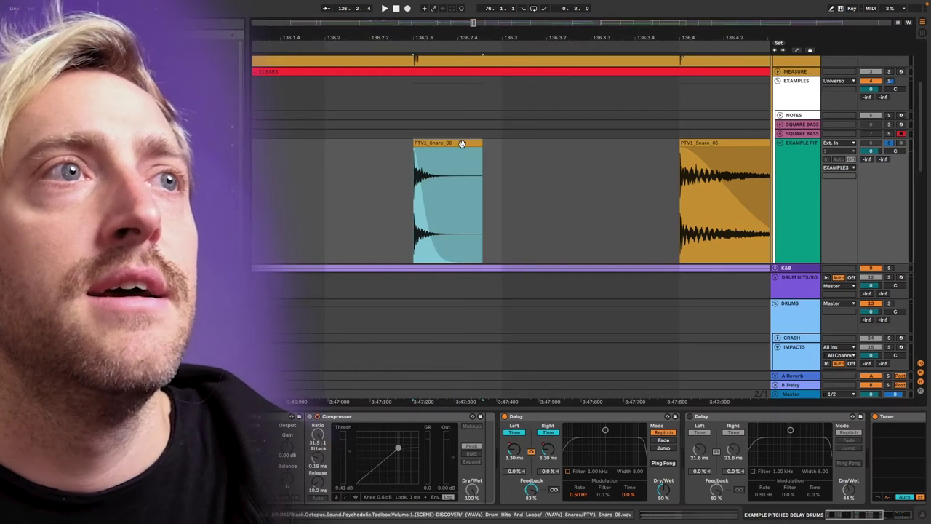
Play the trimmed snare clip at 136.2.3 and the following snare clip at 136.4.1 to compare their pitched delay.
scroll(554, 180, "down", 2)
scroll(553, 186, "right", 2)
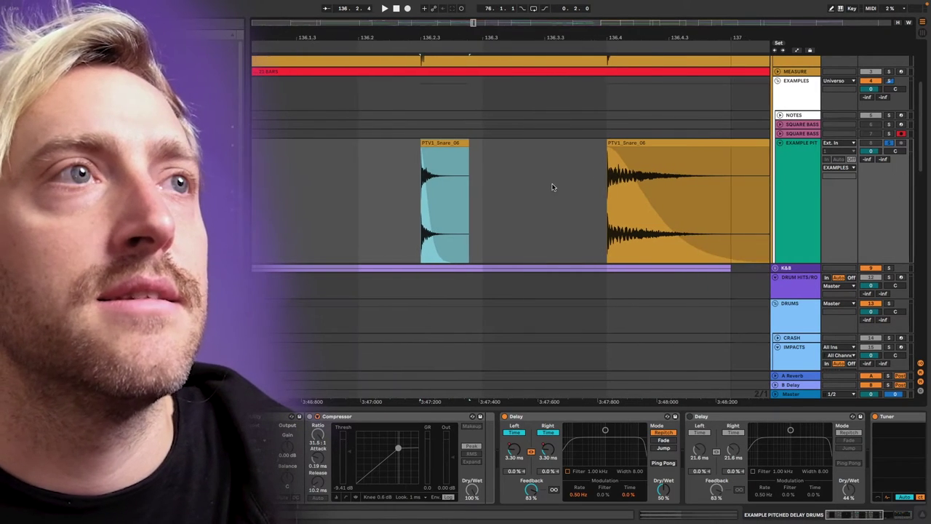
key("space")
key("space")
left_click(634, 142)
key("space")
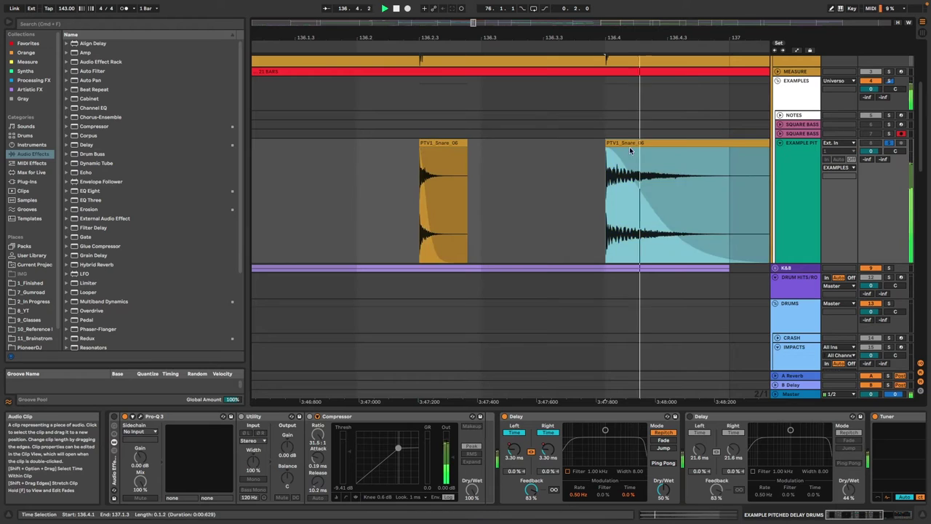
key("space")
Play the remaining snare clips from 137.1.3 to bar 139 and watch the delay time change, stopping at the end.
scroll(630, 153, "right", 2)
key("space")
key("space")
left_click(707, 144)
key("space")
scroll(692, 155, "right", 4)
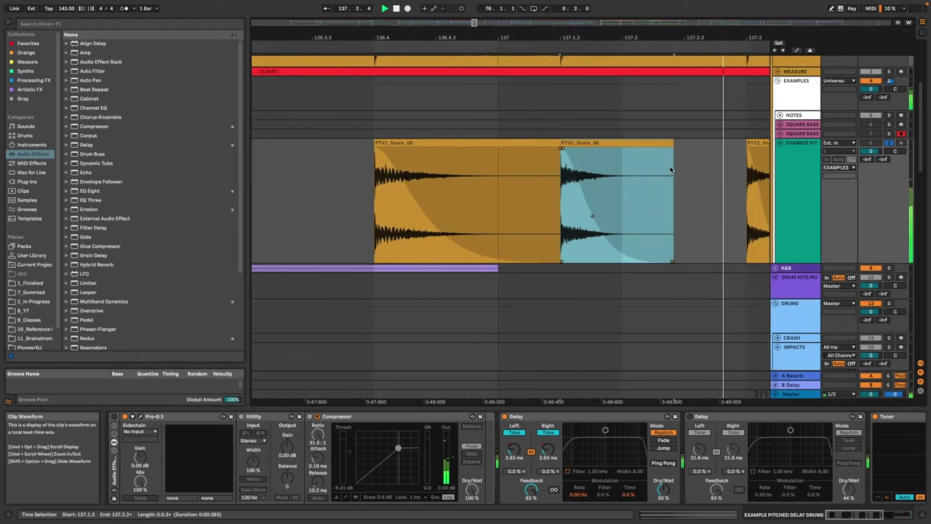
scroll(562, 172, "down", 3)
scroll(563, 173, "right", 1)
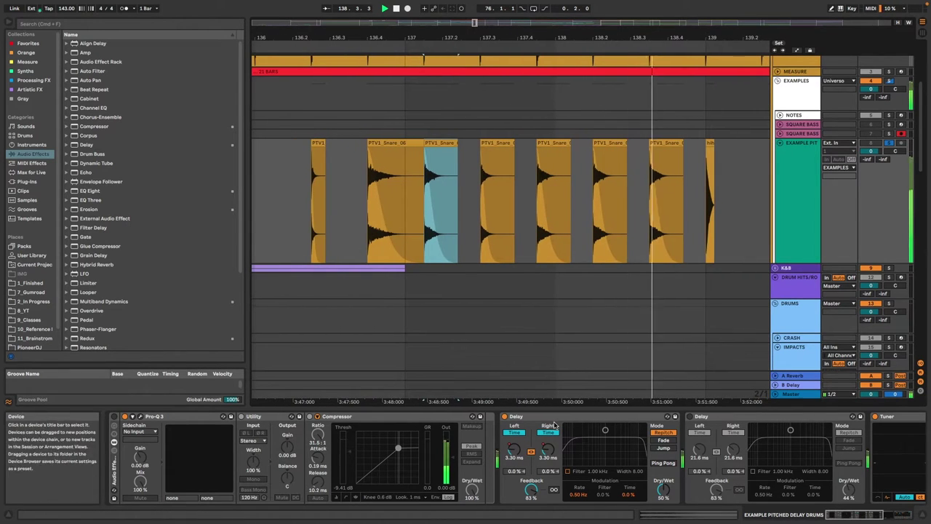
scroll(578, 244, "right", 3)
key("space")
Show the first Delay's L Time automation and replace the stepped points over the snare clips with one descending ramp from 136.2.3 to bar 139.
scroll(578, 244, "left", 3)
scroll(498, 212, "left", 3)
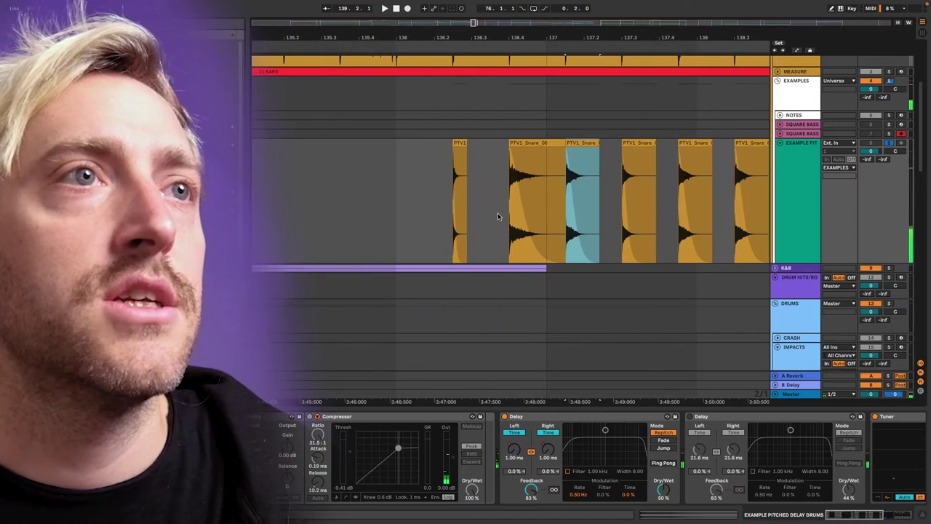
scroll(498, 211, "down", 3)
right_click(515, 447)
left_click(542, 451)
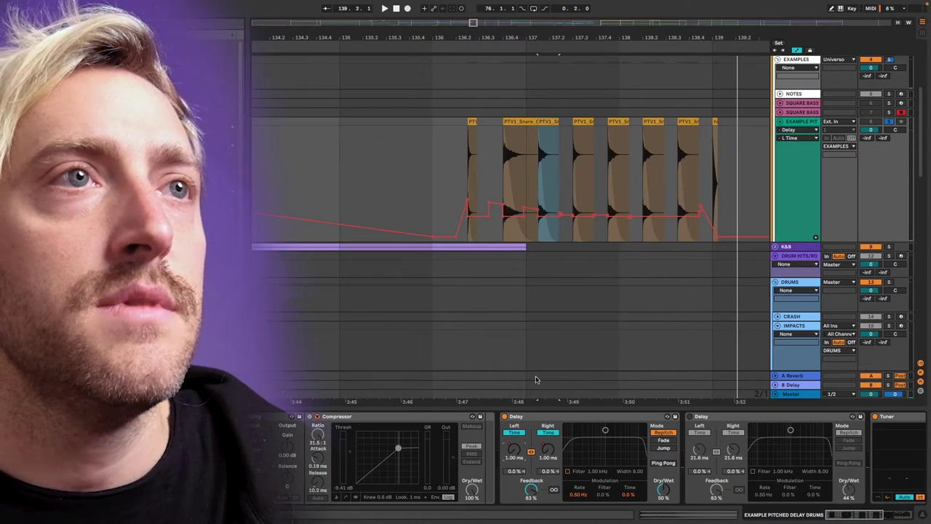
mouse_move(473, 216)
left_mouse_down()
mouse_move(718, 128)
mouse_move(718, 239)
left_mouse_up()
mouse_move(470, 204)
left_mouse_down()
mouse_move(469, 186)
mouse_move(469, 196)
left_mouse_up()
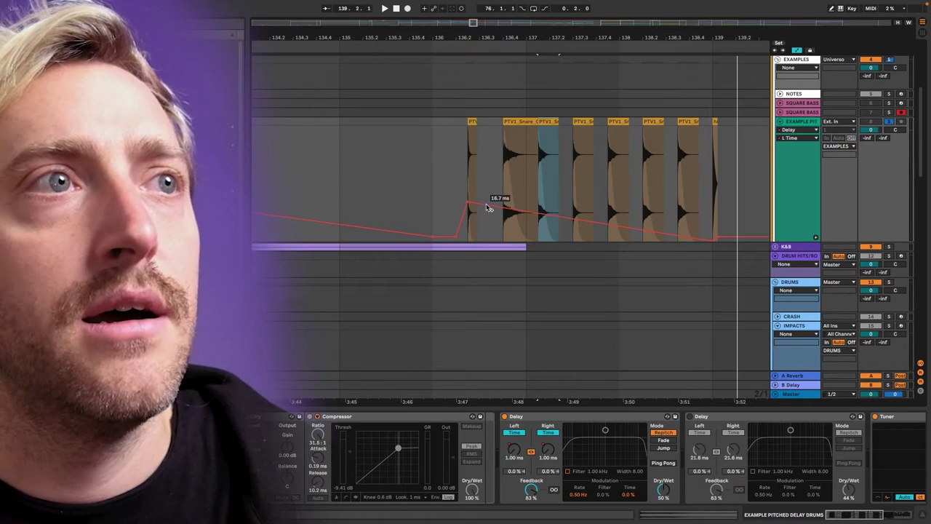
Select the first snare hit shortly after 136.2 on the example pitched drums track and audition it.
scroll(493, 188, "up", 5)
left_click(443, 129)
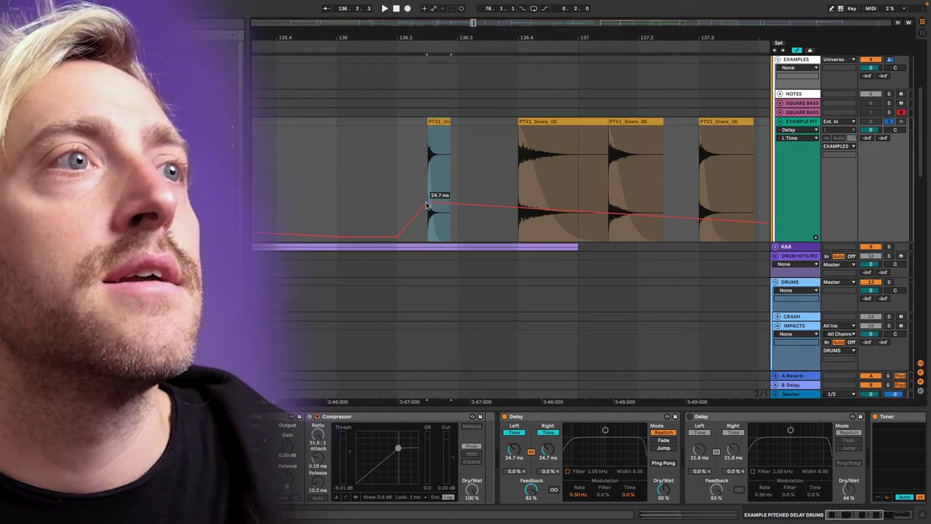
key("space")
key("space")
key("space")
key("space")
key("space")
key("space")
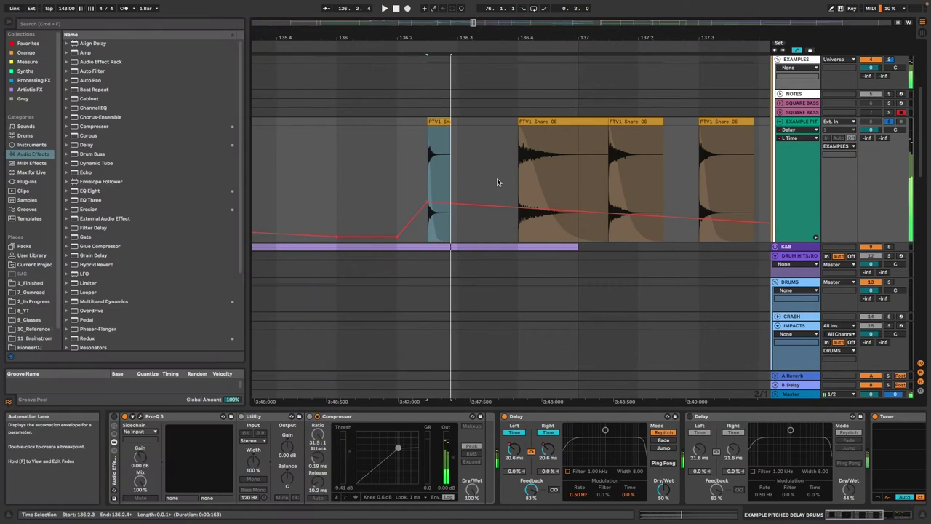
Raise the left delay time automation at the second snare, at 136.4, to about 17.1 ms and audition it.
left_click(522, 211)
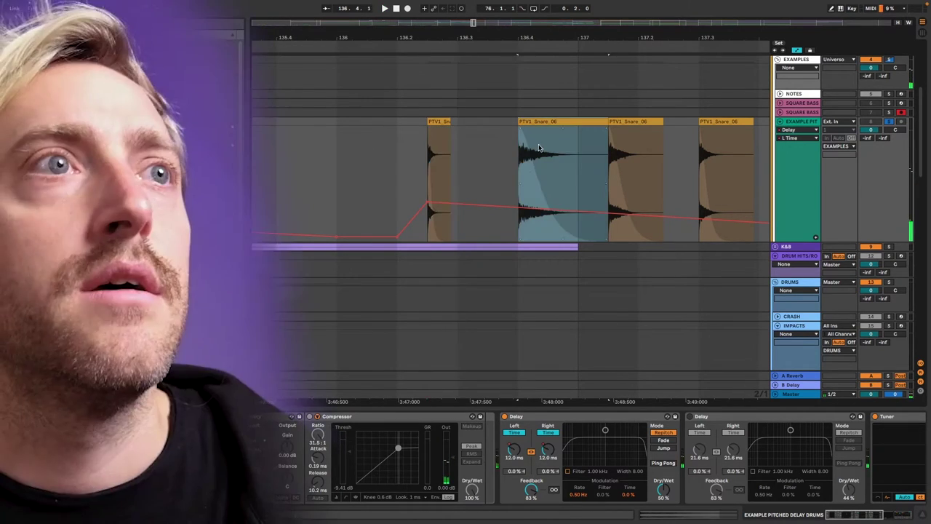
left_click_drag(522, 210, 521, 205)
key("space")
key("space")
key("space")
key("space")
key("space")
key("space")
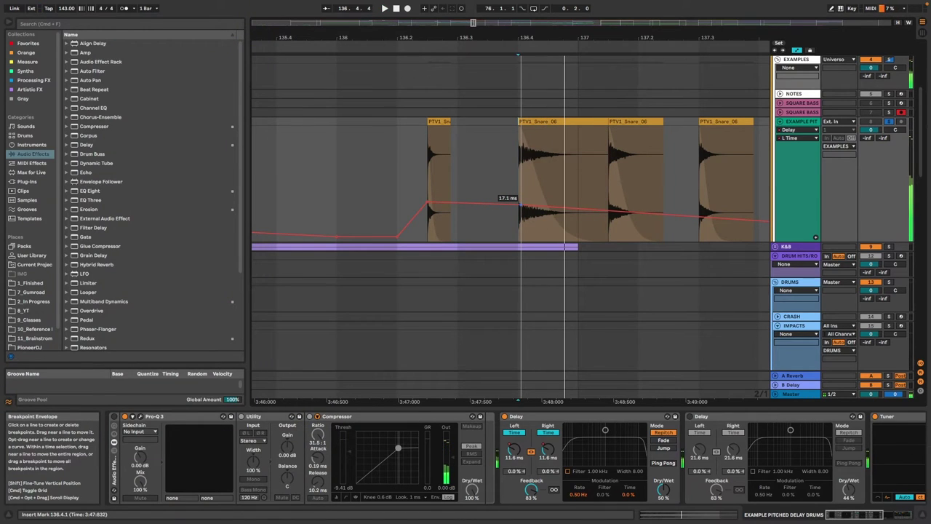
Reshape the delay time automation to stay nearly level up to the third snare before descending, and play it back.
left_click_drag(608, 212, 627, 216)
key("space")
key("space")
scroll(687, 207, "right", 2)
scroll(687, 205, "right", 1)
key("space")
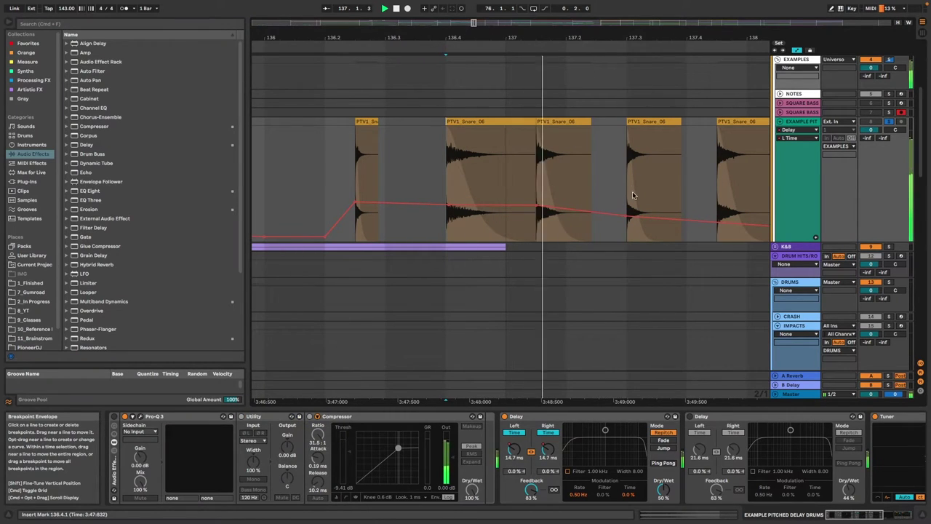
Play from bar 137 and raise the delay time automation at the last snare before bar 139 to about 1.91 ms.
key("Right")
key("space")
key("space")
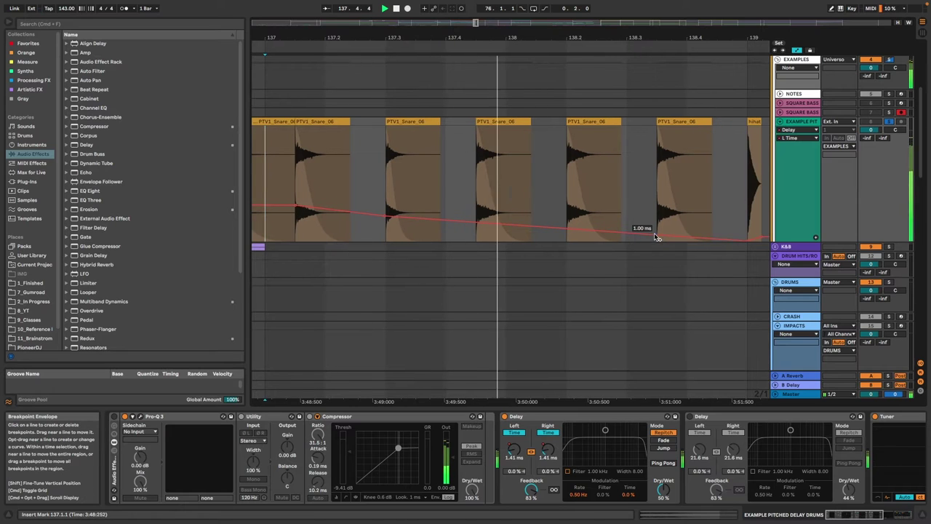
mouse_move(657, 234)
left_mouse_down()
mouse_move(656, 198)
mouse_move(656, 221)
left_mouse_up()
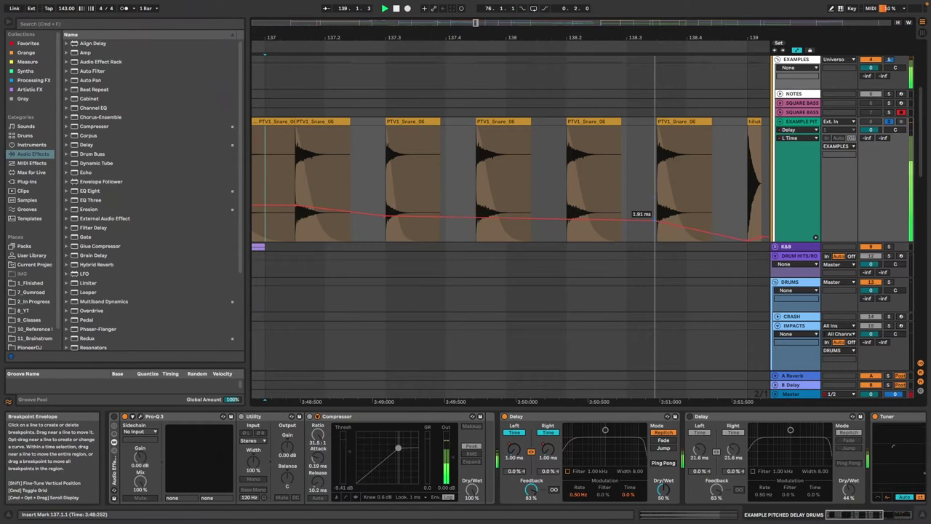
key("space")
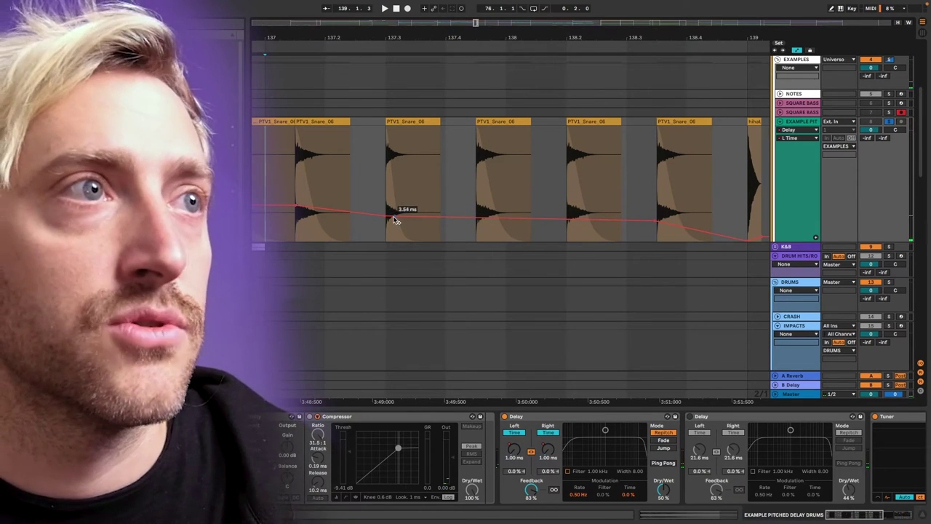
Loop the range covering the two snares from 137.3 to just past bar 138 and delete the second snare.
left_click(411, 122)
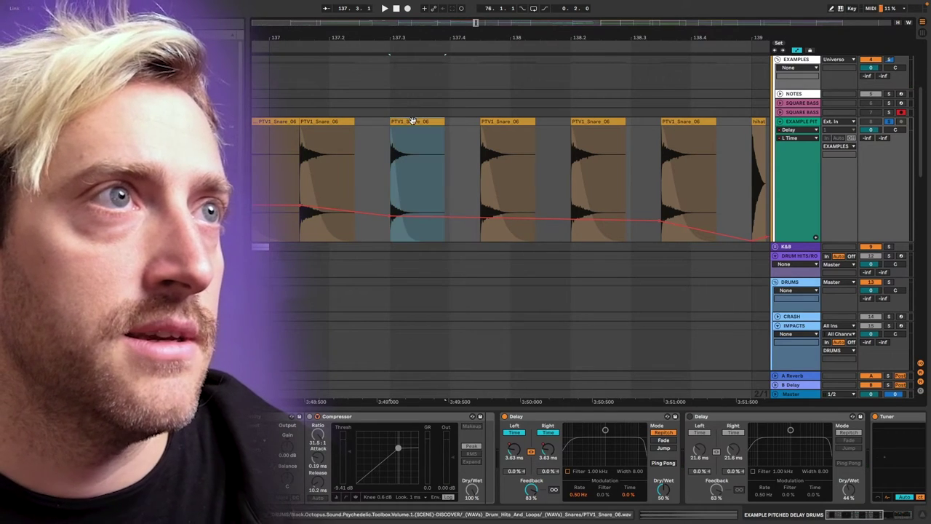
left_click(520, 122, "shift")
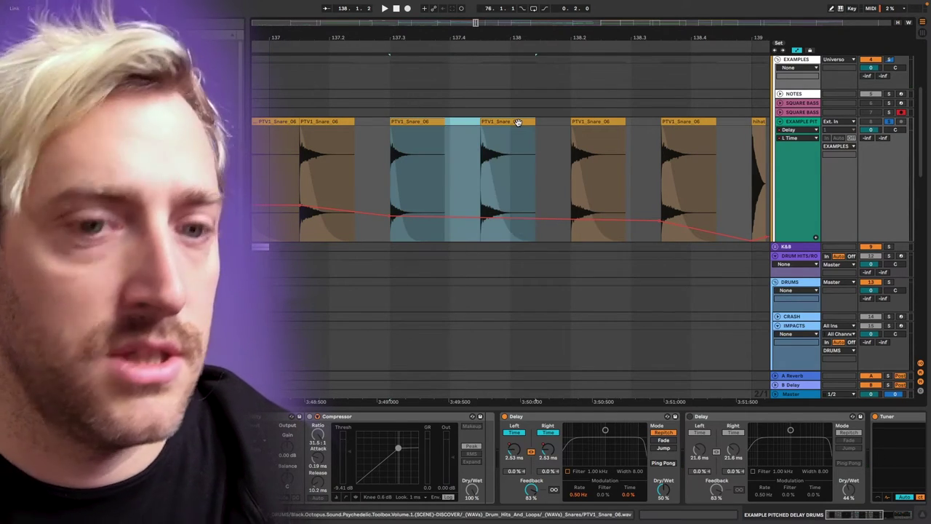
key("ctrl+l")
left_click(424, 122)
left_click(530, 122)
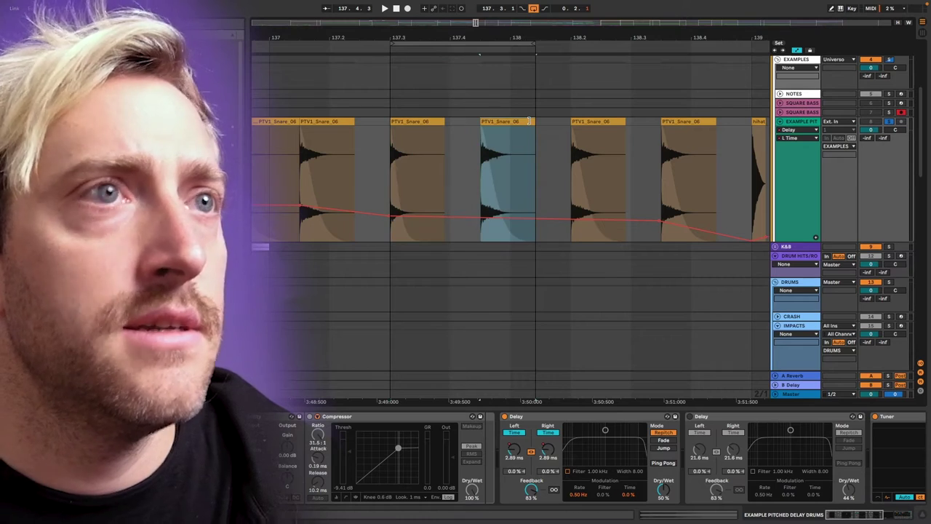
key("Delete")
left_click(439, 121)
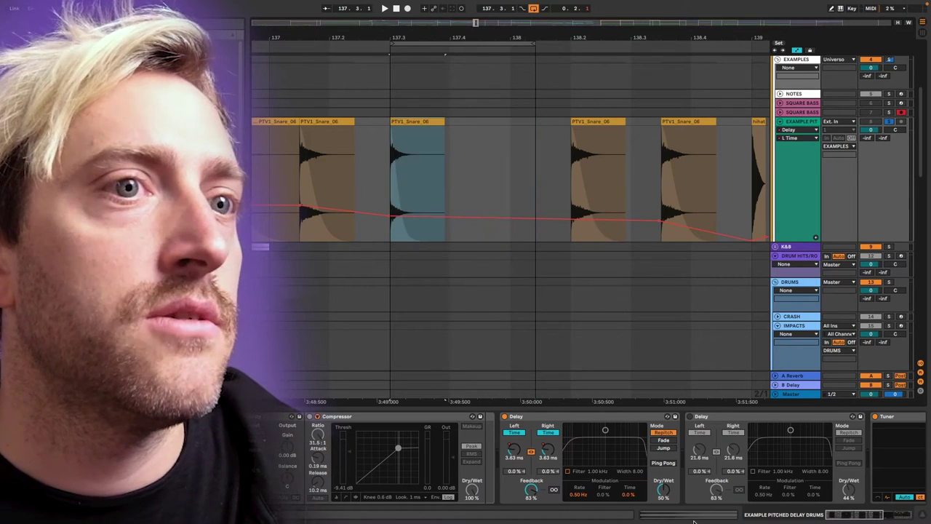
Play the looped snare and examine its waveform and the track's chain of audio effects.
key("shift+Tab")
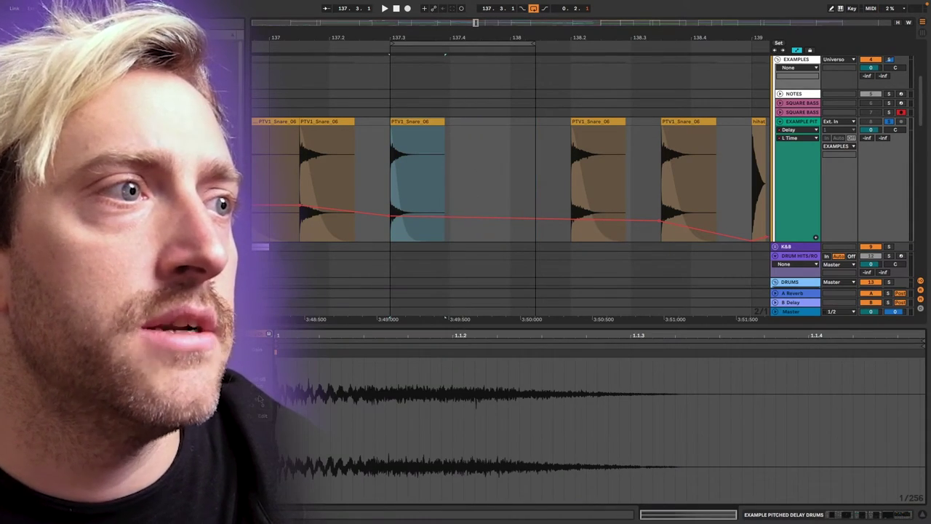
key("space")
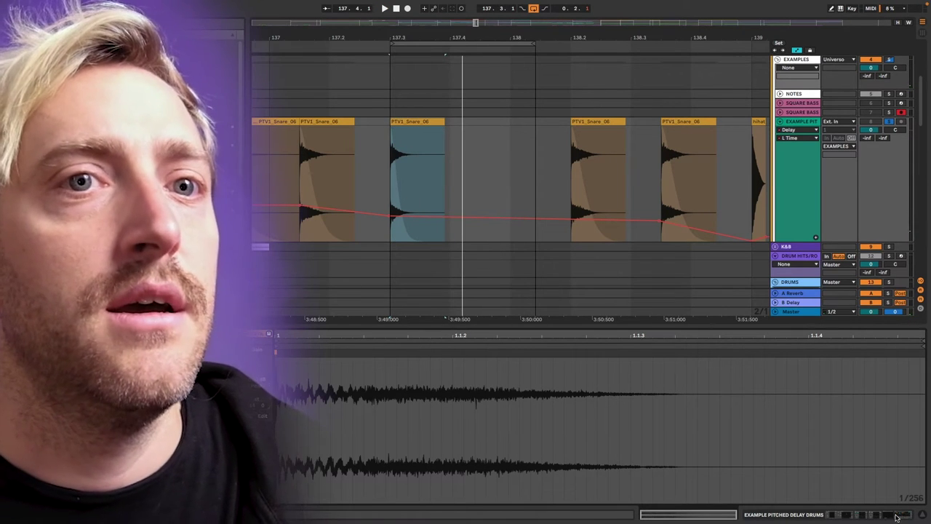
key("shift+Tab")
scroll(689, 455, "right", 5)
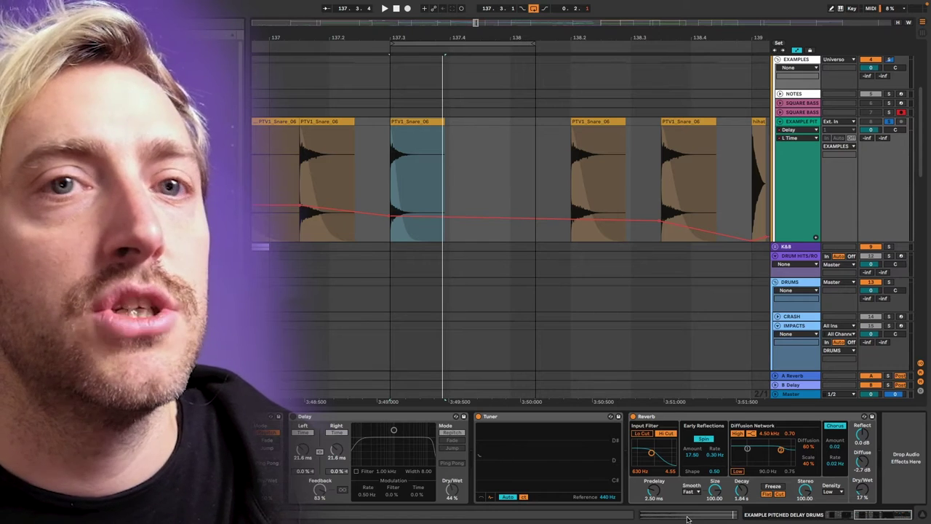
key("shift+Tab")
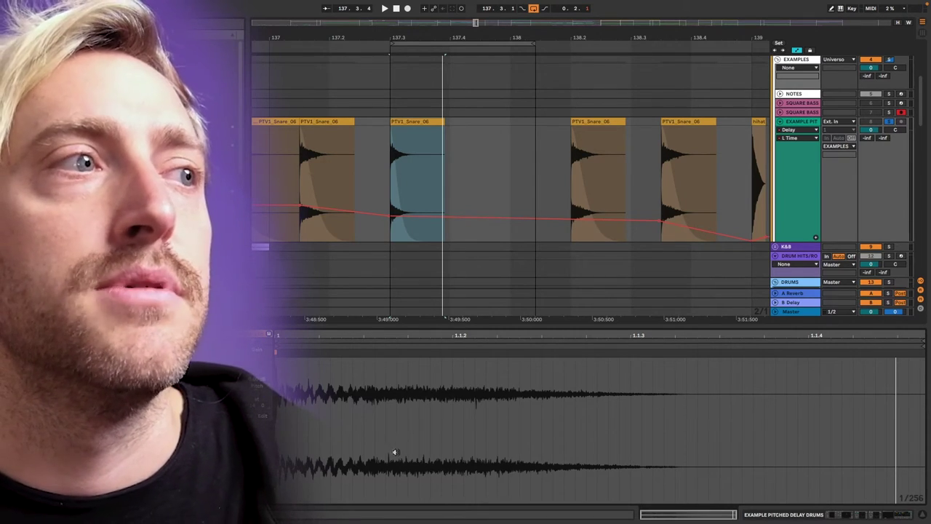
Switch off looping and bring the Universo reference track into view for playback from bar 137.
scroll(433, 209, "down", 5)
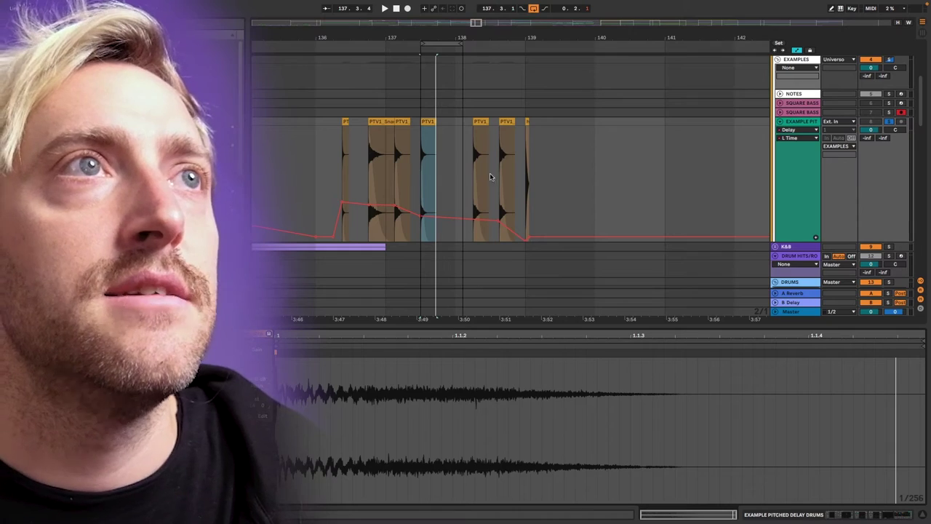
left_click(536, 10)
scroll(469, 170, "down", 5)
left_click(516, 140)
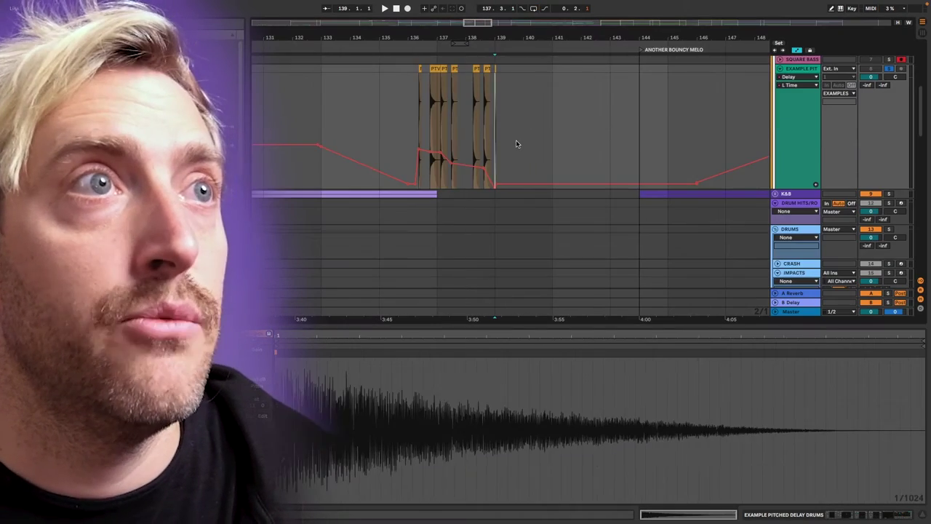
left_click(552, 161)
scroll(551, 166, "up", 5)
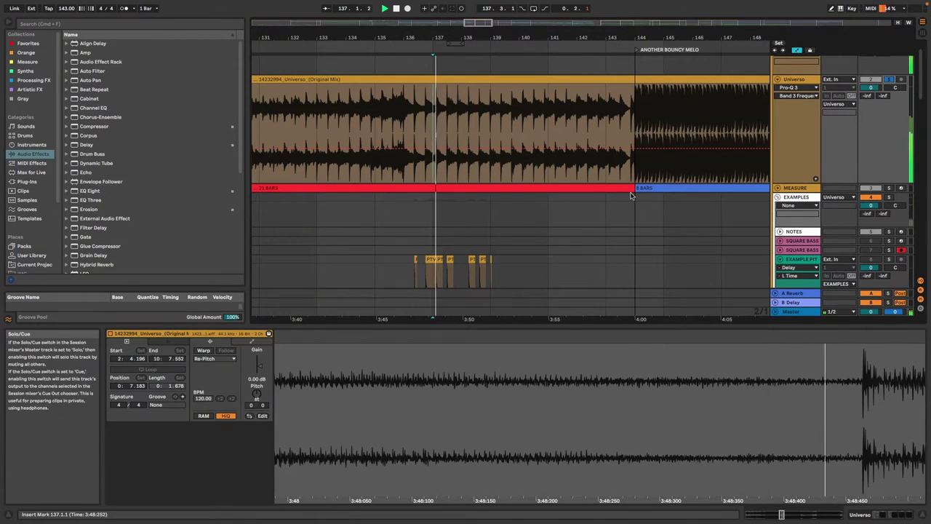
Collapse the IMPACTS track and follow the labelled PITCHED DRUMS clips while the reference plays.
scroll(631, 195, "down", 5)
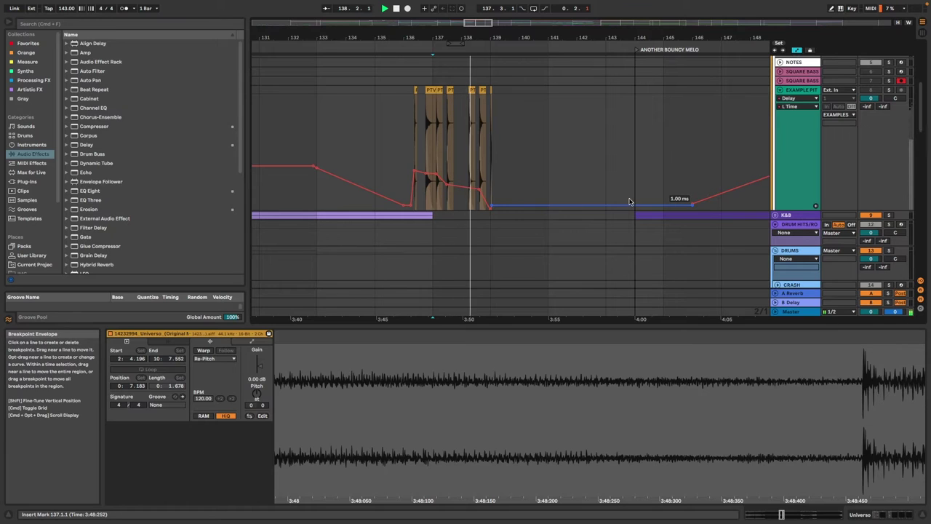
scroll(558, 210, "down", 4)
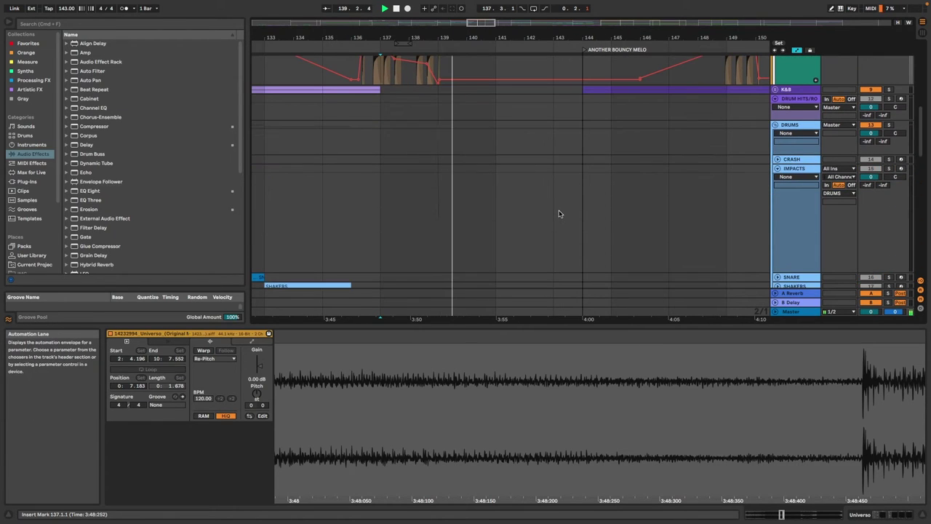
left_click(777, 170)
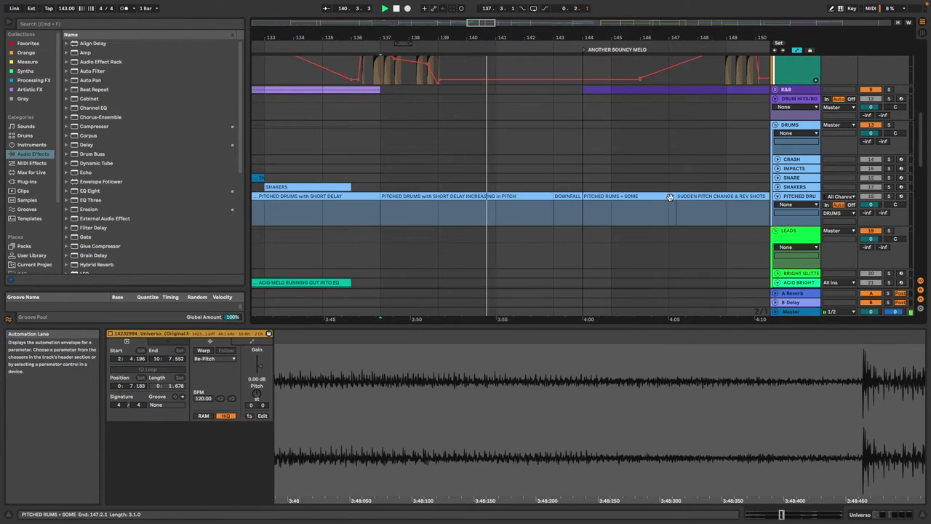
scroll(622, 206, "down", 2)
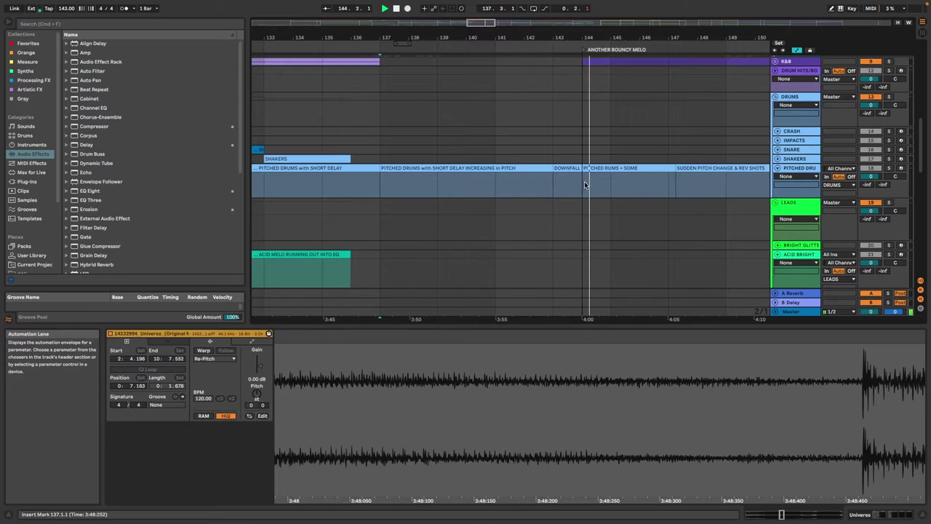
scroll(525, 188, "down", 3)
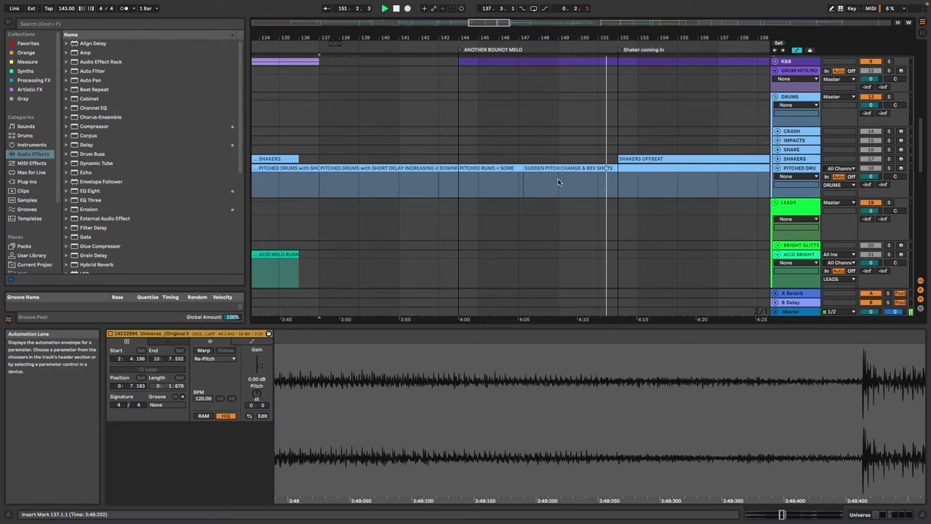
Set the arrangement's fixed grid to 1/4 and place the insert marker at bar 147 on the PITCHED DRUMS track.
key("space")
left_click(482, 178)
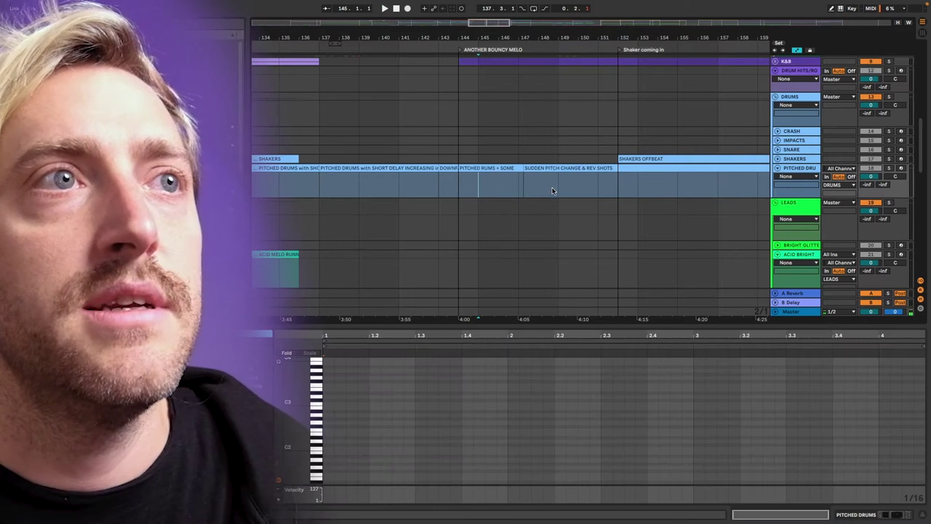
scroll(530, 180, "up", 3)
right_click(527, 183)
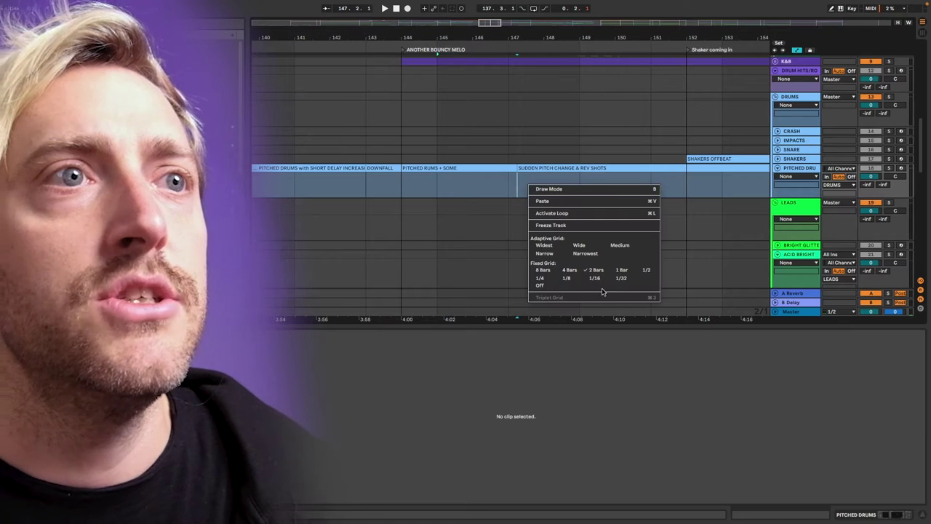
left_click(540, 278)
left_click(516, 180)
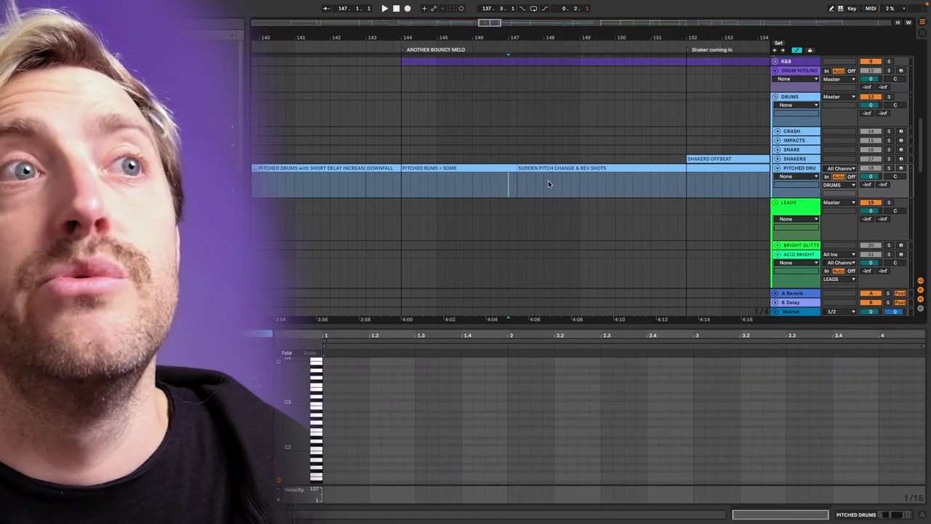
Audition the sudden pitch change passage from 147.1, 147.4, 148.2 and 148.4, and mark the range 148.4 to 149.1.
key("space")
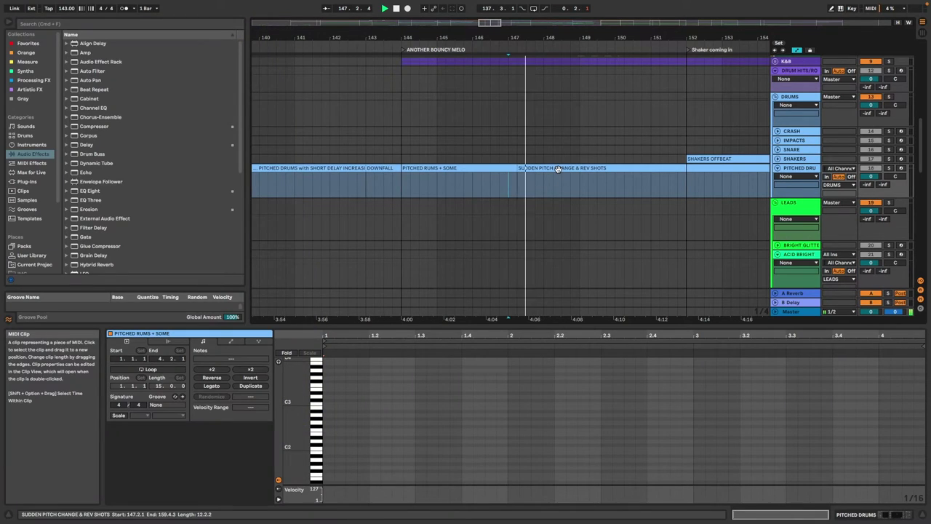
left_click(540, 185)
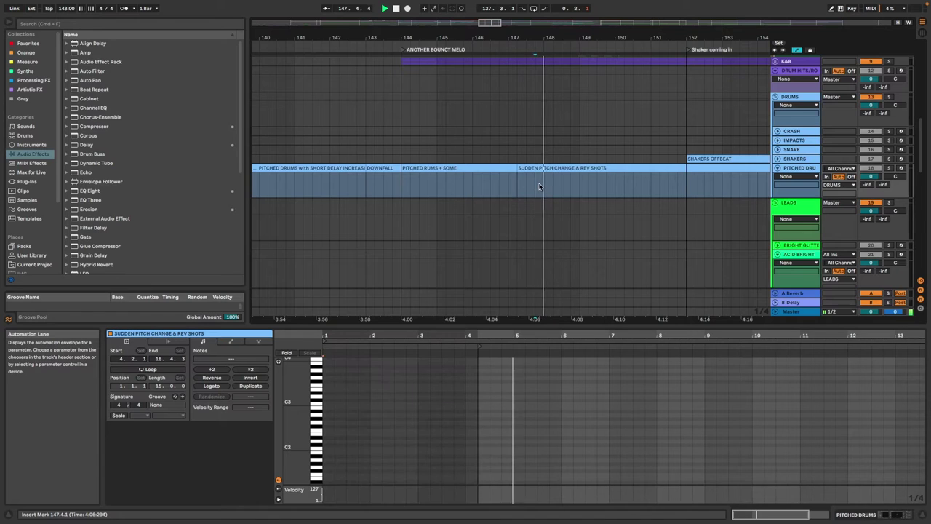
left_click(554, 185)
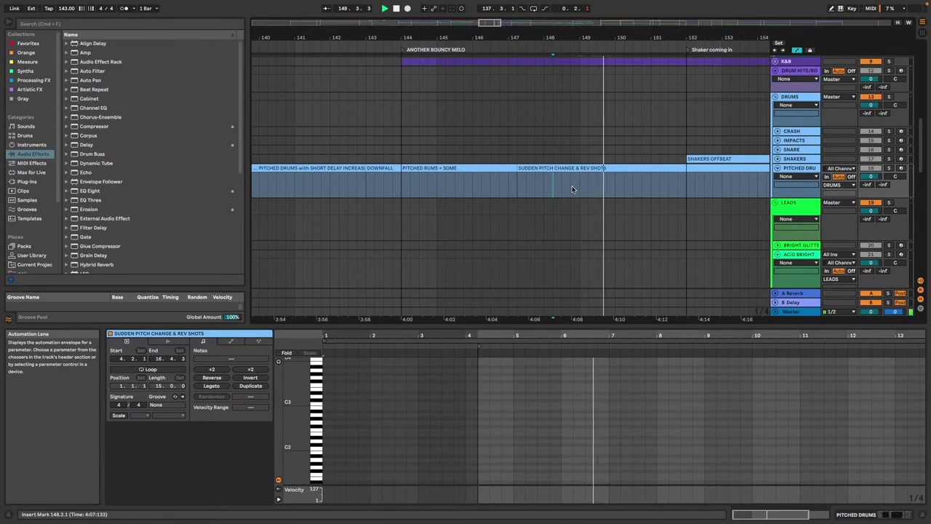
key("space")
key("space")
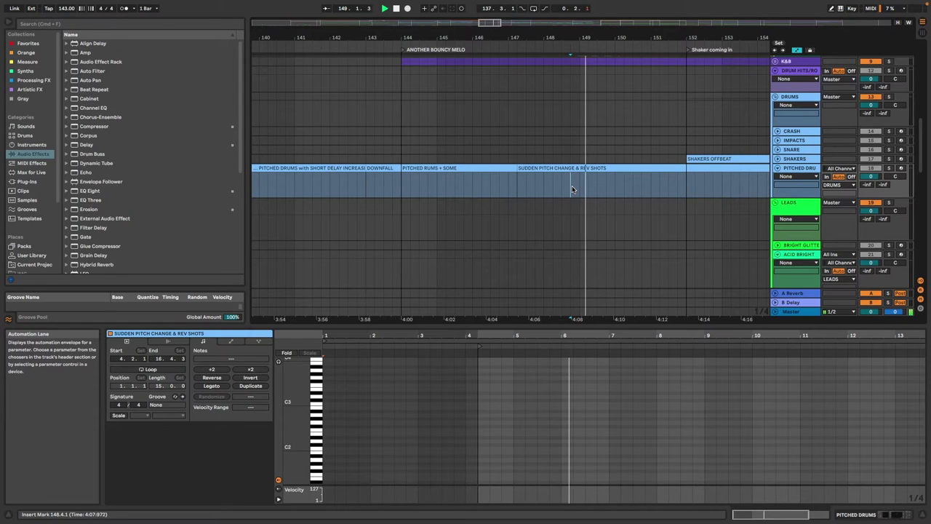
left_click_drag(572, 188, 577, 189)
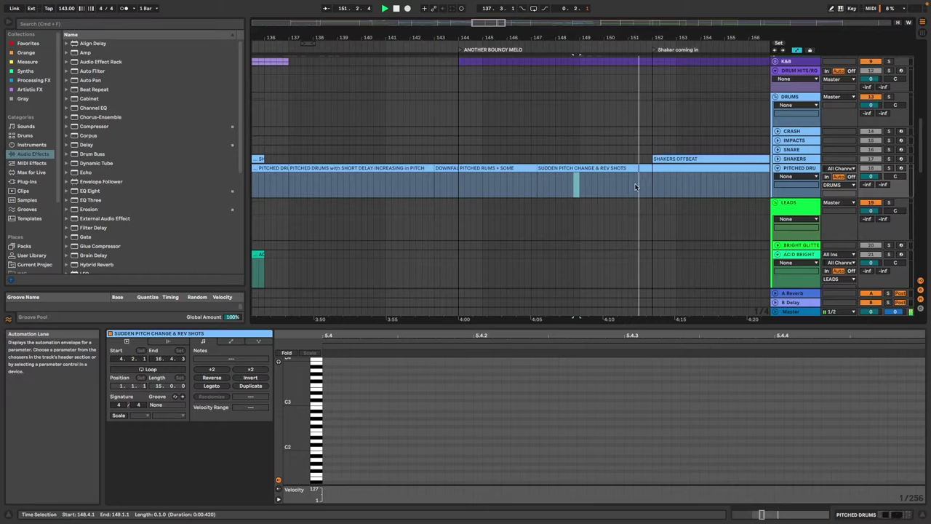
Audition the reference from 149.4 and mark about one bar from there on the PITCHED DRUMS track.
scroll(635, 184, "right", 2)
key("space")
left_click(545, 187)
key("space")
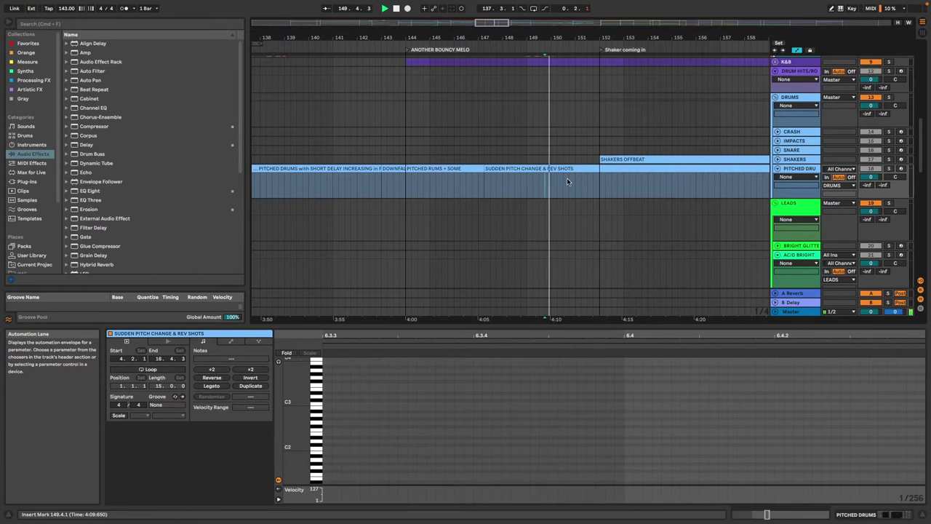
key("space")
left_click_drag(545, 186, 566, 191)
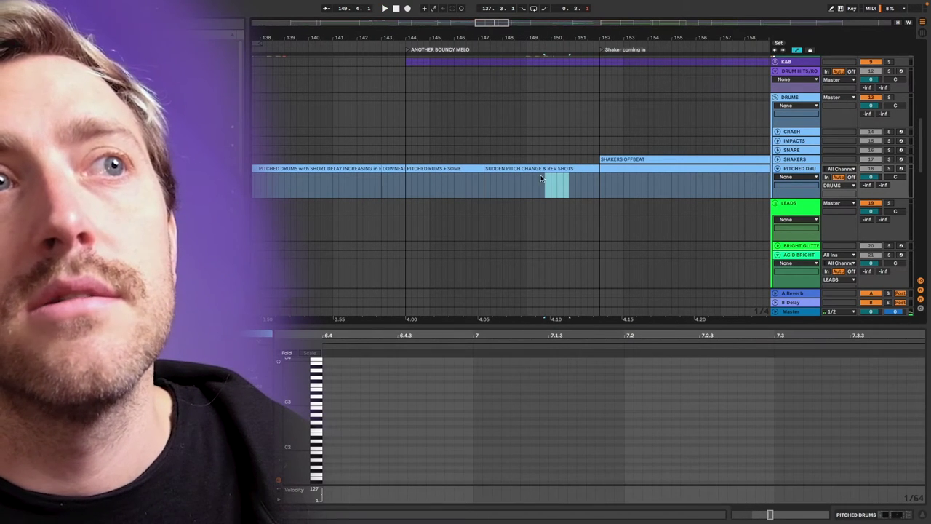
scroll(542, 187, "down", 5)
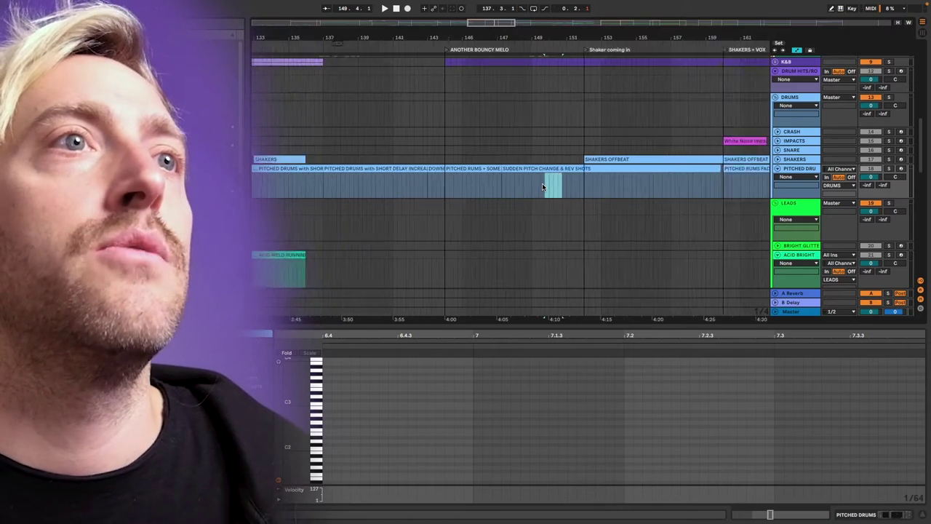
Audition the first PTV1_Snare_06 clip near bar 149 on the EXAMPLE PITCHED DELAY DRUMS track and transpose it to -12 semitones.
scroll(618, 172, "up", 5)
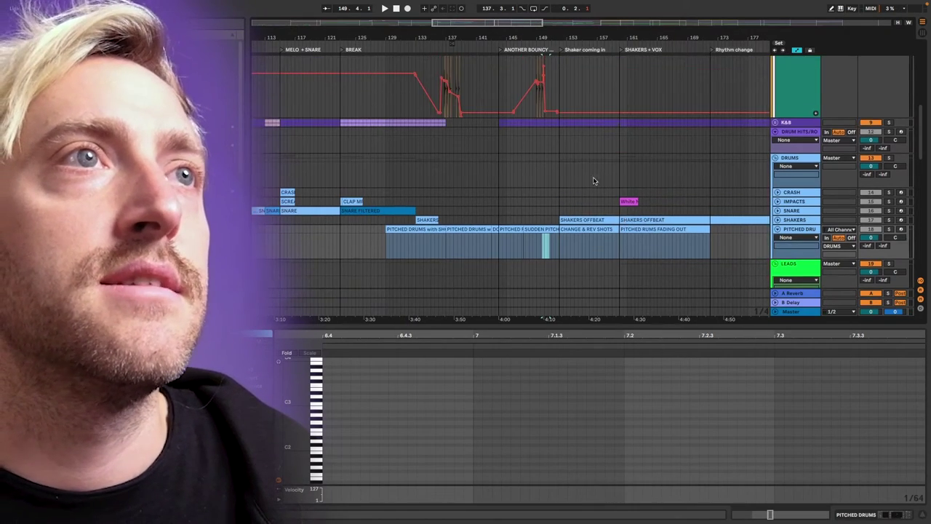
scroll(524, 181, "up", 5)
scroll(543, 158, "up", 5)
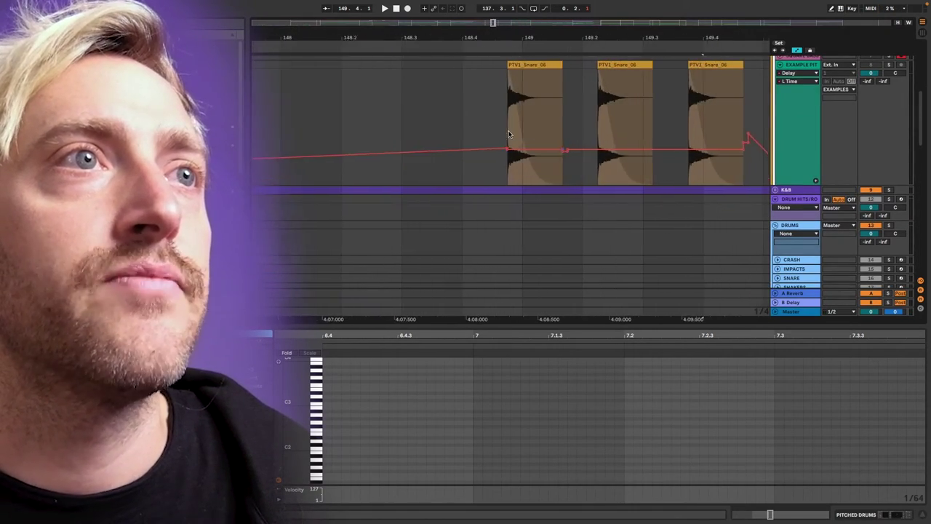
left_click(531, 124)
scroll(561, 112, "up", 1)
left_click(519, 86)
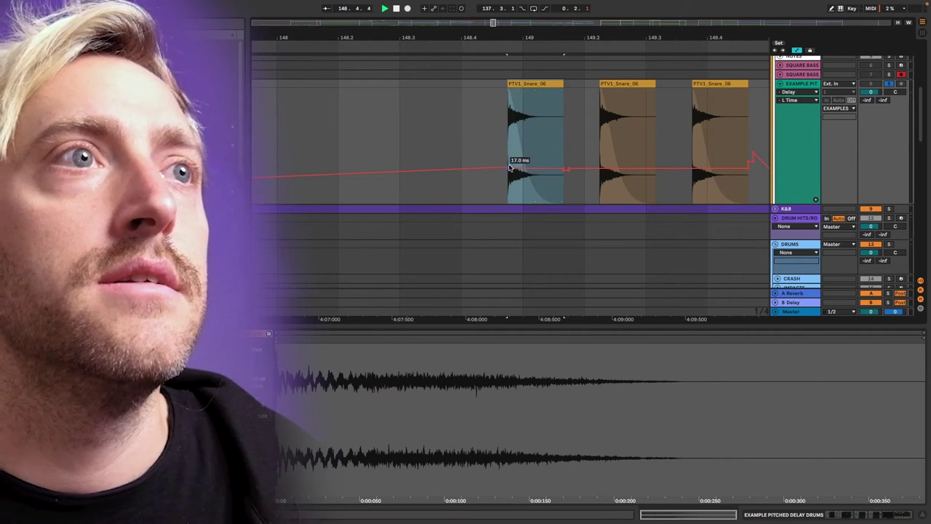
key("space")
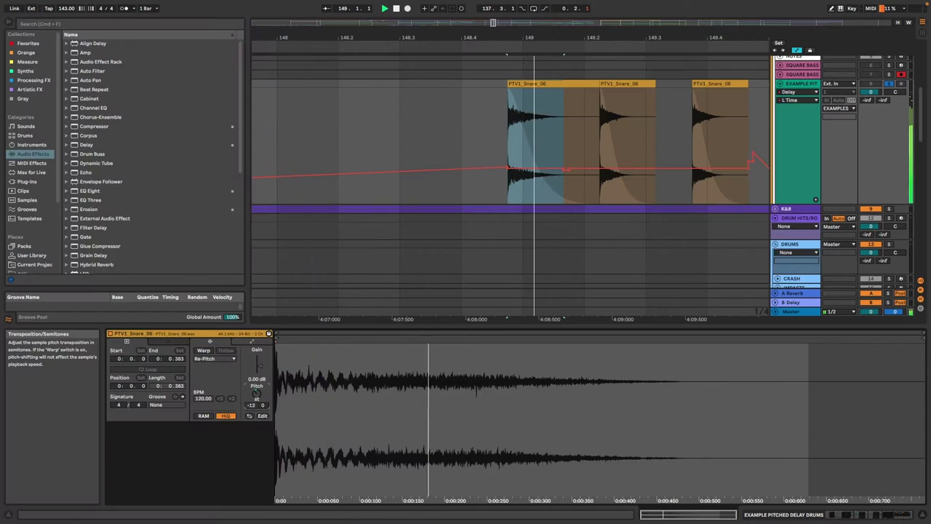
left_click_drag(256, 394, 256, 407)
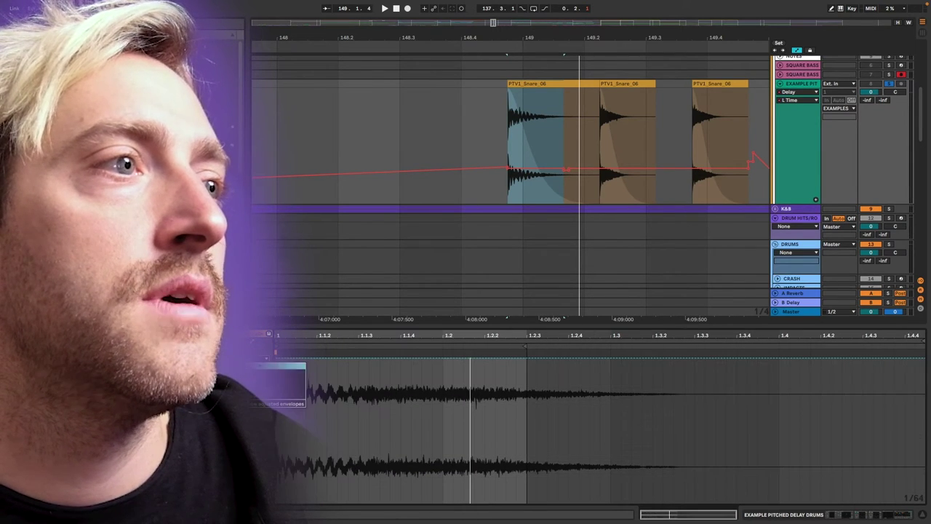
Shape a curved transposition envelope falling to about -23 st across the first snare clip and audition the pitched hit.
left_click(258, 358)
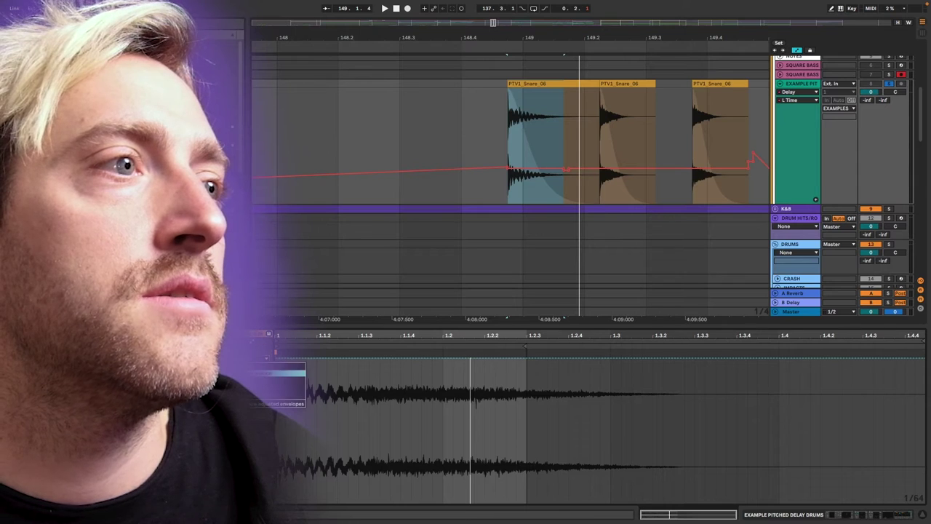
left_click(291, 376)
mouse_move(545, 392)
left_mouse_down()
mouse_move(545, 478)
mouse_move(512, 481)
left_mouse_up()
key("space")
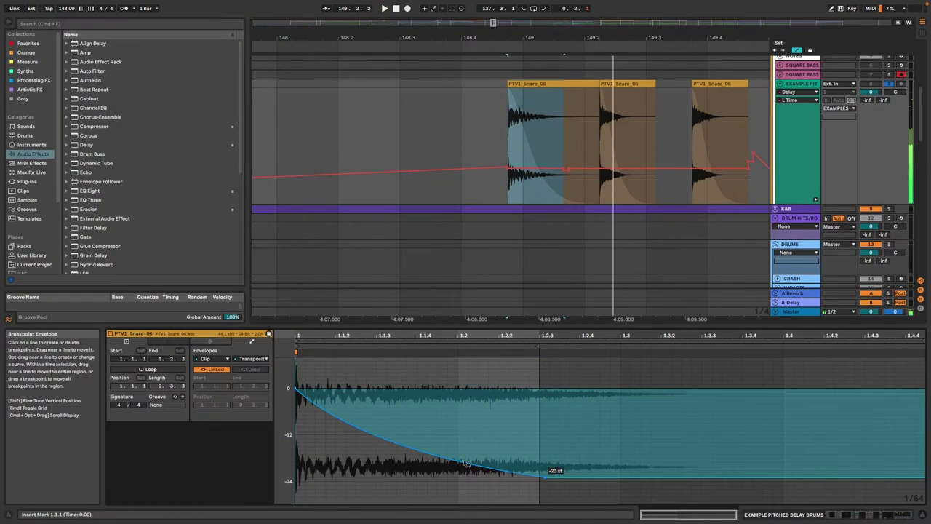
key("space")
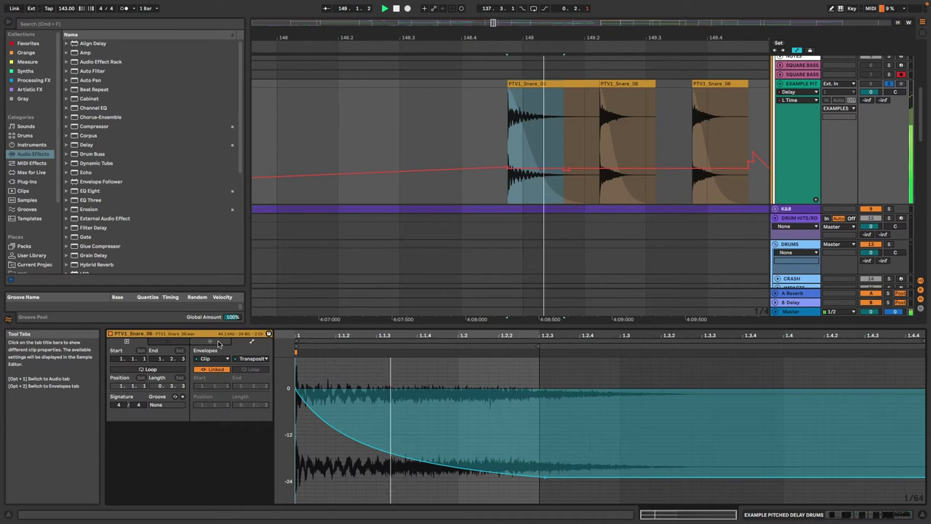
left_click(210, 341)
key("space")
key("space")
key("space")
key("space")
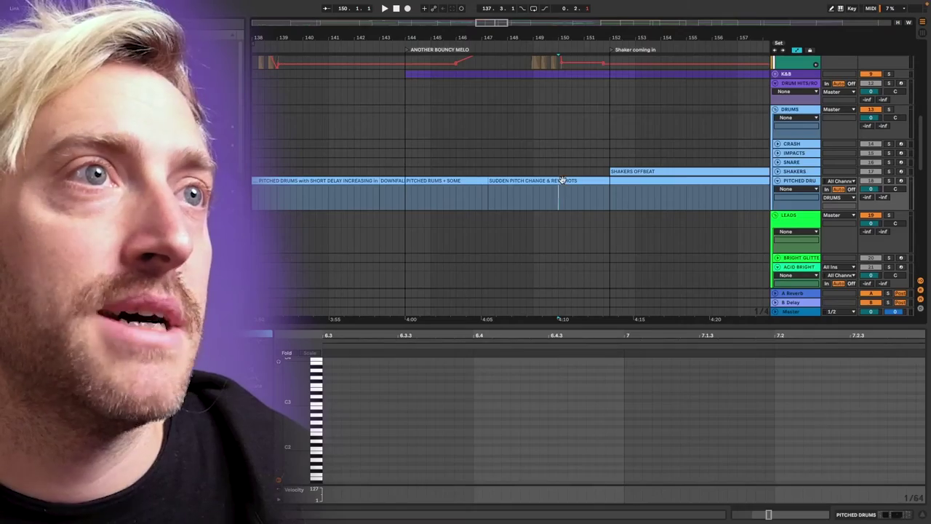
Audition the reference's sudden pitch change and reverse shots passage around bars 150 to 151 on the PITCHED DRUMS track.
left_click(890, 181)
key("space")
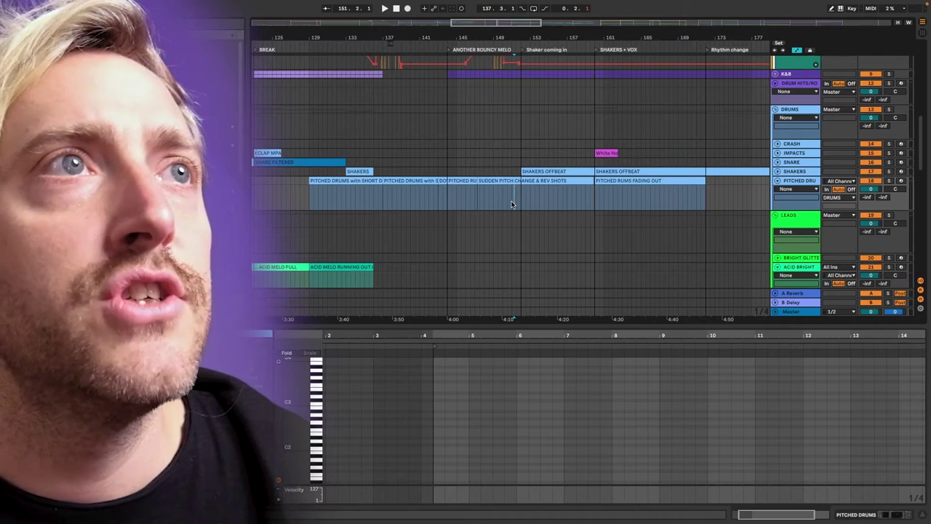
scroll(512, 204, "up", 3)
scroll(524, 182, "down", 3)
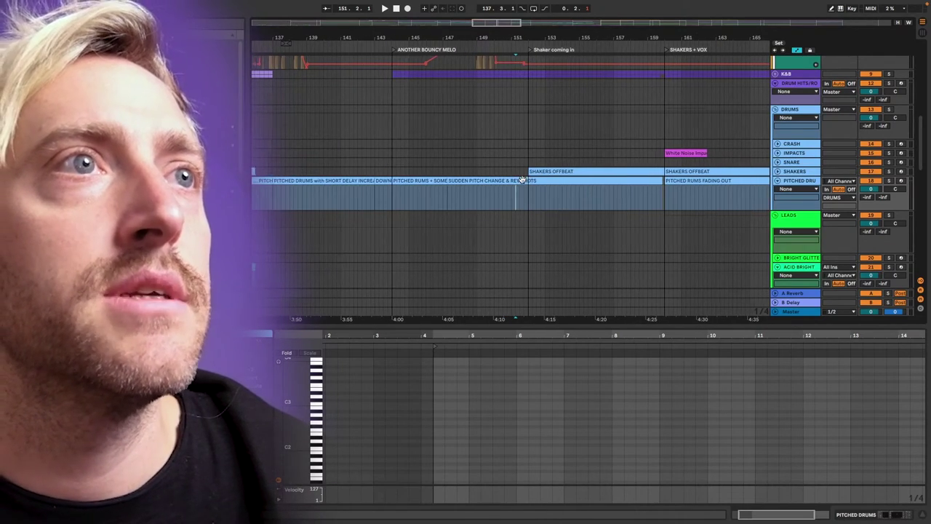
Unfold the MEASURE track and select its blue bar-count clip under the ANOTHER BOUNCY MELO section.
scroll(521, 189, "up", 6)
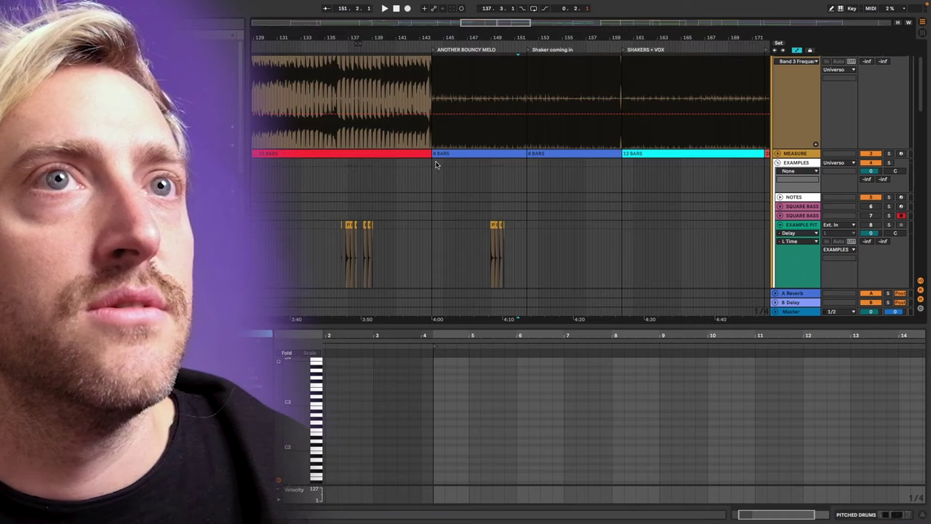
left_click(778, 153)
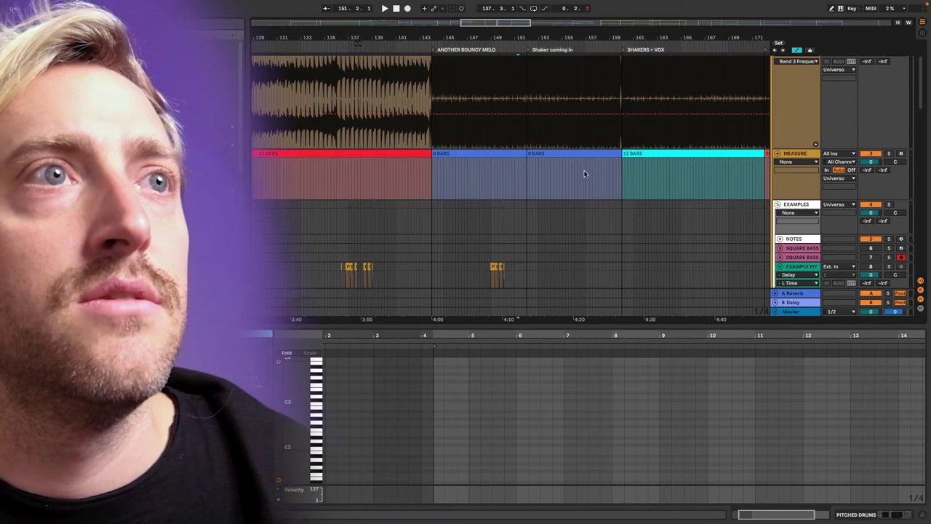
scroll(582, 173, "down", 3)
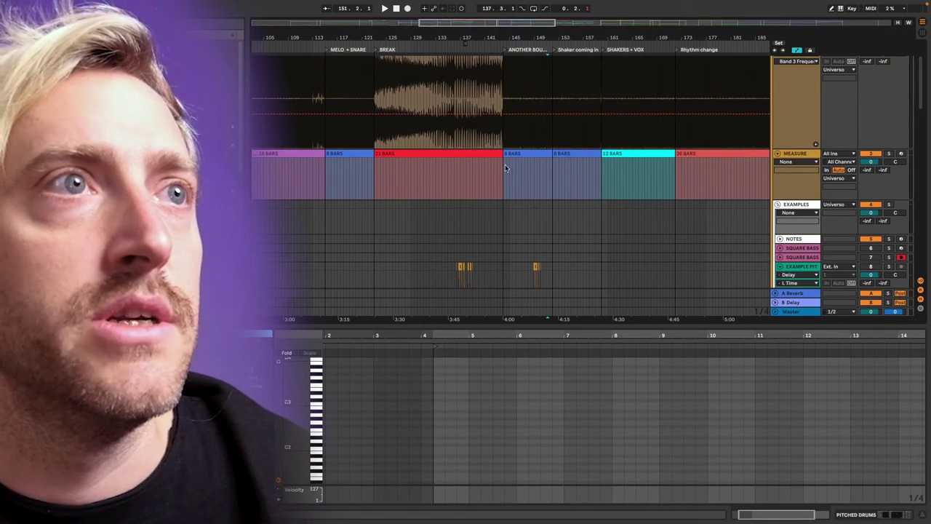
left_click(513, 221)
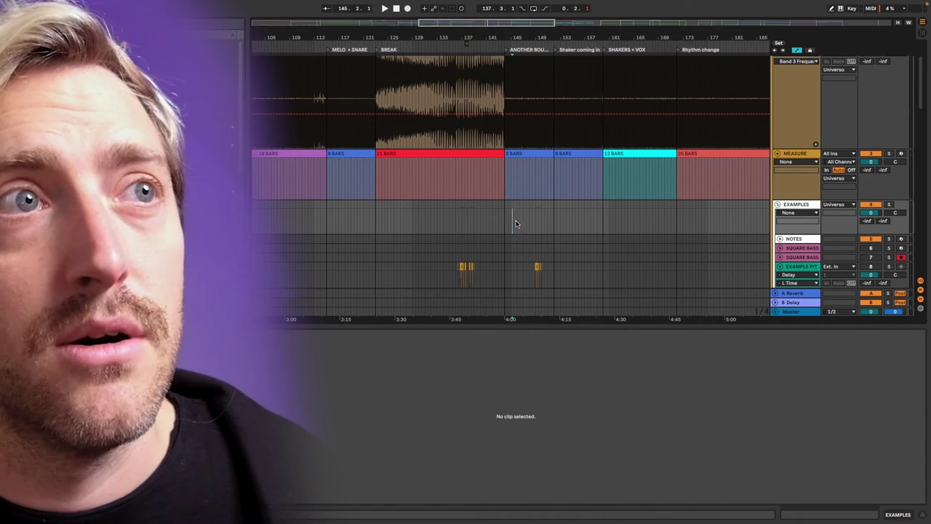
left_click_drag(513, 223, 558, 225)
left_click(555, 221)
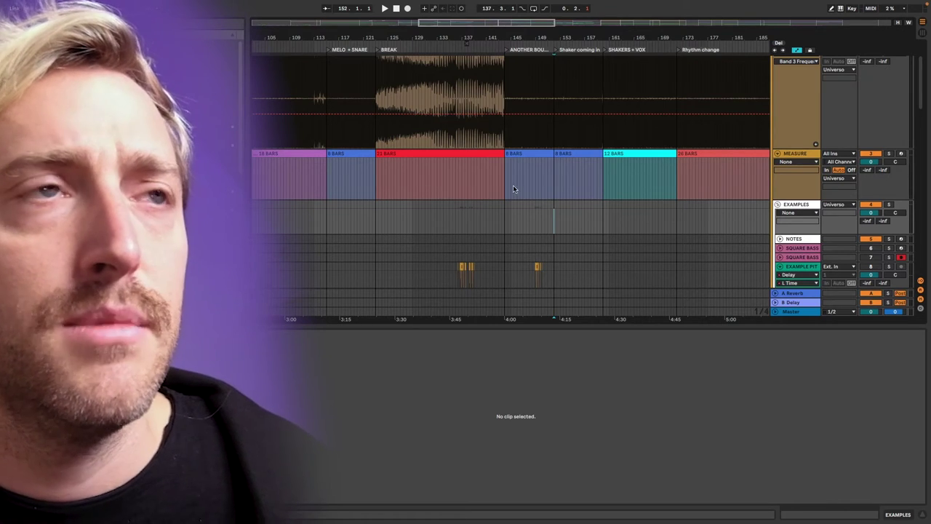
left_click(521, 155)
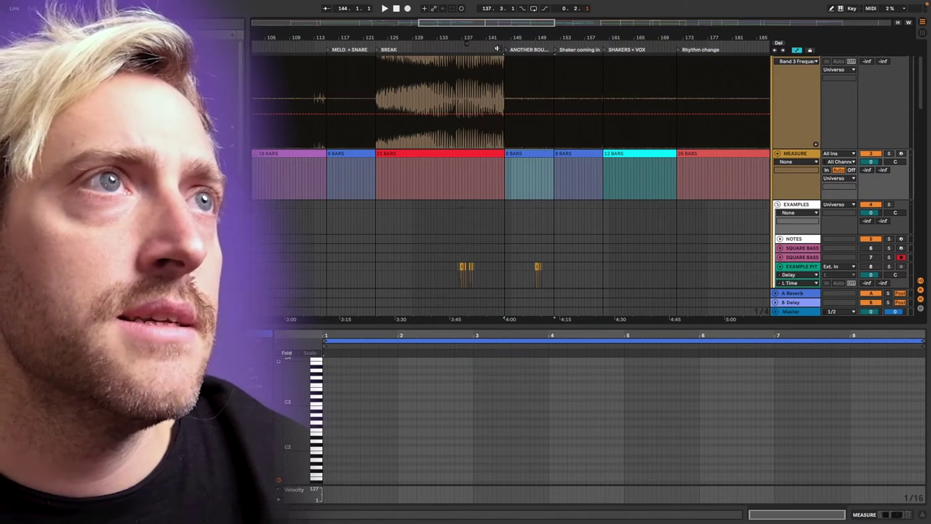
Insert a 4/4 time signature change at the start of the ANOTHER BOUNCY MELO section.
right_click(506, 42)
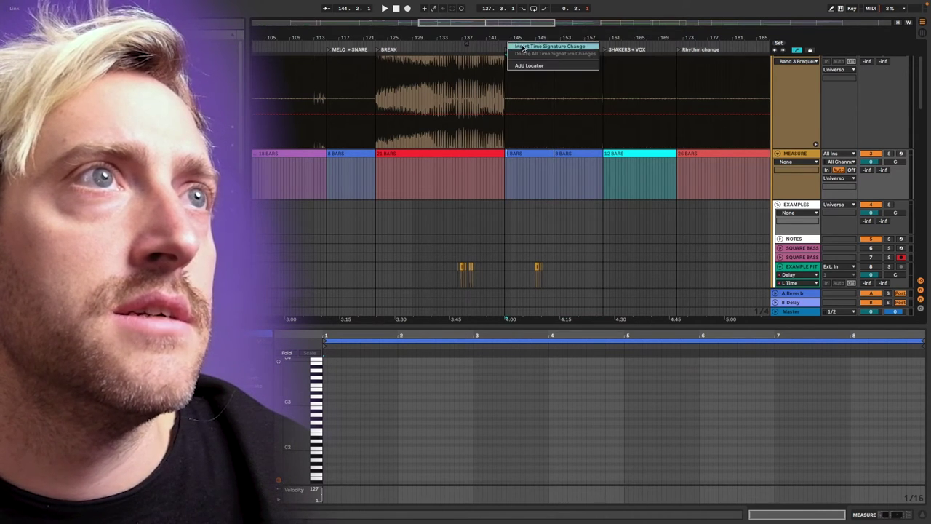
left_click(522, 47)
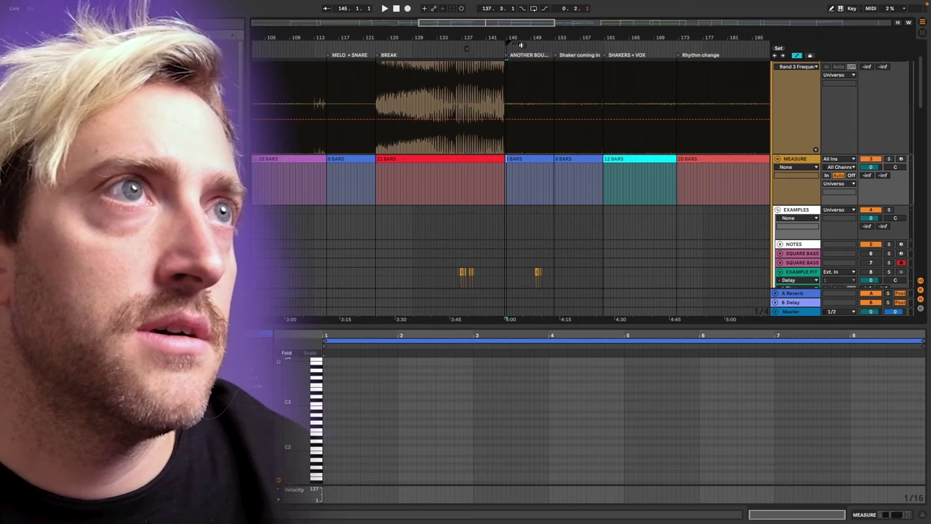
left_click_drag(511, 43, 507, 44)
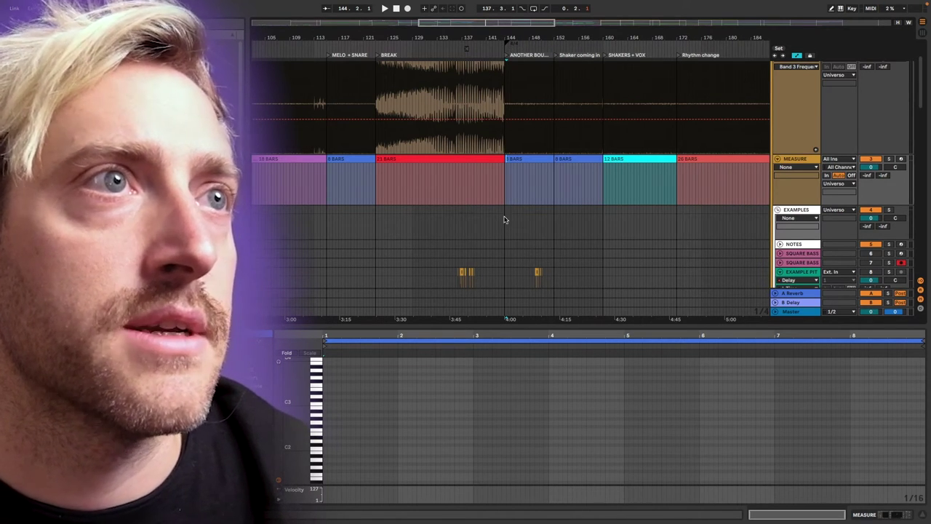
Audition the reference from 151.3 and 151.4, just before the Shaker coming in section.
scroll(507, 217, "down", 2)
scroll(509, 213, "up", 5)
scroll(510, 212, "down", 5)
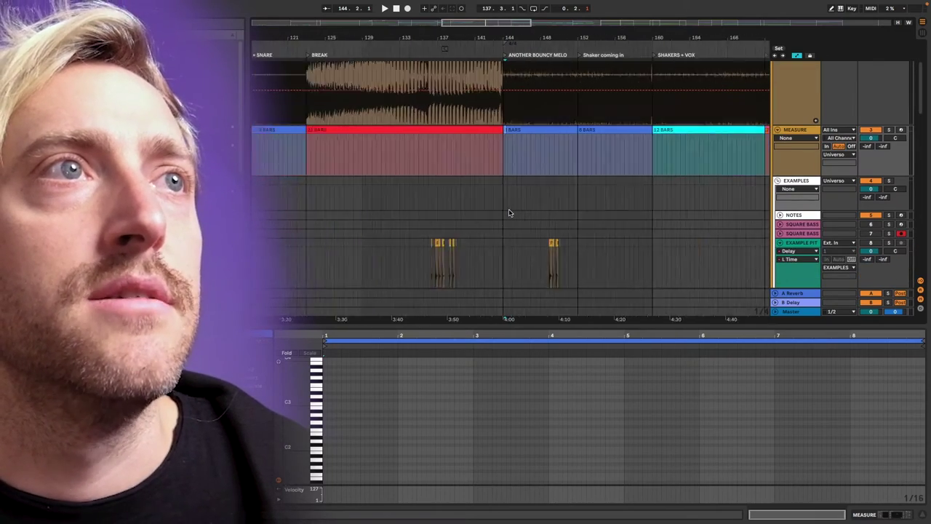
scroll(509, 212, "down", 3)
scroll(550, 182, "up", 5)
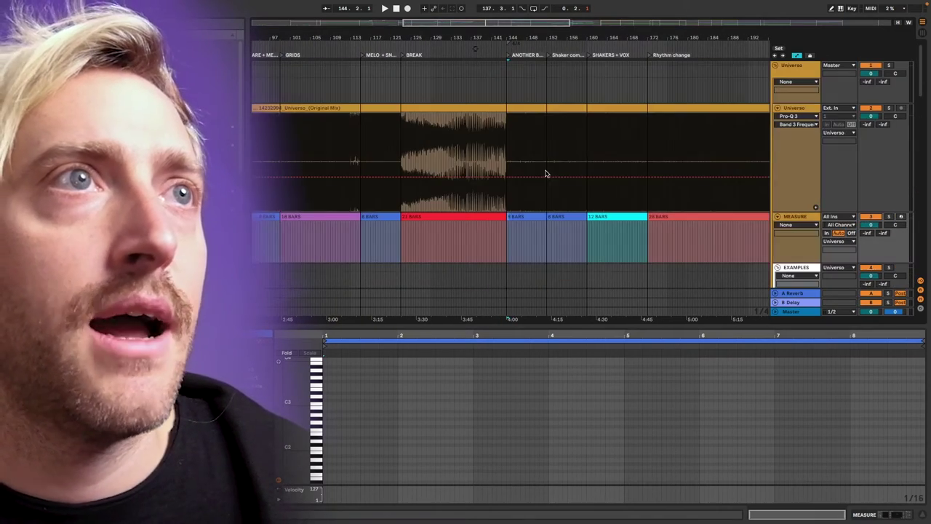
scroll(535, 242, "down", 6)
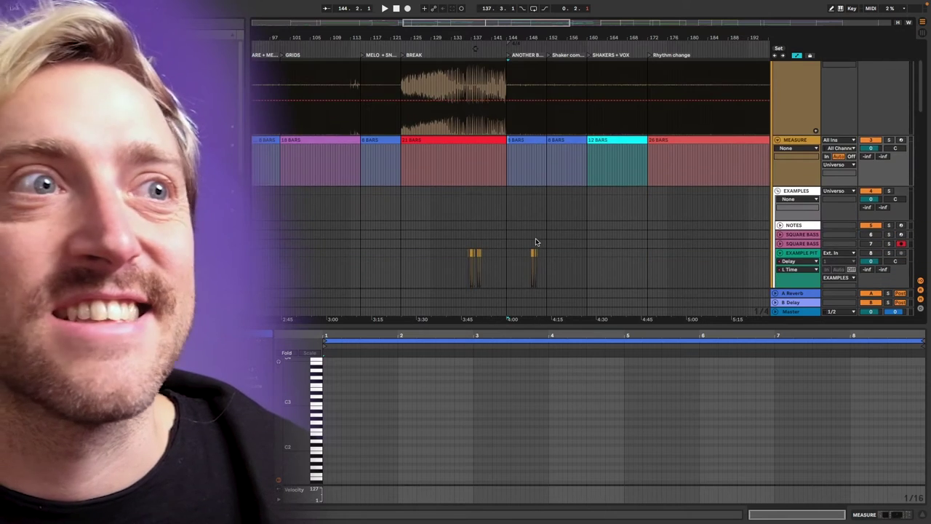
left_click(530, 218)
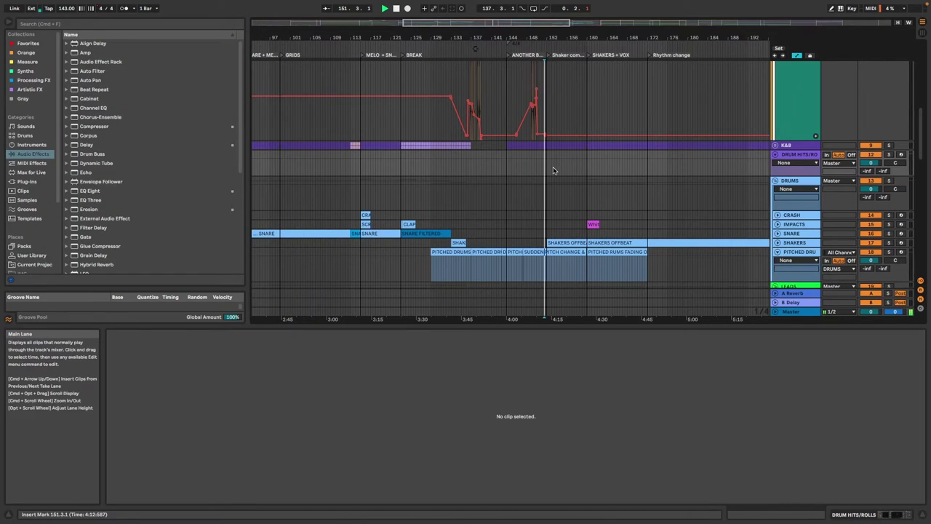
scroll(554, 179, "up", 4)
scroll(554, 179, "down", 7)
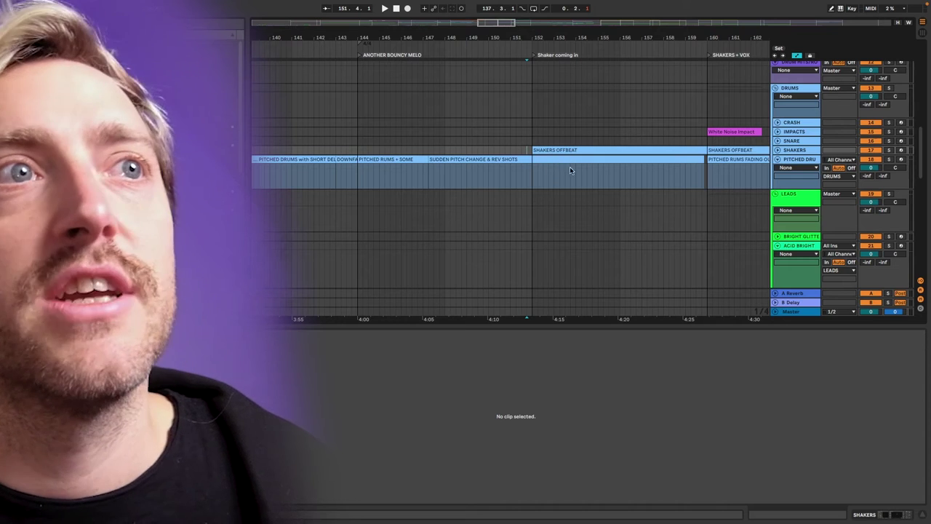
key("space")
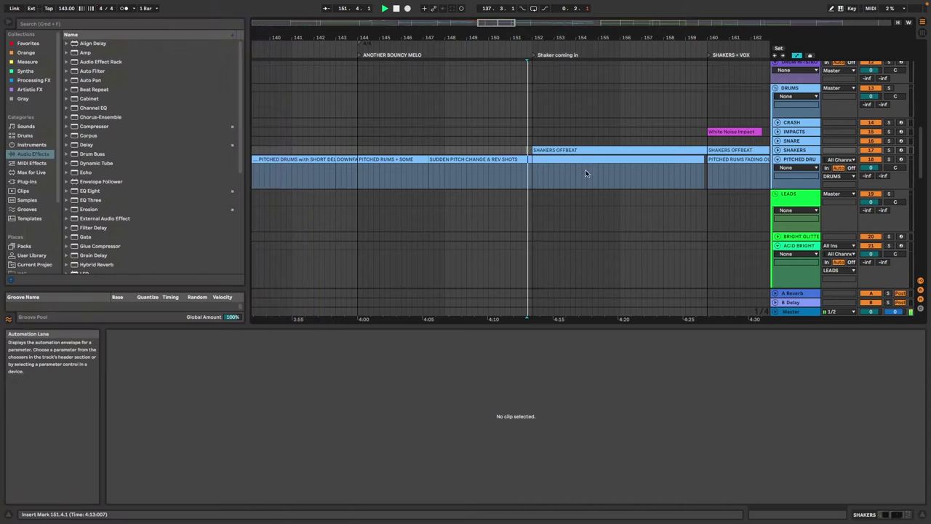
scroll(588, 175, "right", 2)
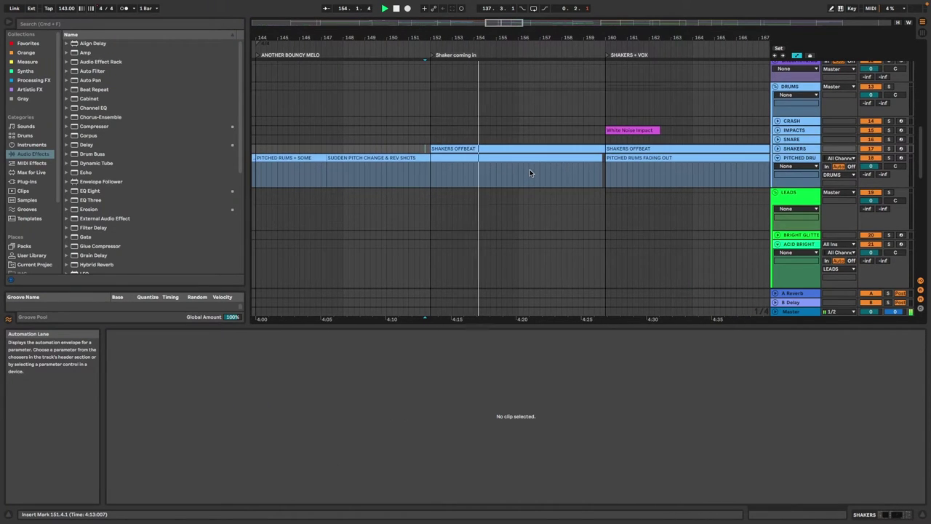
Fold the ACID BRIGHT track and the LEADS group, and unfold the ATMOS & FX group while the reference plays.
scroll(567, 183, "down", 5)
scroll(553, 169, "up", 4)
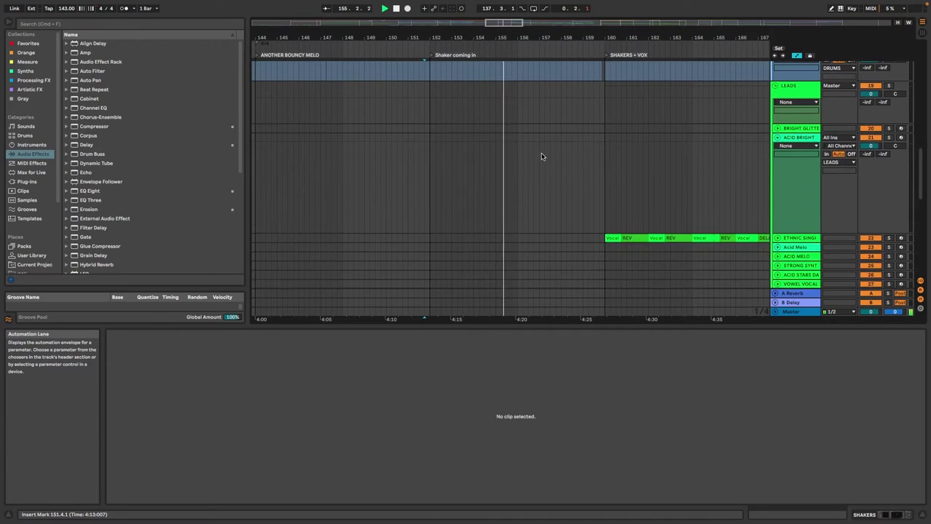
scroll(541, 156, "down", 3)
scroll(545, 139, "down", 1)
scroll(545, 145, "up", 5)
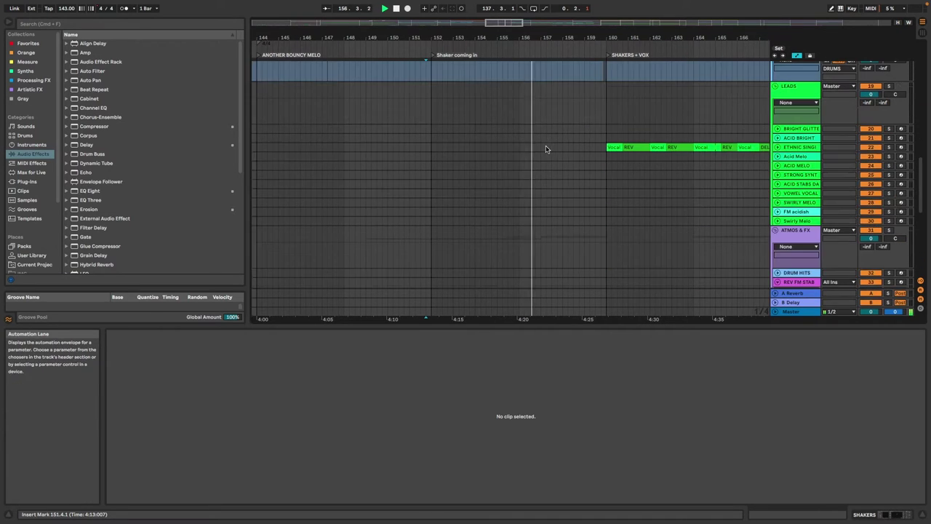
scroll(546, 176, "down", 3)
scroll(548, 116, "down", 3)
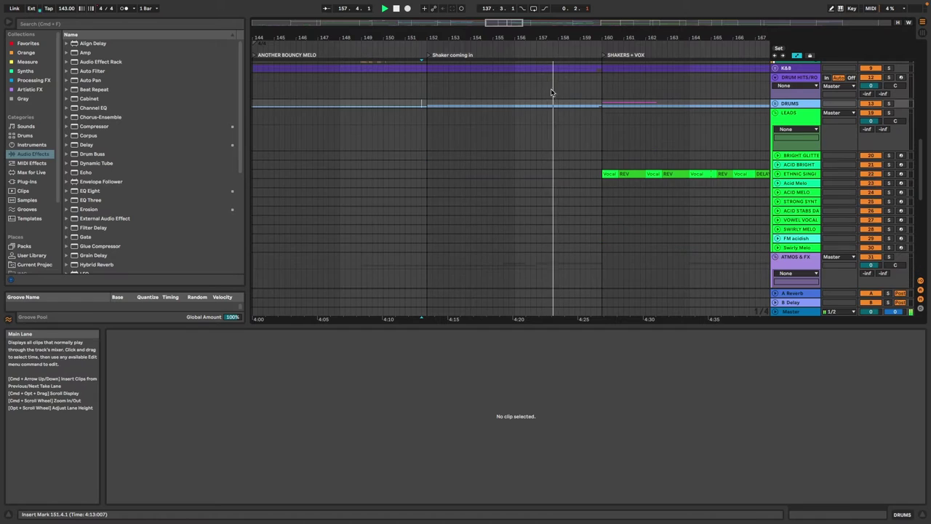
scroll(553, 94, "down", 3)
scroll(545, 126, "down", 6)
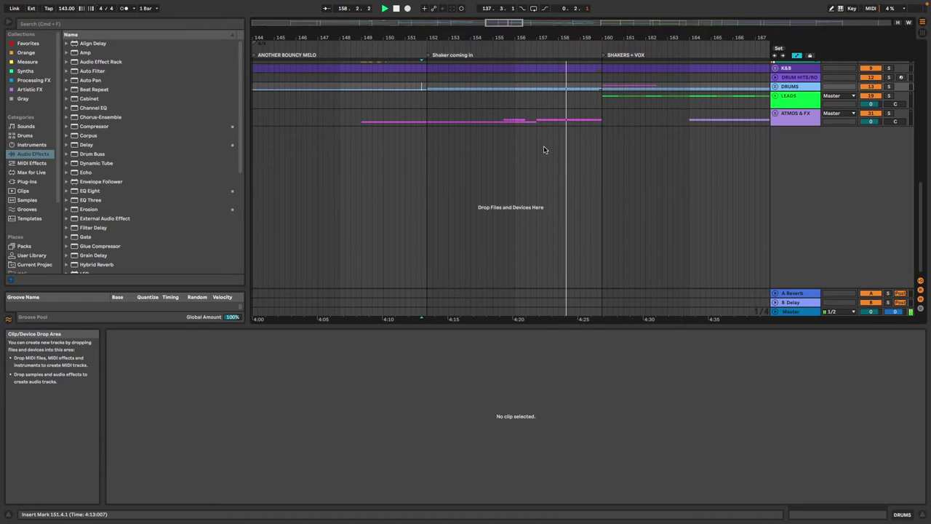
left_click(777, 114)
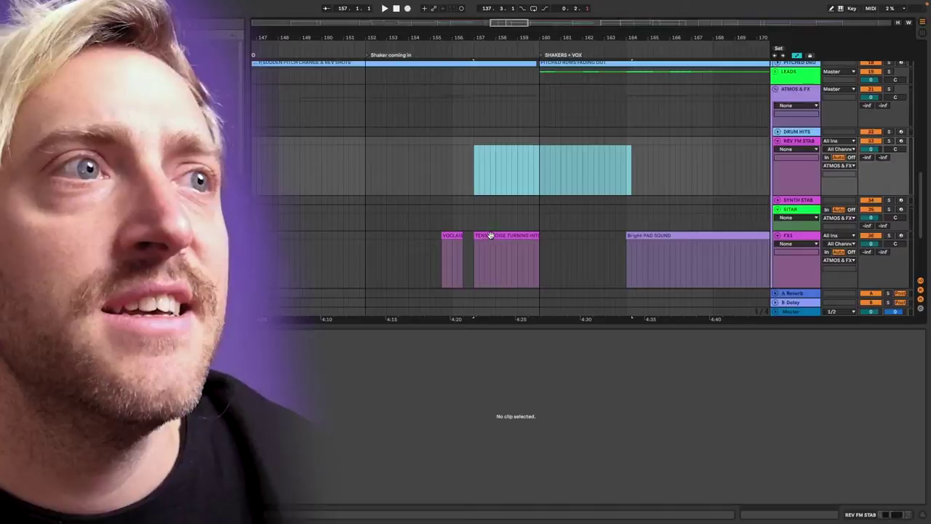
Locate the VOCLAISH NOISE SHOT clip on the FX1 track and audition the reference from 155.2, just before it.
scroll(466, 240, "up", 10)
left_click(433, 243)
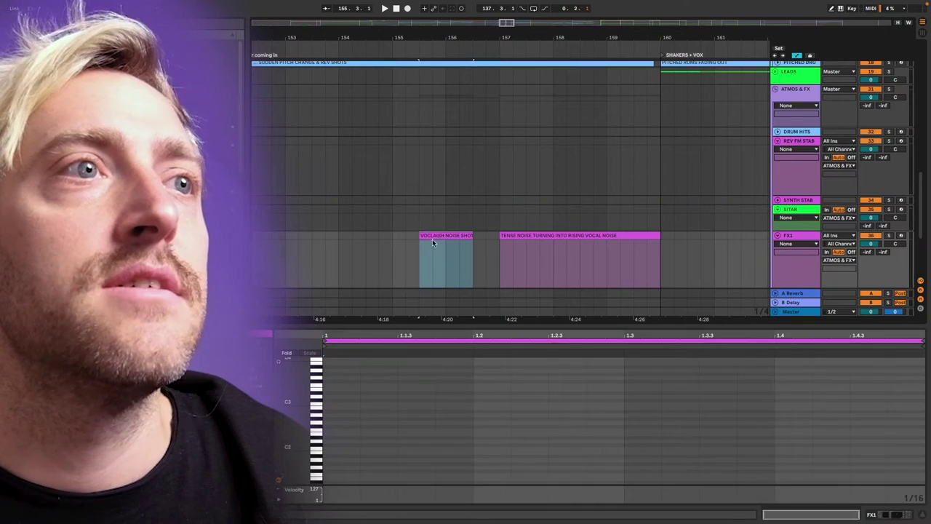
left_click(420, 243)
scroll(419, 243, "right", 2)
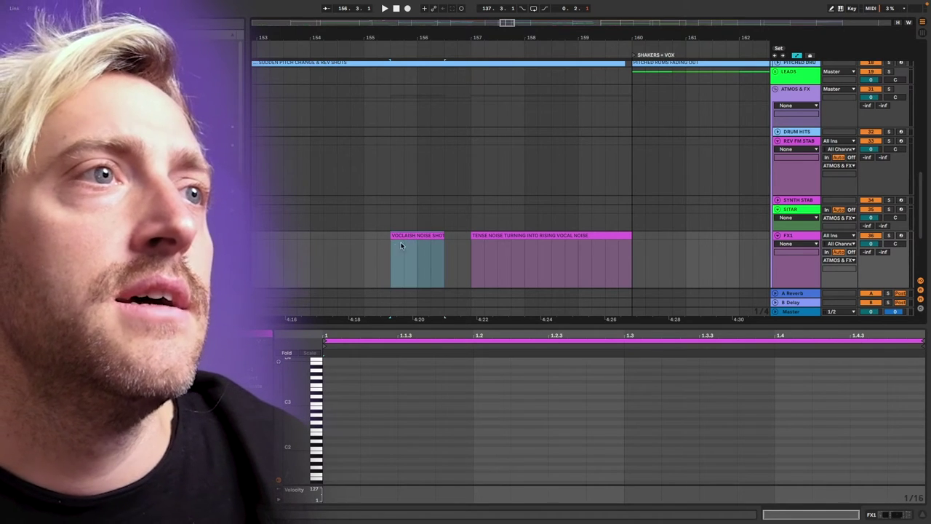
left_click(378, 254)
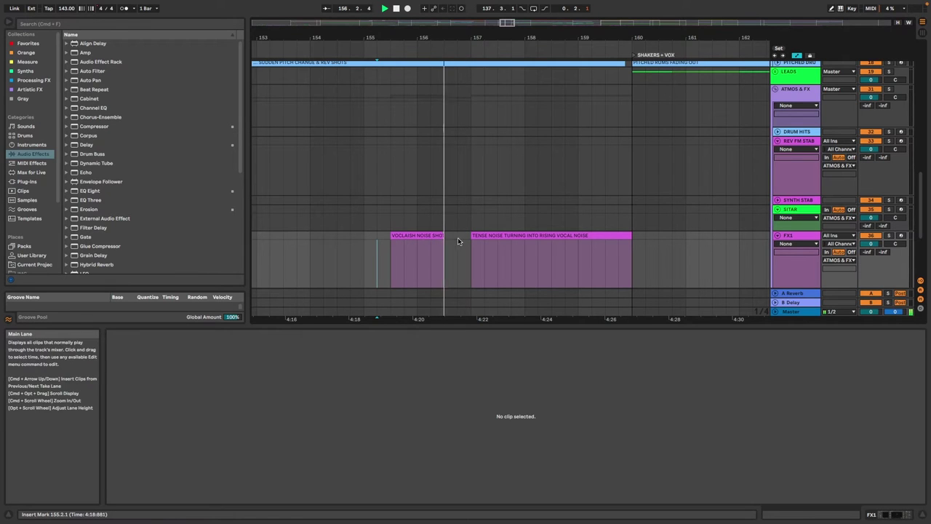
Audition the reference over 156.2 to 156.4, around the end of the VOCLAISH NOISE SHOT clip on FX1.
scroll(426, 249, "down", 3)
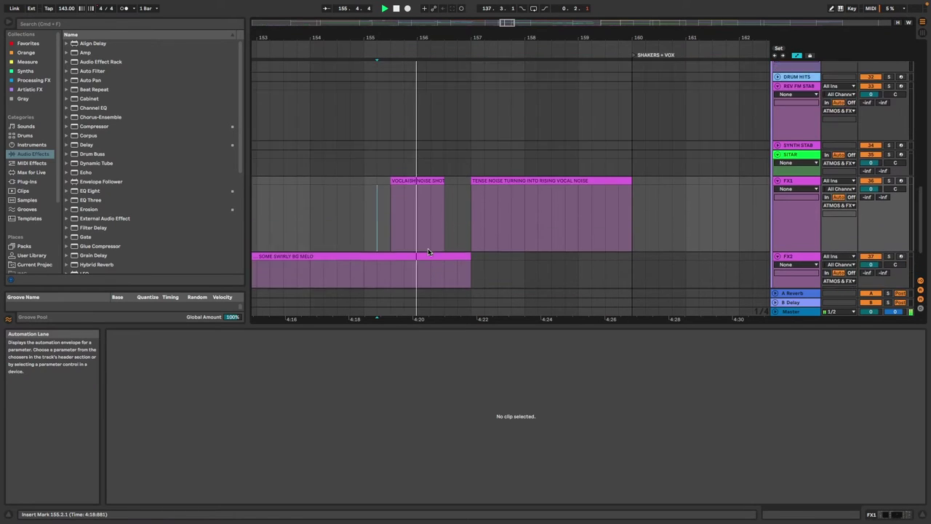
scroll(428, 251, "up", 4)
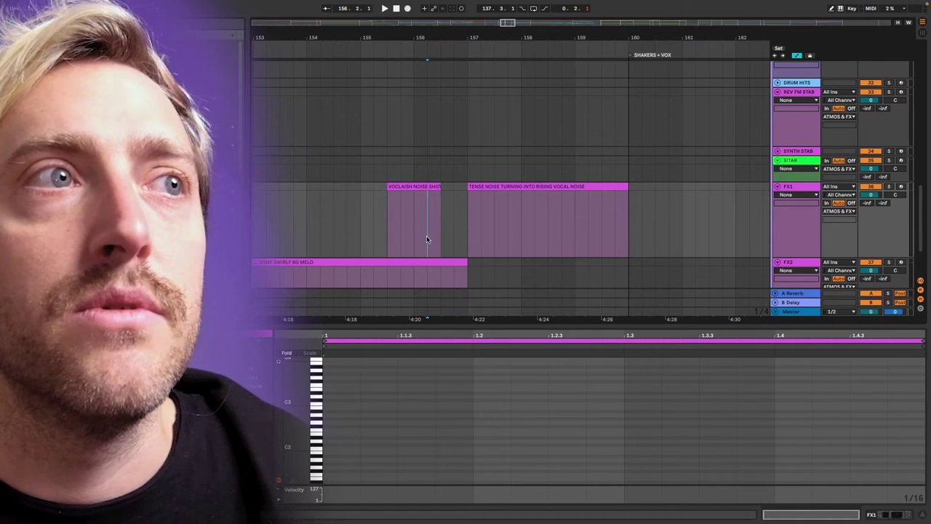
left_click_drag(427, 239, 452, 240)
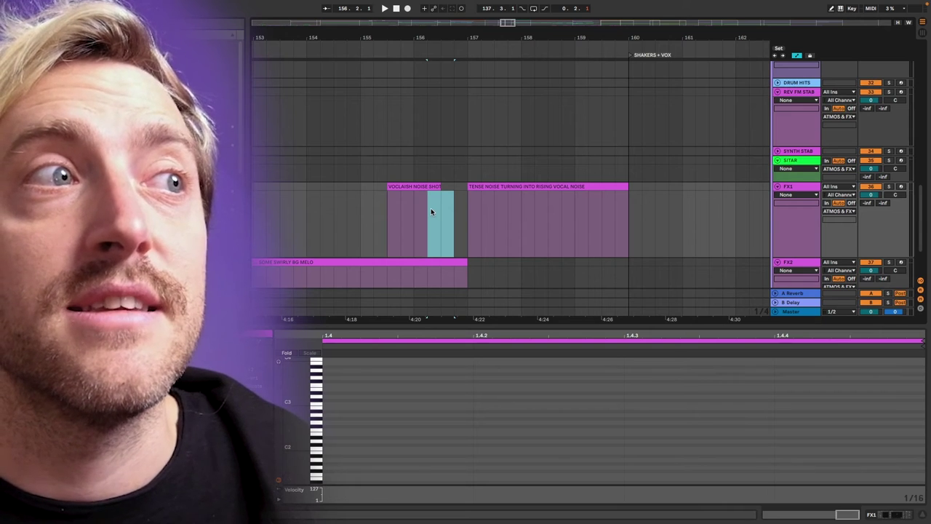
key("space")
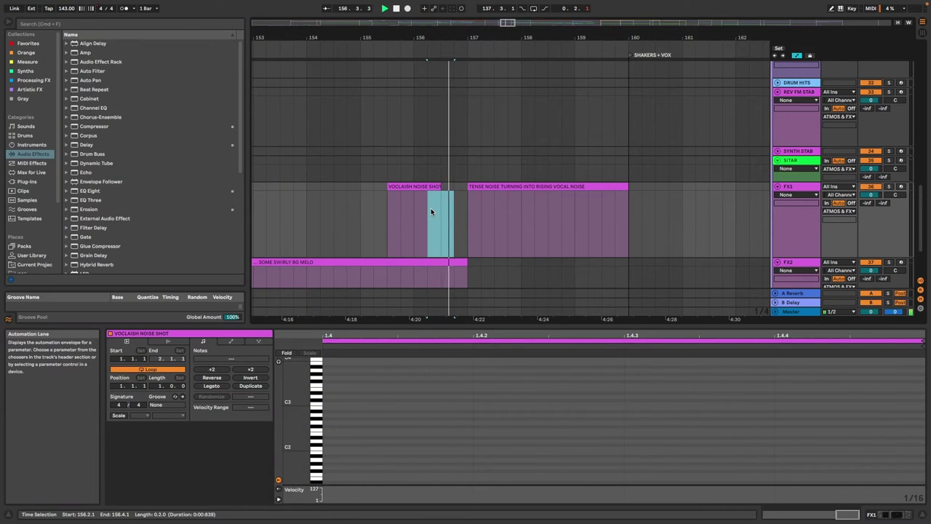
key("space")
key("space")
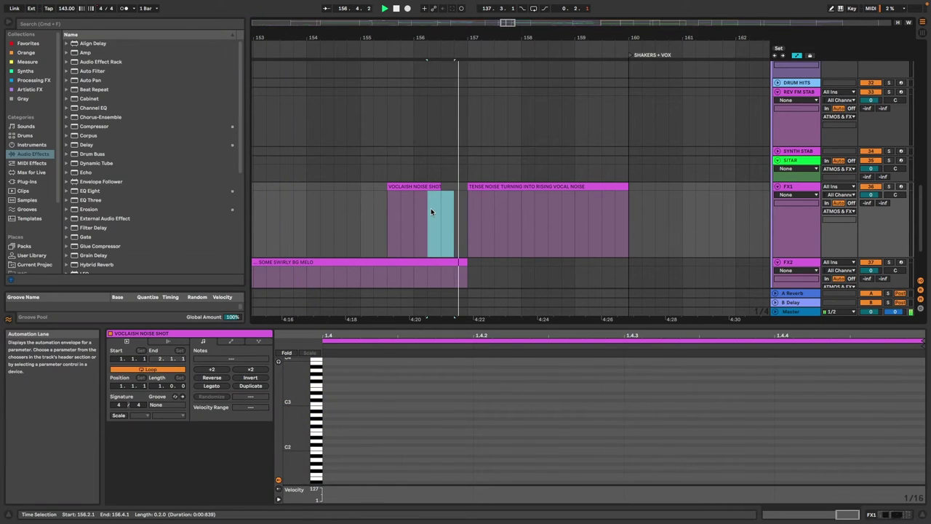
key("space")
Audition the TENSE NOISE TURNING INTO RISING VOCAL NOISE clip on FX1 from bar 157 to 160, and mark its last bar.
left_click(472, 210)
scroll(472, 213, "right", 2)
scroll(425, 210, "down", 2)
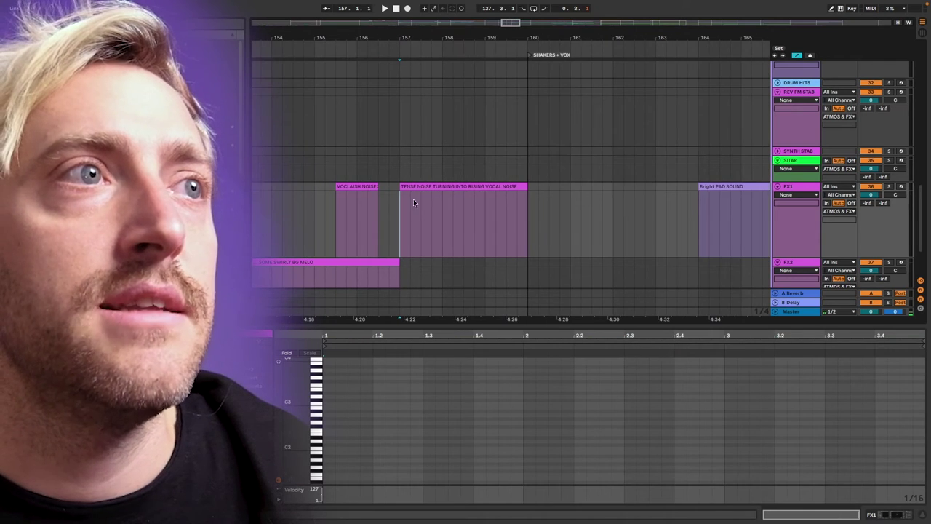
left_click_drag(401, 215, 527, 216)
key("space")
scroll(436, 220, "right", 2)
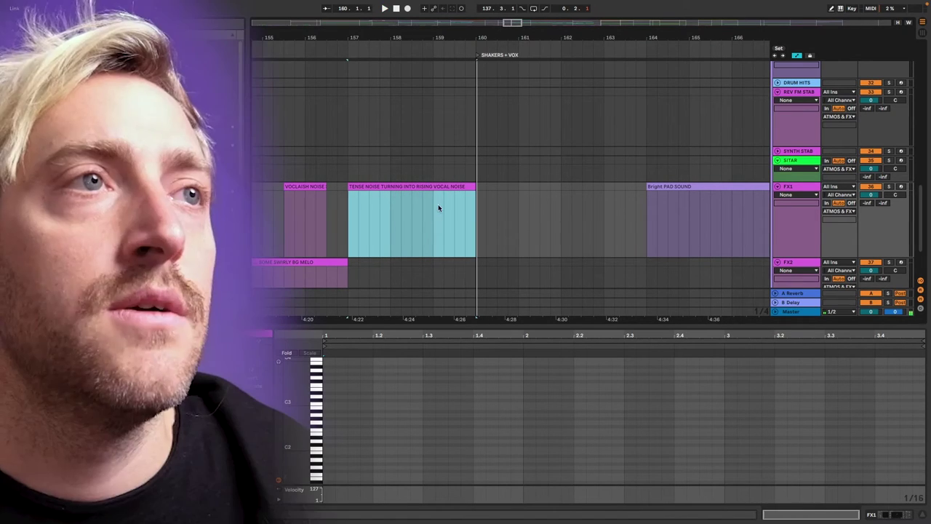
left_click_drag(432, 268, 476, 268)
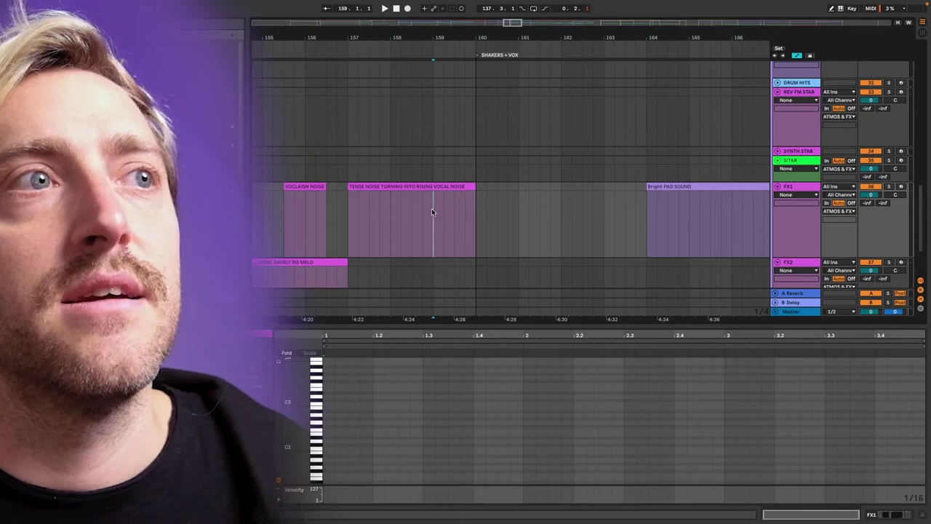
left_click_drag(432, 218, 476, 215)
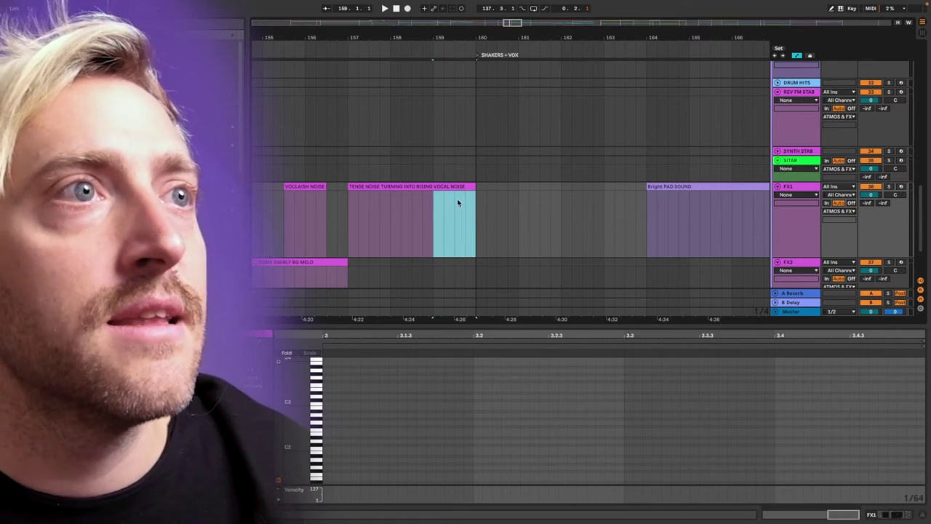
Unfold the LEADS group, and mark the last beat before the SHAKERS + VOX section on the K&B group.
scroll(463, 217, "up", 15)
scroll(498, 222, "down", 4)
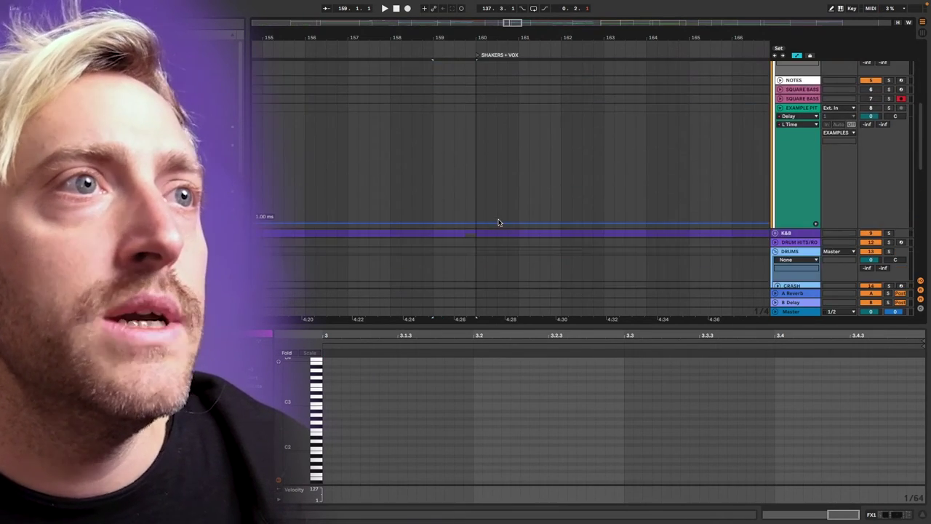
scroll(498, 222, "down", 5)
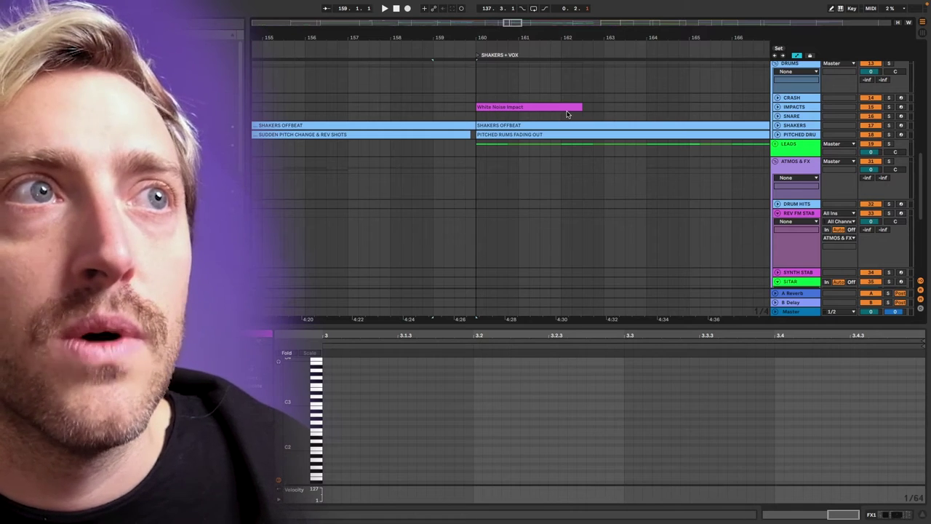
left_click(775, 144)
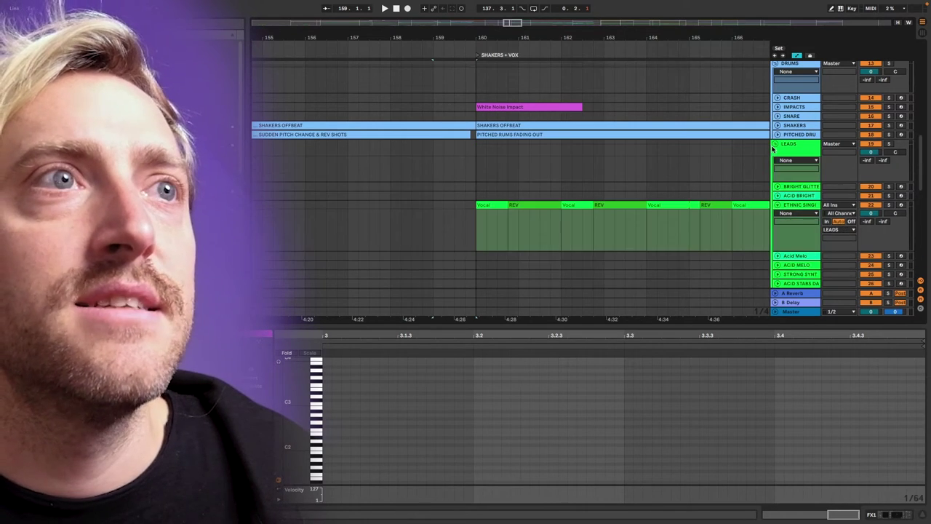
scroll(532, 189, "down", 4)
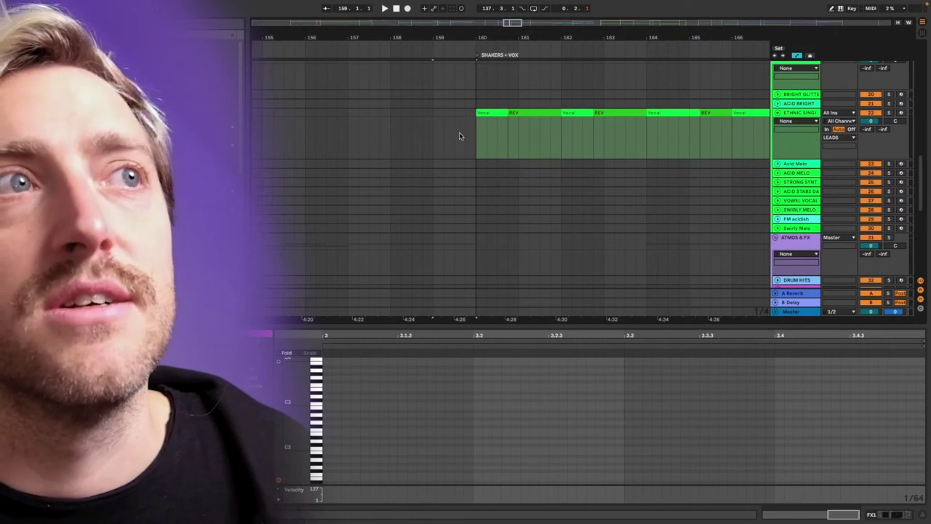
left_click(403, 137)
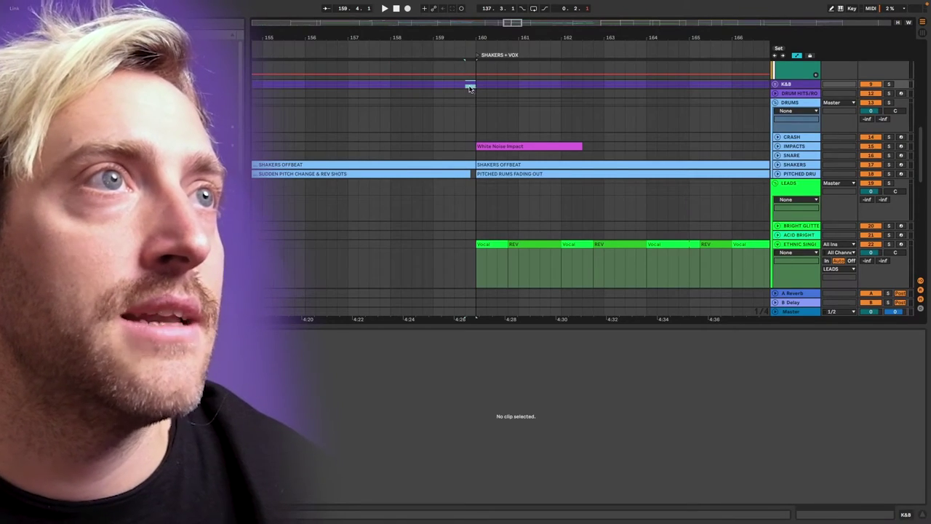
left_click(467, 86)
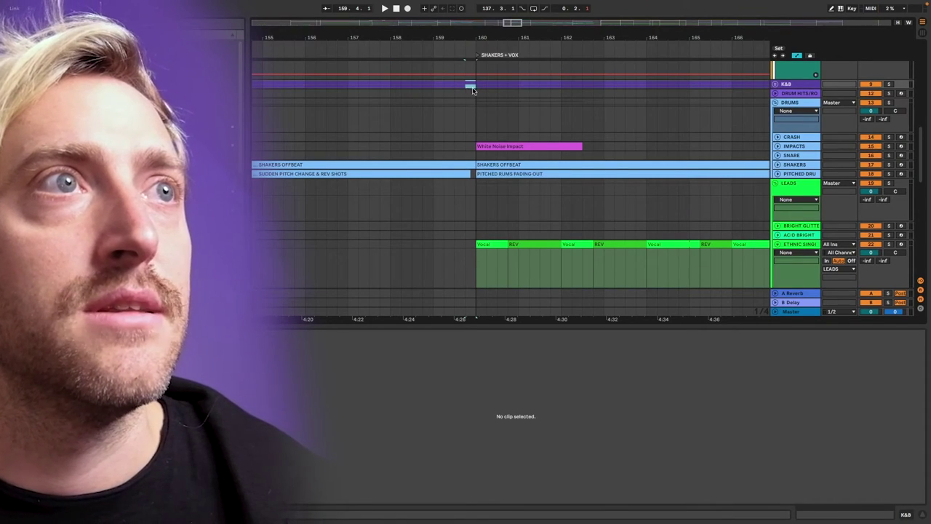
Audition the reference from 159.1 into SHAKERS + VOX, selecting the Vocal and REV clips on ETHNIC SINGING as they play.
left_click(435, 207)
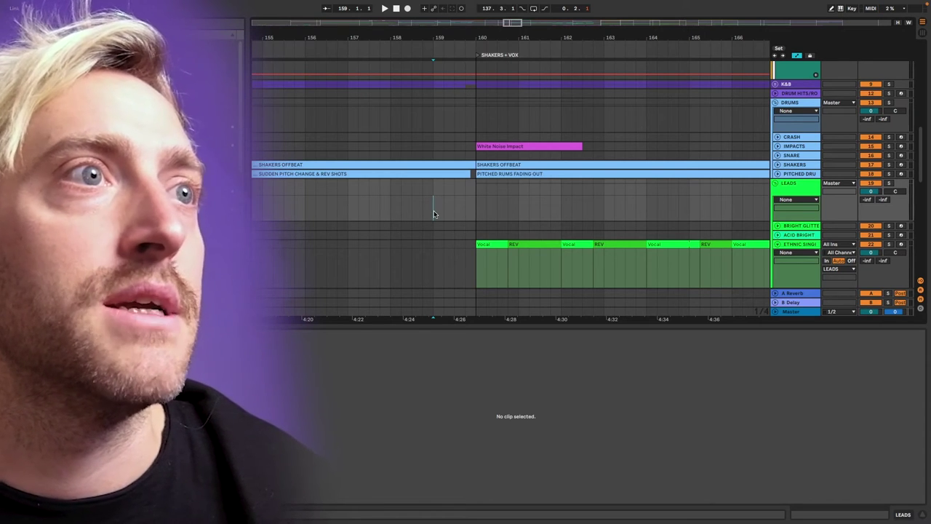
key("space")
scroll(497, 216, "down", 2)
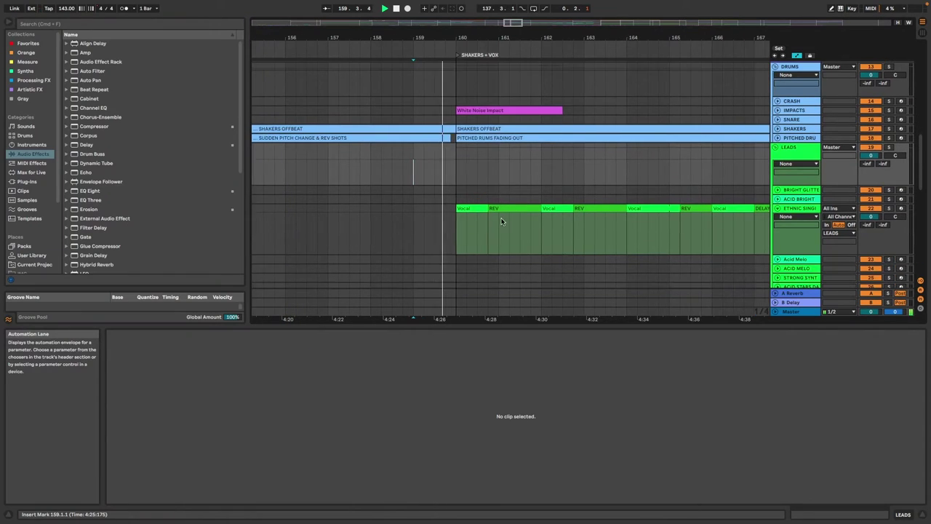
left_click(475, 209)
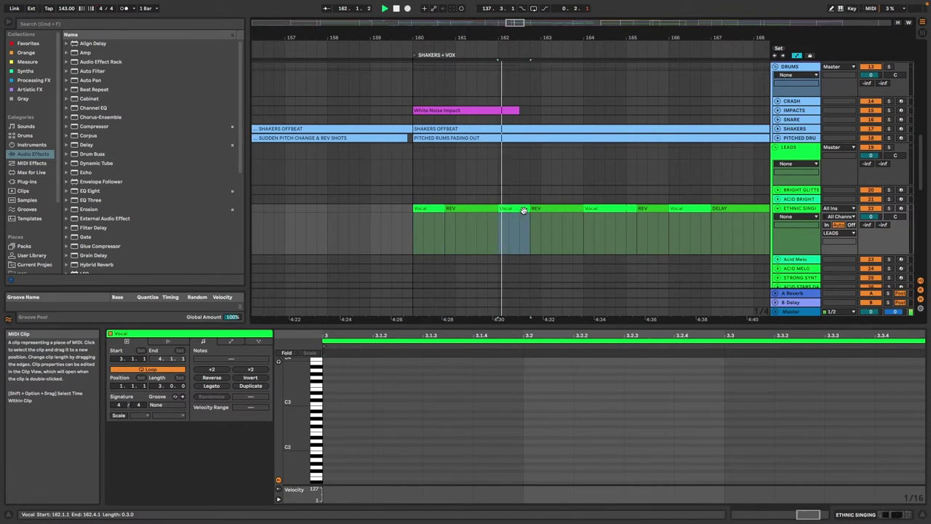
scroll(512, 218, "down", 2)
left_click(517, 208)
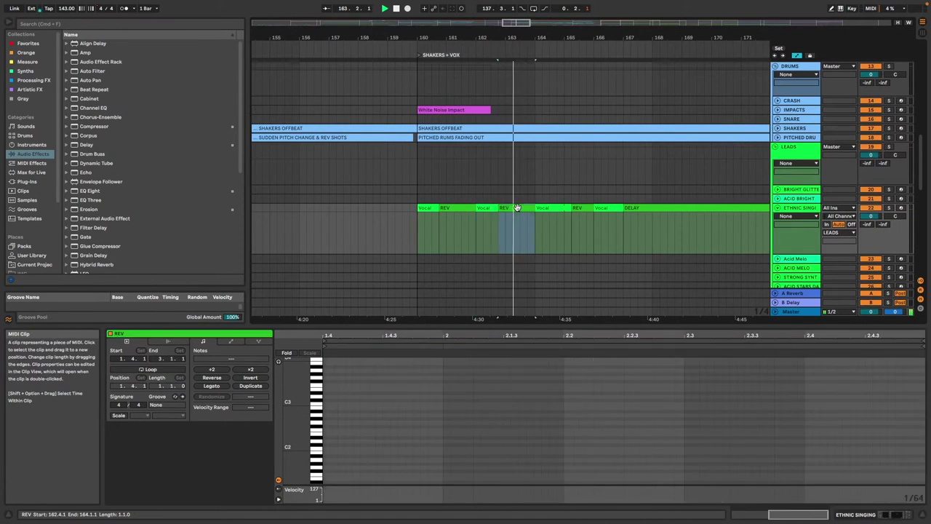
Follow the playback up to the Rhythm change section, examining the Bright PAD SOUND clip on FX1 and the DELAY clip on ETHNIC SINGING.
scroll(547, 215, "down", 3)
scroll(545, 218, "down", 5)
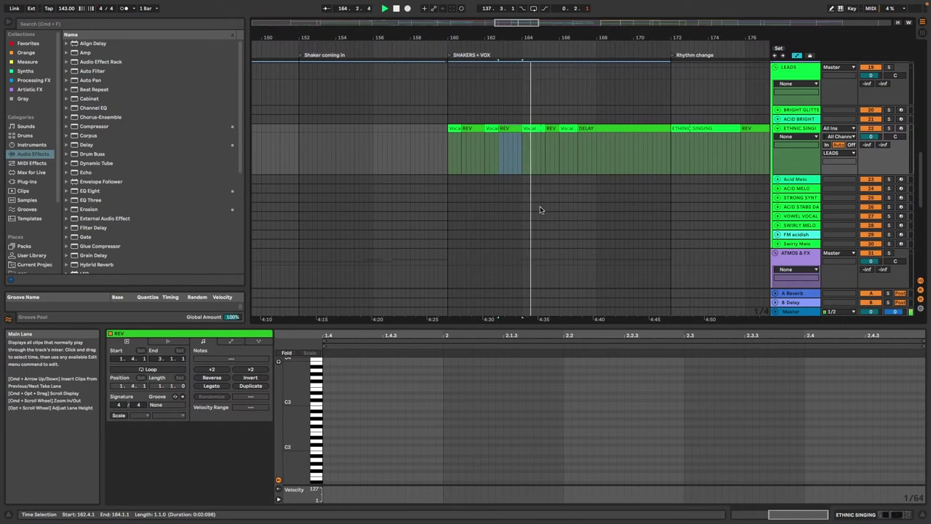
scroll(568, 138, "down", 6)
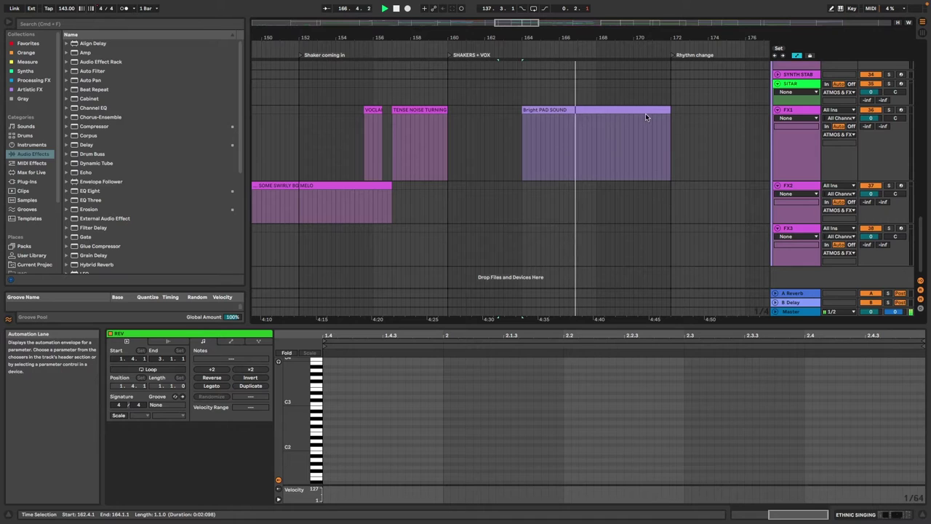
scroll(645, 112, "up", 6)
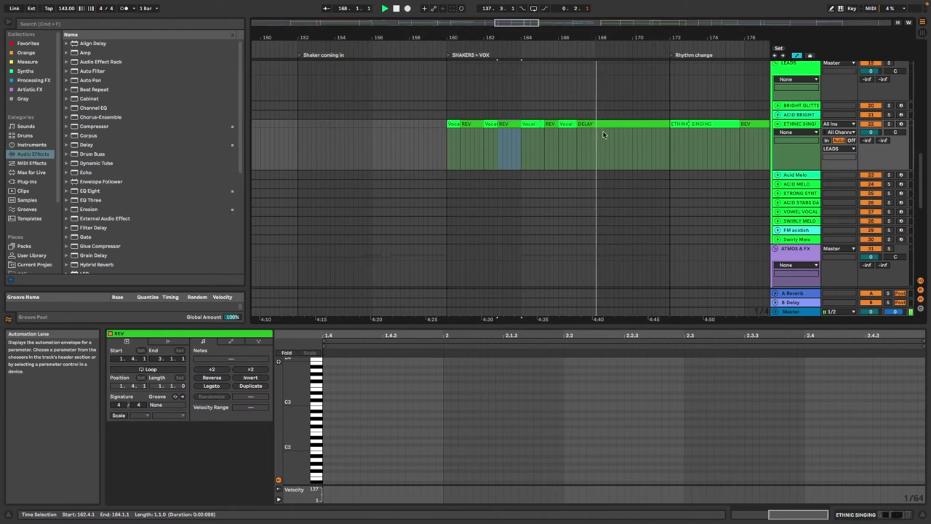
scroll(602, 134, "right", 3)
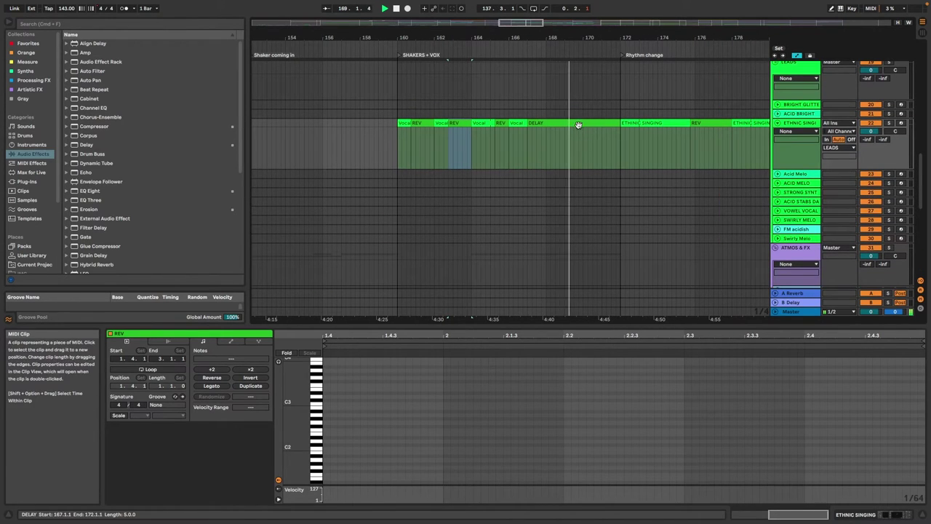
scroll(601, 129, "down", 5)
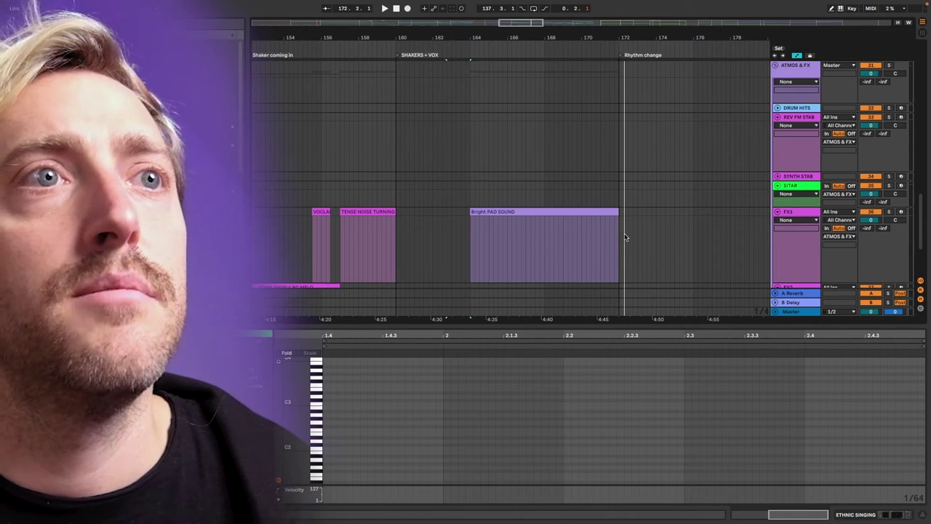
Place the insert mark at 171.4, just before Rhythm change, and unfold the SHAKERS and PITCHED DRUMS tracks.
left_click(611, 152)
scroll(625, 162, "up", 2)
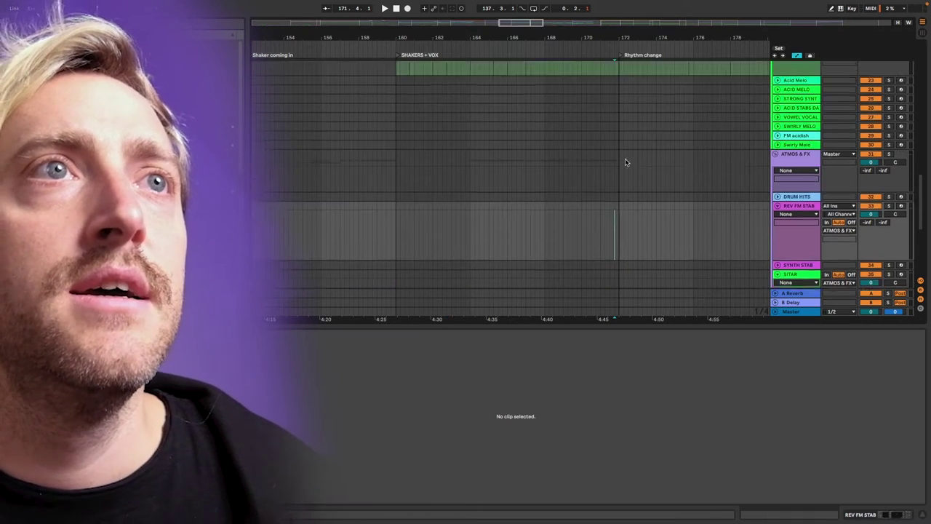
scroll(625, 162, "up", 3)
scroll(557, 138, "right", 3)
scroll(473, 125, "up", 2)
scroll(385, 128, "up", 2)
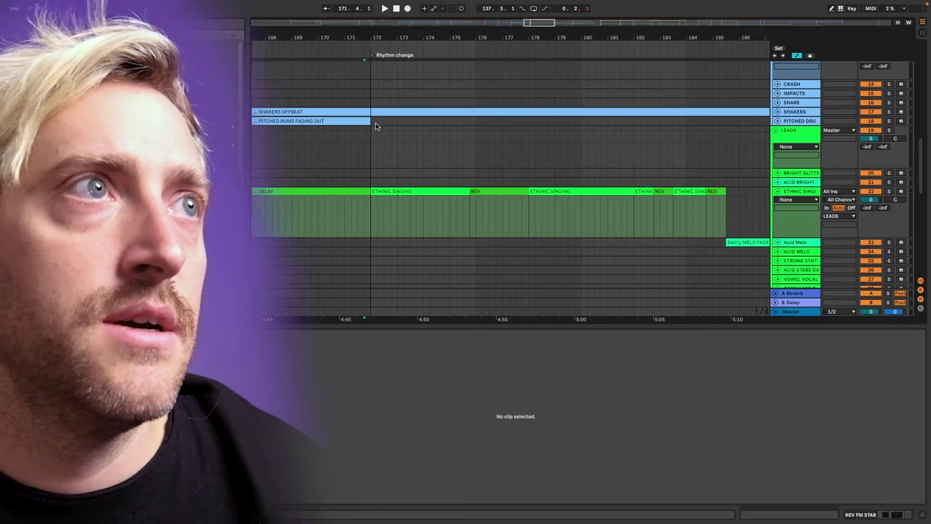
scroll(381, 124, "left", 2)
scroll(397, 120, "up", 3)
scroll(399, 127, "left", 3)
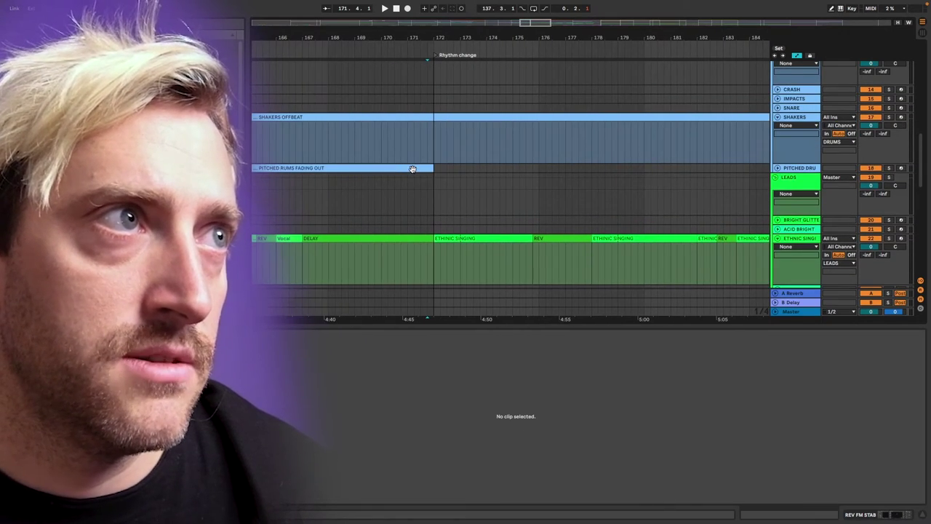
scroll(411, 168, "up", 3)
scroll(422, 164, "left", 8)
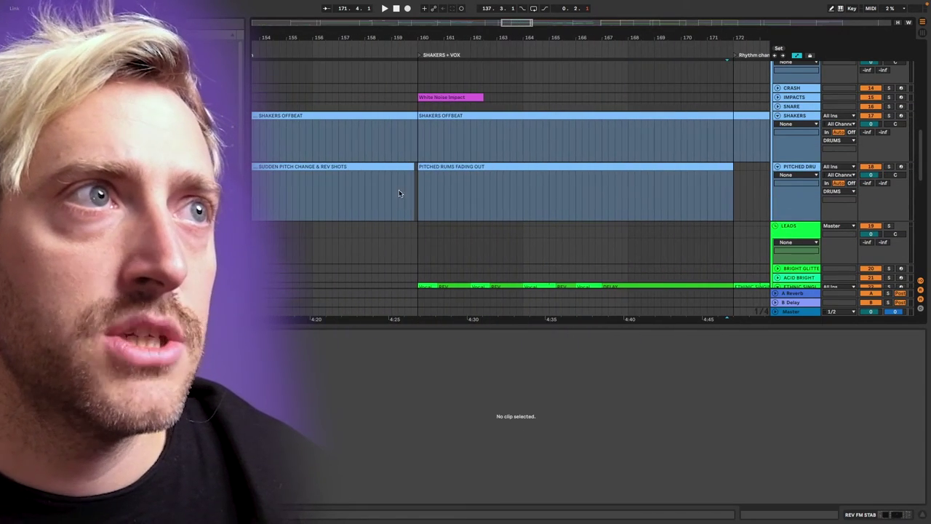
Audition the PITCHED RUMS FADING OUT clip from 165.3, from its start at bar 160 and from bar 171.
left_click(563, 187)
scroll(570, 187, "right", 2)
key("space")
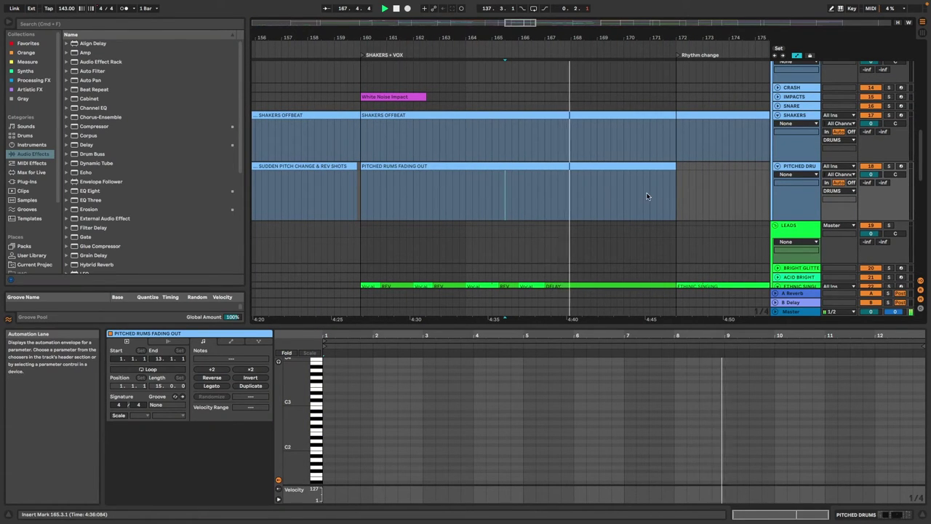
scroll(371, 180, "right", 2)
left_click(316, 188)
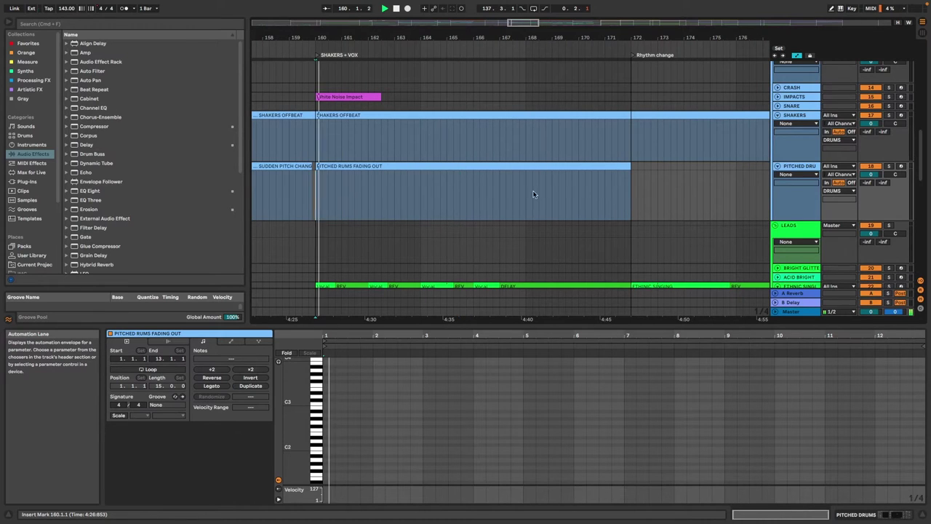
left_click(604, 188)
key("space")
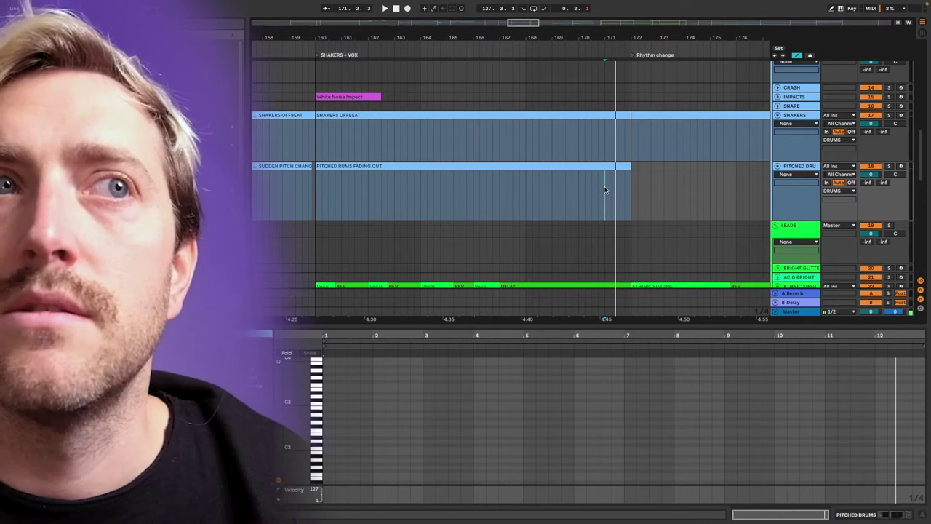
Mark the last bar of the fading pitched drums clip, and audition the reference from 171.3 into the Rhythm change section.
left_click_drag(603, 191, 632, 187)
scroll(551, 196, "right", 2)
left_click(568, 195)
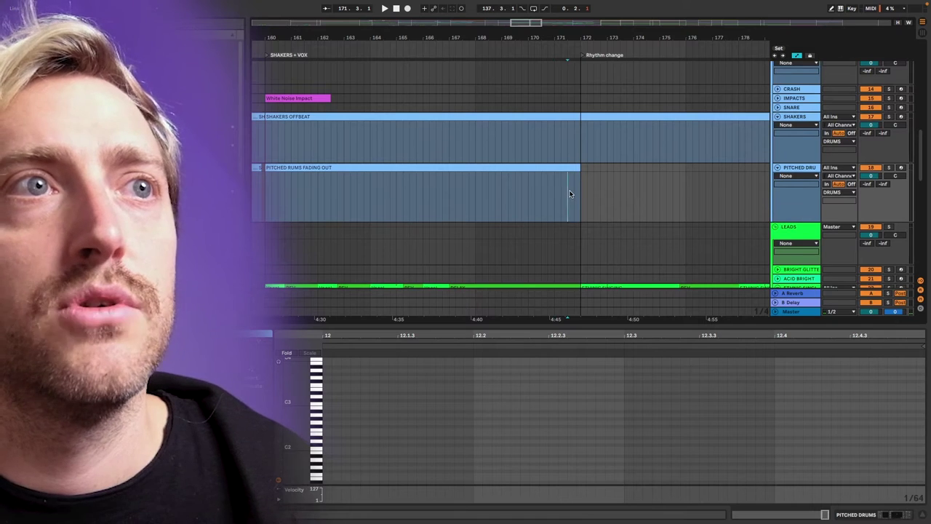
scroll(572, 198, "down", 3)
scroll(571, 198, "right", 1)
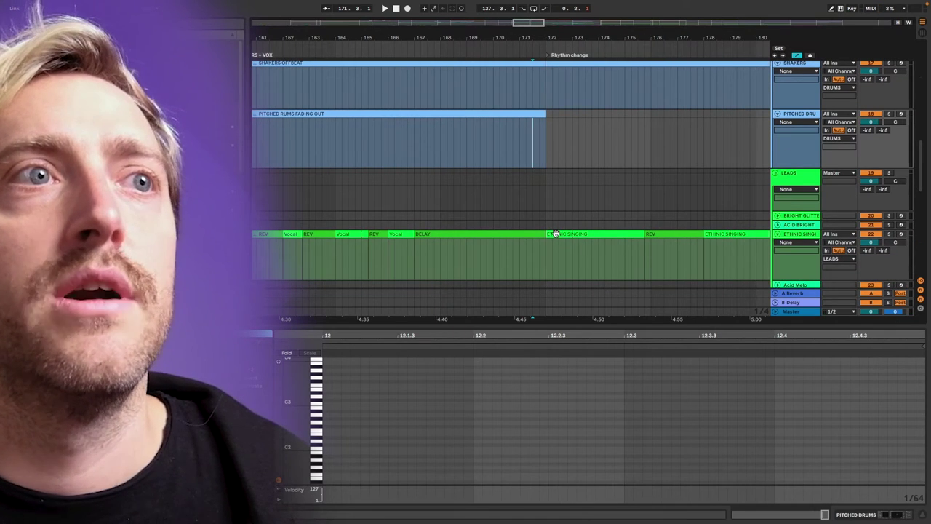
key("space")
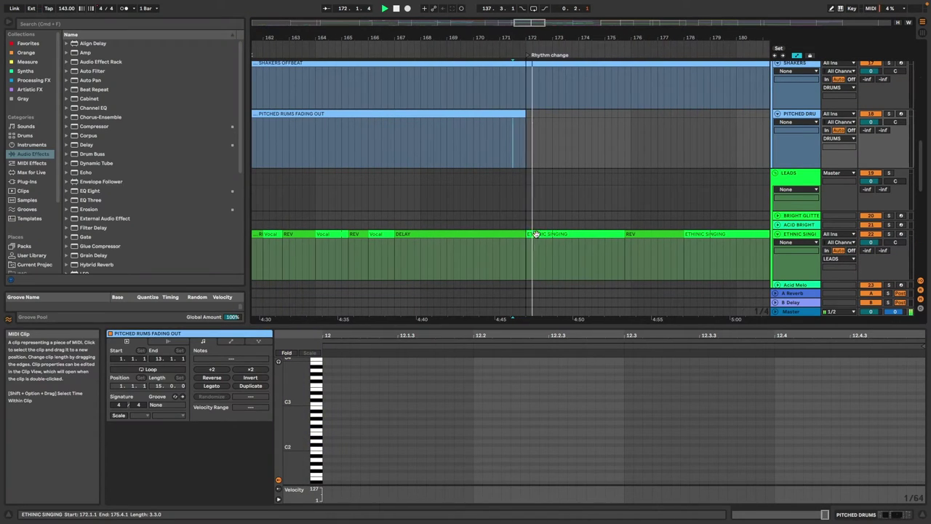
scroll(606, 250, "down", 5)
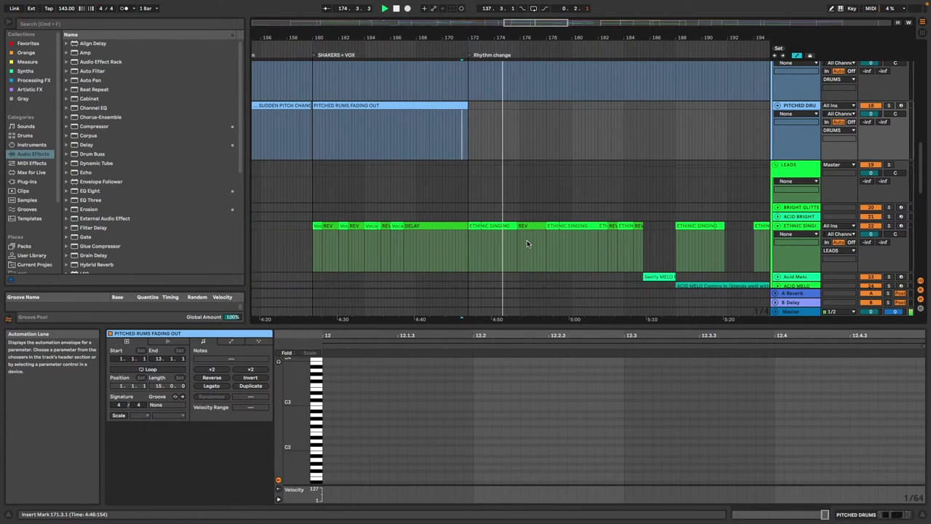
Select the REV clip at 175.4 on ETHNIC SINGING and follow the Rhythm change playback, examining the vocal cuts and the Swirly MELO FADE IN clip.
left_click(499, 228)
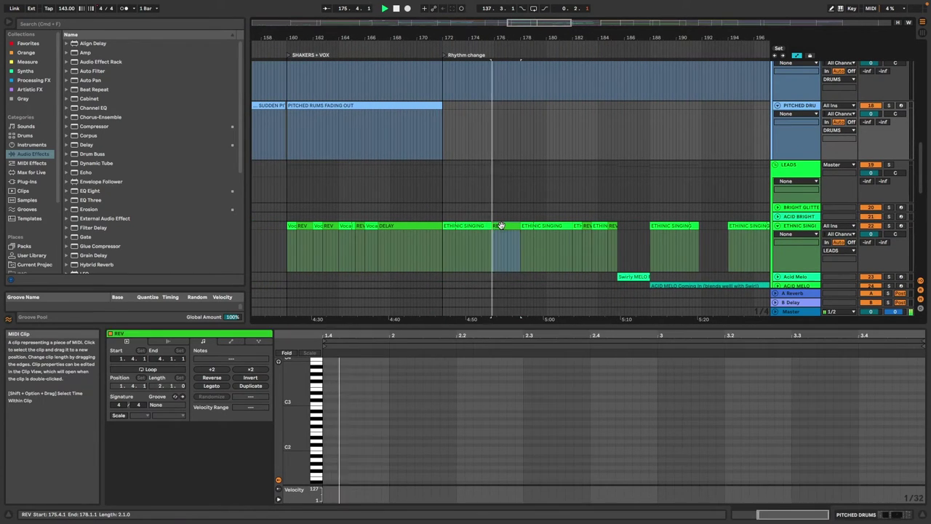
scroll(523, 225, "down", 4)
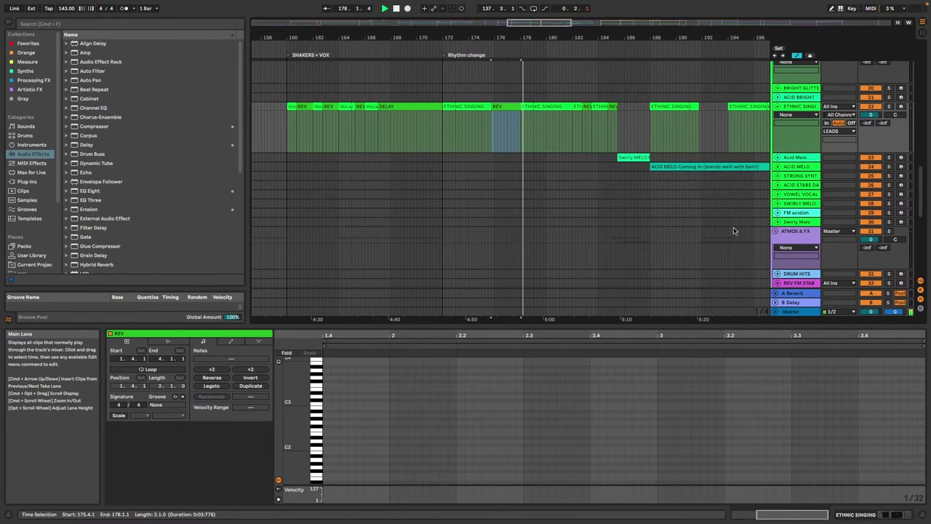
scroll(596, 223, "right", 2)
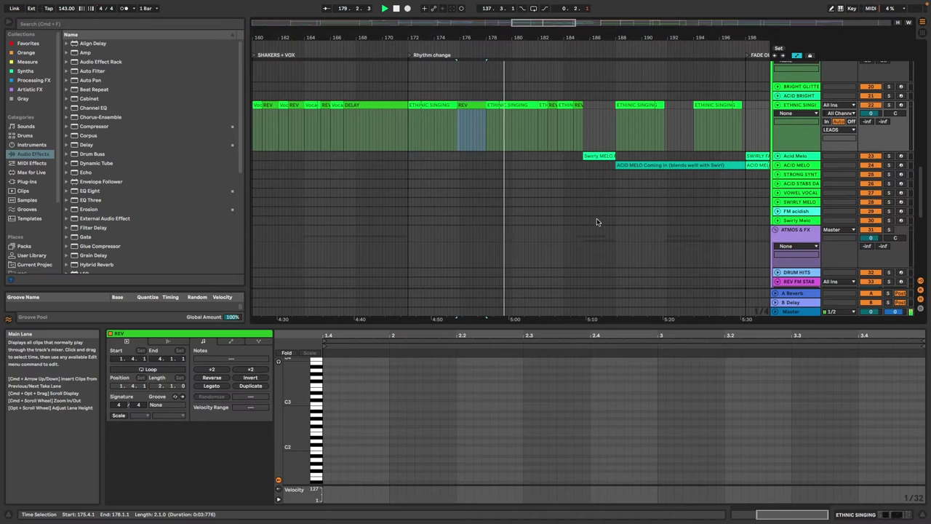
scroll(595, 220, "up", 2)
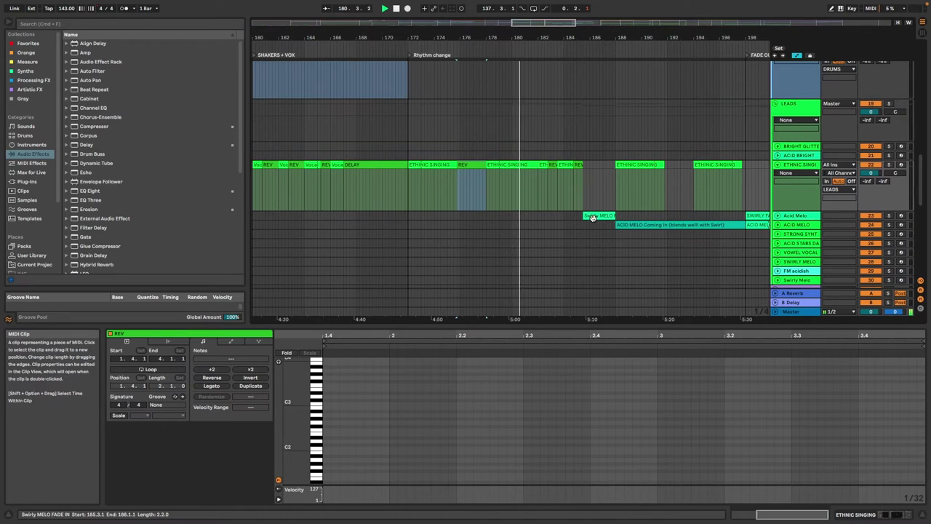
scroll(548, 194, "right", 2)
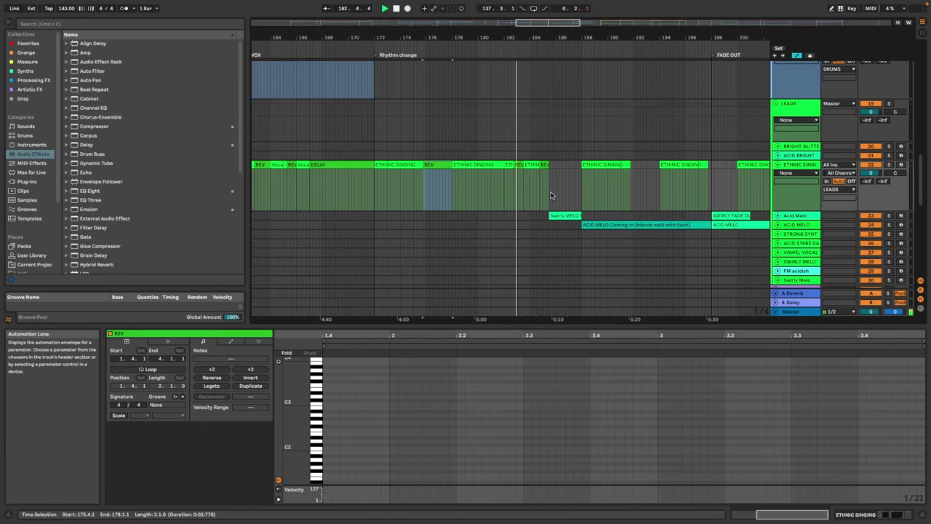
scroll(543, 197, "right", 2)
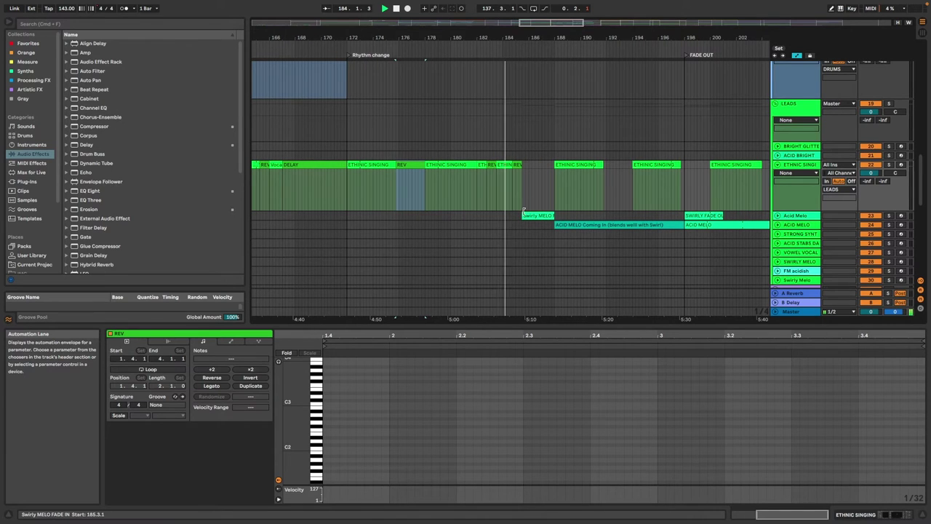
scroll(531, 214, "up", 2)
scroll(534, 224, "up", 2)
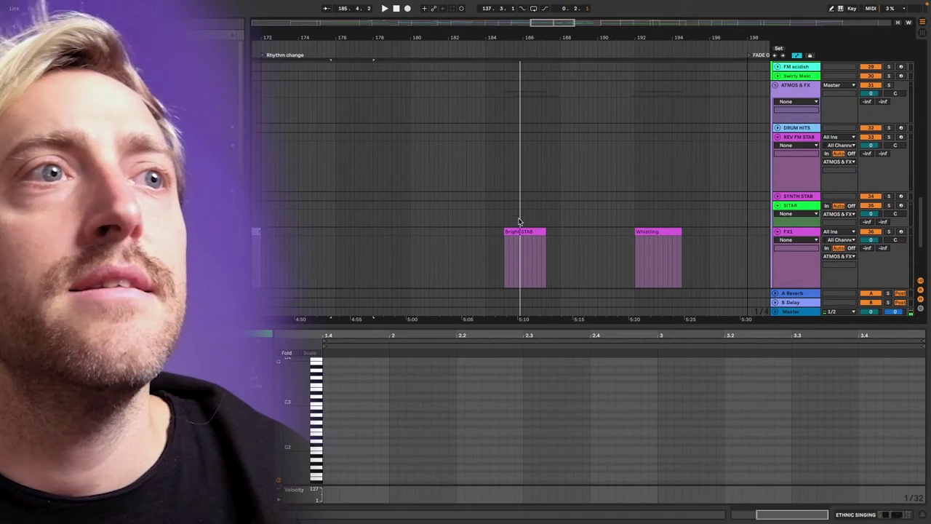
Select the Bright STAB clip on FX1, and audition the Swirly MELO FADE IN clip on Acid Melo from its start and from 184.4.
left_click(517, 221)
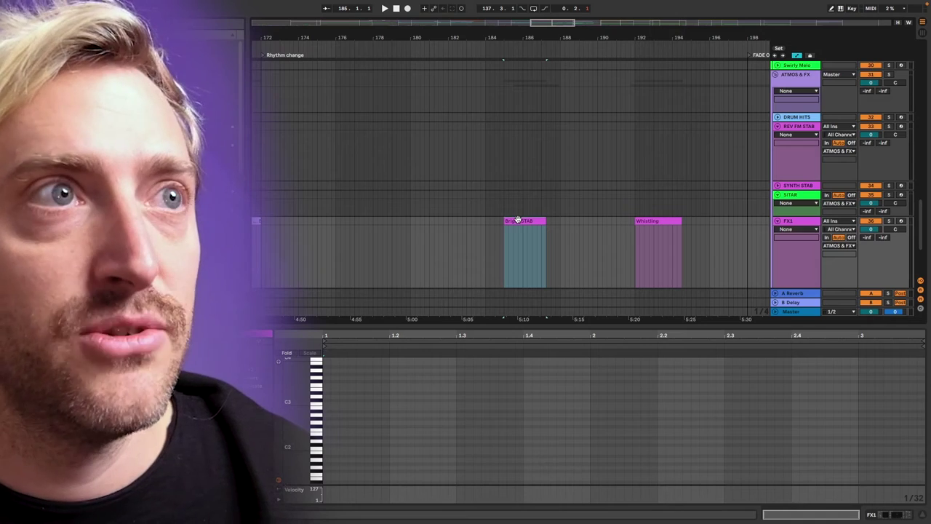
scroll(517, 221, "up", 6)
left_click(528, 194)
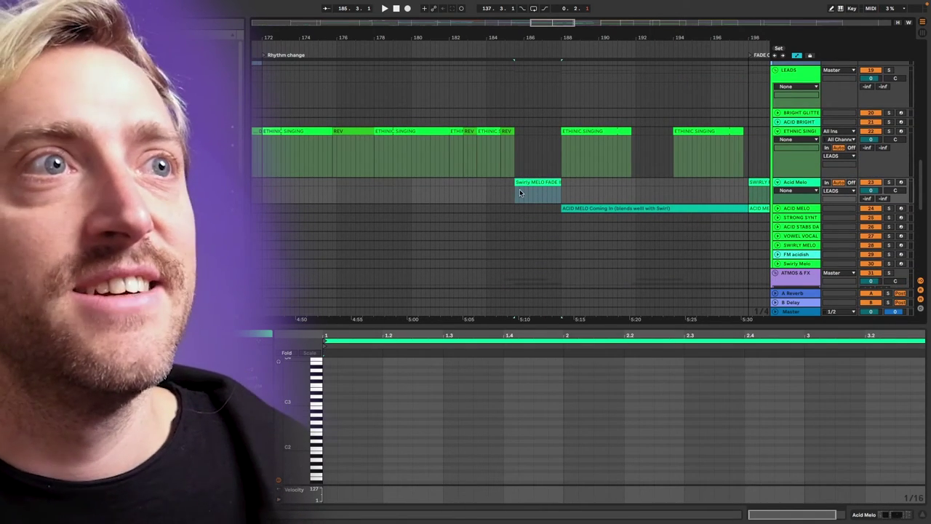
key("space")
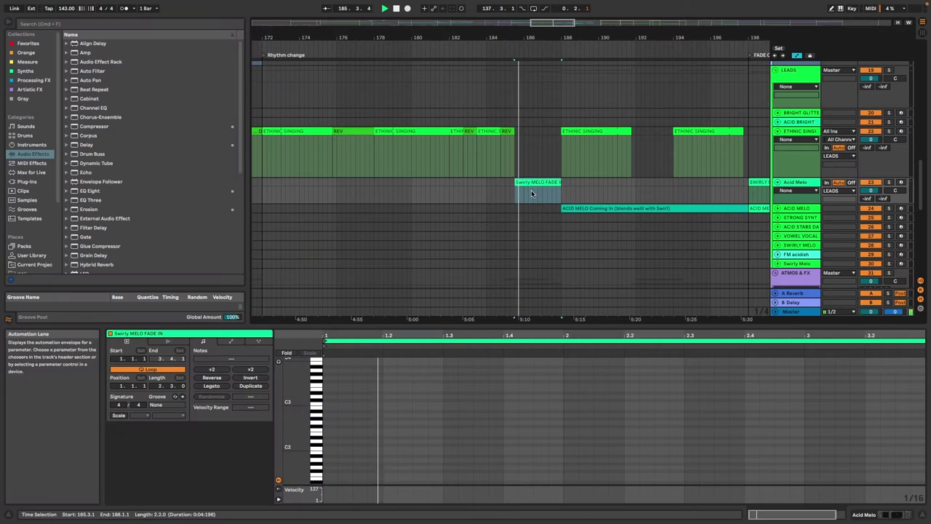
left_click(502, 197)
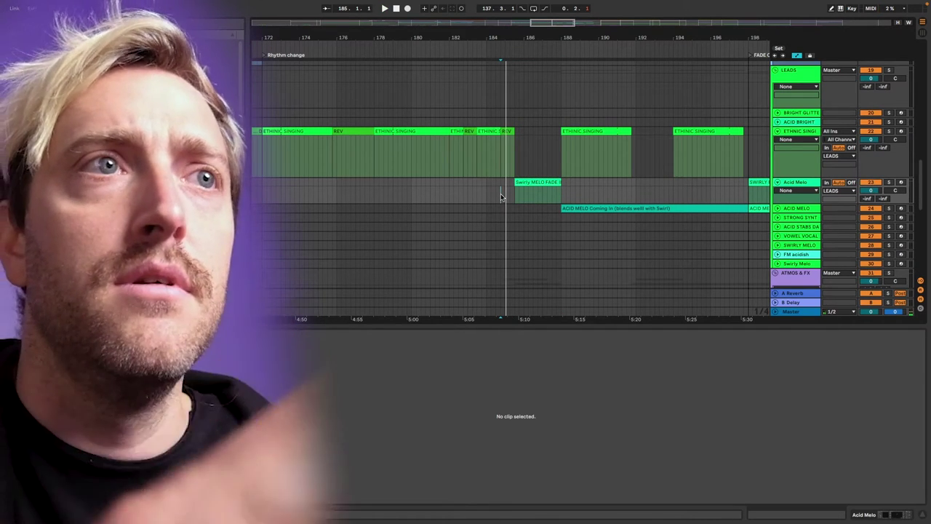
key("space")
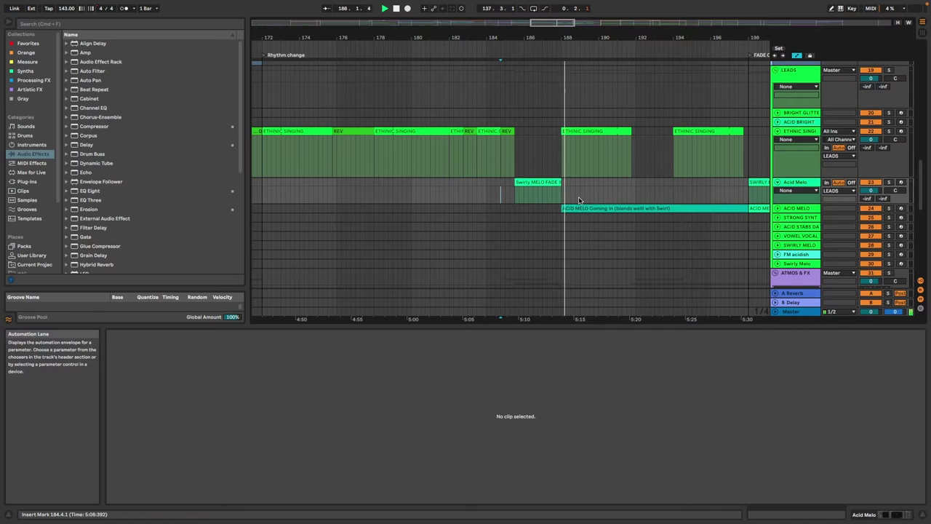
Select the ACID MELO Coming In clip at bar 188 and audition the section from its start.
left_click(555, 207)
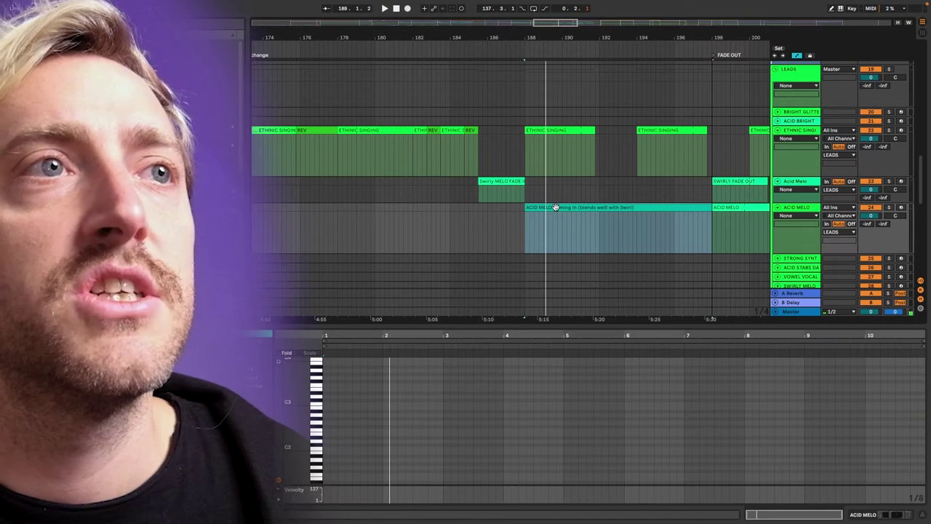
key("space")
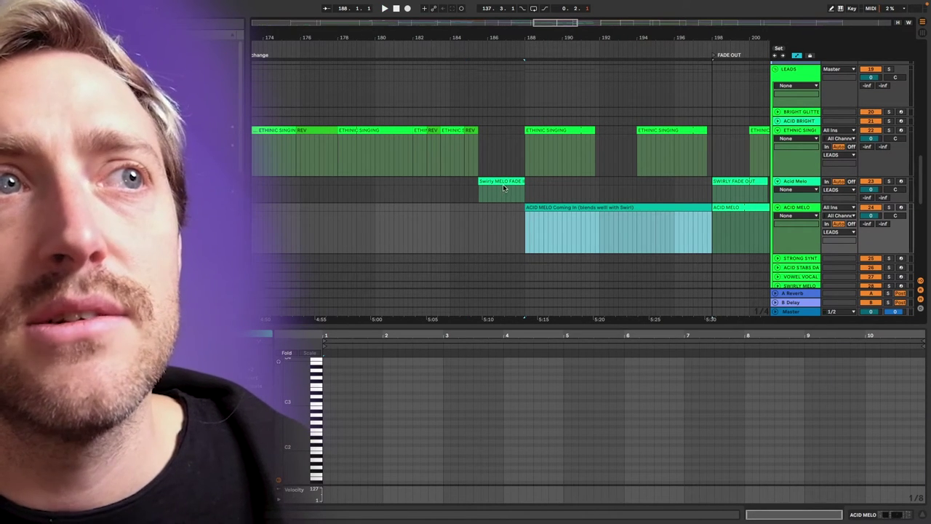
scroll(510, 222, "right", 2)
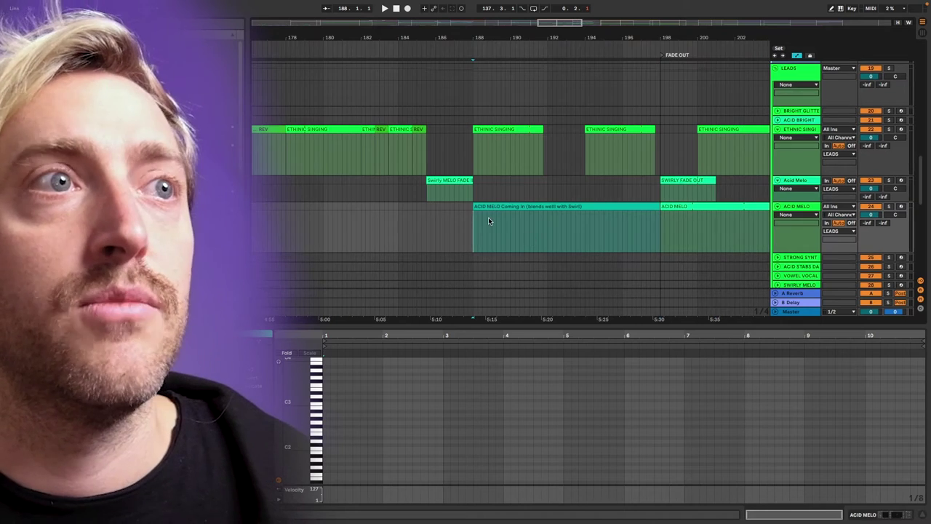
scroll(420, 229, "right", 3)
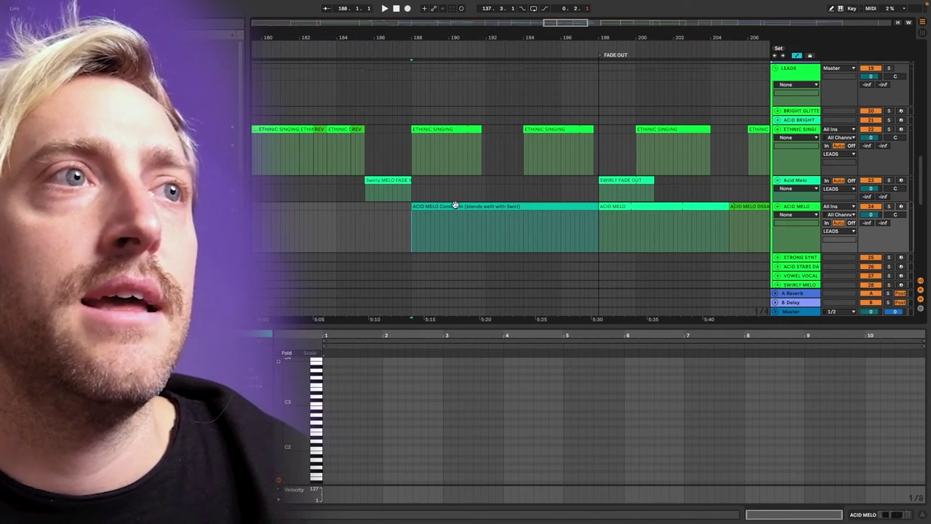
key("space")
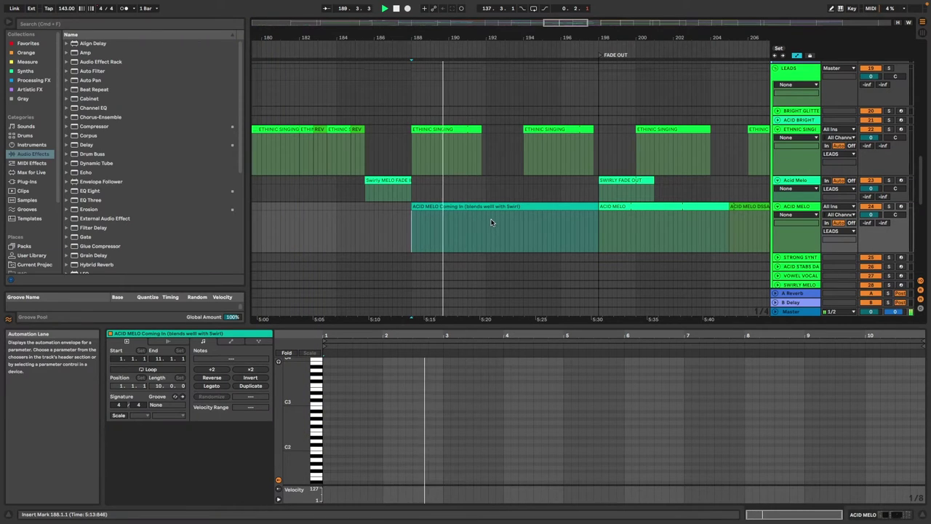
Follow the playback towards FADE OUT, examining the Whistling clip on FX1 and the swirly melody clips on FX3.
scroll(494, 225, "down", 2)
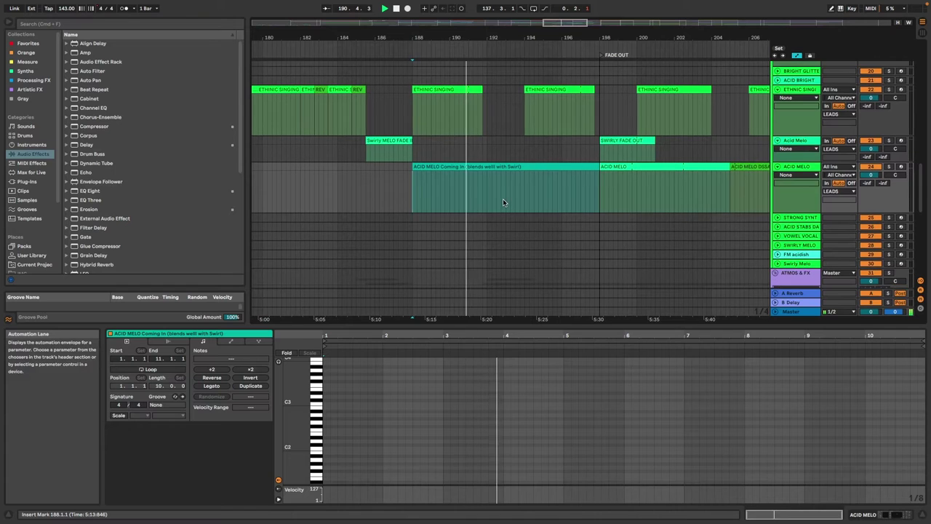
scroll(506, 226, "down", 6)
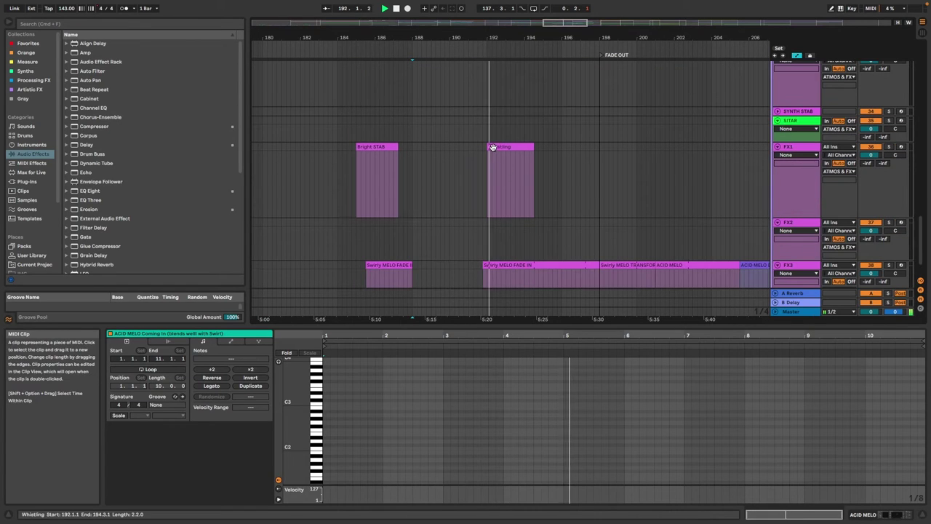
scroll(529, 223, "down", 2)
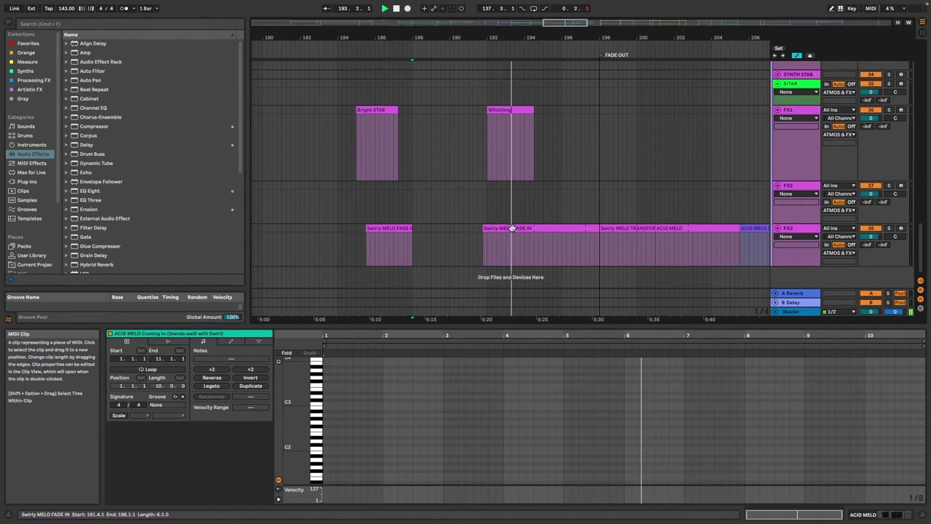
scroll(556, 243, "up", 10)
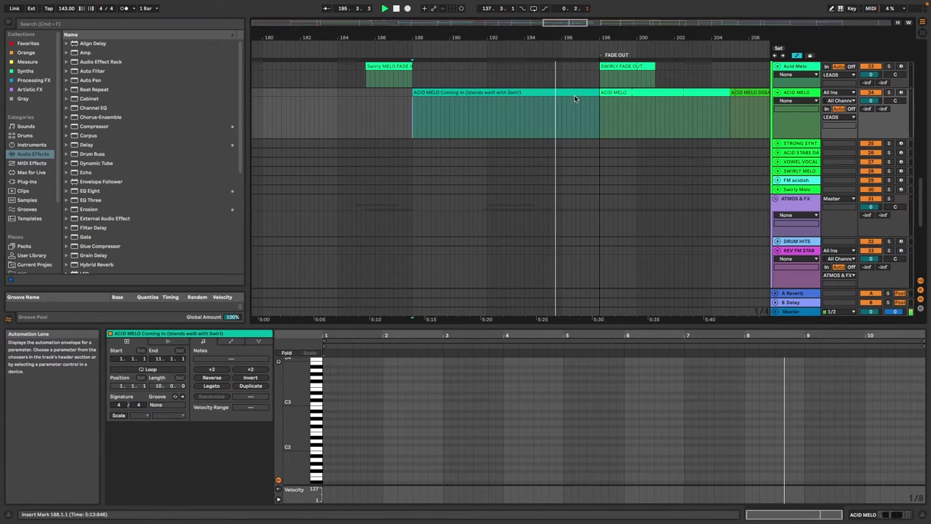
Select bars 196 to 201 on ACID MELO, across the FADE OUT marker, and audition that passage.
scroll(615, 154, "up", 3)
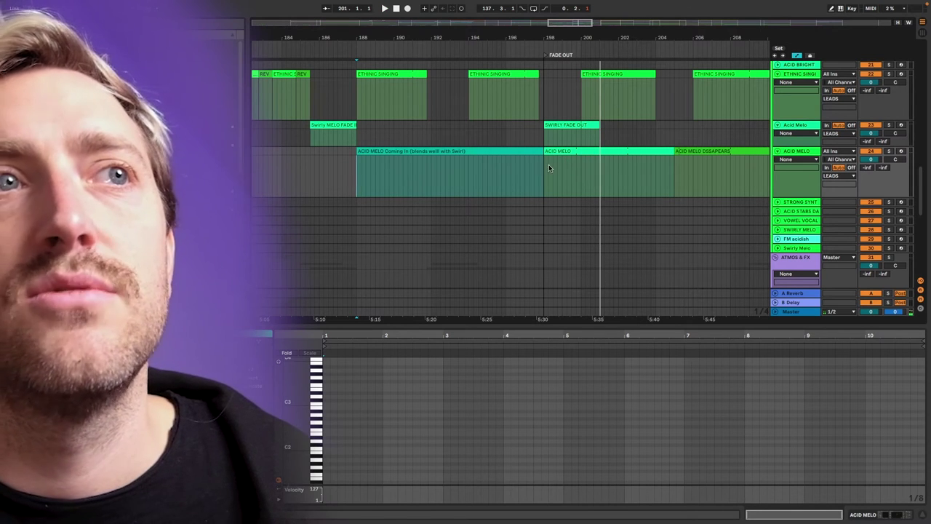
left_click_drag(507, 173, 598, 177)
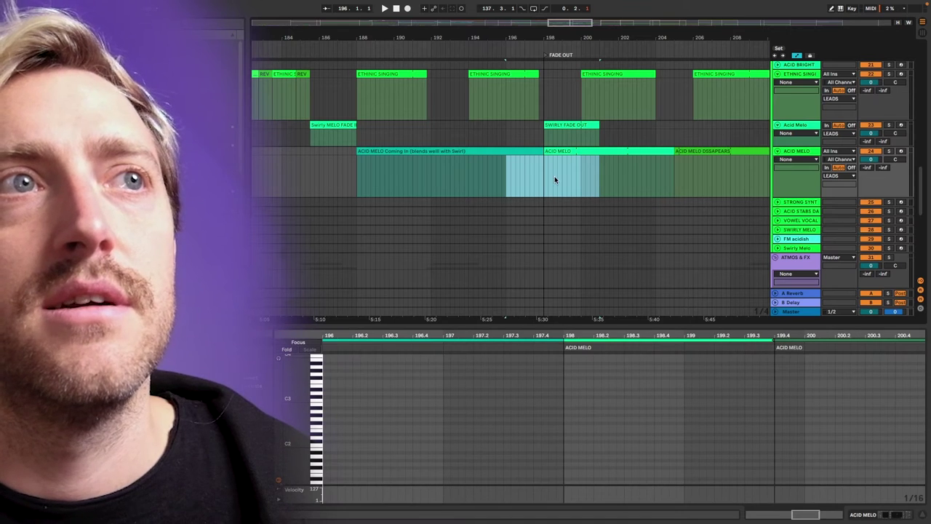
key("space")
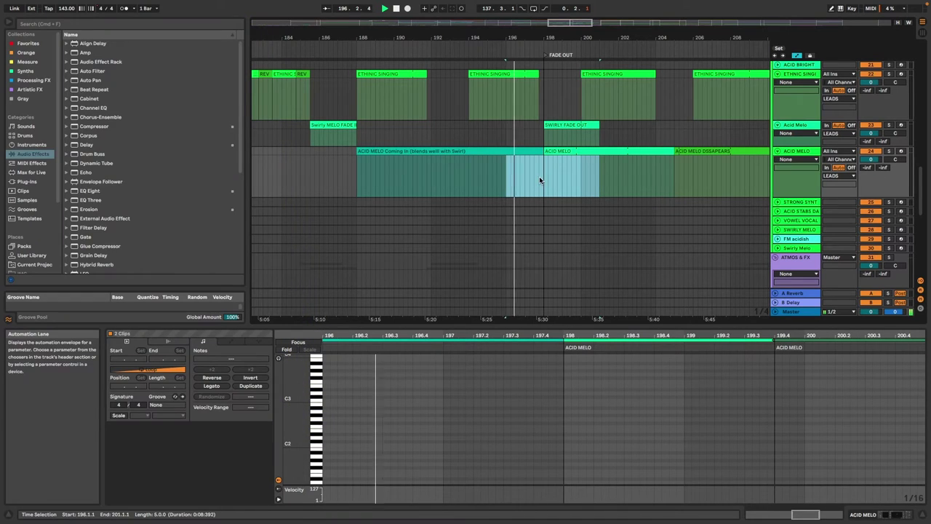
Copy the Swirly MELO FADE IN clip on Acid Melo to bars 192–198, just before FADE OUT, and colour the copy white.
left_click(484, 138)
left_click(337, 126)
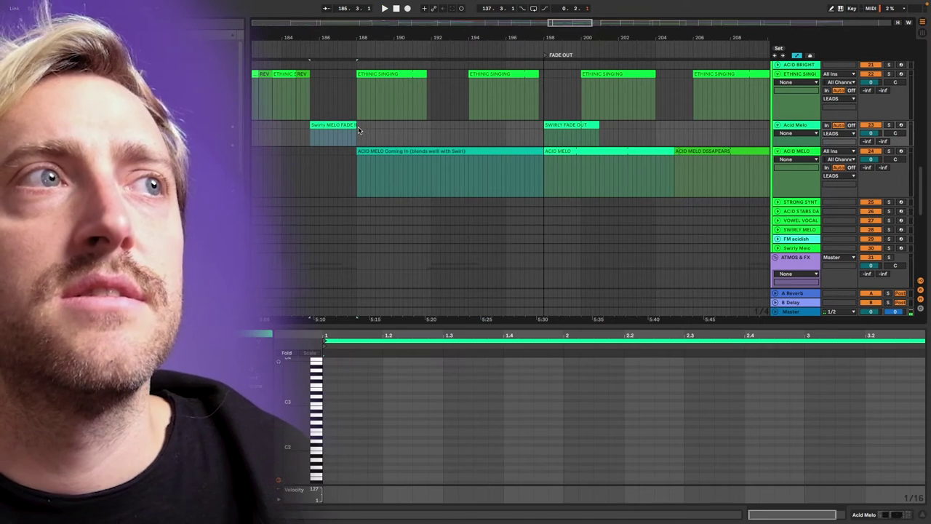
left_click_drag(339, 125, 532, 126)
right_click(502, 124)
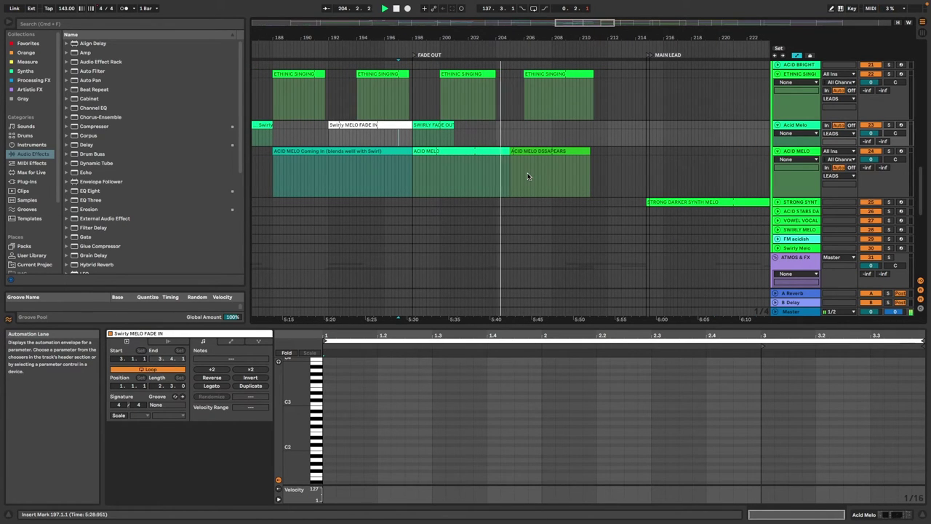
Follow the playback through FADE OUT, examining the ACID MELO DSSAPEARS clip on FX3 against the FX and lead tracks.
scroll(529, 176, "down", 10)
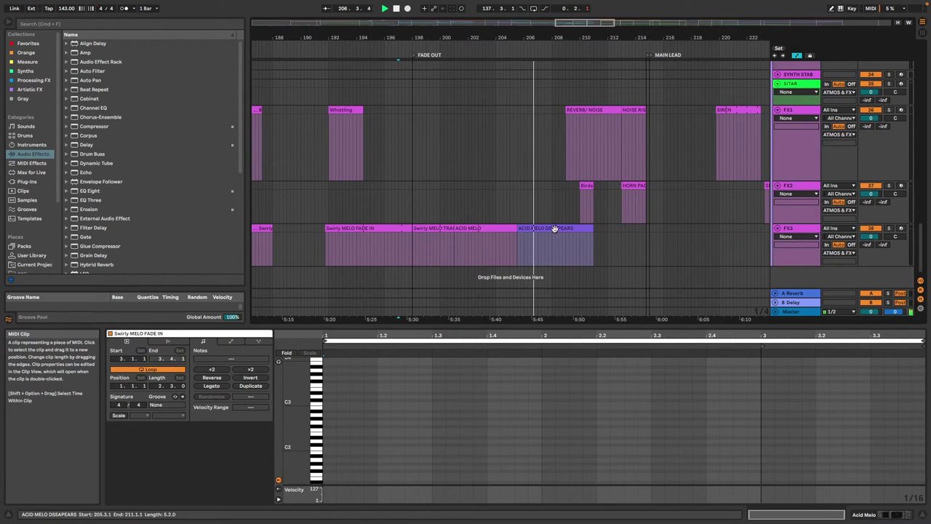
scroll(567, 174, "up", 3)
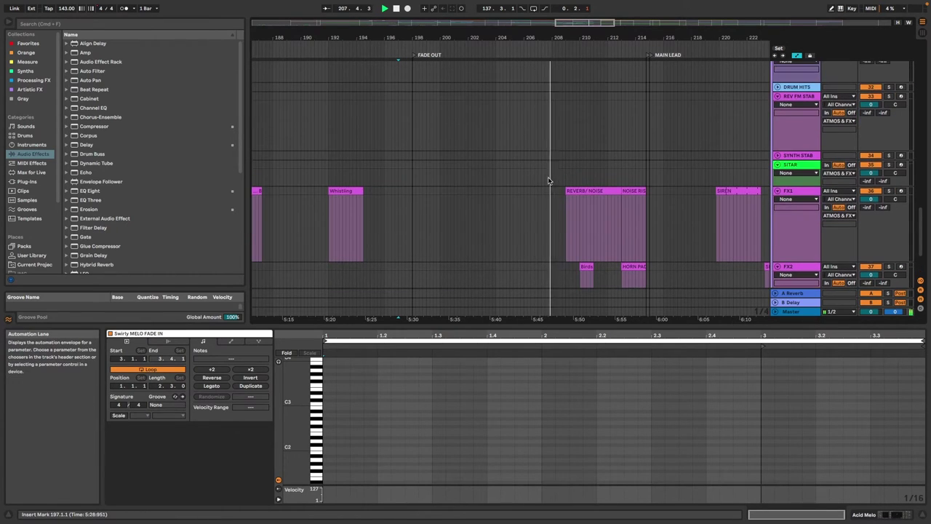
scroll(528, 178, "up", 8)
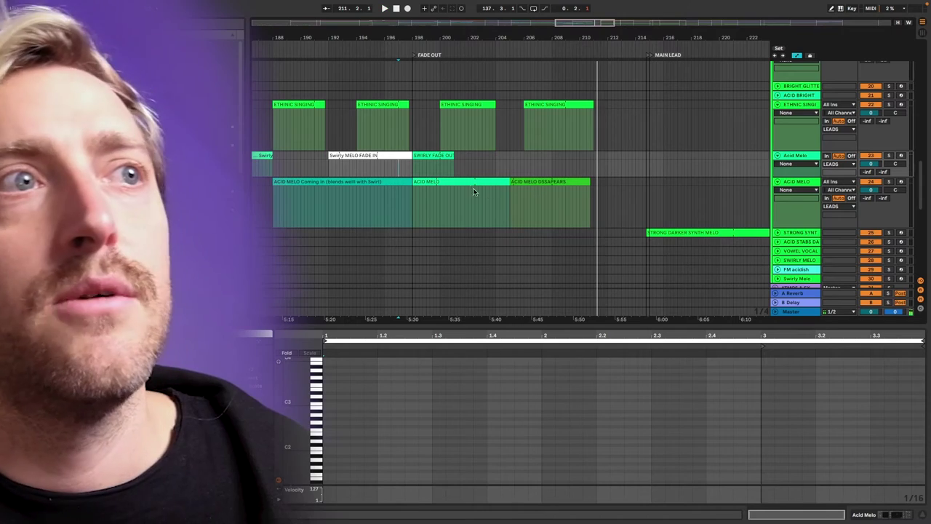
Select the ACID MELO clip at the FADE OUT marker and audition it from bar 198.
left_click(470, 184)
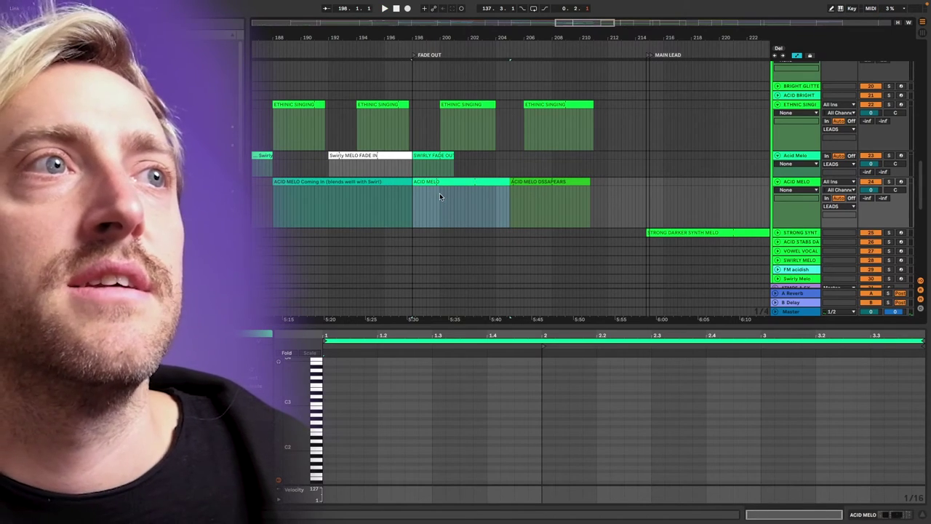
scroll(426, 199, "down", 2)
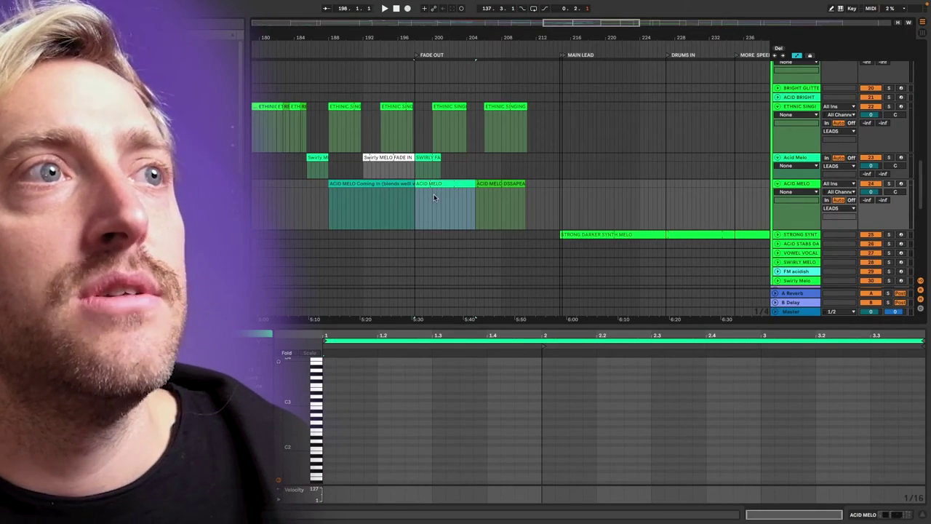
scroll(434, 193, "up", 5)
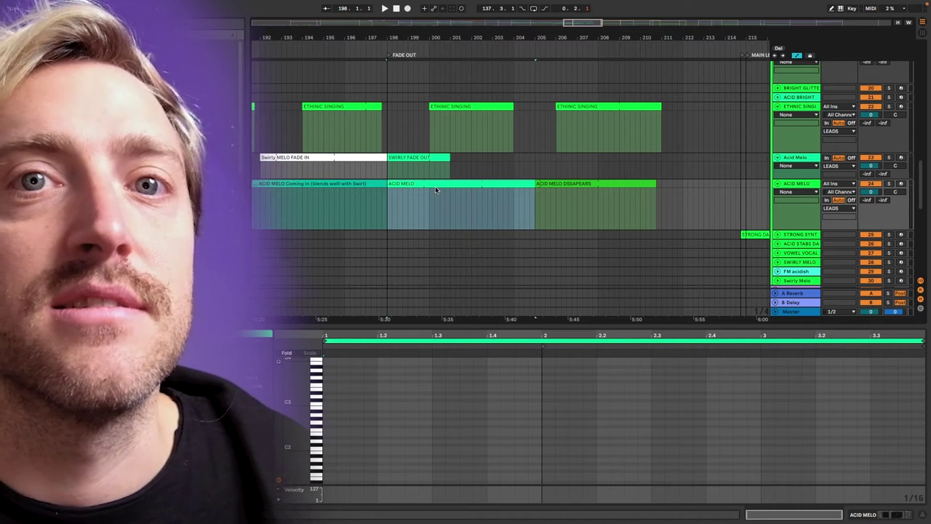
key("space")
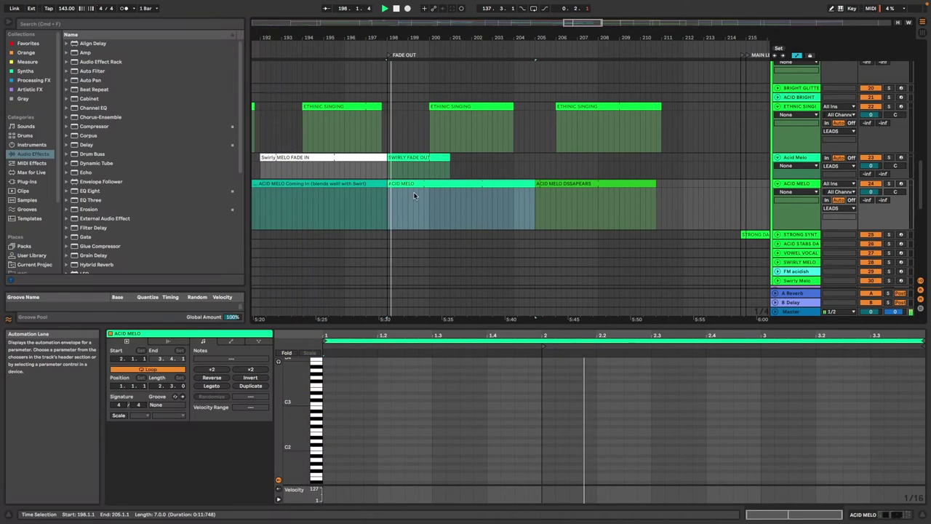
Audition the ACID MELO clip from 203.4, from near its start, and from 204.2 to compare how the melody changes.
left_click(508, 204)
key("space")
key("space")
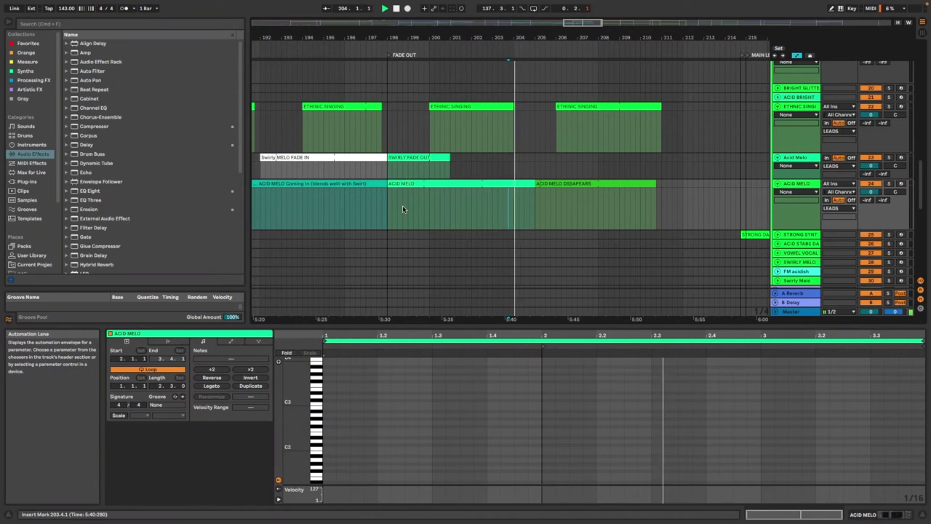
left_click(402, 205)
key("space")
key("space")
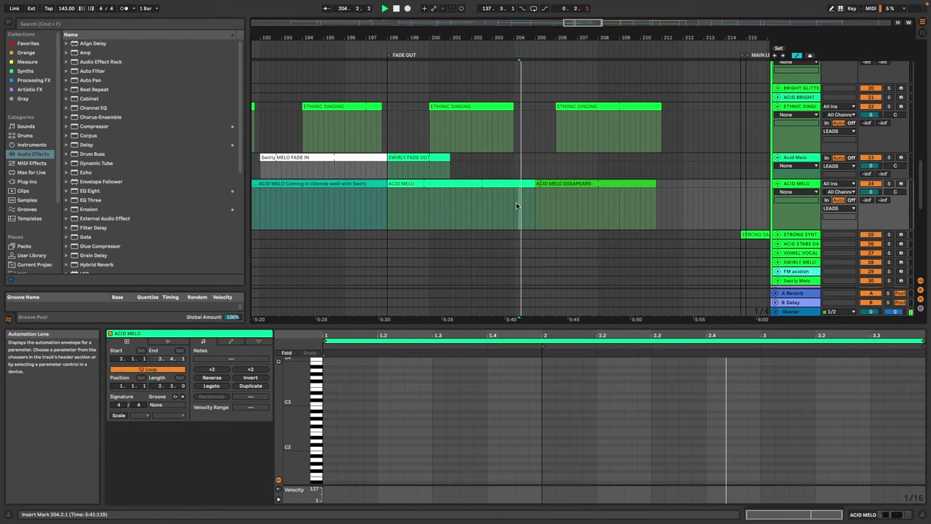
Replay the ACID MELO clip from 203.4, stop it, and place the playback start at 202.4.
left_click(509, 205)
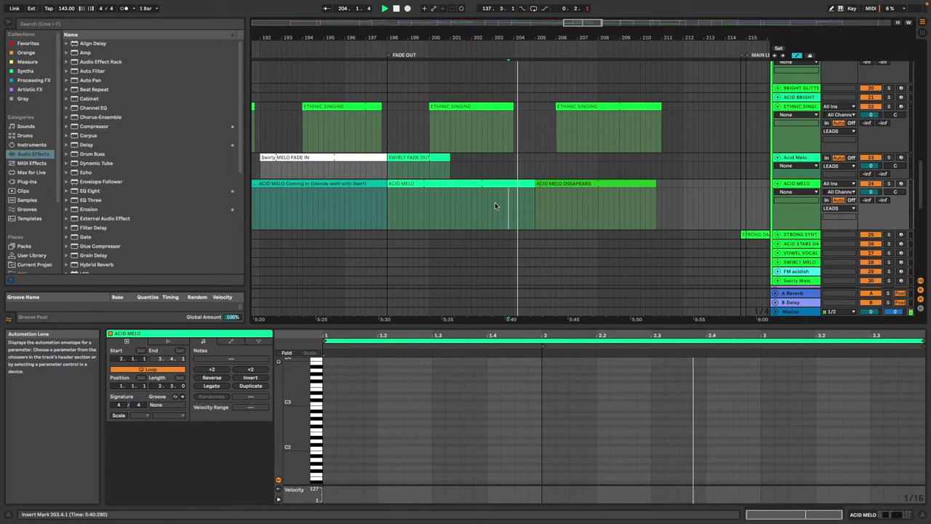
key("space")
left_click(488, 197)
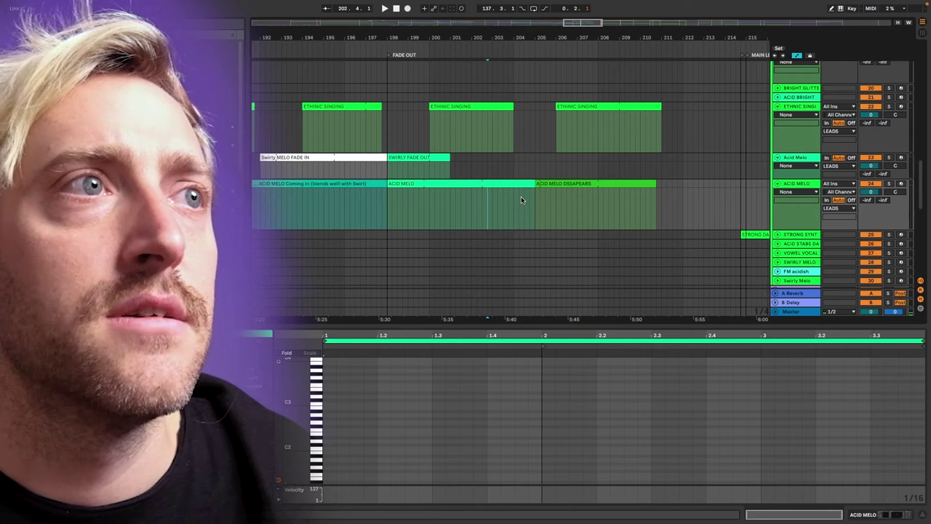
Audition the ACID MELO Coming In clip from 189.3 and from 194.1.
key("space")
scroll(521, 197, "left", 3)
left_click(290, 204)
key("space")
key("space")
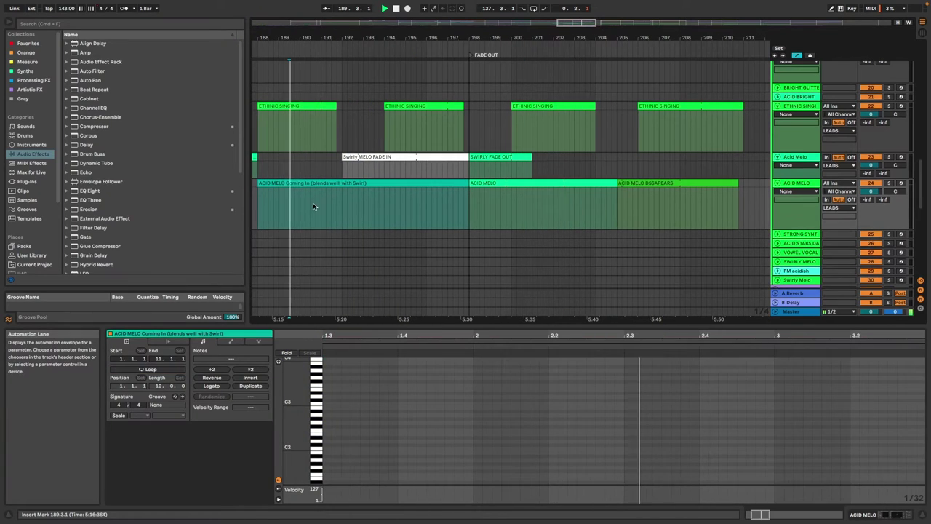
left_click(389, 202)
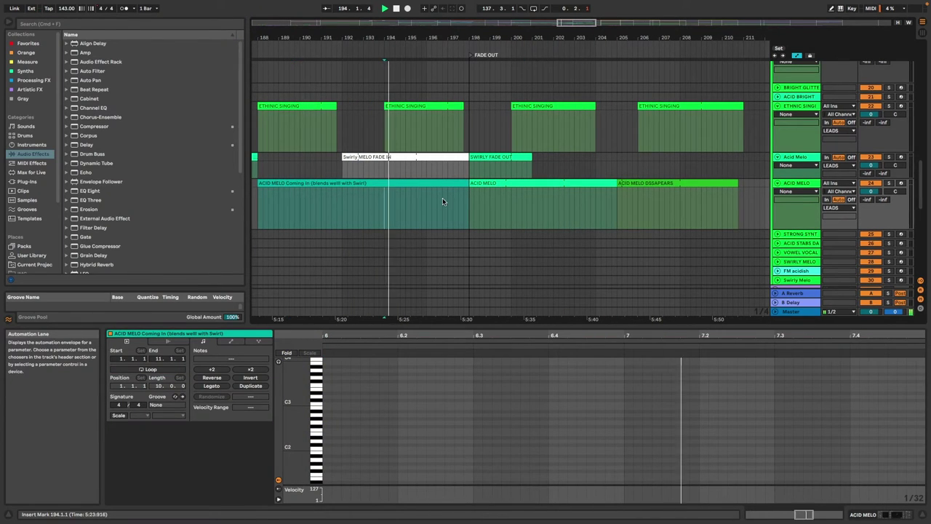
Compare the melody across the FADE OUT marker by auditioning 196.4–197.4 and the ACID MELO clip from 198.2.
left_click(481, 200)
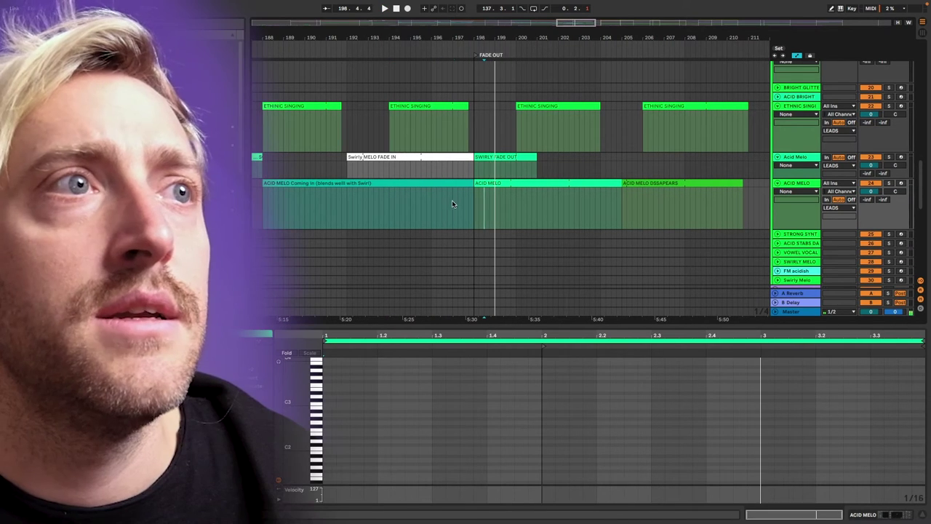
left_click_drag(450, 203, 470, 201)
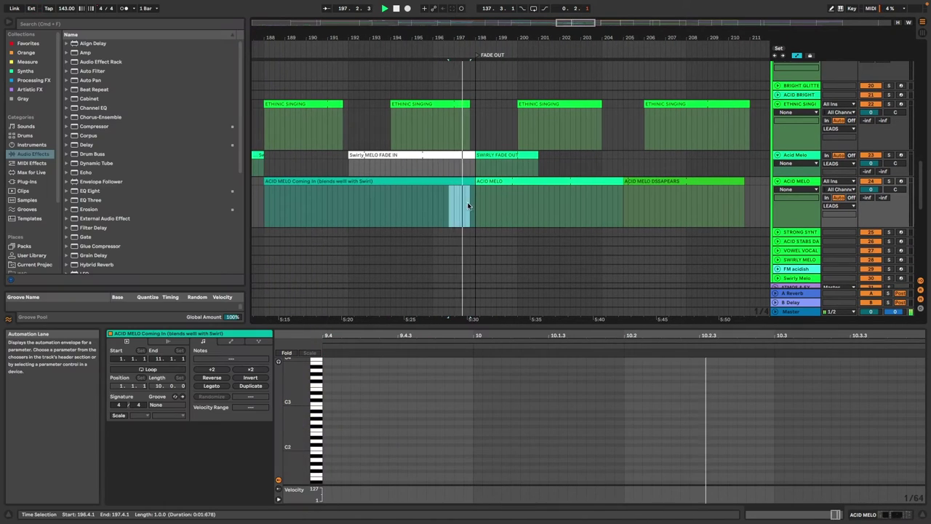
left_click(489, 202)
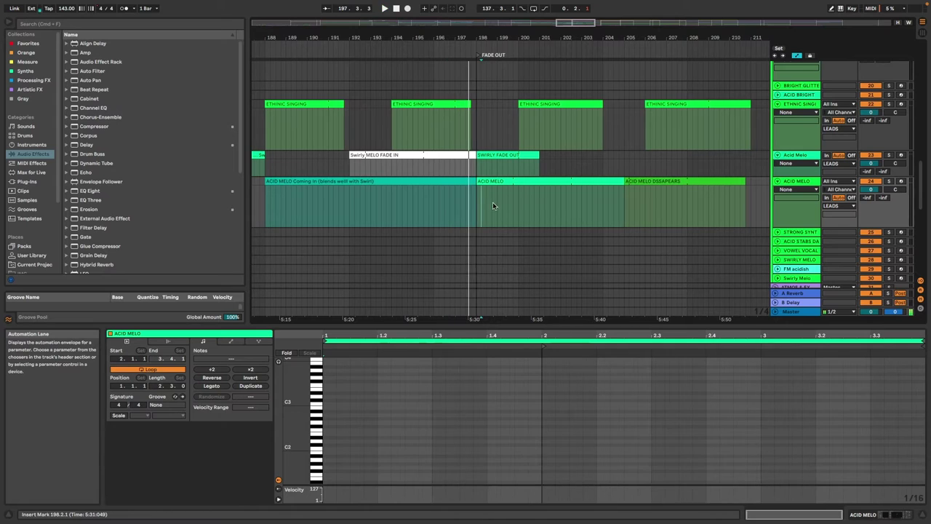
Audition the ACID MELO clip from 201.3 towards ACID MELO DSSAPEARS, then stop the playback near its end.
left_click(551, 202)
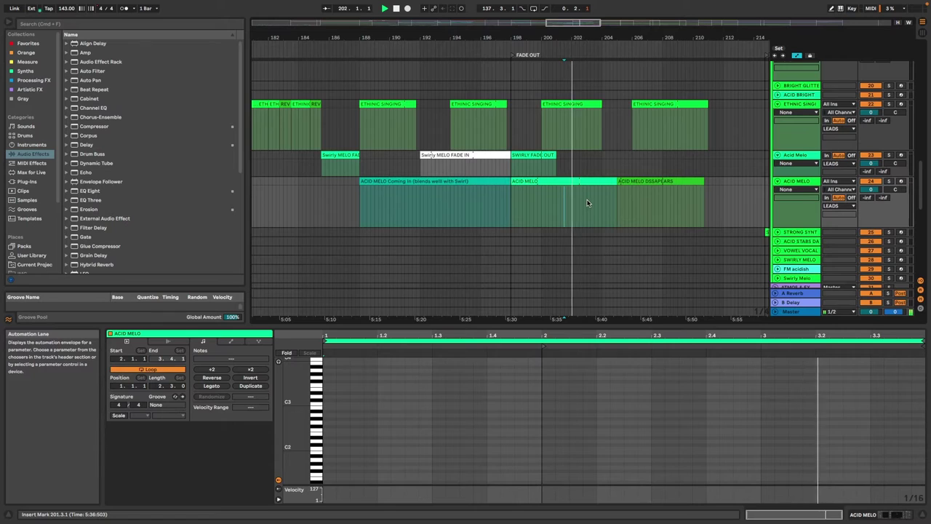
scroll(587, 201, "right", 2)
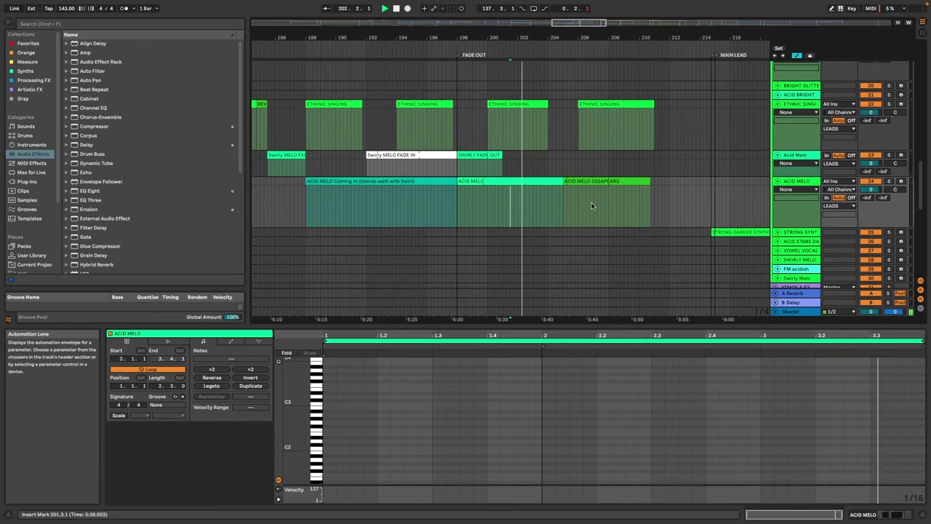
left_click(553, 190)
key("space")
scroll(546, 239, "right", 4)
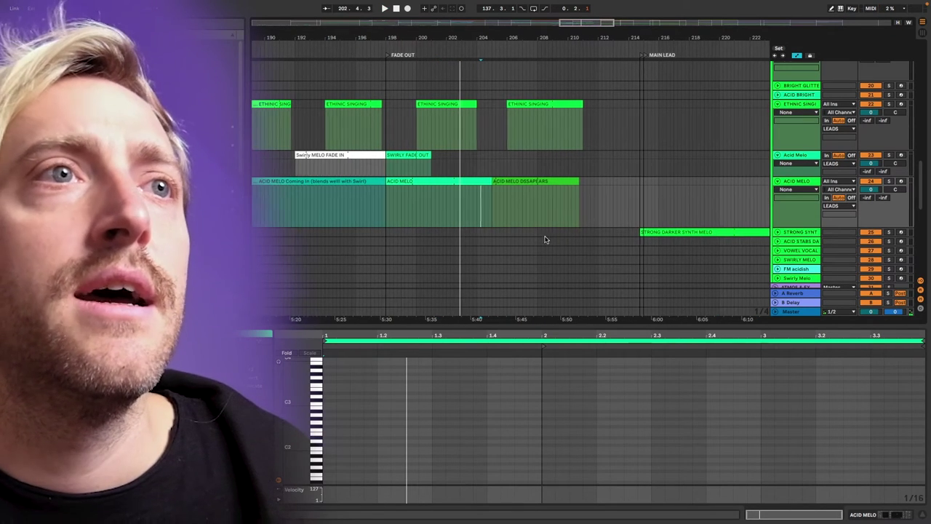
Audition the REVERB/ NOISE clip on FX1 from bar 209 and examine the Birds clip on FX2 beside ACID MELO DSSAPEARS.
scroll(595, 209, "down", 10)
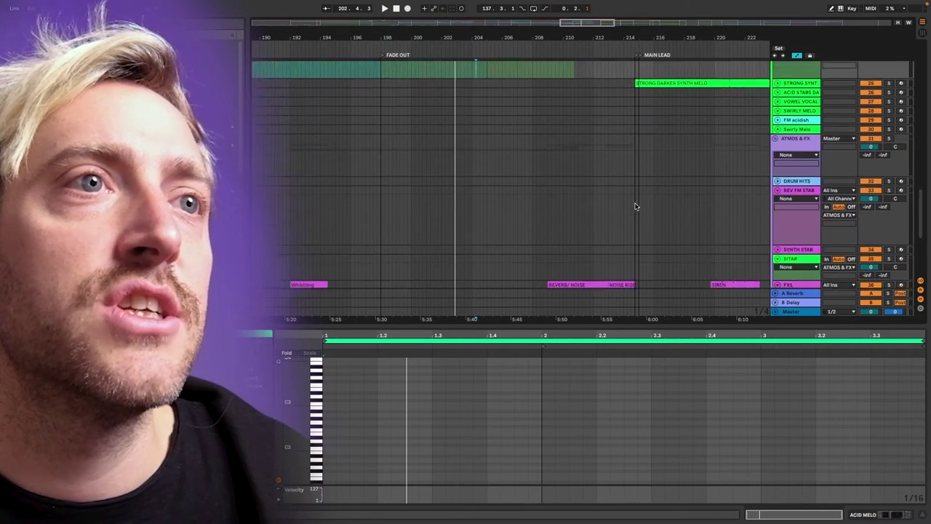
left_click(575, 196)
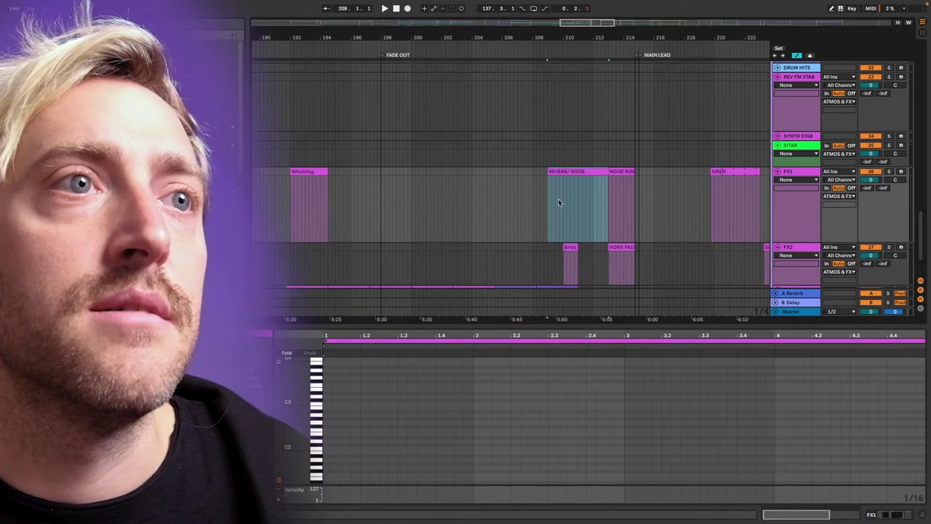
key("space")
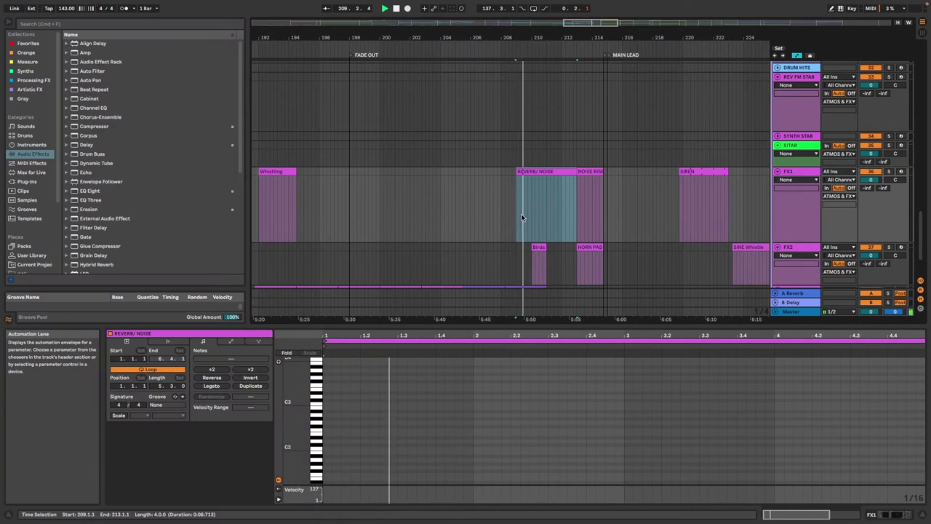
left_click(539, 249)
scroll(540, 250, "down", 2)
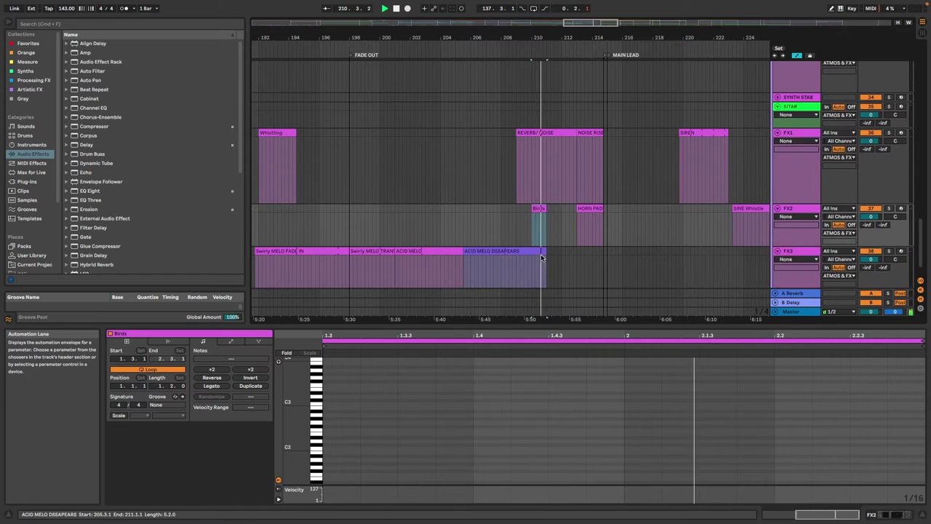
scroll(575, 227, "up", 2)
scroll(575, 227, "right", 2)
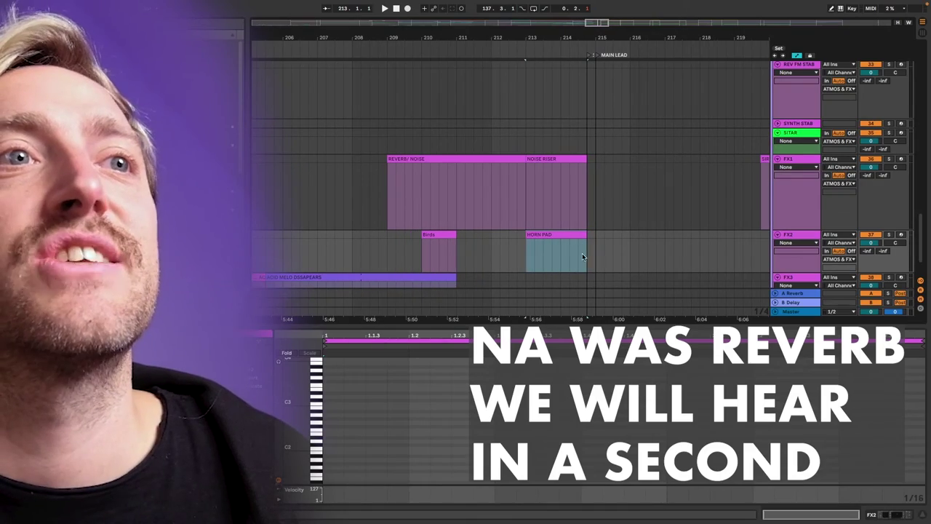
Select the short gap from 214.4 to the MAIN LEAD marker and check which lead clips surround it.
left_click(591, 249)
scroll(598, 246, "up", 8)
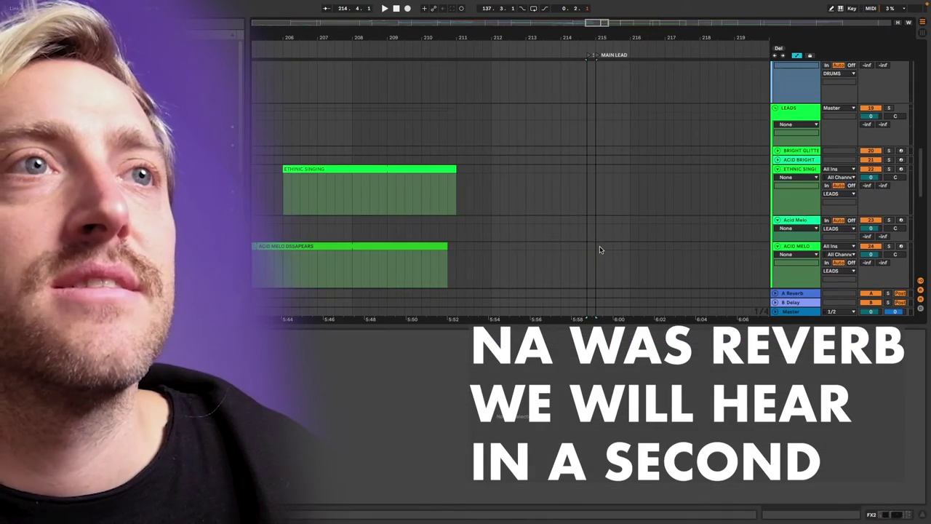
scroll(595, 225, "up", 3)
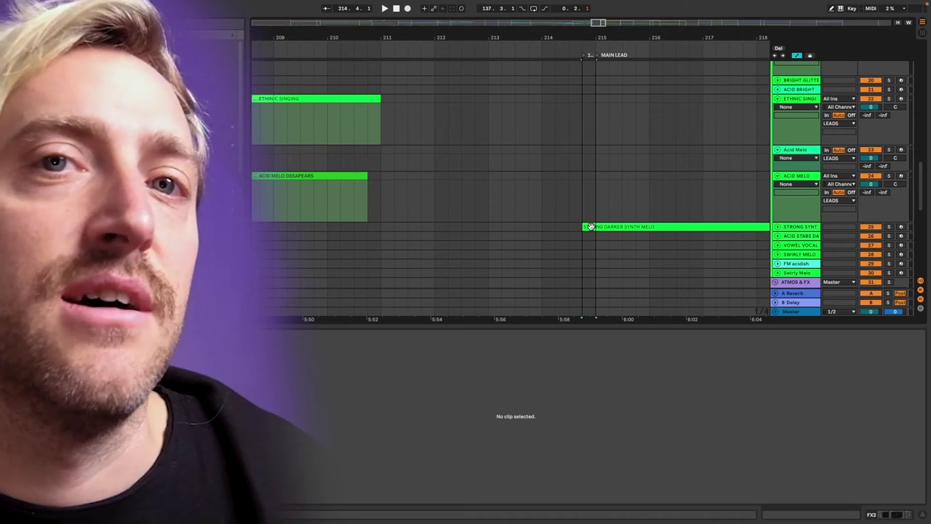
Audition the NOISE RISER and HORN PAD clips from just before bar 213, then replay from their end at 214.4.
scroll(583, 228, "down", 8)
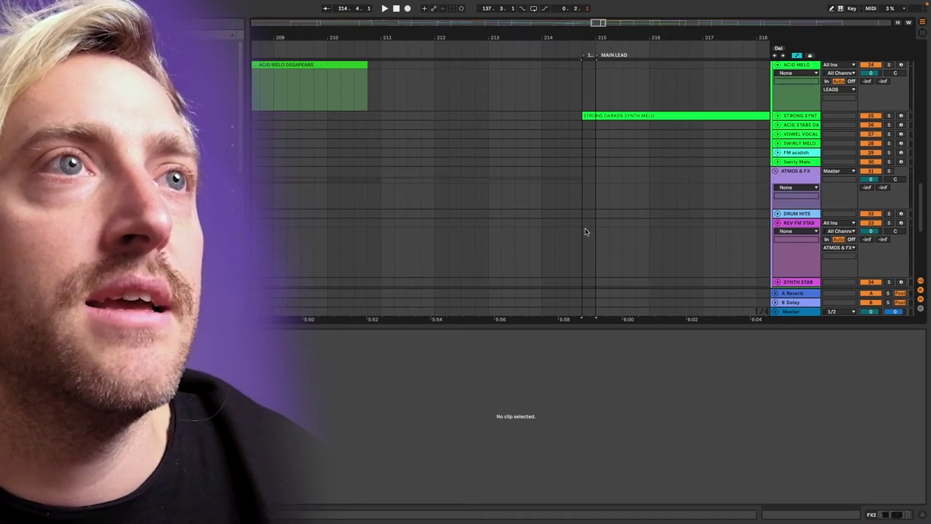
left_click(475, 200)
key("space")
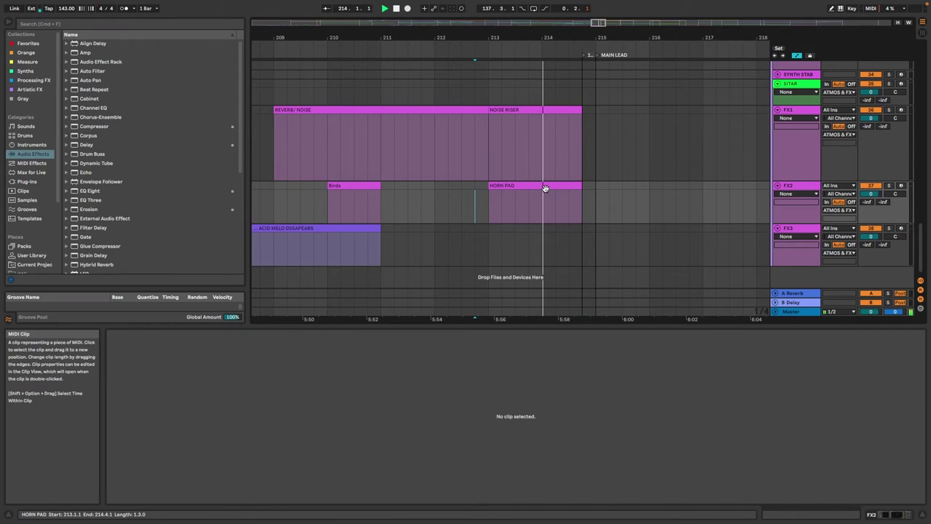
left_click(581, 194)
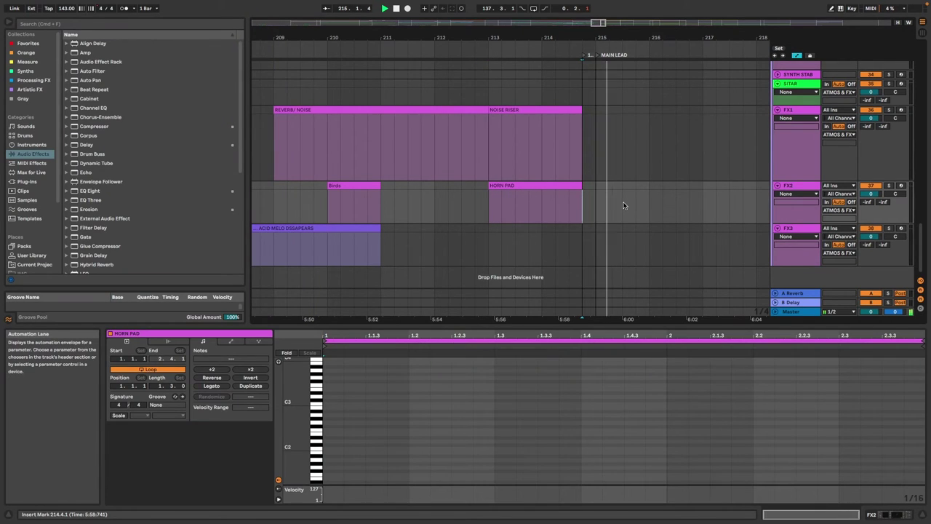
Examine how the STRONG DARKER SYNTH MELO clip runs from MAIN LEAD through DRUMS IN and MORE SPEED UP.
scroll(621, 201, "up", 5)
scroll(621, 205, "up", 4)
scroll(599, 200, "up", 3)
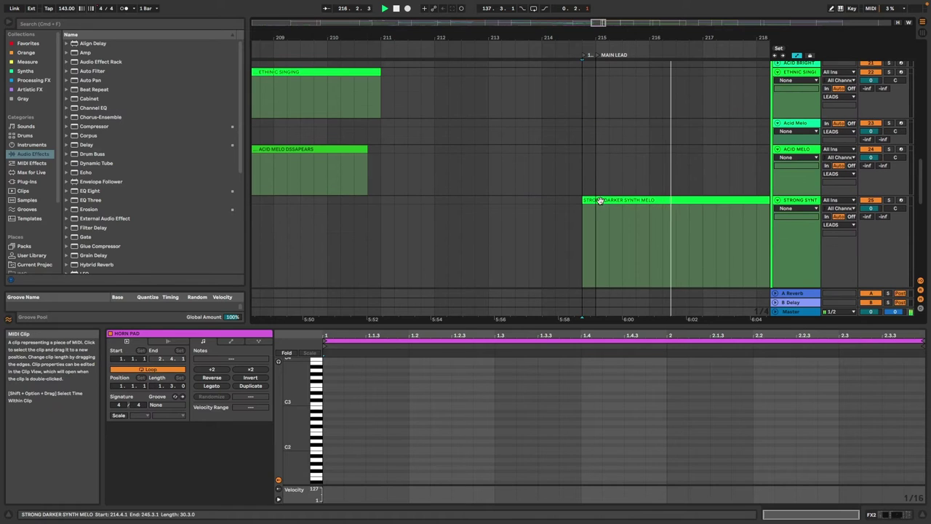
scroll(595, 208, "right", 2)
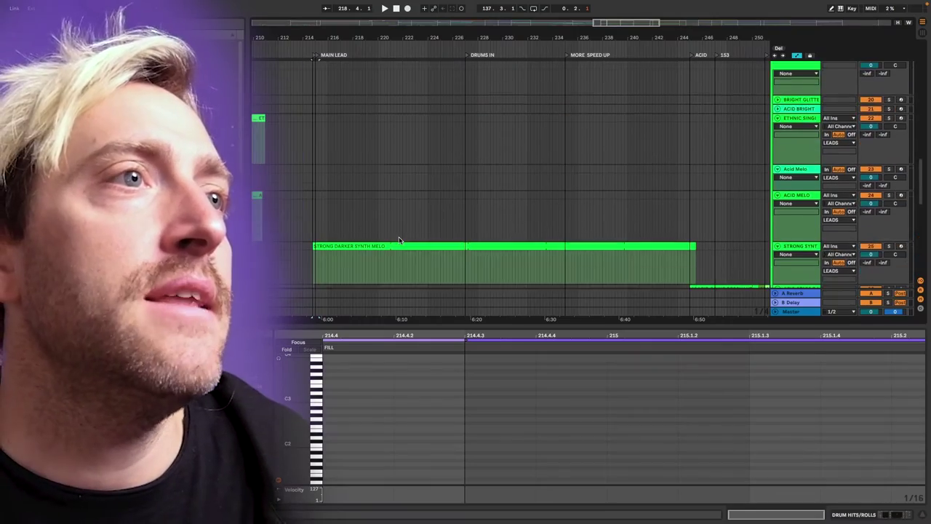
scroll(398, 236, "down", 2)
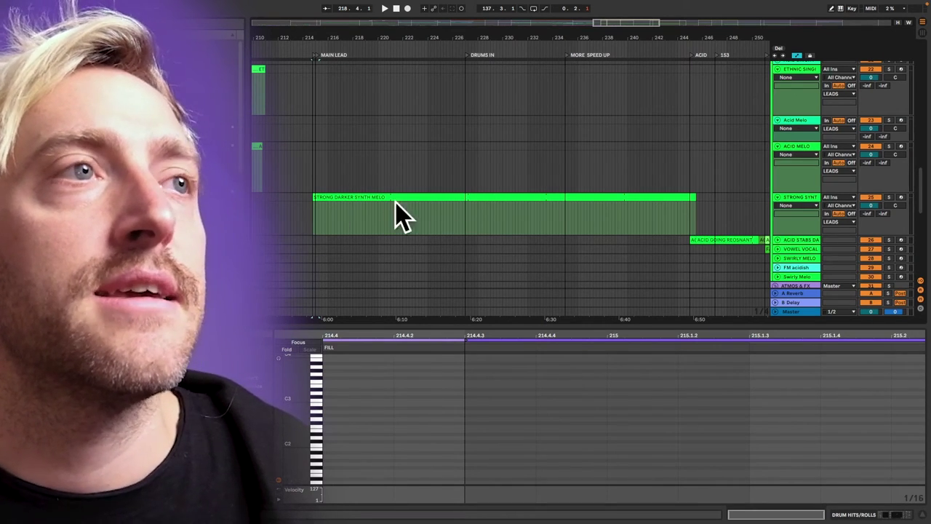
Audition the STRONG DARKER SYNTH MELO entry from 214.3, just before MAIN LEAD.
left_click(308, 220)
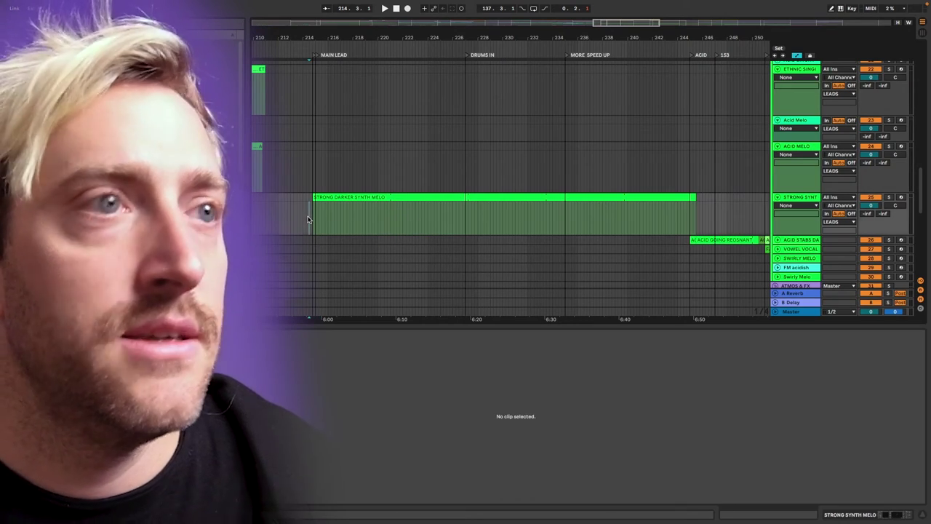
key("super+alt+p")
key("space")
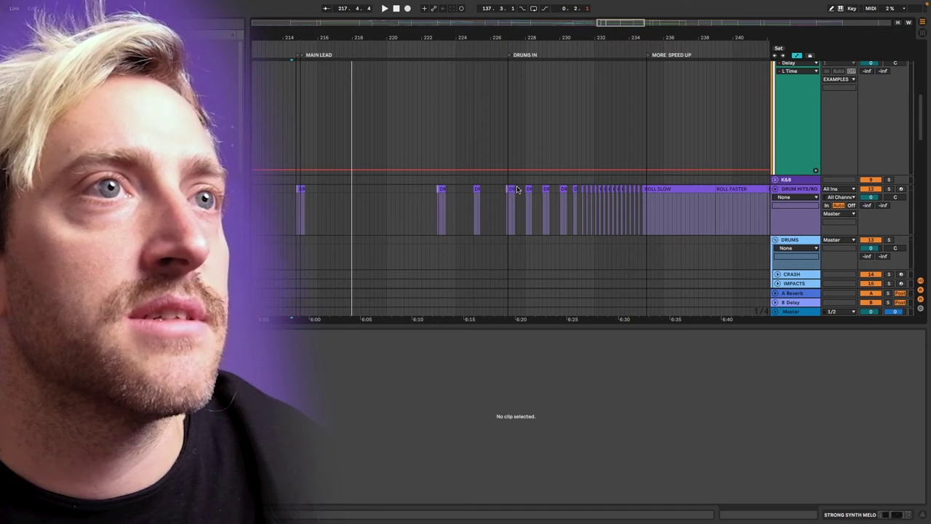
Examine the DRUM HITS/ROLLS build-up by selecting the ROLL SLOW and ROLL FASTER clips and following it to the reversed rolls.
scroll(477, 195, "right", 5)
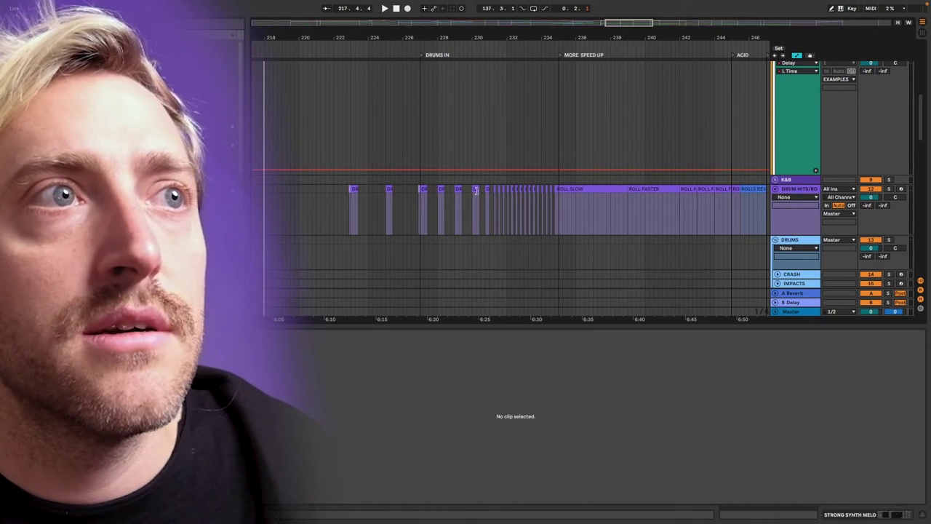
scroll(506, 195, "right", 7)
left_click(508, 195)
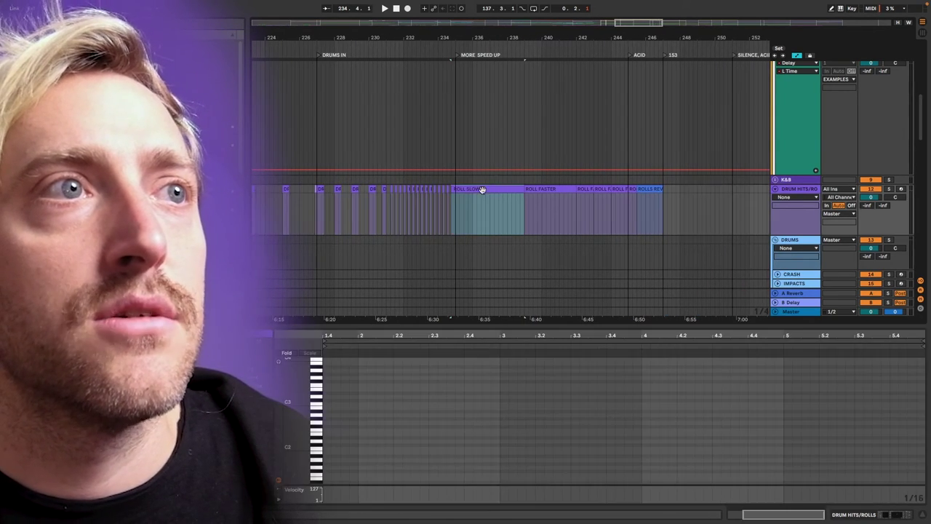
left_click(528, 193)
scroll(528, 193, "right", 6)
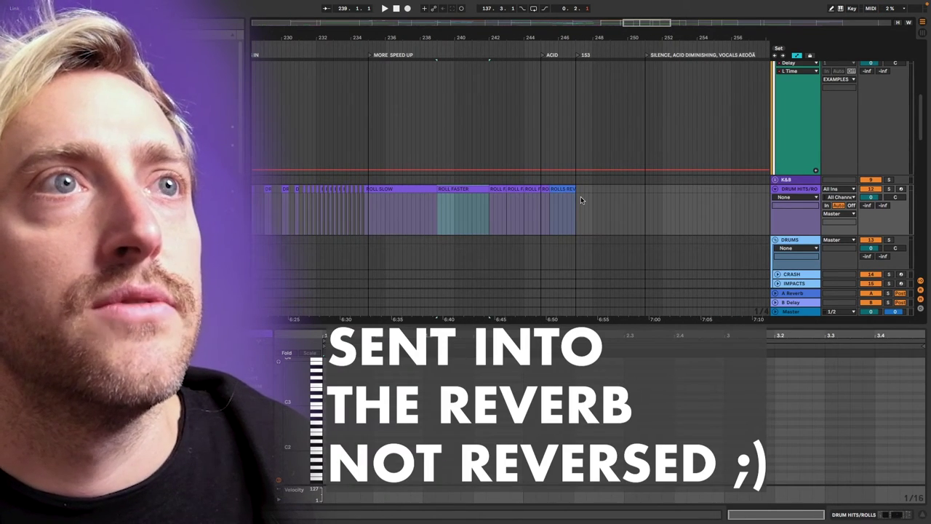
Review the clips on the MEASURE and NOTES tracks from MORE SPEED UP through ACID and past the SILENCE marker.
scroll(580, 197, "up", 8)
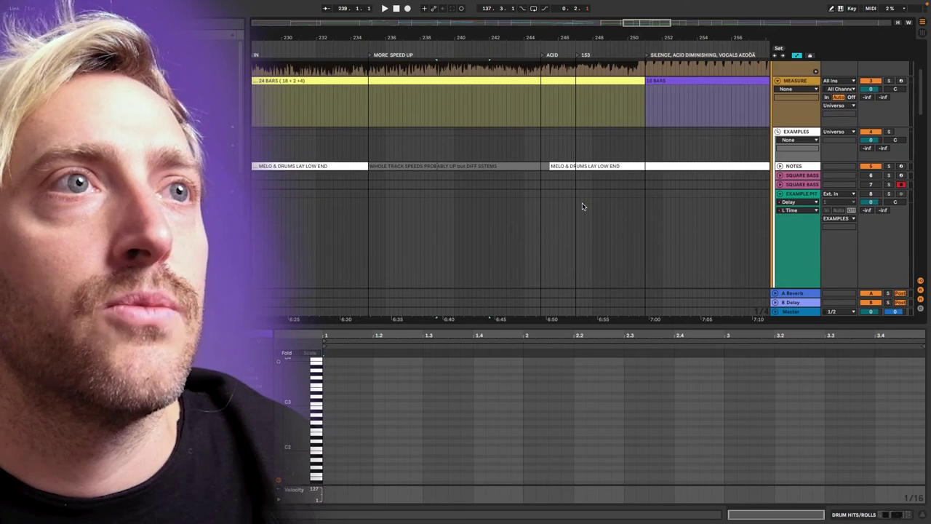
scroll(576, 186, "down", 4)
scroll(625, 174, "up", 4)
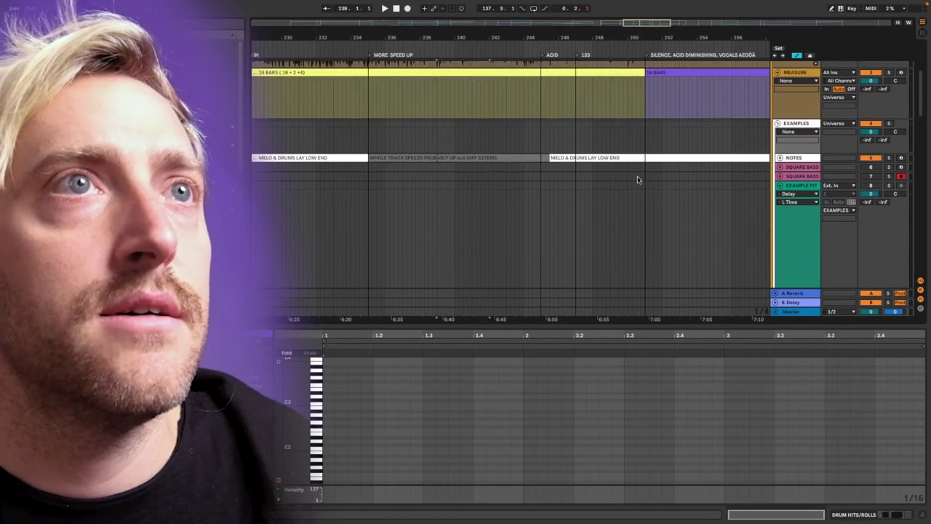
scroll(648, 142, "right", 5)
Follow the playback from 214.3 through MAIN LEAD, checking the drum hits and the SIREN and SINE Whistle effects.
scroll(597, 145, "down", 3)
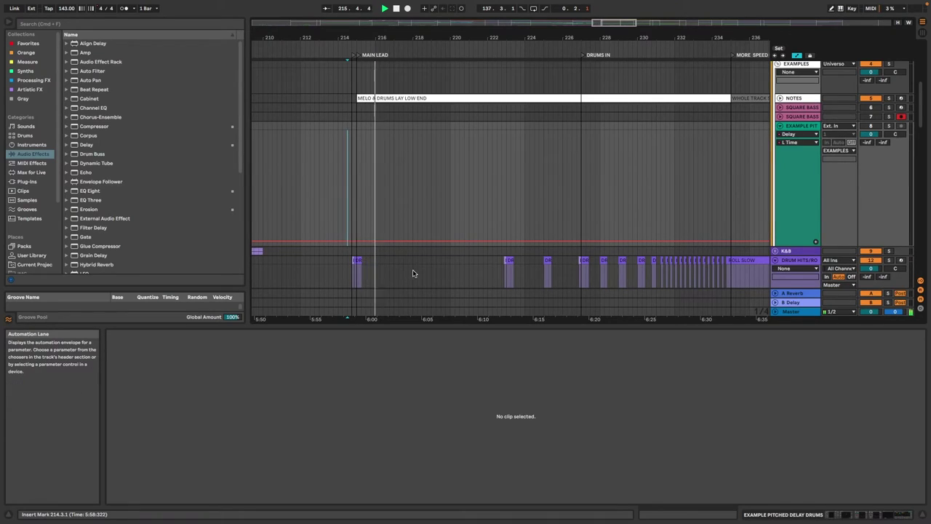
scroll(412, 273, "down", 3)
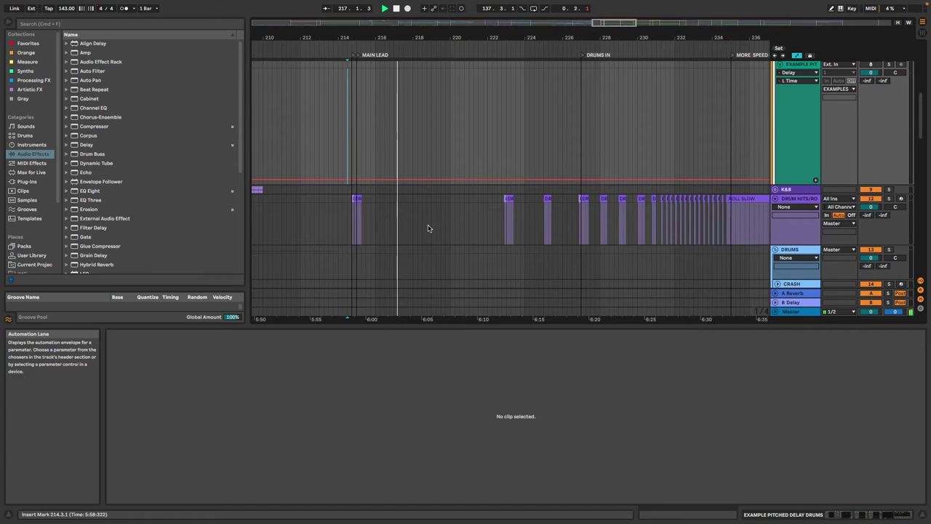
scroll(428, 229, "down", 3)
scroll(428, 230, "up", 2)
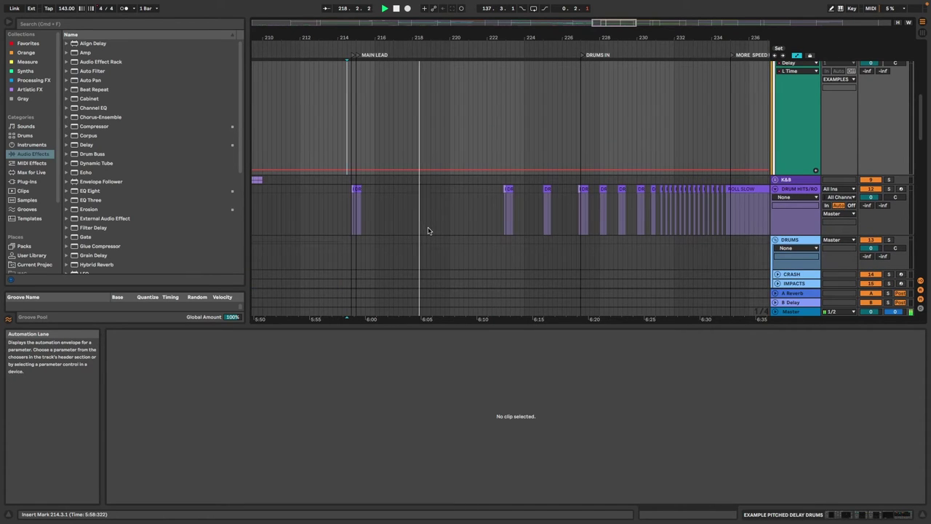
scroll(428, 231, "down", 15)
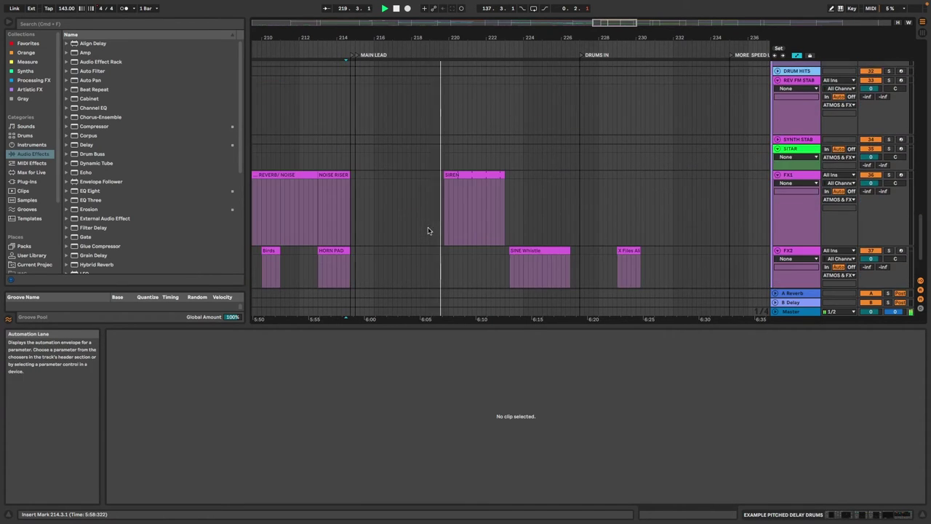
scroll(458, 226, "up", 8)
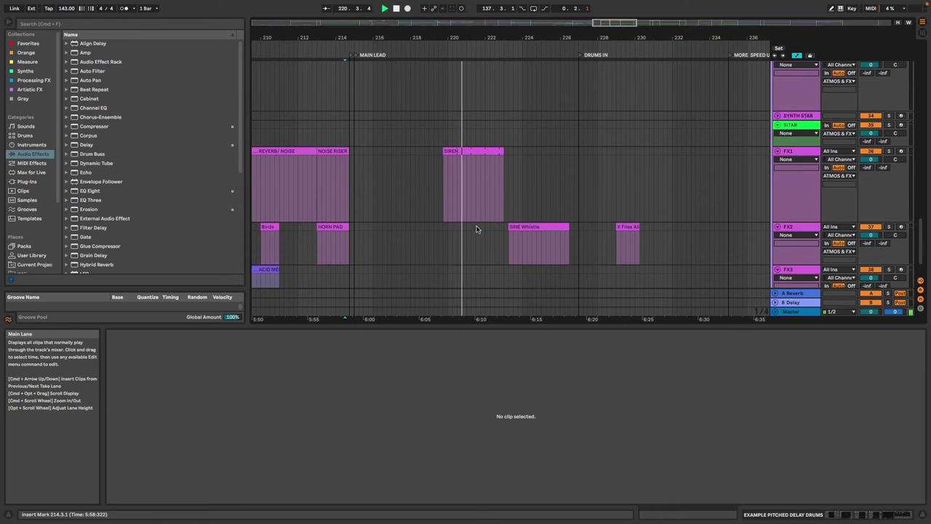
Follow the playback from MAIN LEAD through DRUMS IN to the ROLL FASTER clip, checking the build-up in the SPAN Plus analyser.
scroll(474, 225, "up", 3)
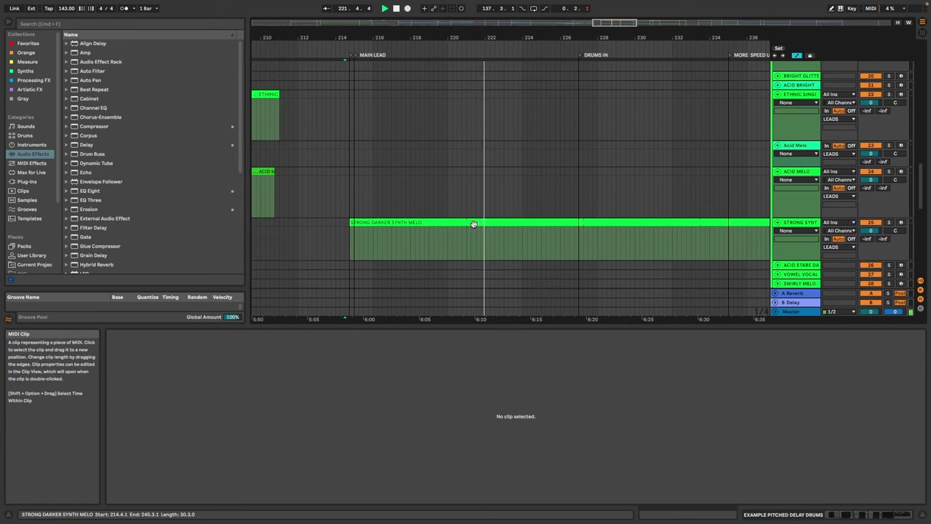
scroll(502, 232, "up", 8)
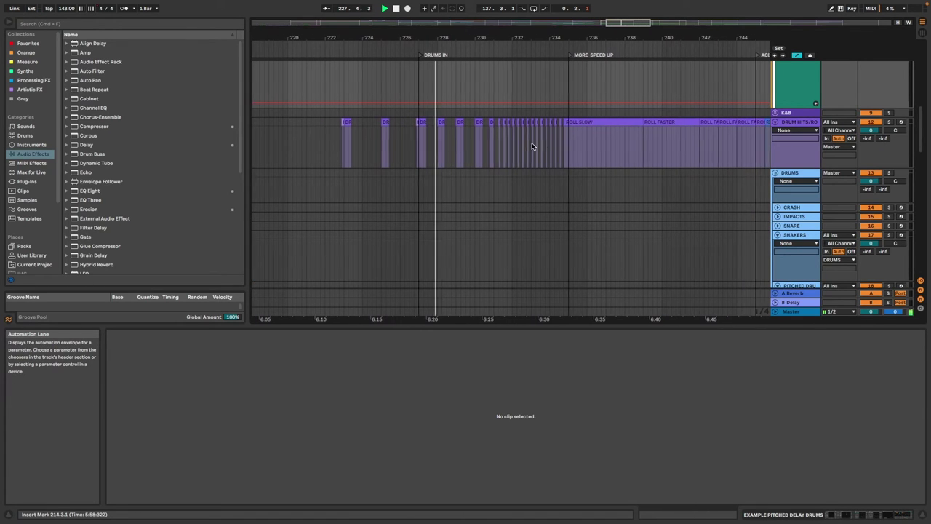
key("super+alt+p")
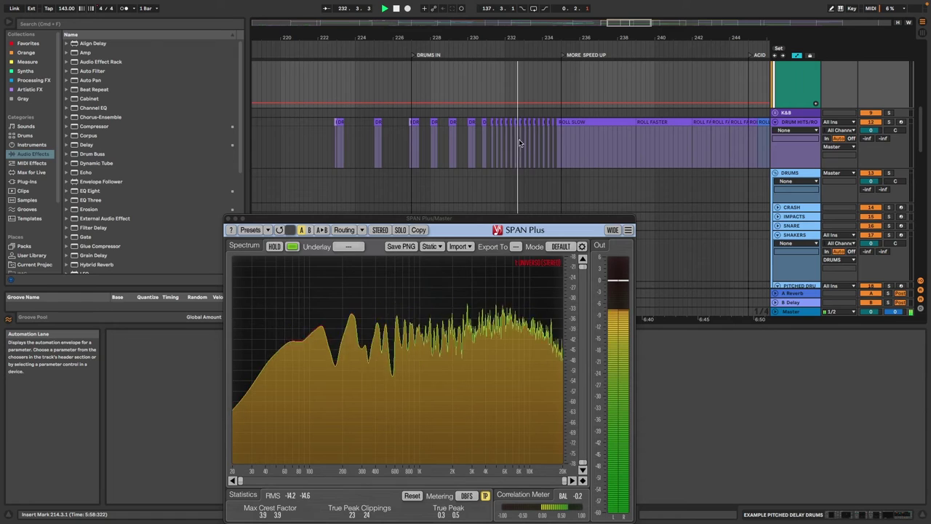
scroll(530, 147, "up", 2)
scroll(530, 147, "right", 3)
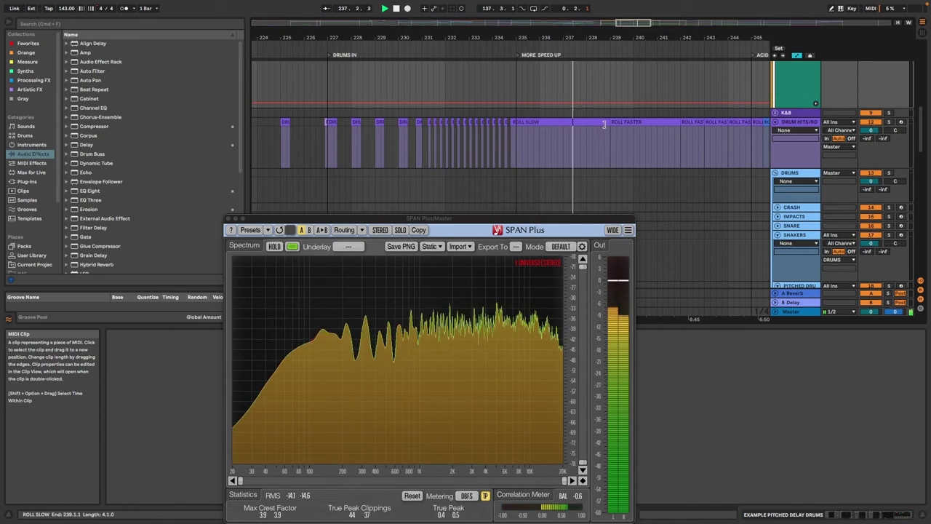
scroll(606, 125, "right", 5)
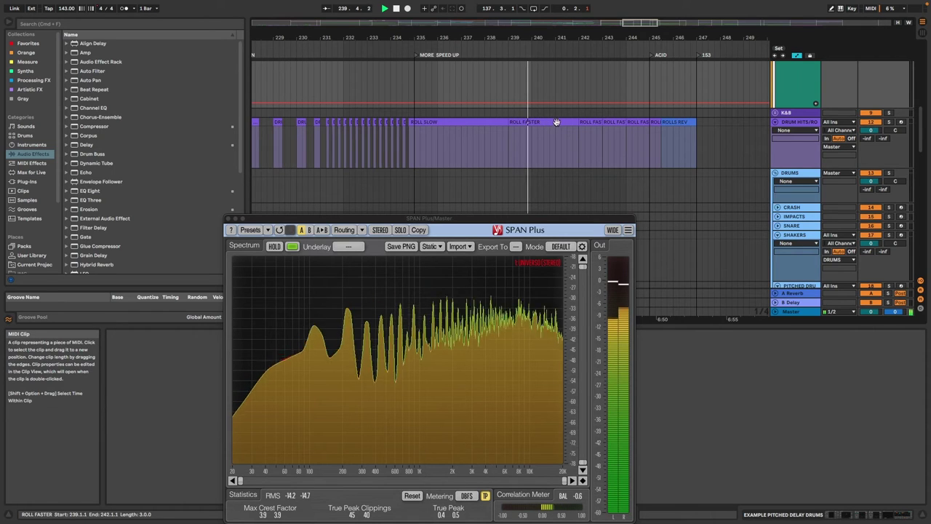
Add a locator at bar 240, name it MORE SPEED, and close the SPAN Plus analyser.
left_click(778, 48)
right_click(541, 56)
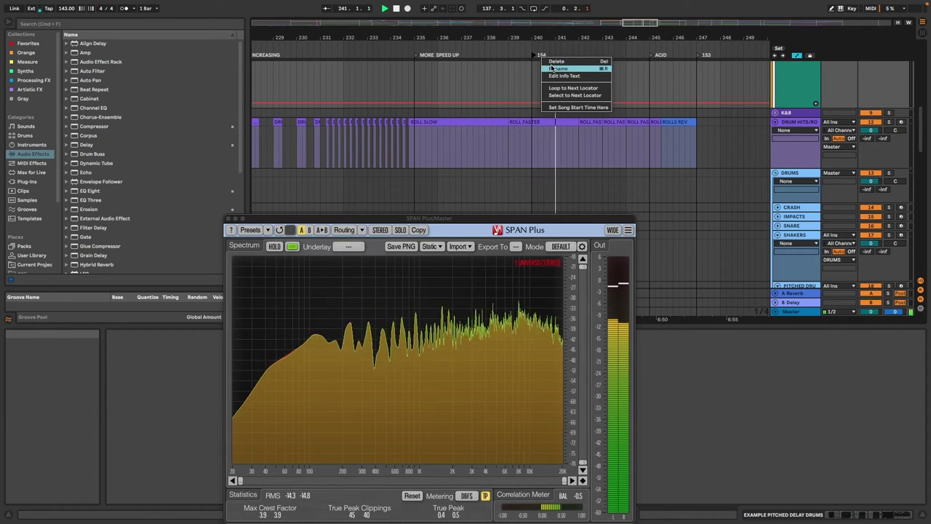
left_click(552, 67)
type("MORE SPEED")
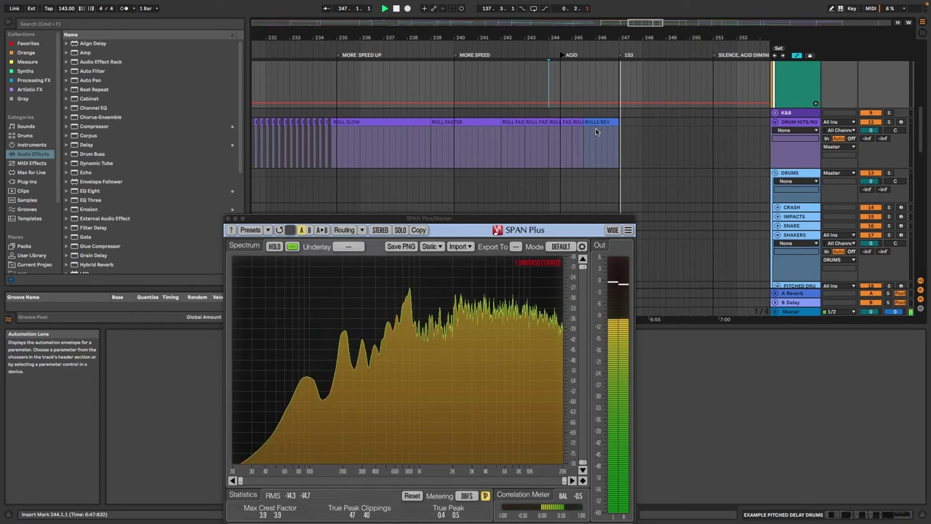
left_click(228, 218)
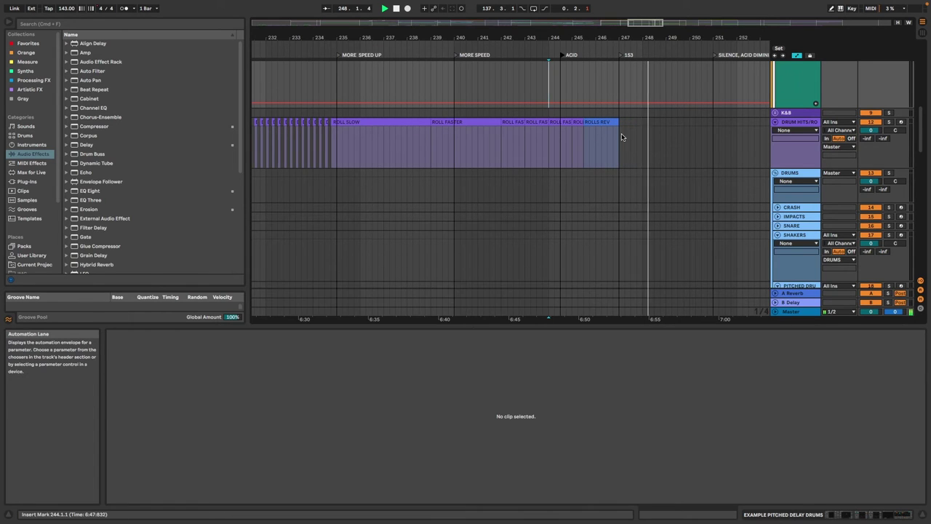
Audition the change from the last fading roll at 245.1 into the ROLLS REV clip on the DRUM HITS/ROLLS track.
left_click(588, 134)
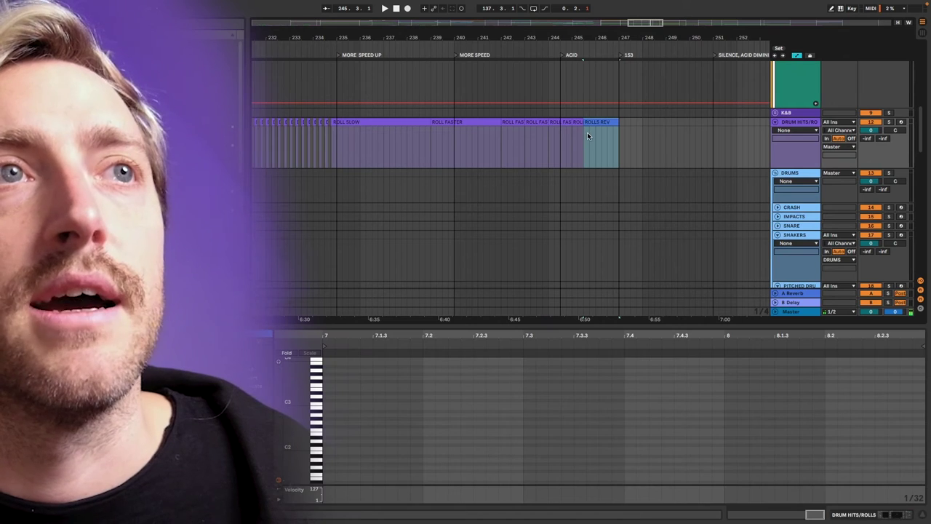
left_click(571, 144)
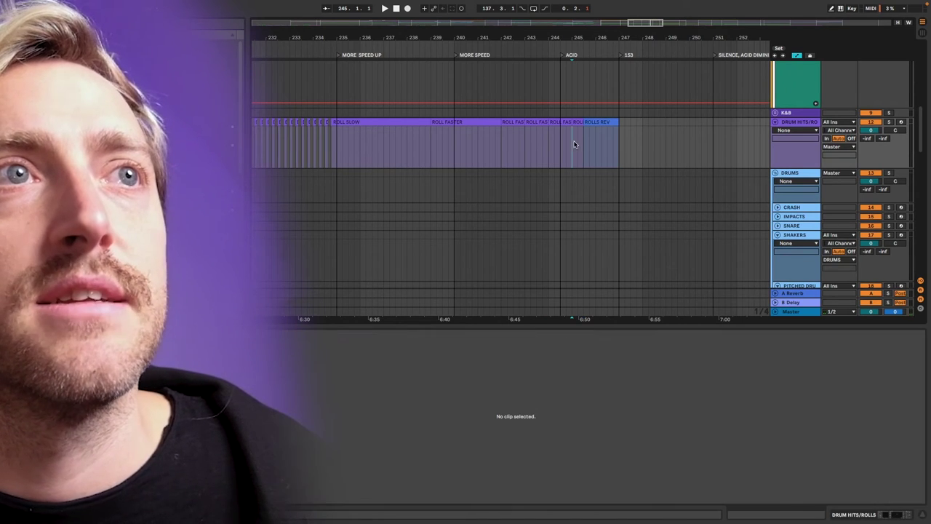
left_click_drag(571, 143, 581, 143)
key("space")
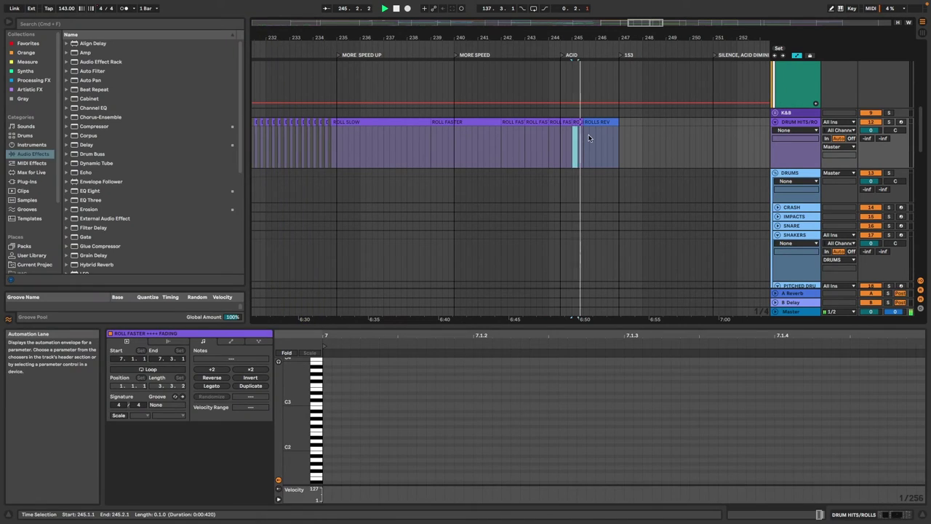
left_click(593, 123)
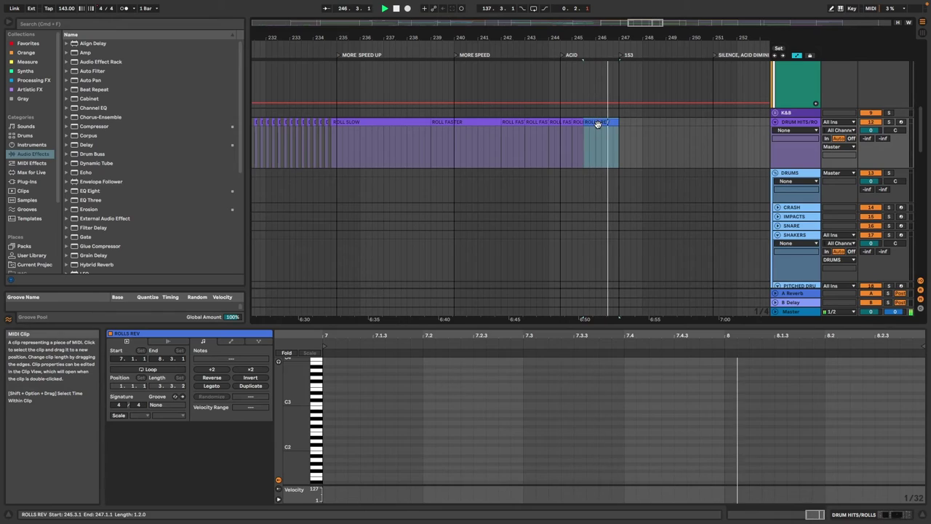
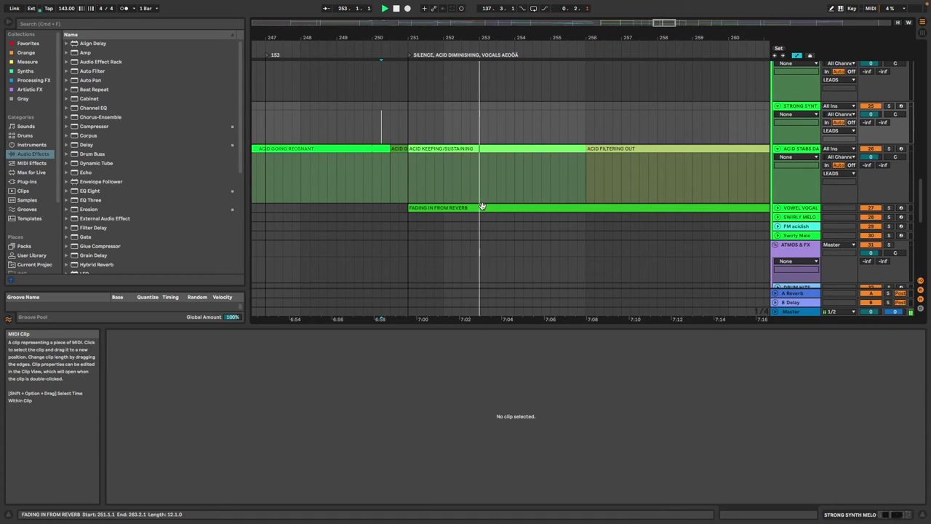
Examine the FADING IN FROM REVERB clip on the vowel vocal track, marking its span from SILENCE to STOP ACID.
scroll(486, 207, "up", 1)
scroll(484, 208, "down", 5)
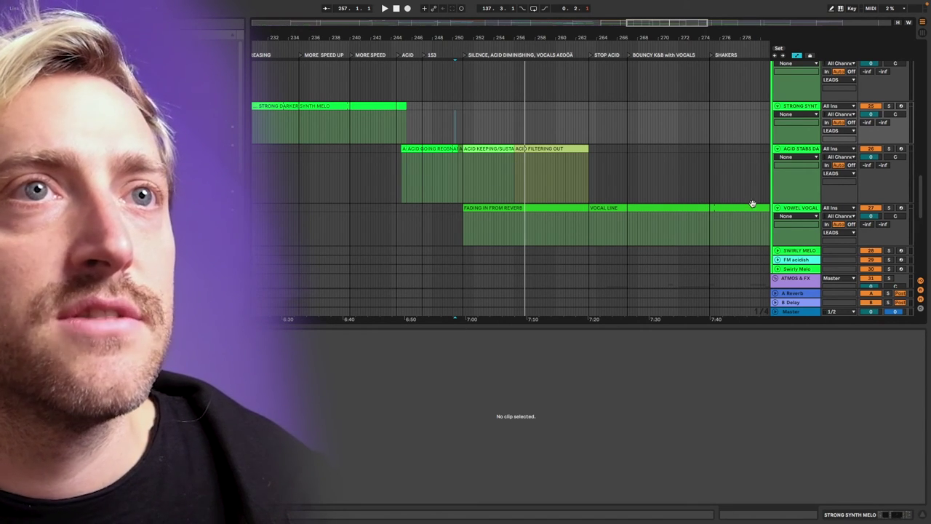
left_click_drag(461, 224, 591, 227)
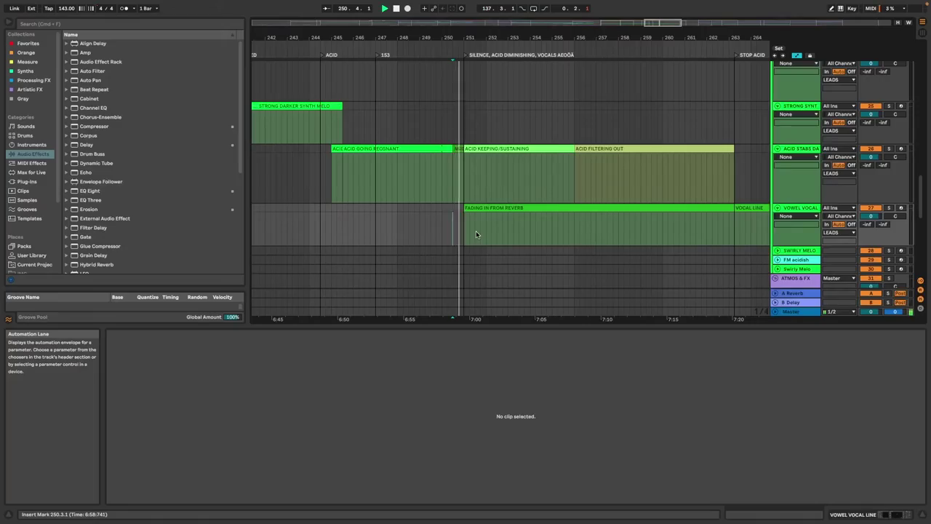
Follow the playback from 250.3 through the ACID FILTERING OUT clip and stop it just past the VOCAL LINE entry.
scroll(488, 227, "right", 2)
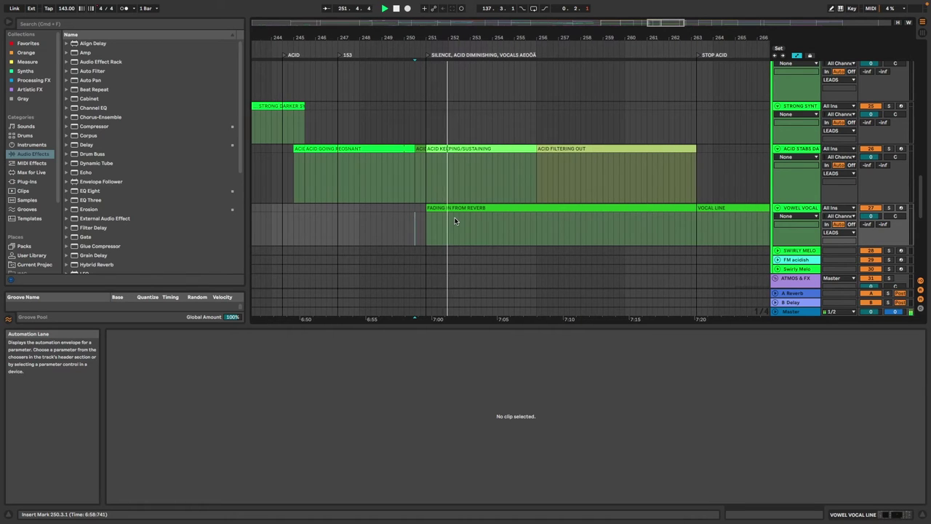
scroll(457, 220, "right", 3)
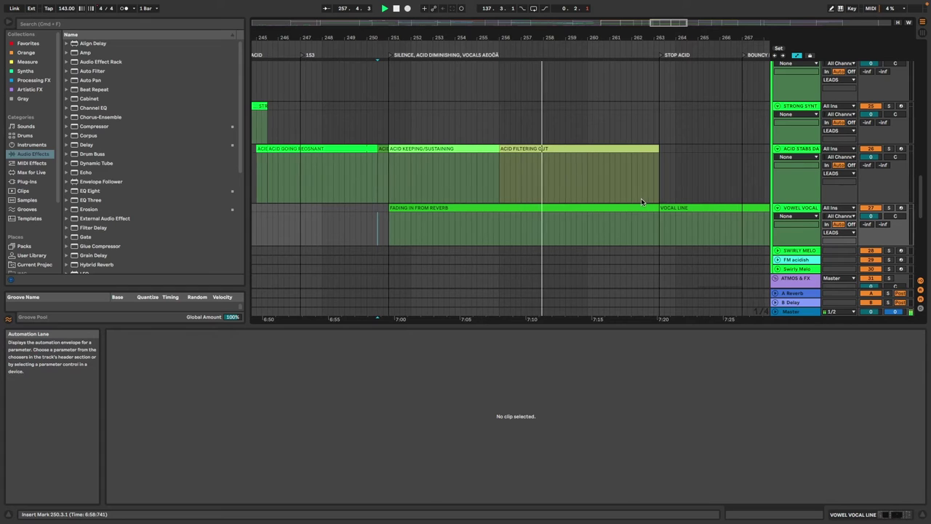
scroll(640, 198, "right", 4)
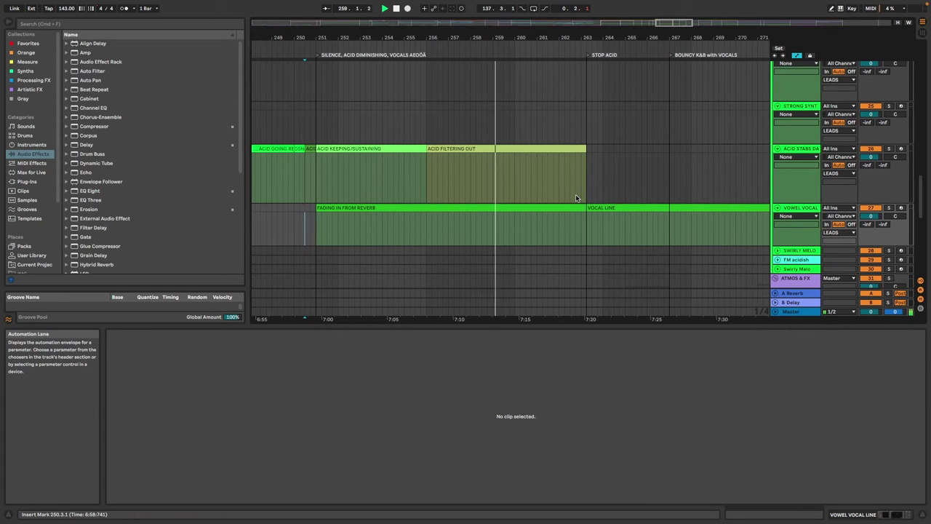
scroll(576, 197, "right", 2)
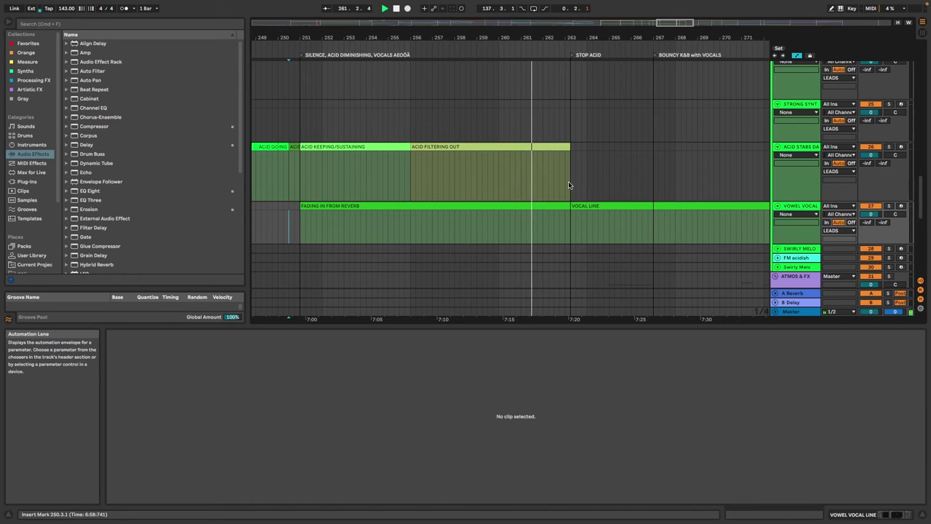
scroll(570, 185, "right", 2)
scroll(569, 184, "down", 2)
scroll(564, 188, "up", 1)
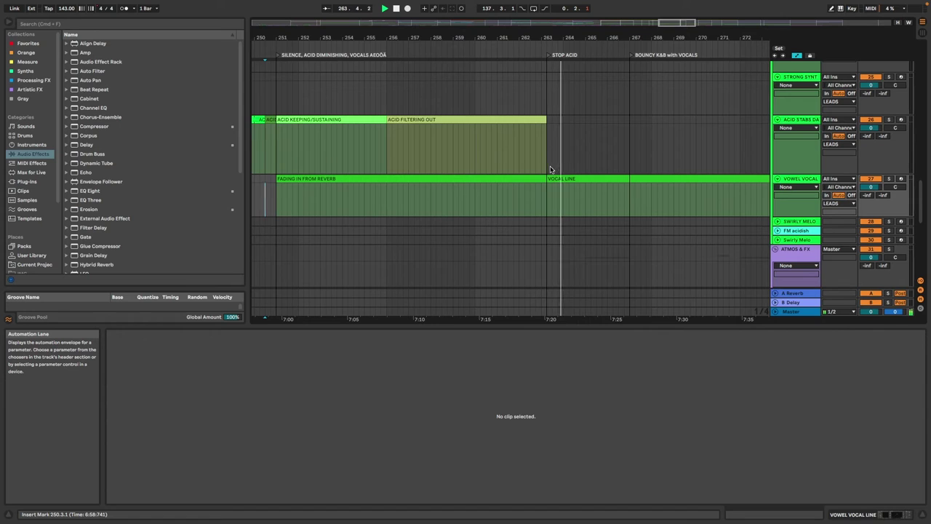
scroll(551, 169, "right", 2)
key("space")
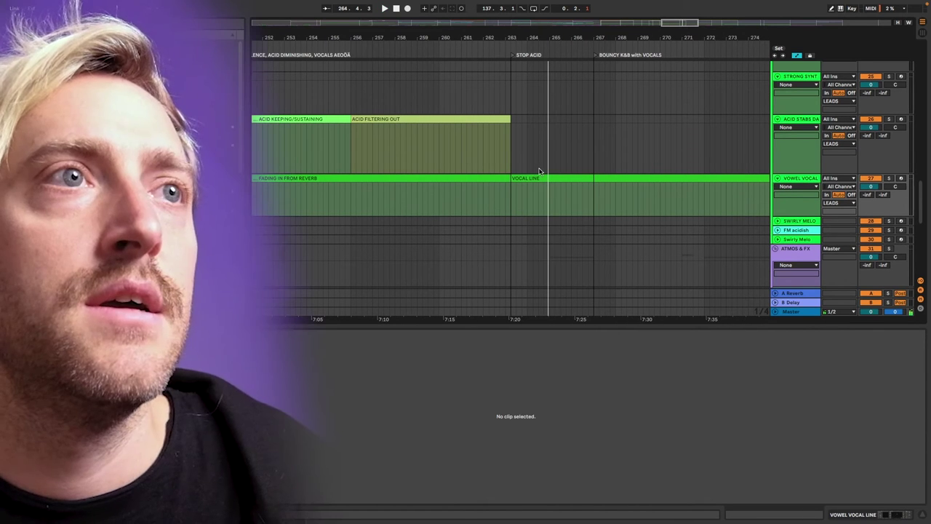
Check the ACID FILTERING OUT clip and audition the VOAL NOISE RISE clip on FX2 leading into BOUNCY K&B with VOCALS.
left_click(366, 118)
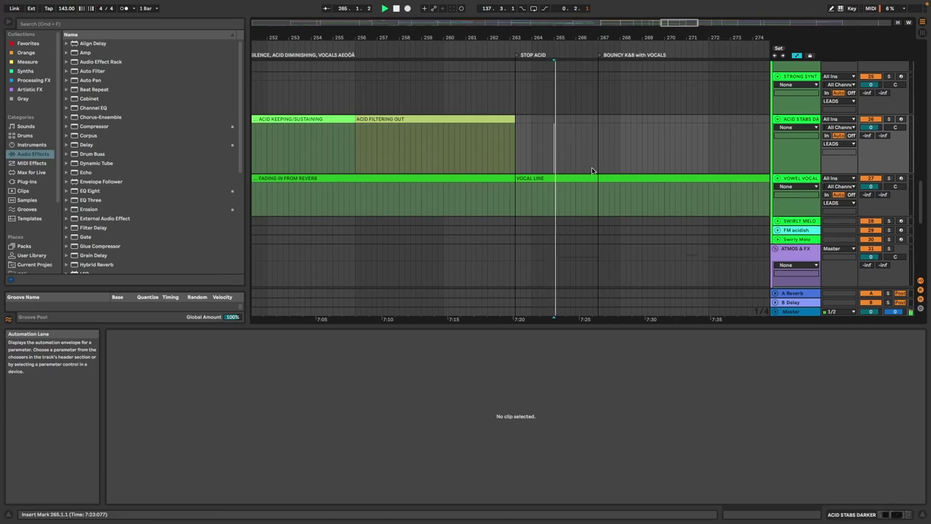
scroll(593, 171, "right", 2)
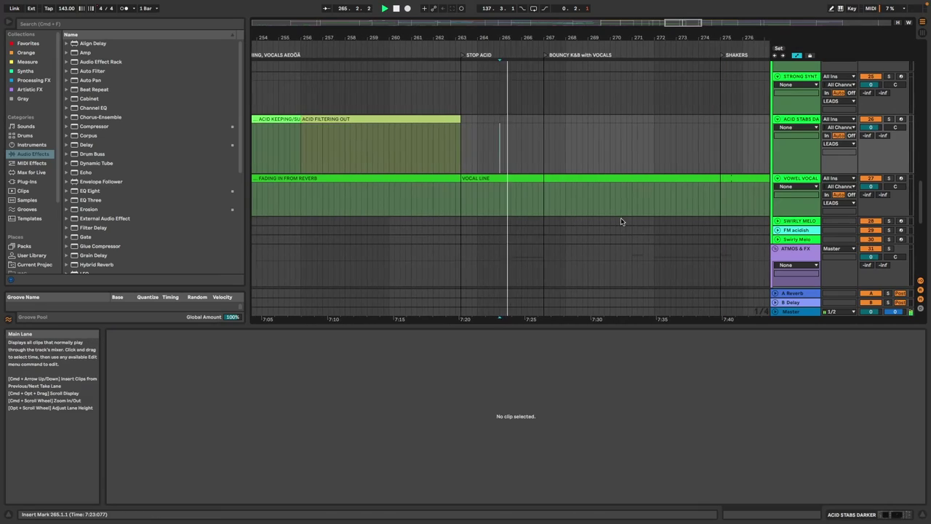
scroll(550, 209, "down", 5)
scroll(548, 228, "down", 5)
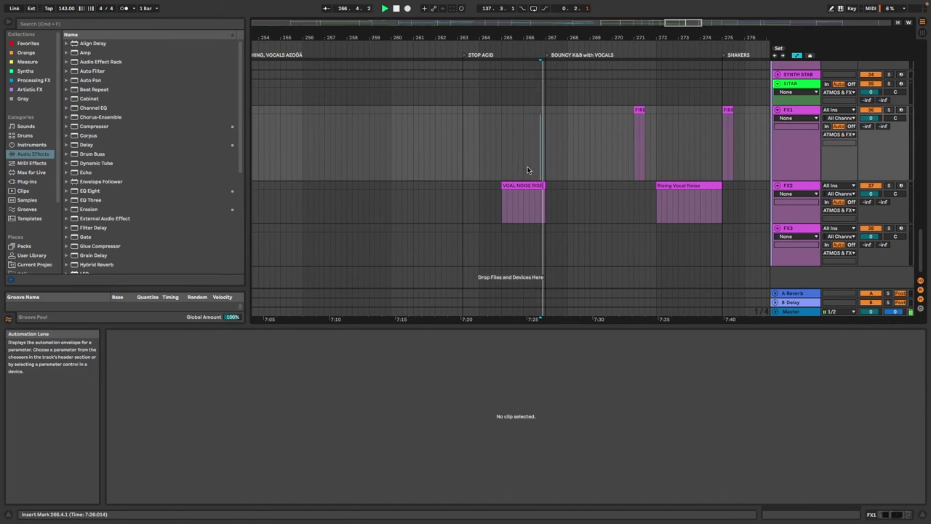
left_click(511, 184)
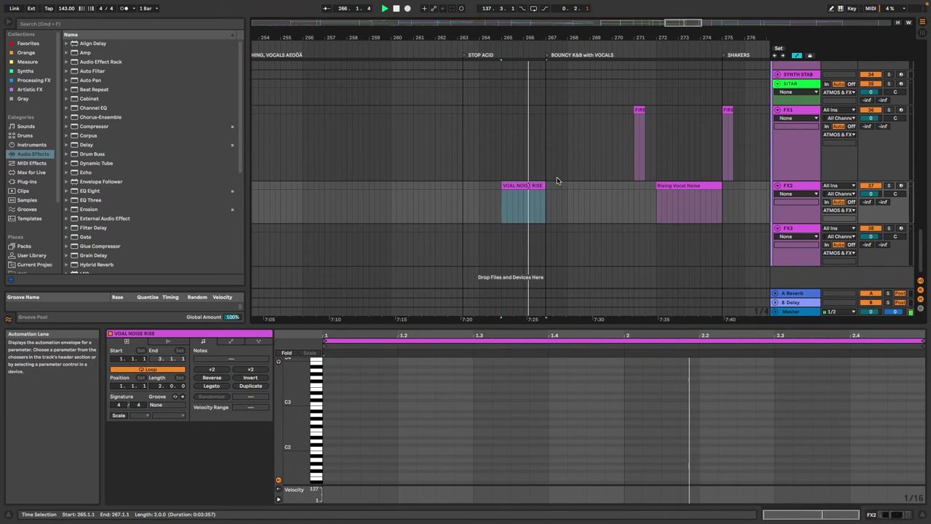
Follow the BOUNCY K&B with VOCALS section, checking the vocal line, the first FIRE VOX clip and the Rising Vocal Noise clip.
scroll(574, 177, "up", 6)
scroll(574, 179, "down", 4)
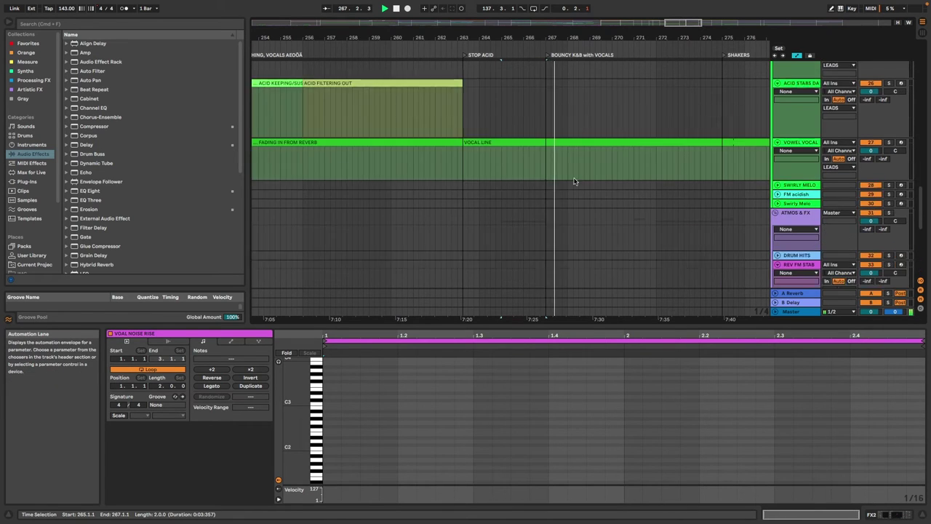
scroll(572, 180, "right", 1)
scroll(568, 187, "down", 1)
scroll(575, 201, "right", 2)
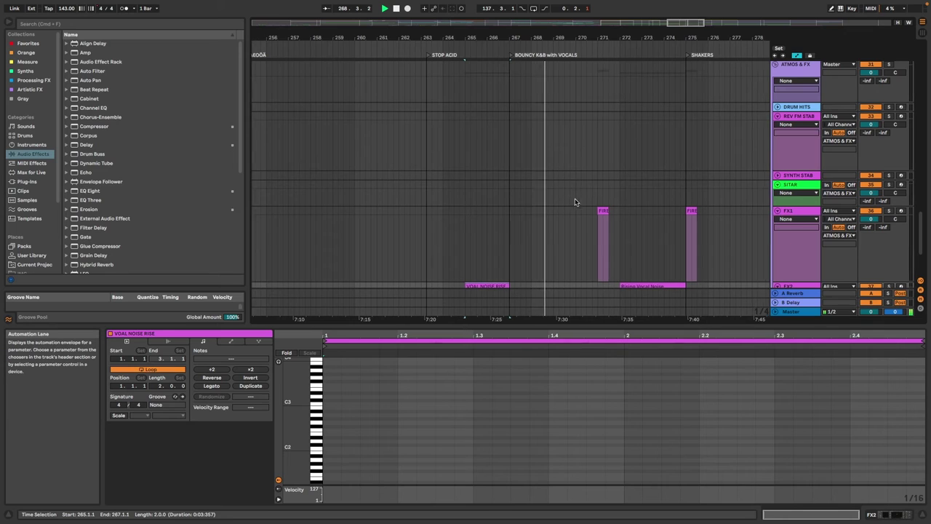
scroll(520, 248, "down", 2)
scroll(544, 257, "down", 2)
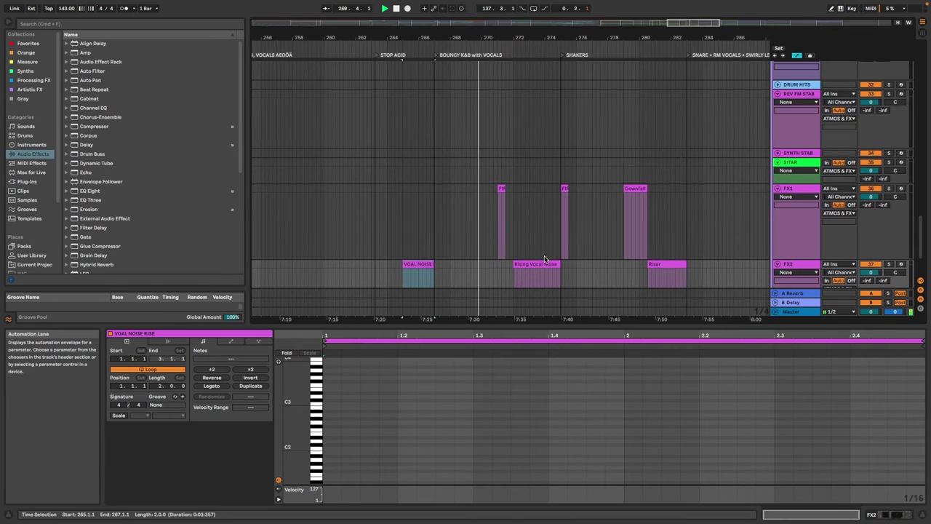
left_click(500, 189)
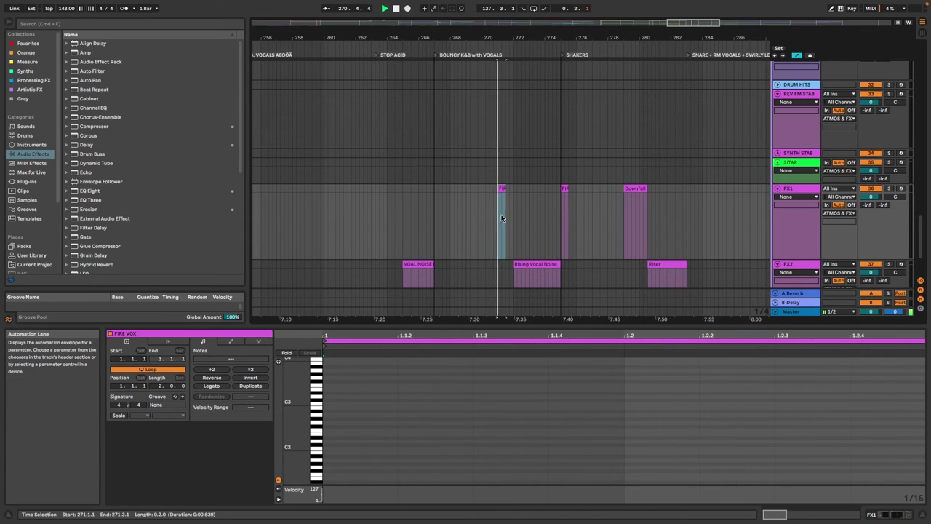
scroll(532, 255, "down", 1)
scroll(532, 255, "right", 2)
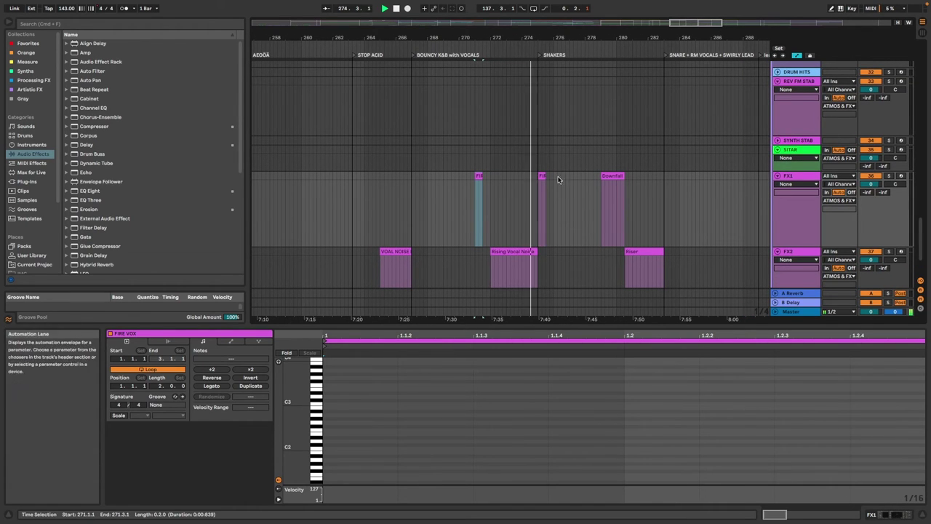
Follow the SHAKERS section from 275.3 through the Downfall and Riser effects, and stop playback at the Downfall clip.
left_click(551, 208)
scroll(566, 206, "right", 1)
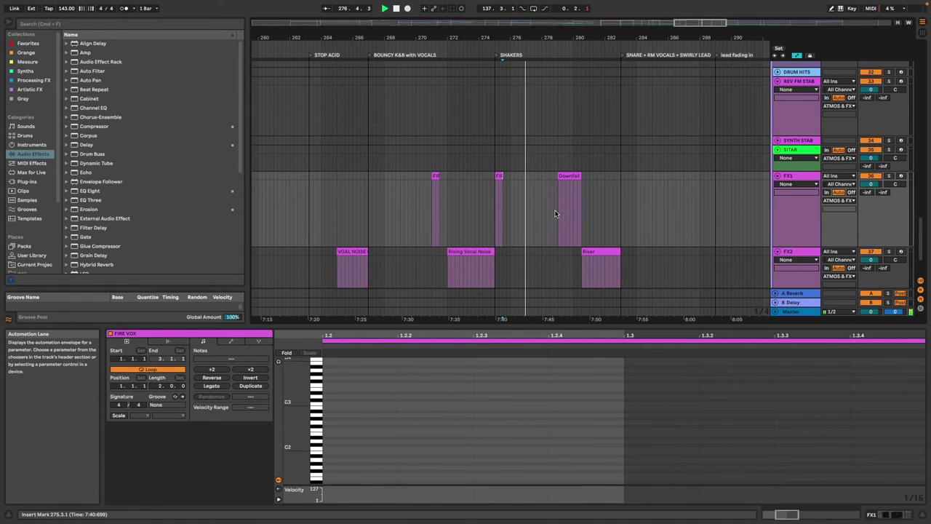
scroll(557, 209, "right", 3)
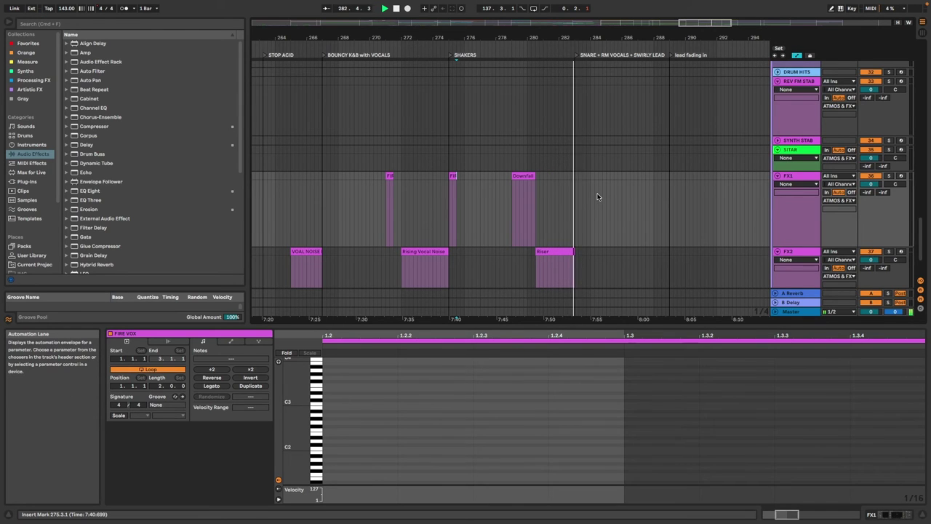
left_click(516, 176)
key("space")
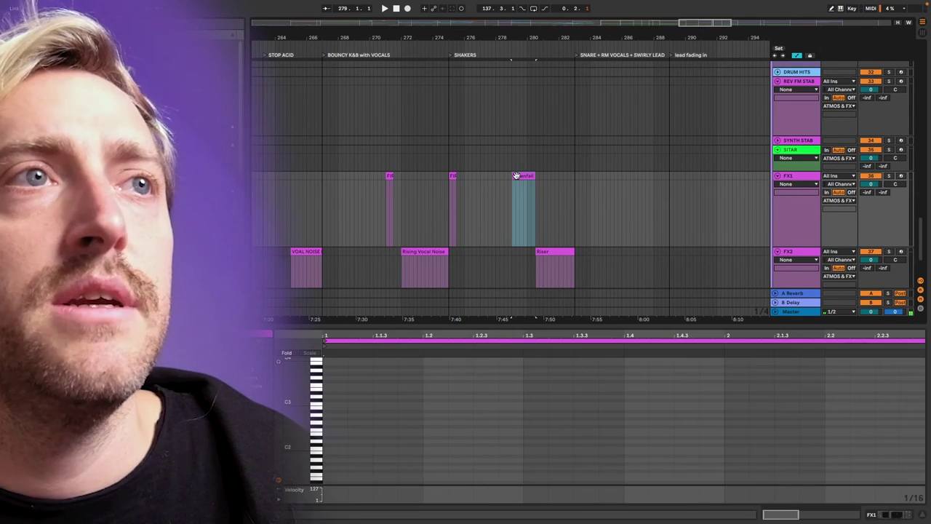
scroll(515, 177, "left", 1)
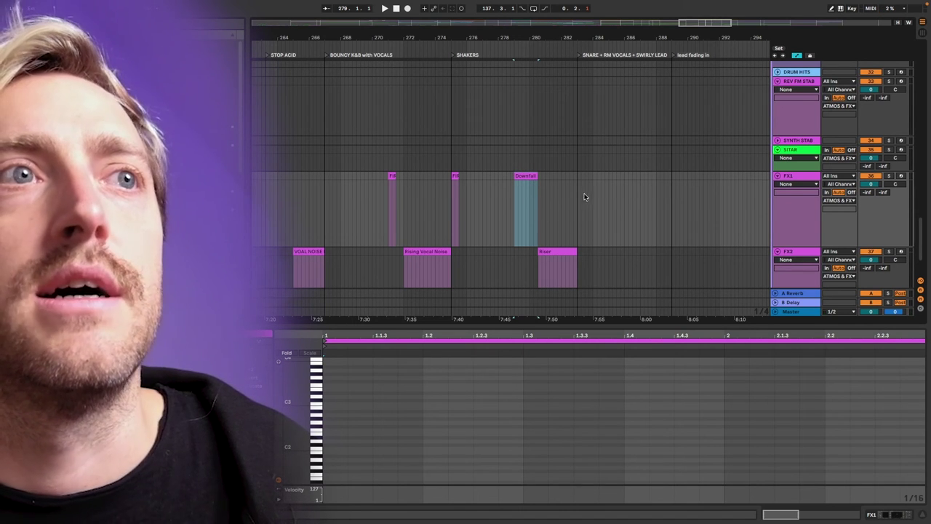
scroll(553, 218, "right", 1)
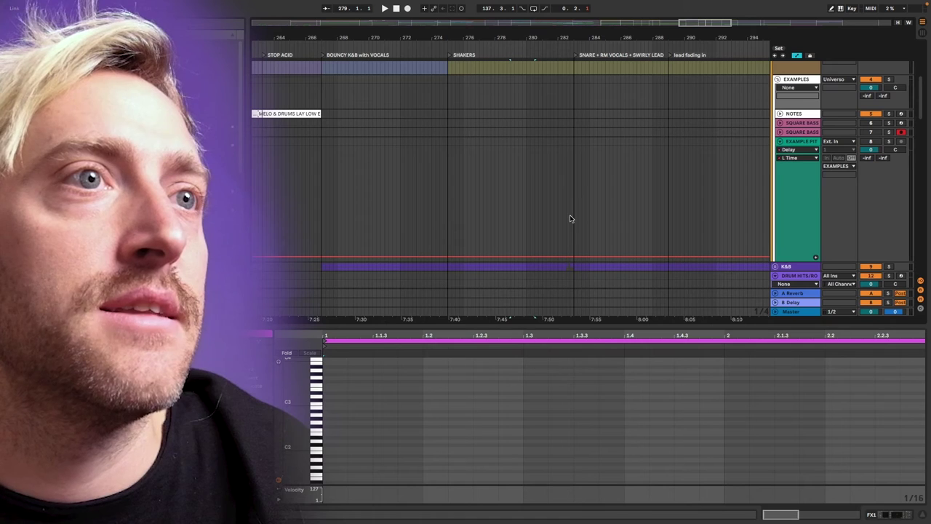
Unfold the K&B group and KICK track, and audition the gap from 282.2 and the DOUBLE KICK clip before bar 283.
scroll(574, 269, "up", 4)
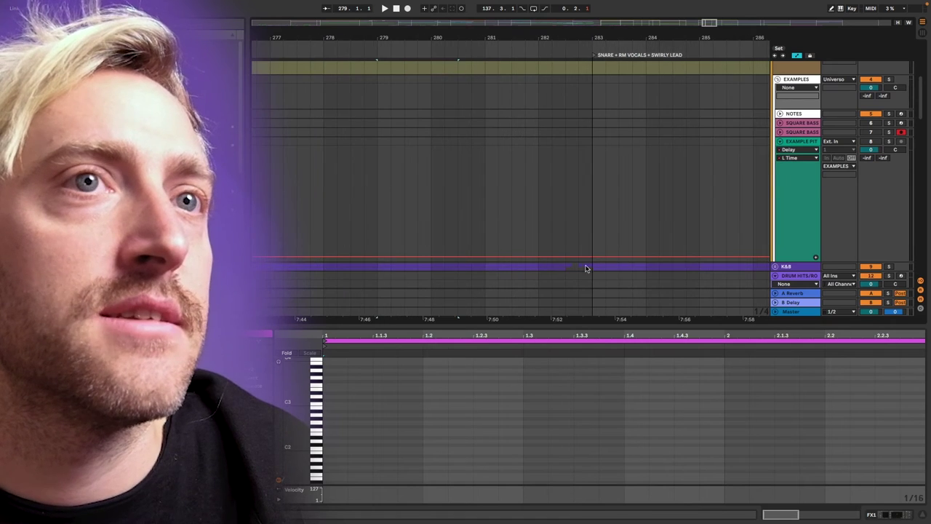
left_click(776, 267)
scroll(588, 254, "down", 4)
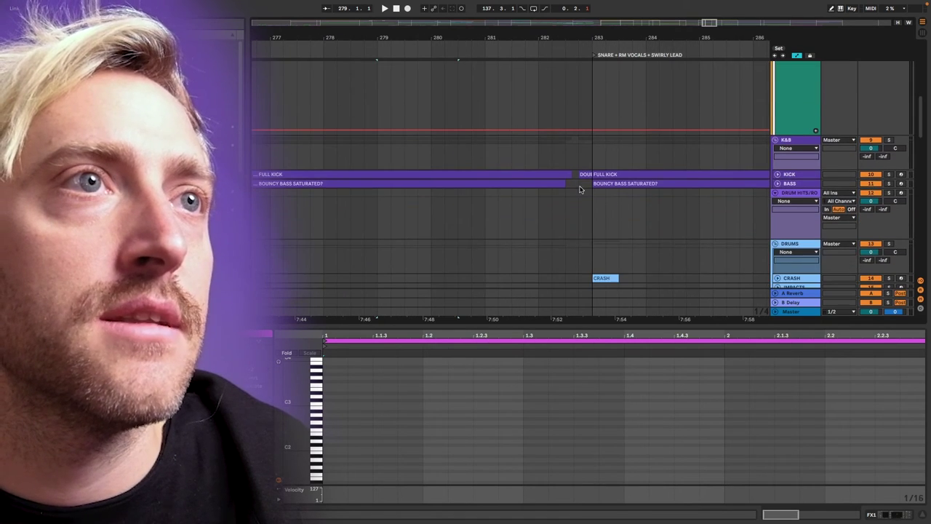
scroll(568, 182, "up", 3)
scroll(585, 190, "up", 3)
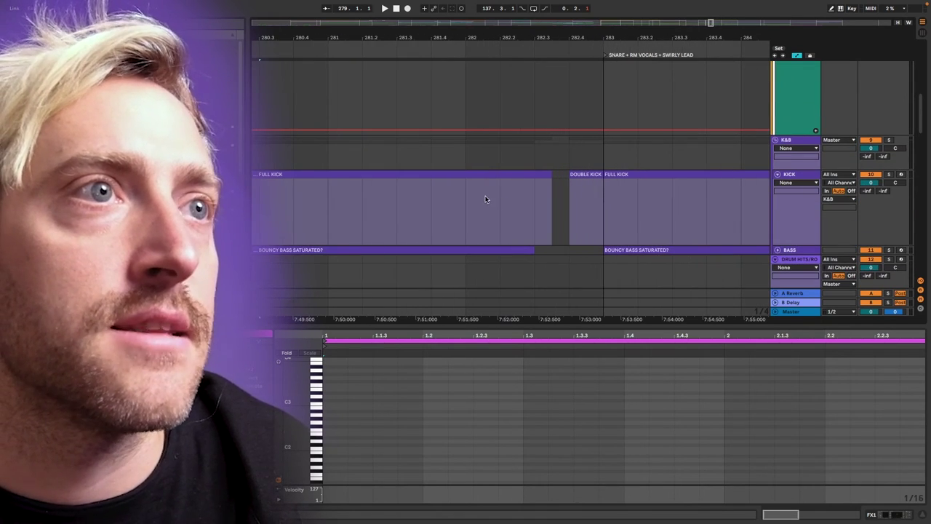
left_click(499, 203)
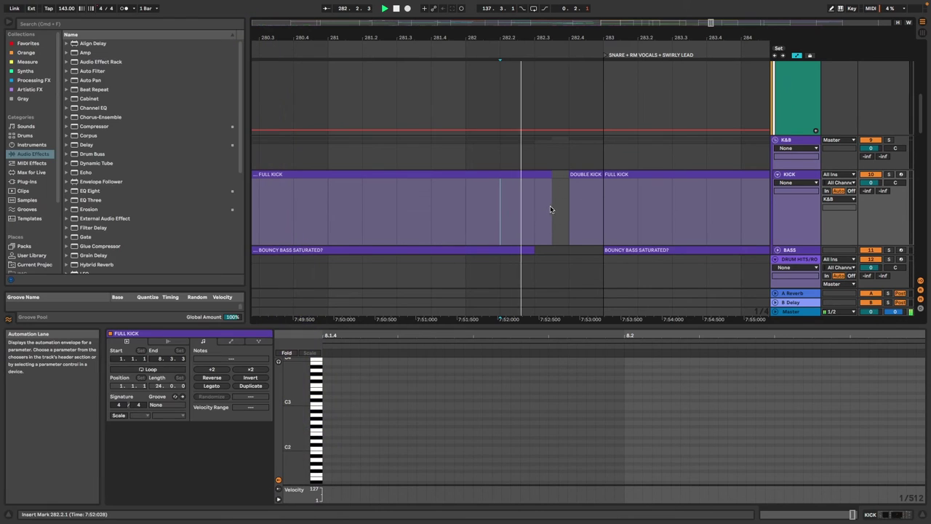
left_click(534, 215)
key("space")
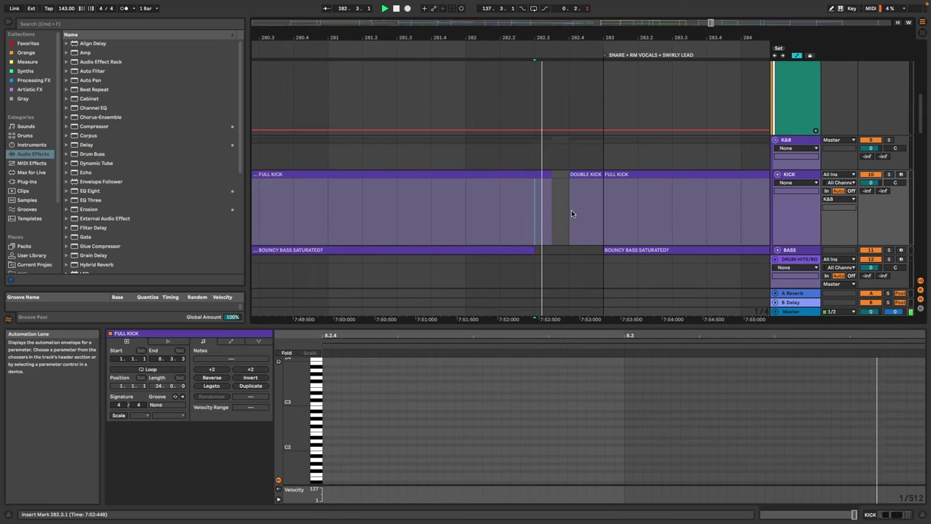
key("space")
left_click_drag(571, 212, 600, 214)
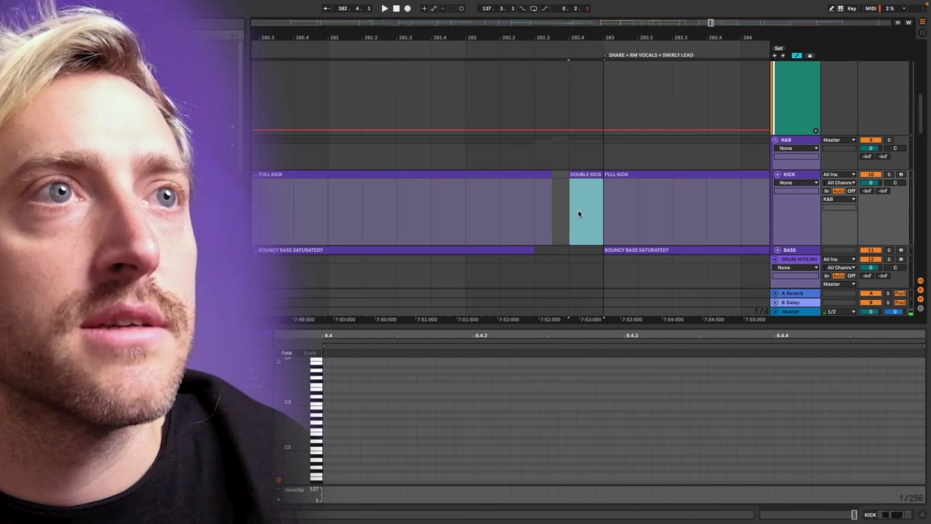
key("space")
Follow playback into SNARE + RM VOCALS + SWIRLY LEAD, checking the Swirly Melo clips and FX tracks, and stop at 286.3.
scroll(579, 214, "down", 5)
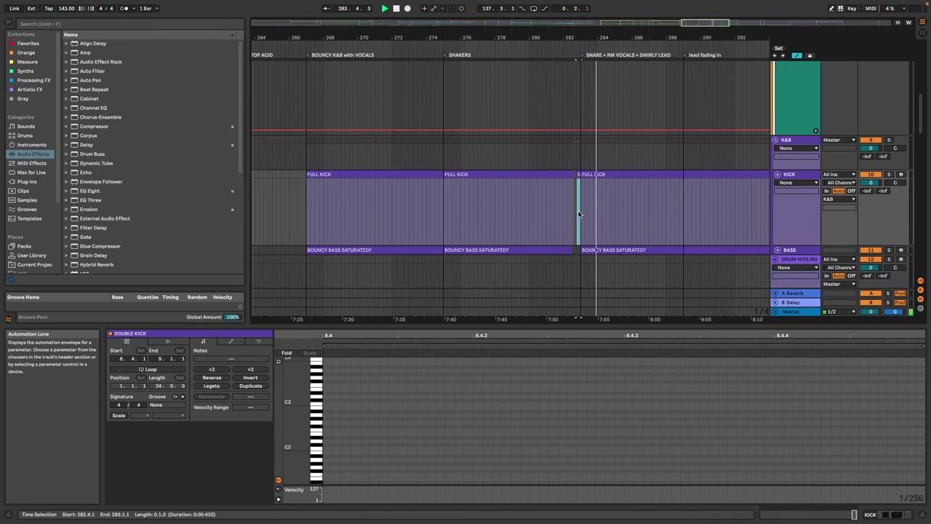
scroll(578, 214, "down", 10)
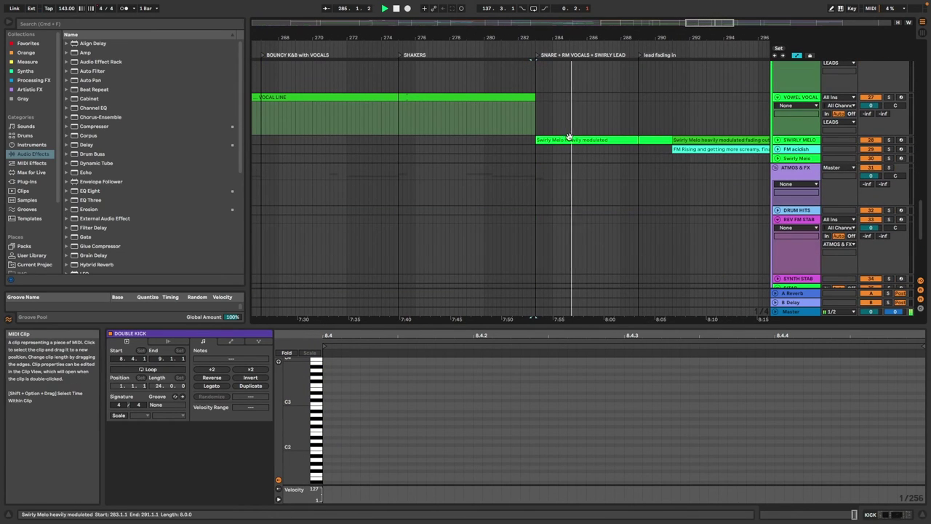
scroll(577, 140, "up", 3)
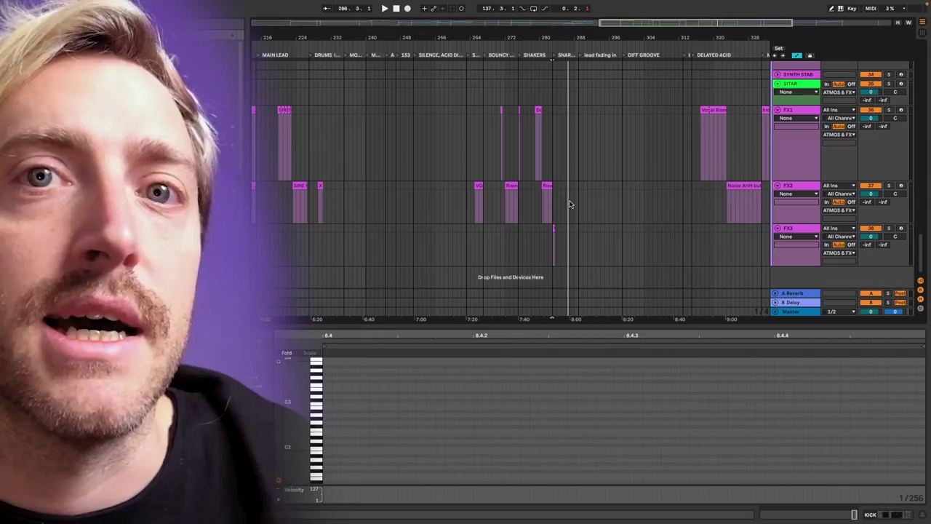
Locate the FIRE clip at bar 102 on FX1 in the GRIDS section and audition it from just before its start.
scroll(524, 198, "up", 5)
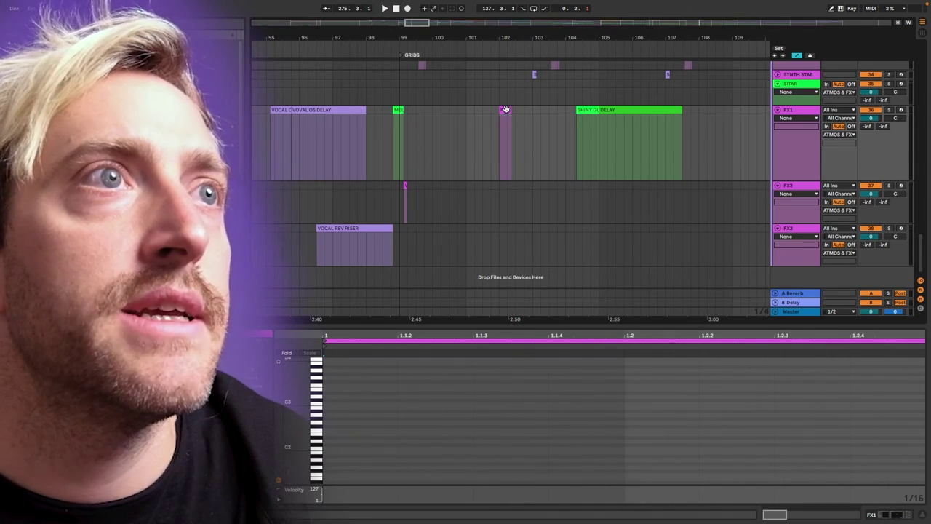
left_click(506, 110)
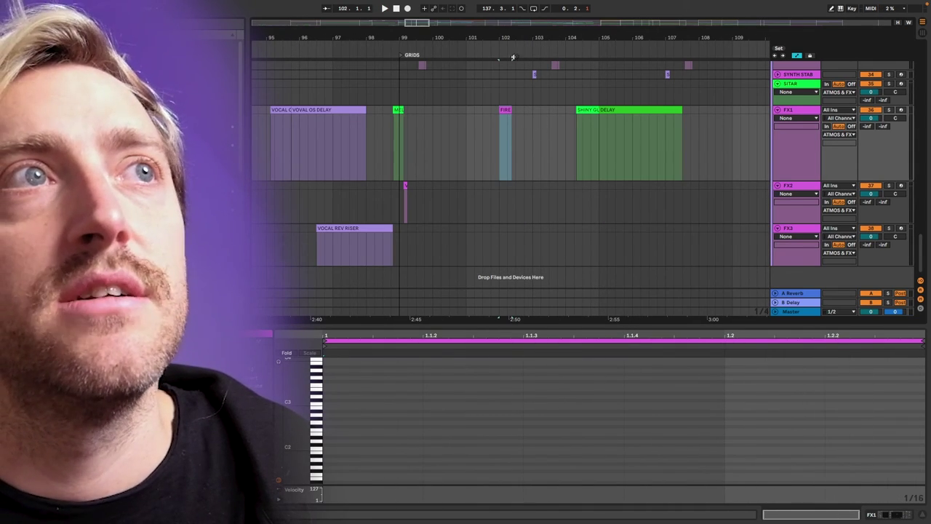
left_click(491, 117)
key("space")
key("space")
scroll(511, 150, "down", 5)
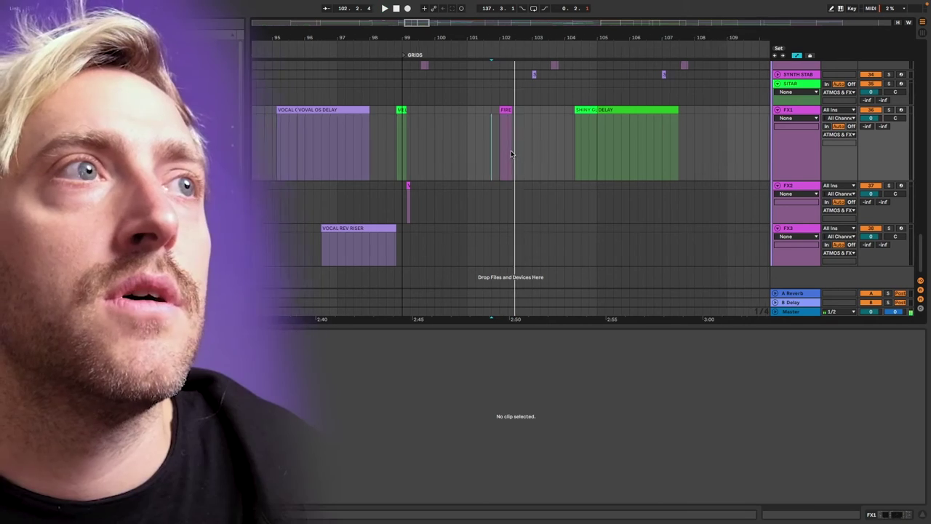
Check the earlier Swirly MELO FADE IN and SWIRLY FADE OUT clips on the Acid Melo track around FADE OUT.
scroll(517, 150, "right", 3)
scroll(473, 152, "up", 5)
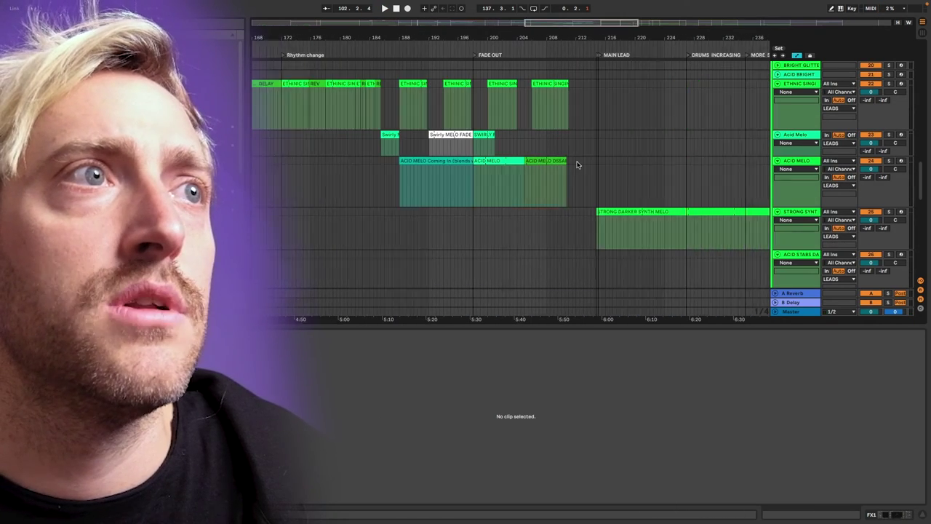
scroll(576, 162, "up", 3)
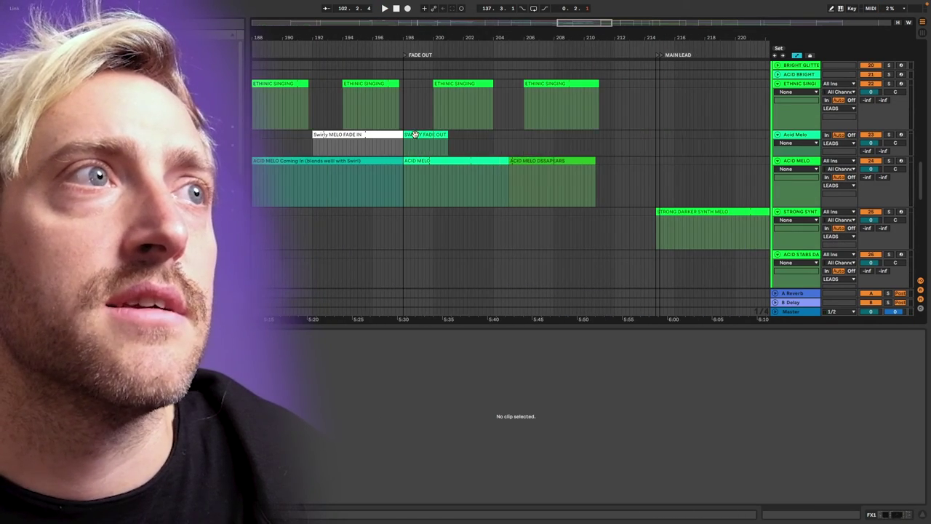
left_click(354, 143)
left_click(421, 141)
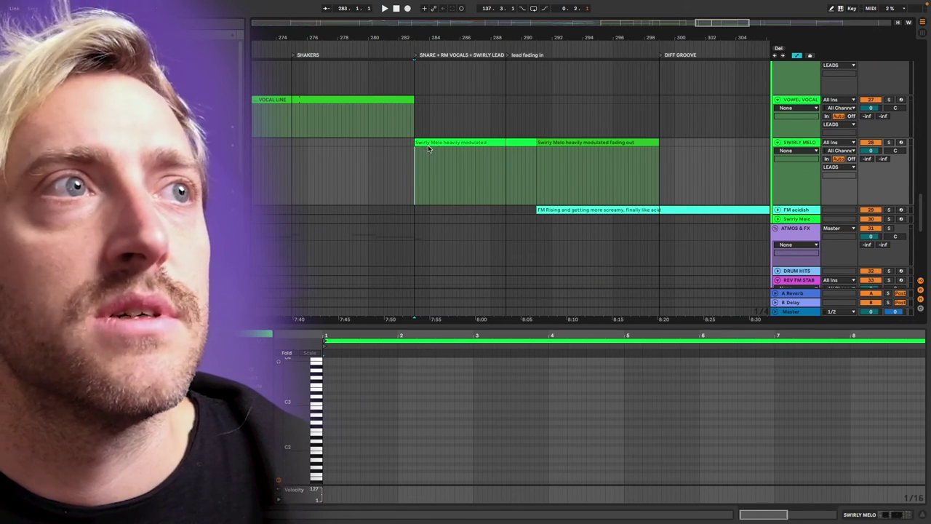
Play from 283.1.1 and follow the Swirly Melo heavily modulated clip through its fade-out and the FM Rising clip entry.
key("space")
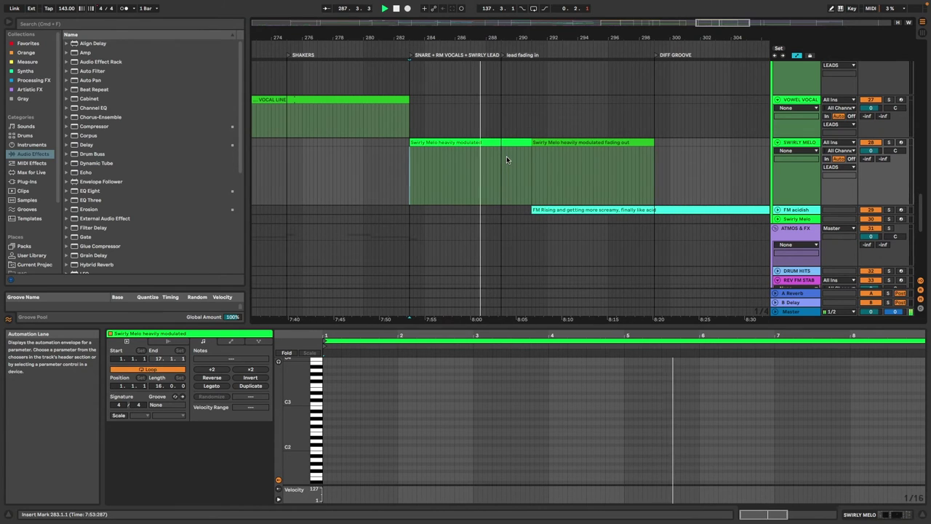
scroll(505, 166, "down", 5)
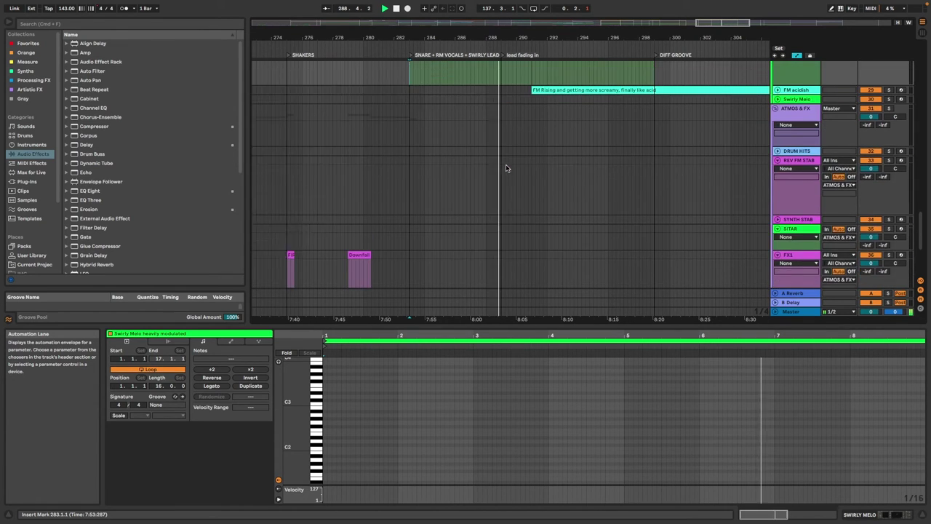
scroll(507, 169, "up", 4)
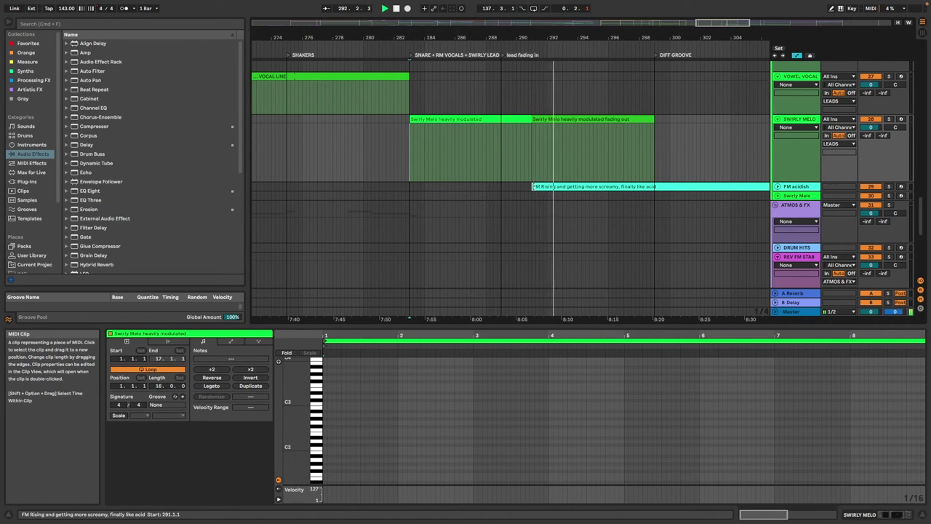
Extend the start of the FM Rising and getting more screamy clip back to 286.1.1 and unfold its FM acidish track.
left_click_drag(532, 186, 454, 182)
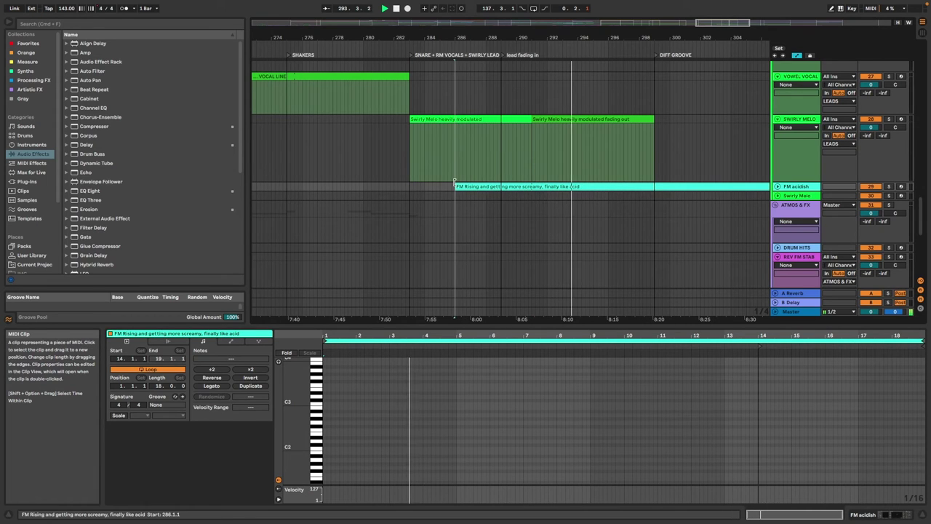
key("u")
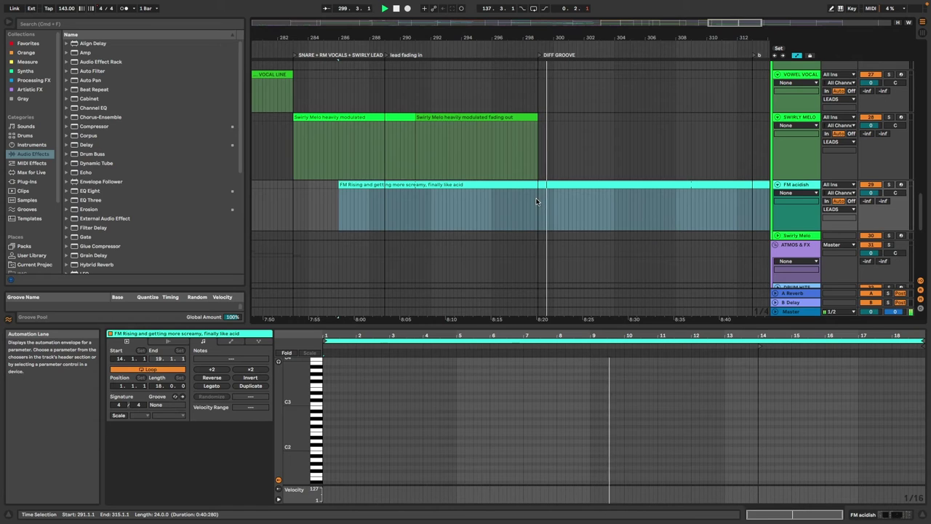
left_click(536, 202)
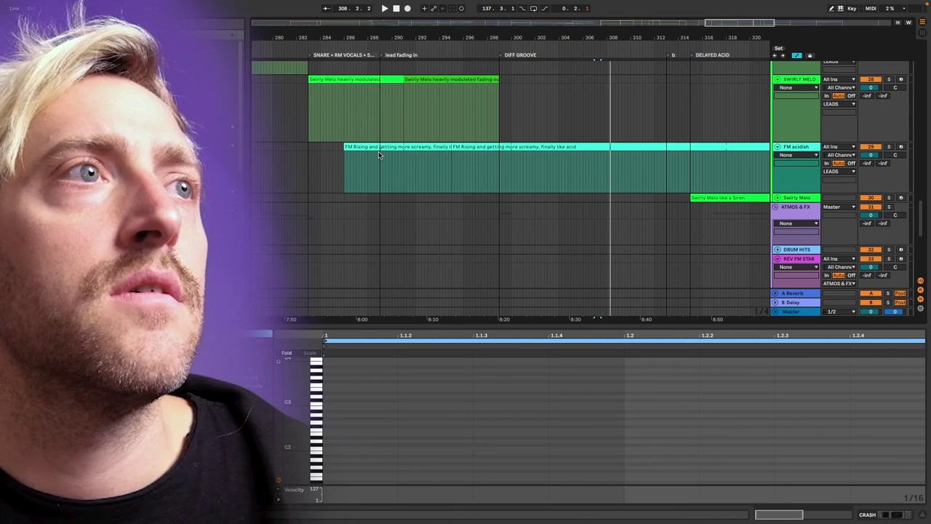
left_click(379, 148)
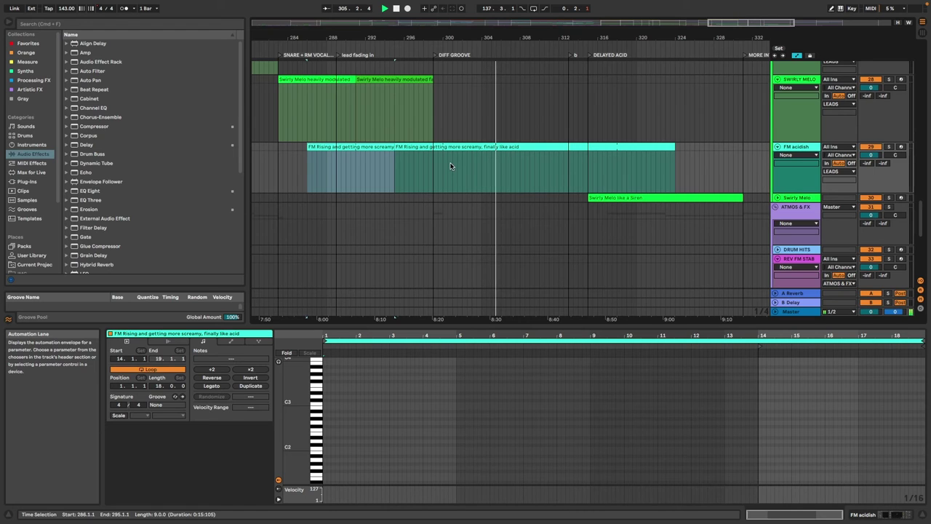
Follow the DIFF GROOVE section, checking the crashes, SNARE GRV 2 and the SNARE clips leading into DELAYED ACID.
scroll(451, 165, "right", 2)
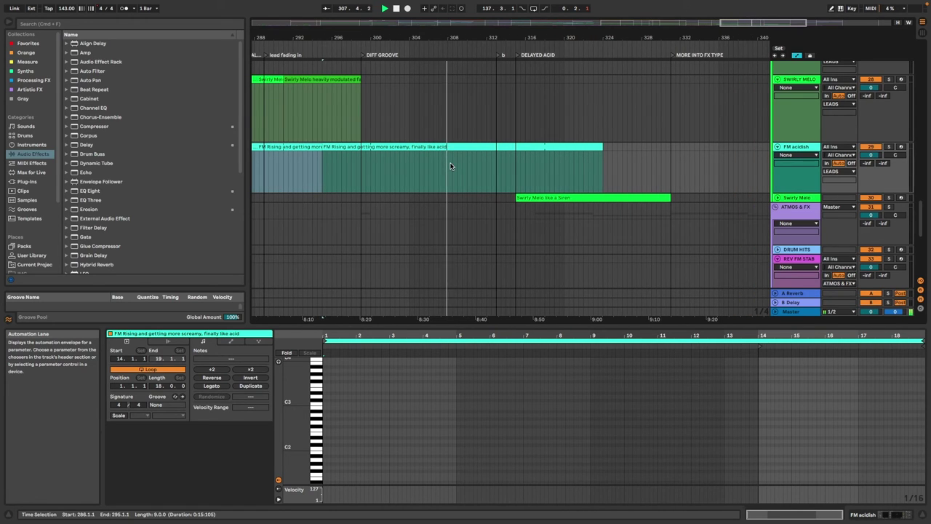
scroll(451, 175, "down", 10)
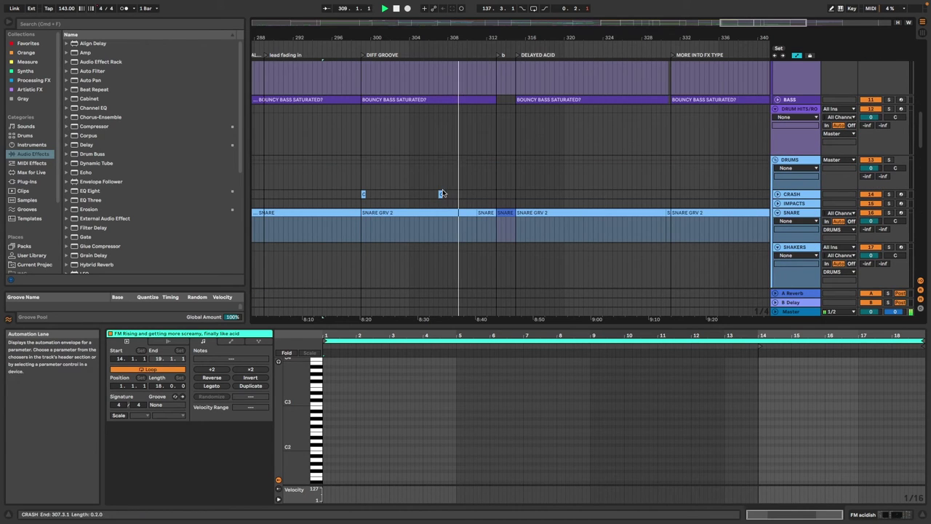
scroll(452, 192, "up", 10)
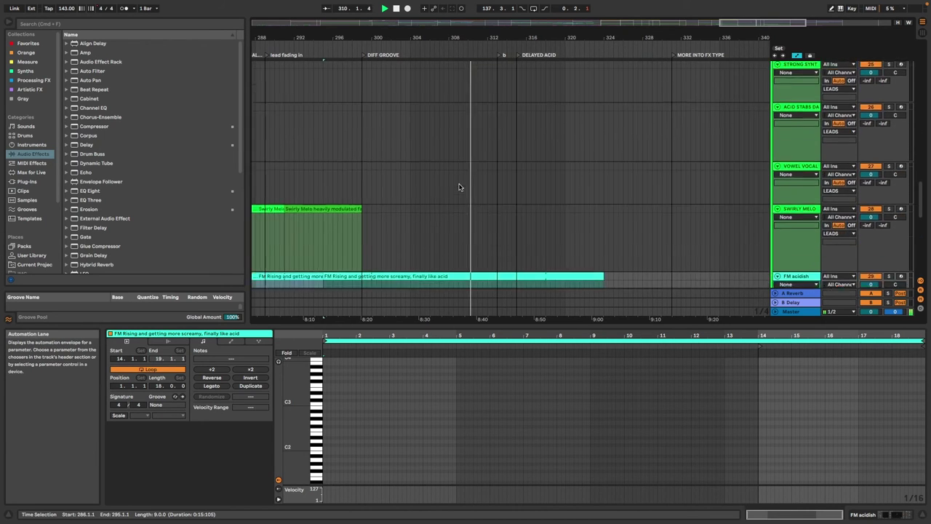
scroll(459, 187, "up", 8)
scroll(498, 145, "up", 3)
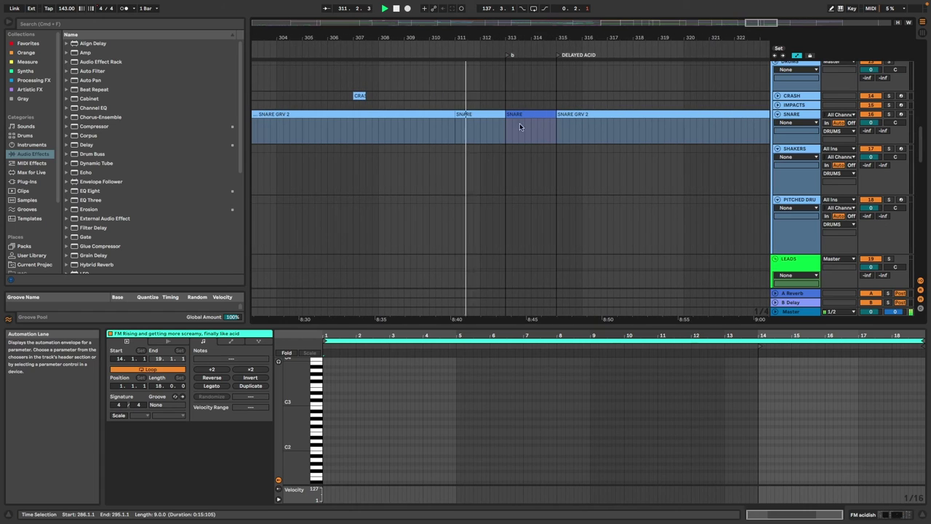
scroll(516, 126, "right", 1)
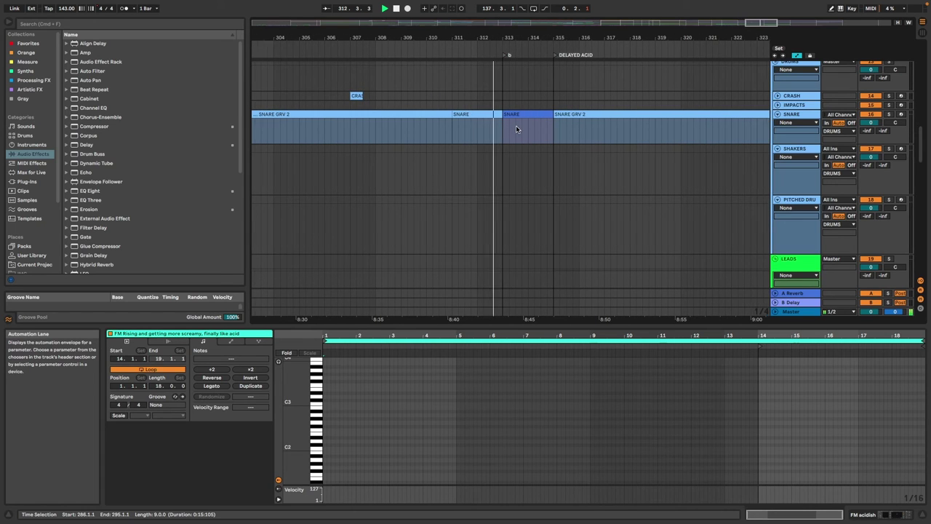
scroll(513, 126, "down", 1)
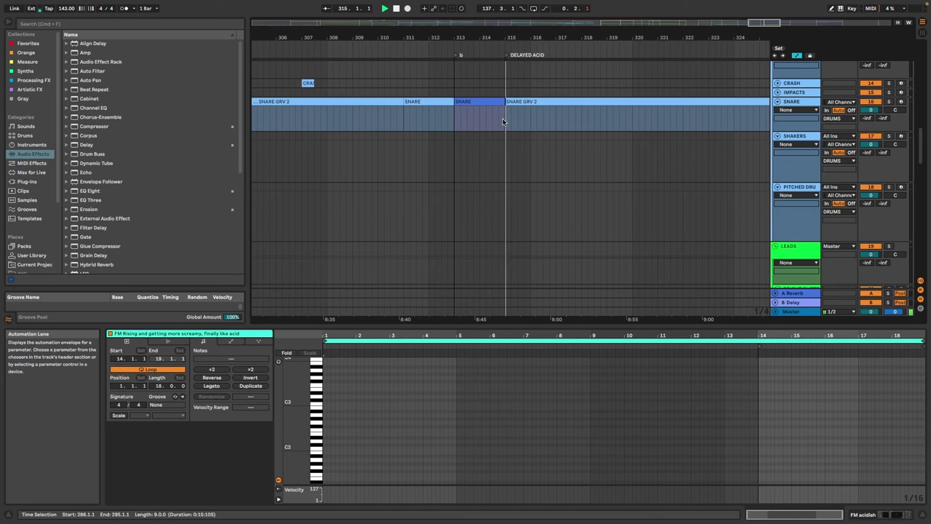
Trim the end of the FM Rising clip back to bar 315 and rename the DELAYED ACID locator to SWIRL.
scroll(502, 122, "down", 5)
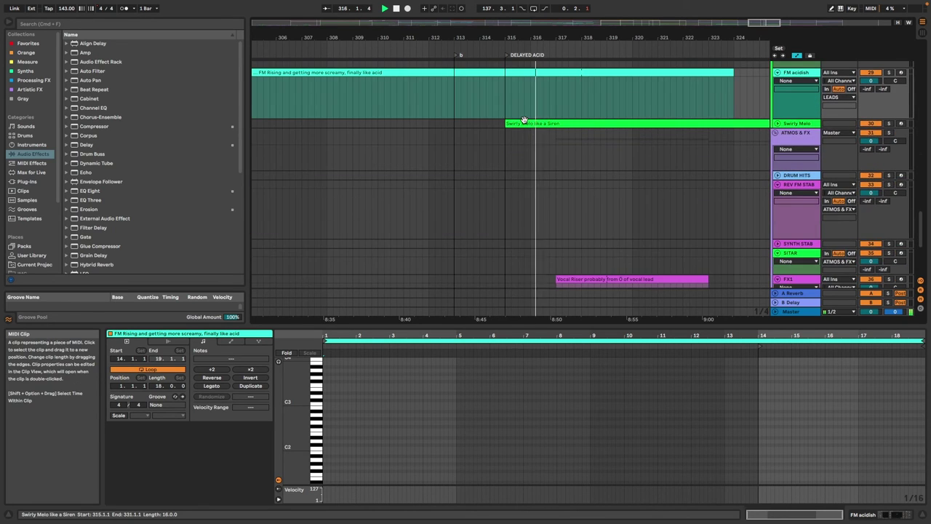
scroll(521, 129, "down", 3)
scroll(522, 129, "right", 1)
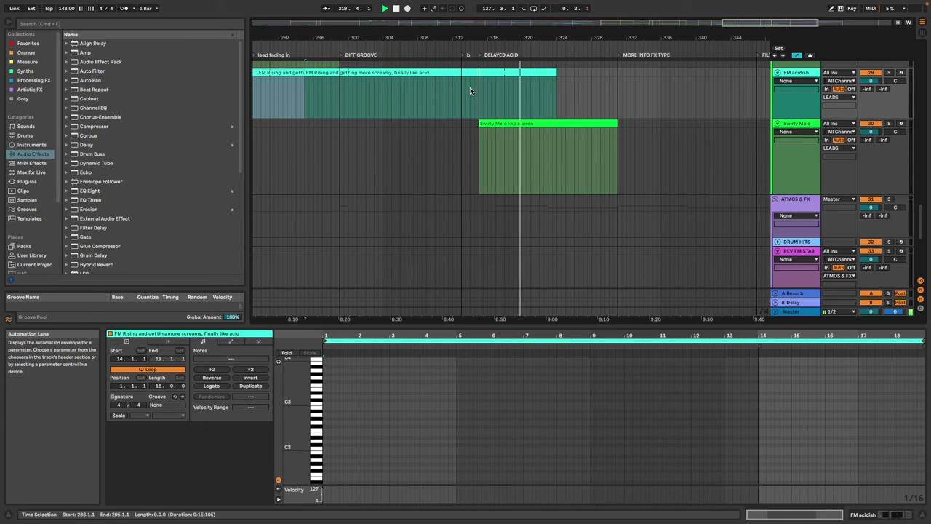
left_click_drag(557, 73, 478, 75)
left_click(476, 151)
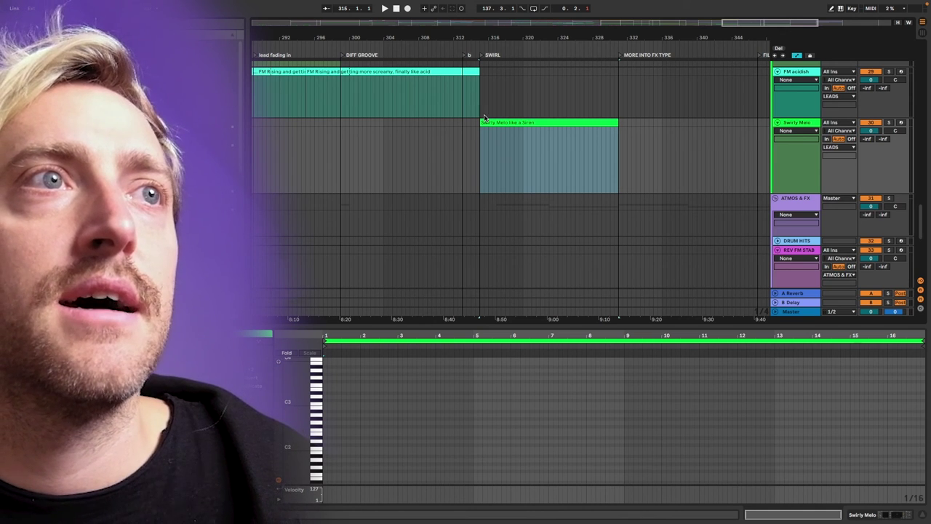
Open SPAN Plus on the Master and replay the SWIRL section from 315.1.1 to examine the siren melody's spectrum.
key("super+alt+p")
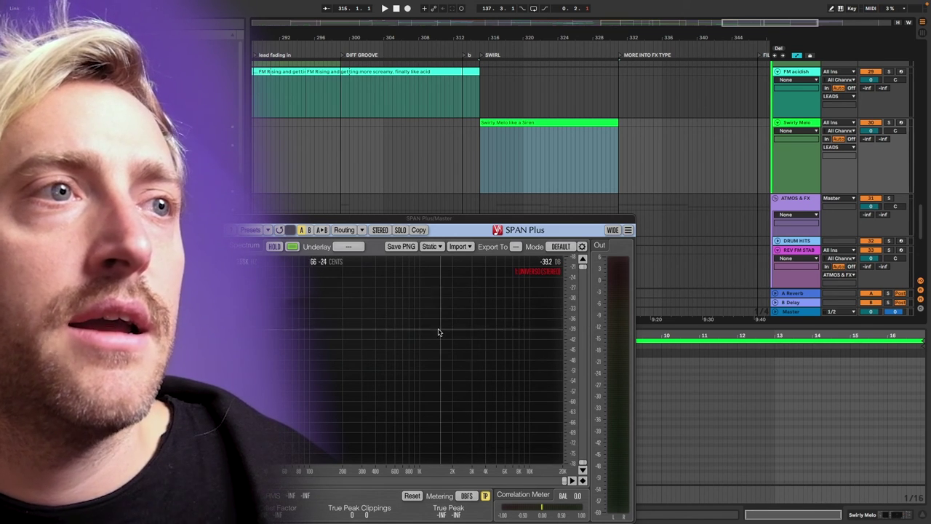
key("space")
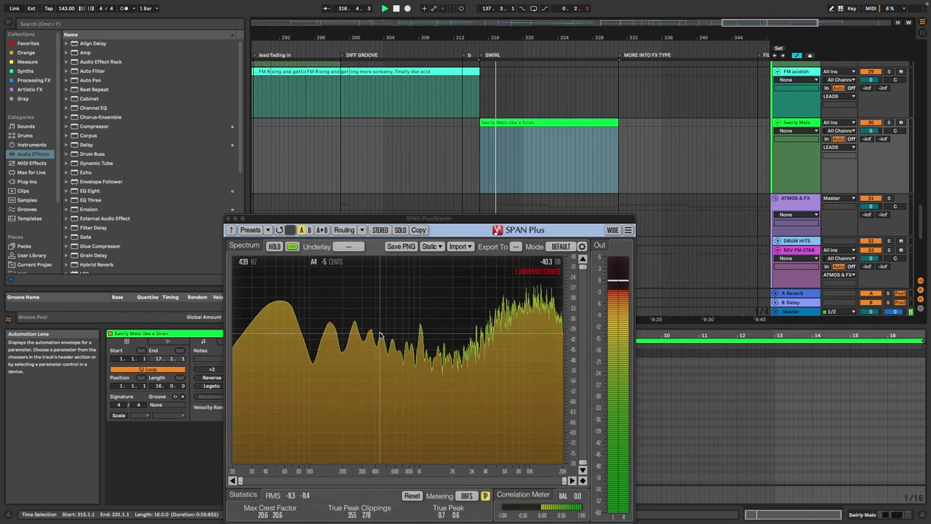
key("space")
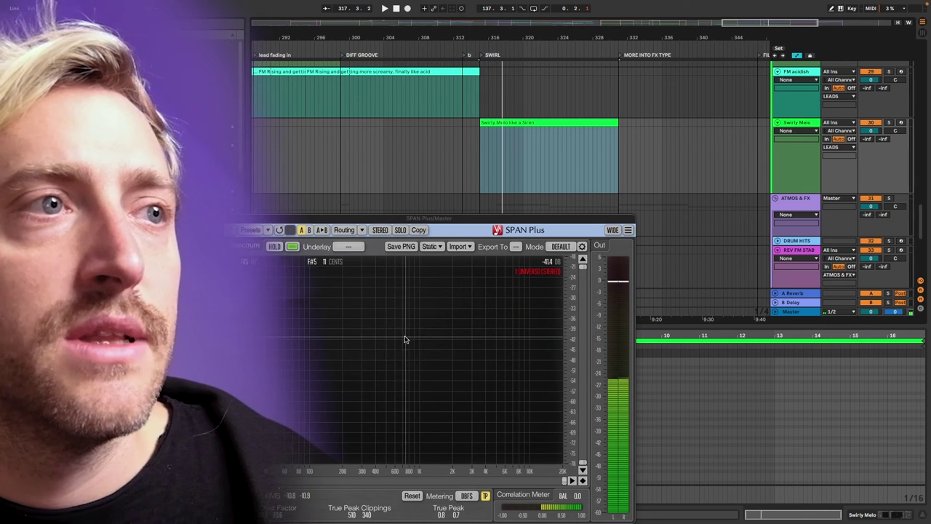
key("space")
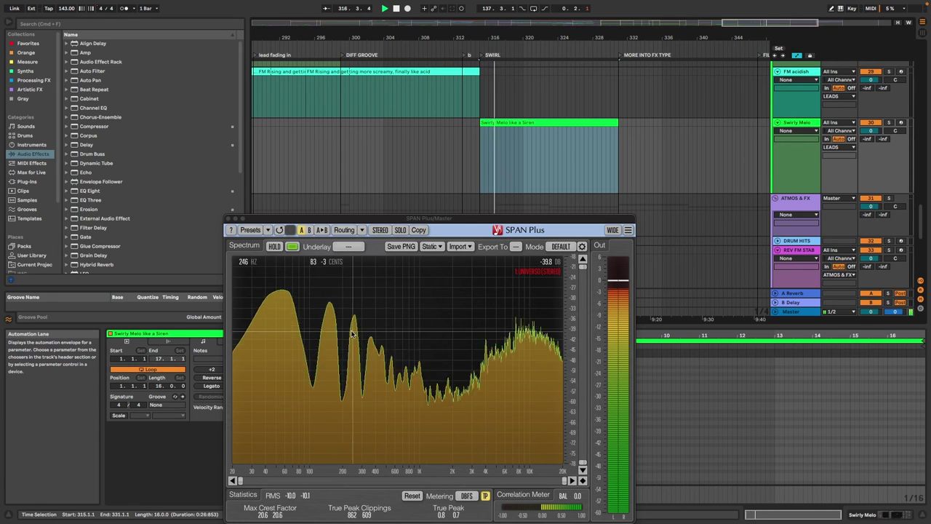
Close SPAN Plus and check the Vocal Riser and Noise AHH clips on FX1 and FX2 during the SWIRL section.
left_click(228, 218)
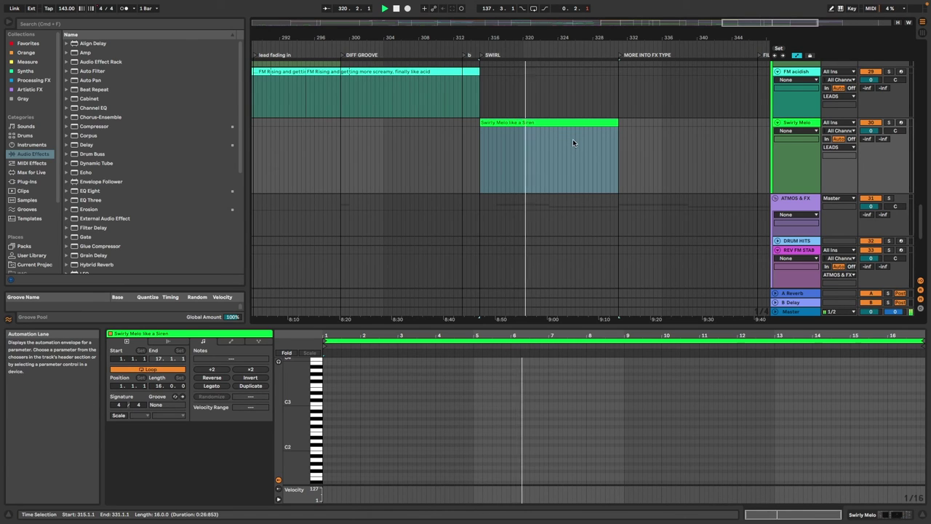
scroll(571, 139, "down", 5)
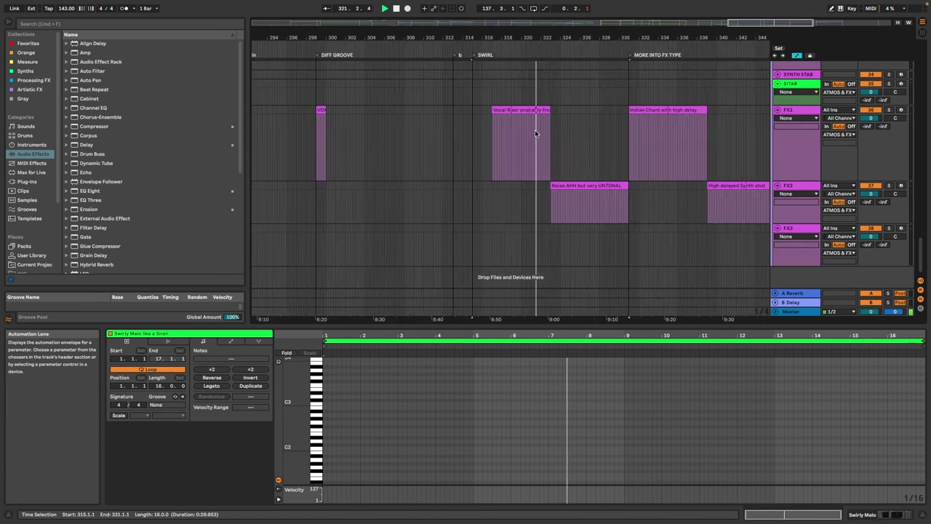
scroll(534, 129, "up", 3)
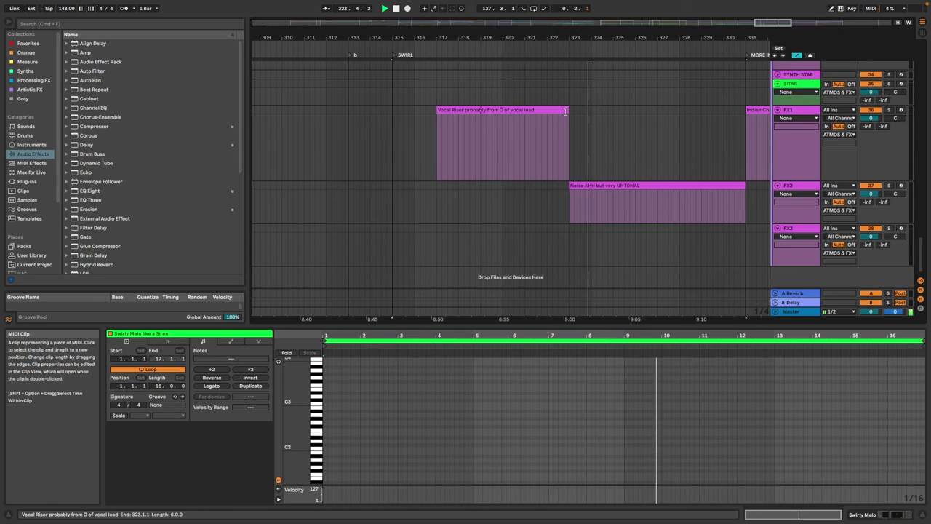
scroll(551, 124, "down", 3)
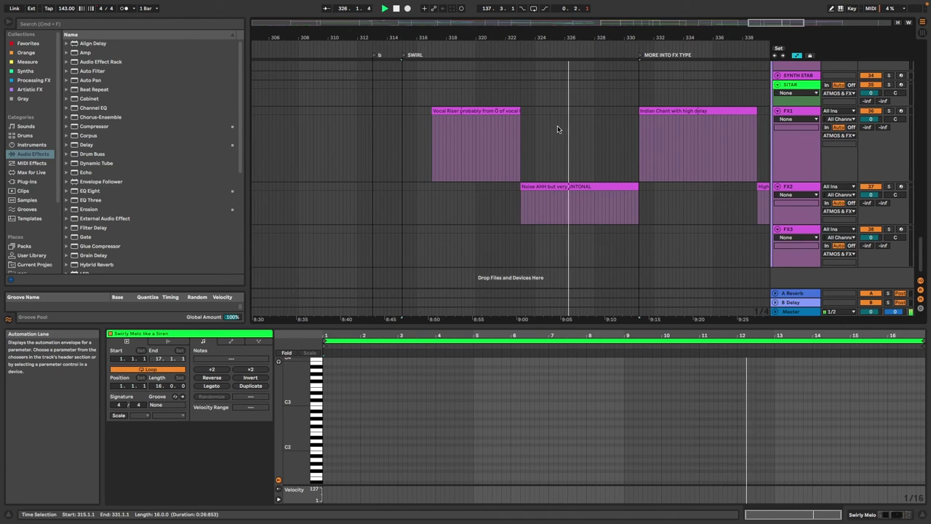
Select the Vocal Riser clip on FX1 and replay the track from 317.1.1 to audition the riser.
left_click(490, 125)
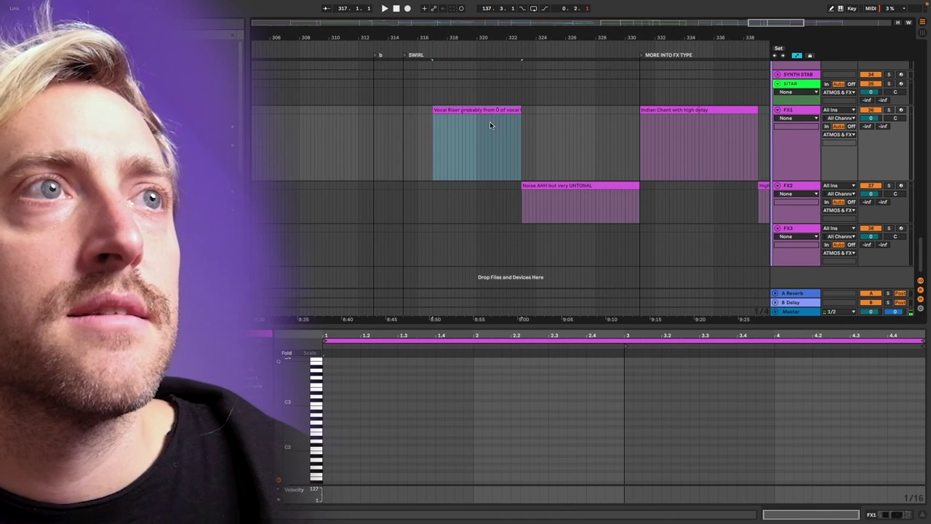
scroll(490, 121, "up", 4)
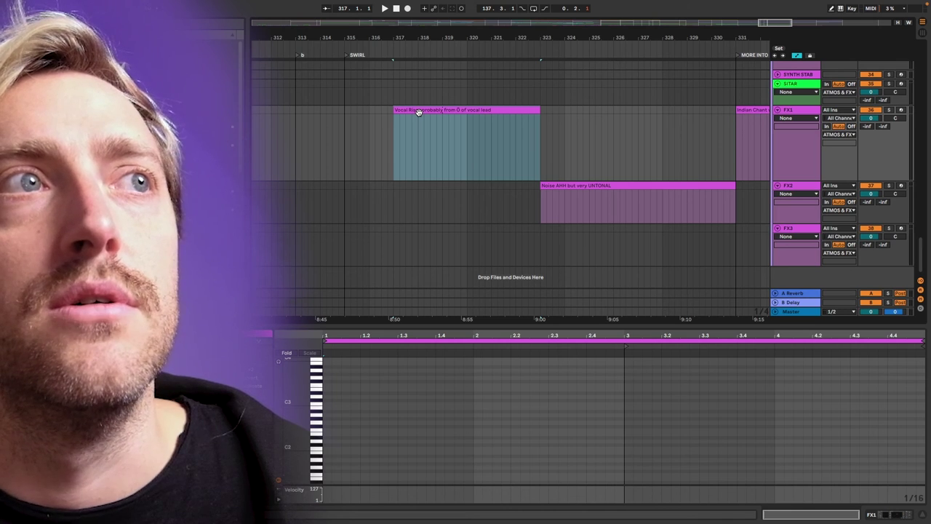
key("space")
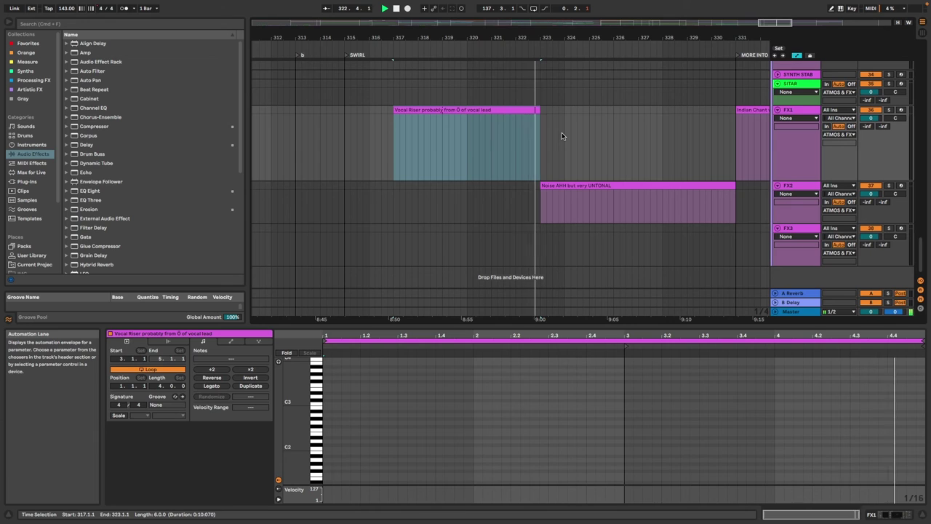
Follow playback through the Noise AHH but very UNTONAL clip on FX2 towards the MORE INTO FX TYPE section.
scroll(558, 155, "right", 3)
scroll(466, 190, "right", 2)
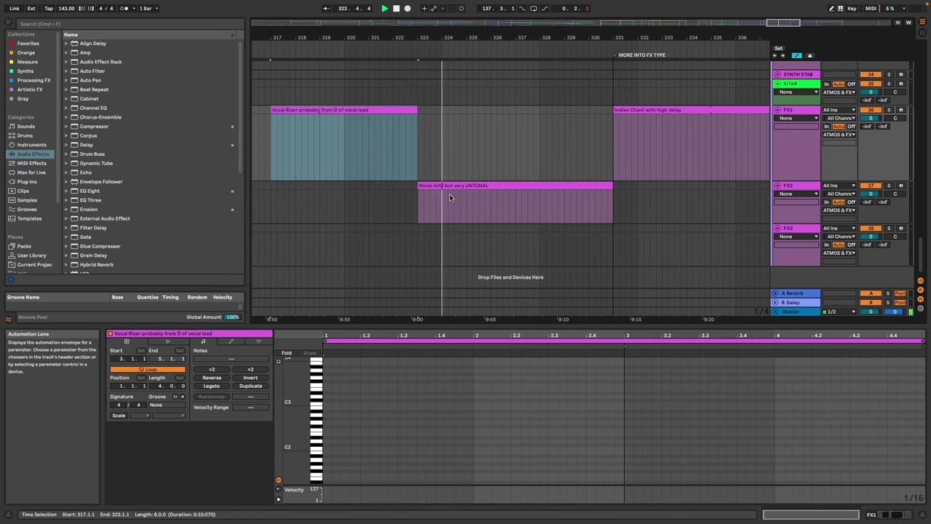
scroll(466, 194, "right", 3)
scroll(472, 193, "right", 2)
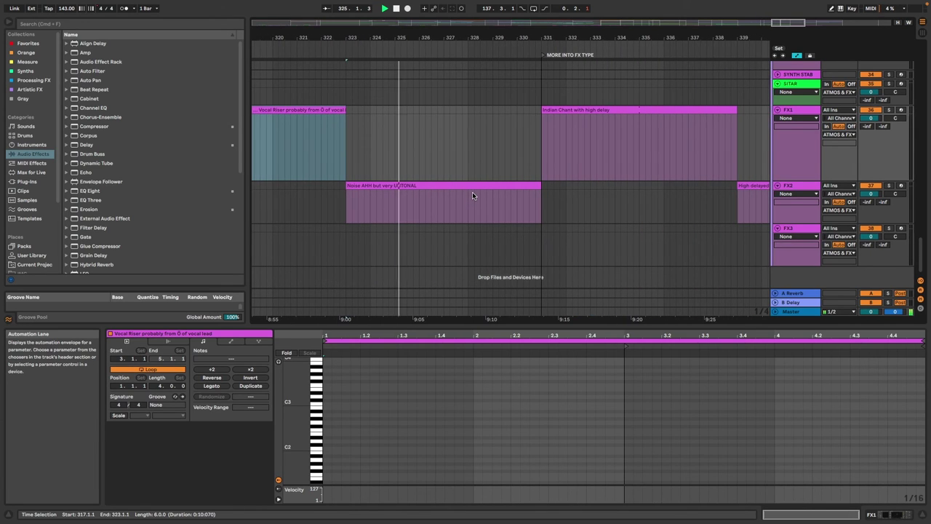
scroll(472, 193, "right", 1)
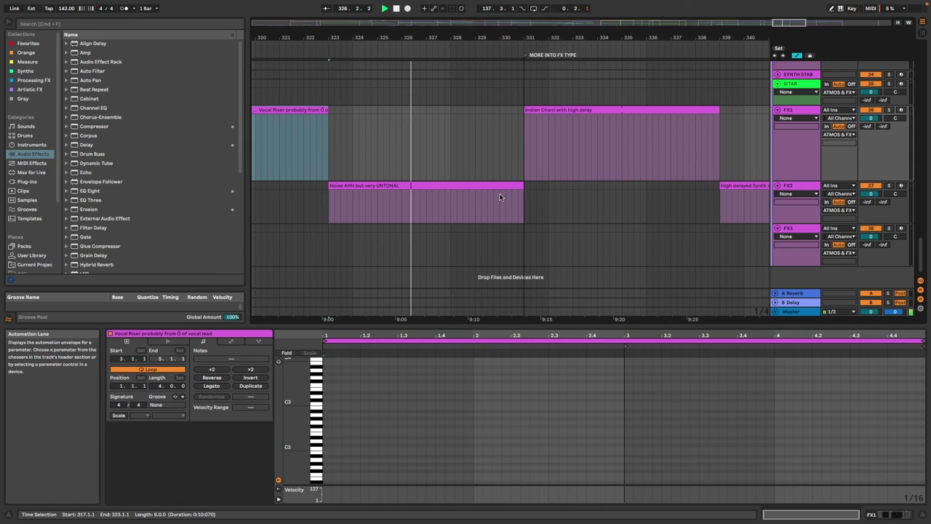
scroll(500, 196, "down", 2)
scroll(500, 196, "right", 2)
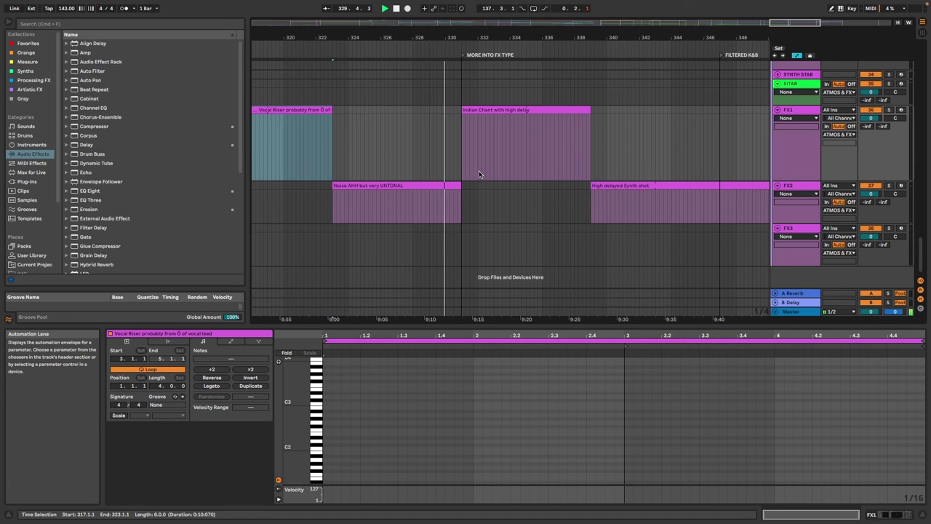
Select the Indian Chant with high delay clip and check the kick, bass and snare clips around the start of MORE INTO FX TYPE.
scroll(478, 171, "up", 3)
scroll(478, 170, "down", 2)
left_click(479, 112)
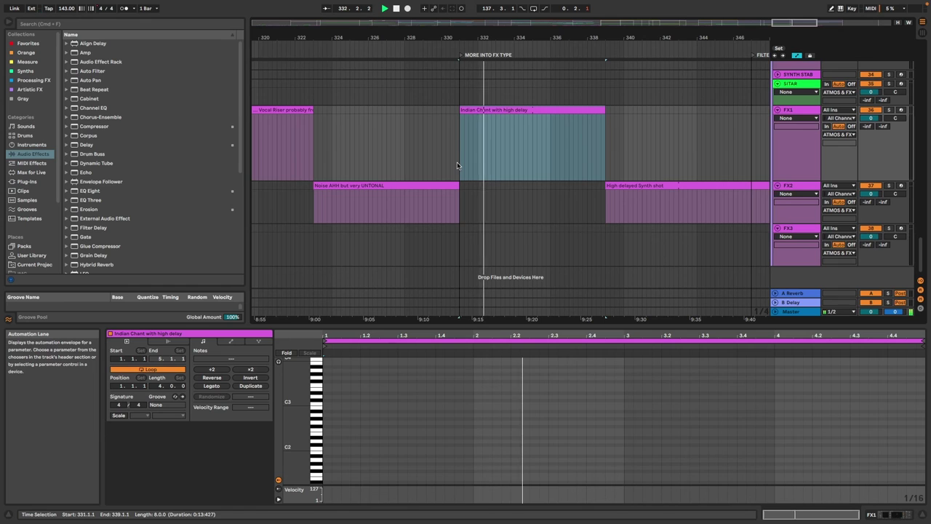
scroll(457, 166, "up", 10)
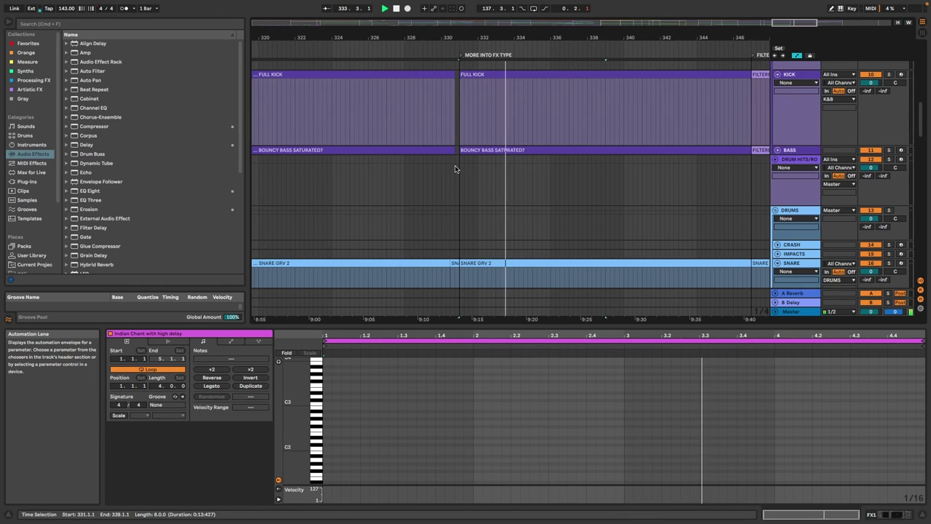
scroll(454, 167, "down", 3)
scroll(449, 202, "up", 4)
scroll(449, 204, "down", 5)
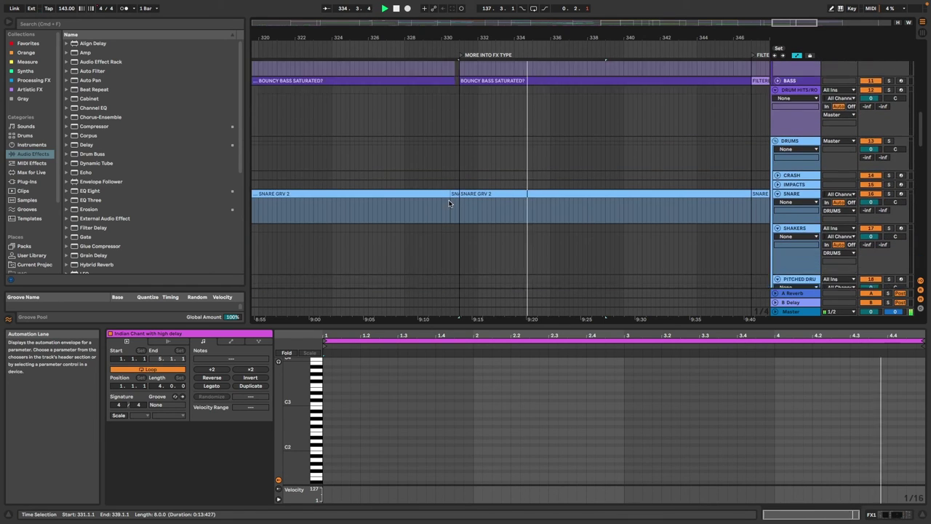
scroll(449, 203, "down", 15)
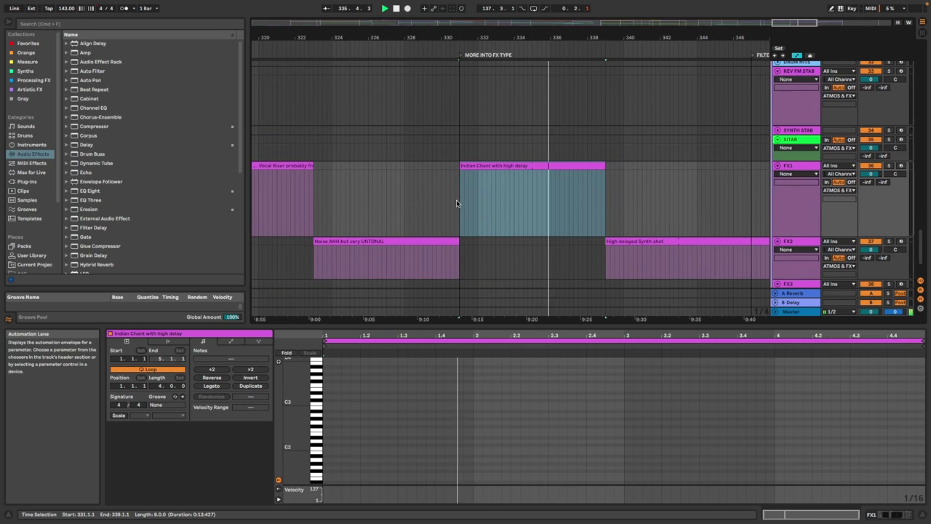
Follow playback through the High delayed Synth shot clip on FX2 into the FILTERED K&B section.
scroll(456, 200, "right", 8)
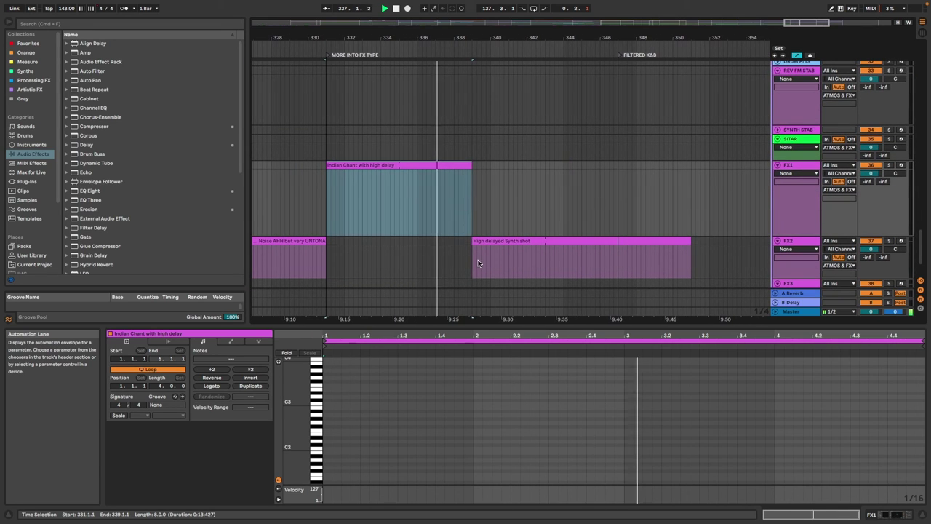
scroll(480, 259, "right", 2)
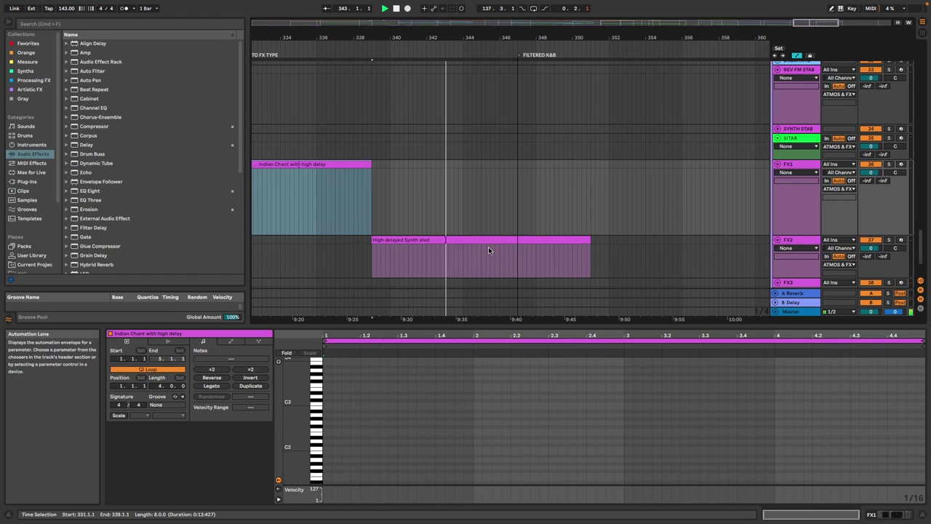
scroll(489, 247, "down", 3)
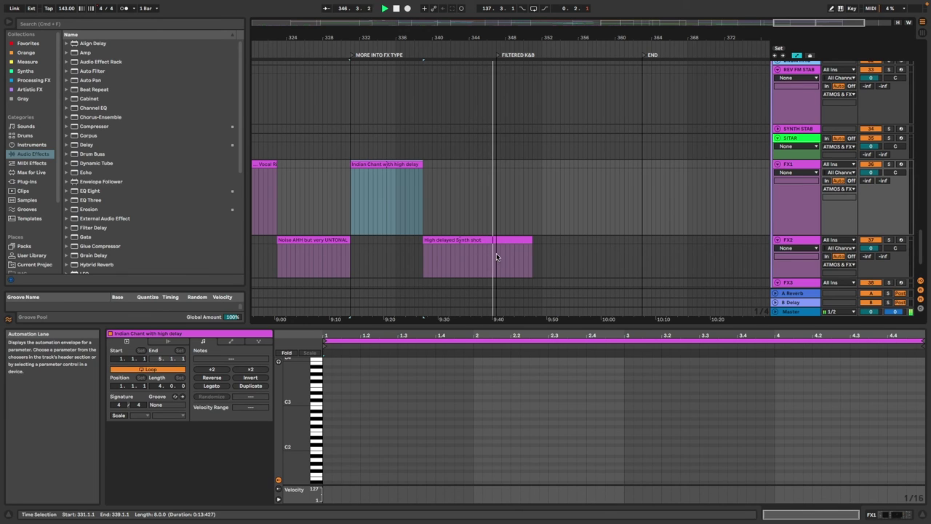
scroll(496, 254, "up", 2)
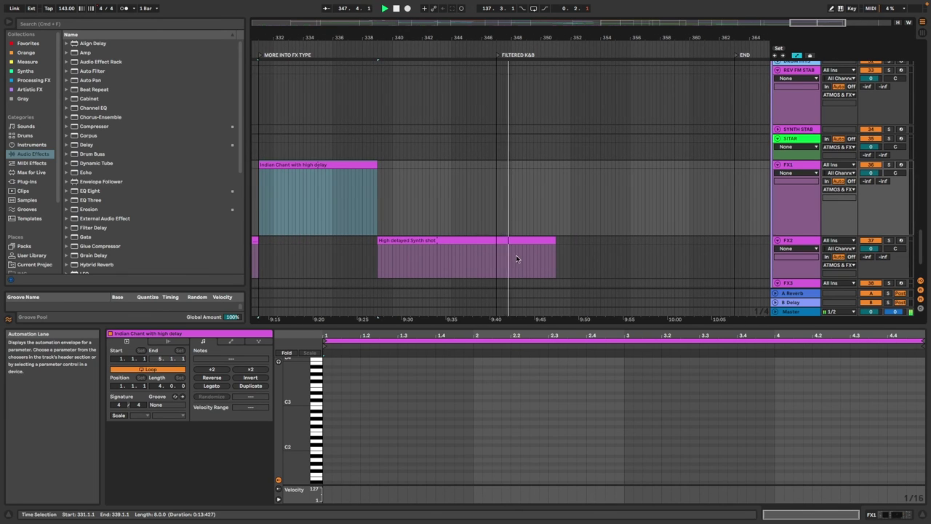
Select 346.1.1 to 348.4.1 on the KICK track and play the change into FILTERED K&B to examine its low end in SPAN Plus.
scroll(516, 255, "up", 10)
scroll(516, 232, "down", 1)
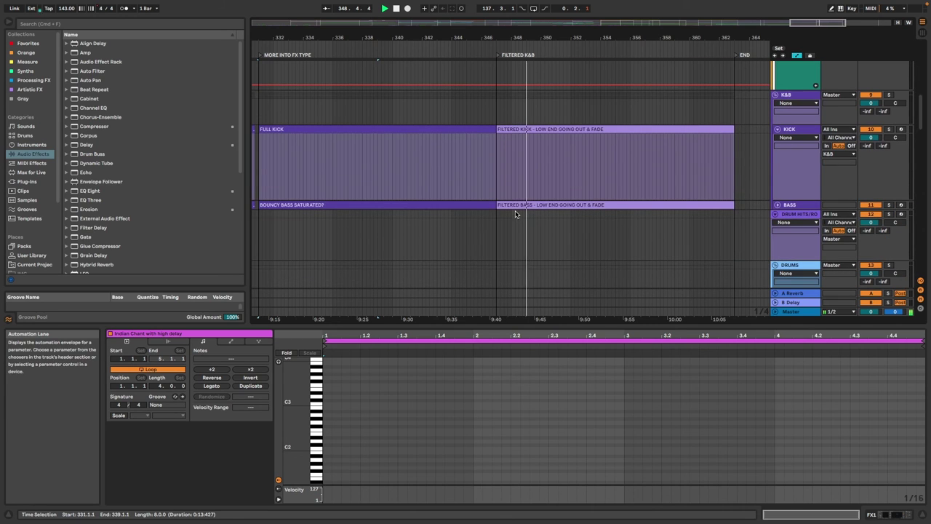
scroll(518, 212, "down", 3)
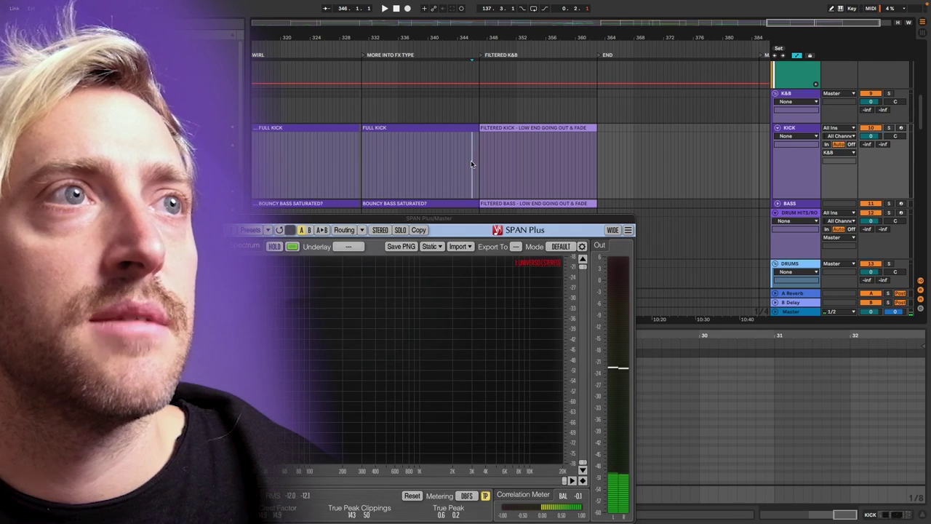
left_click_drag(472, 161, 492, 160)
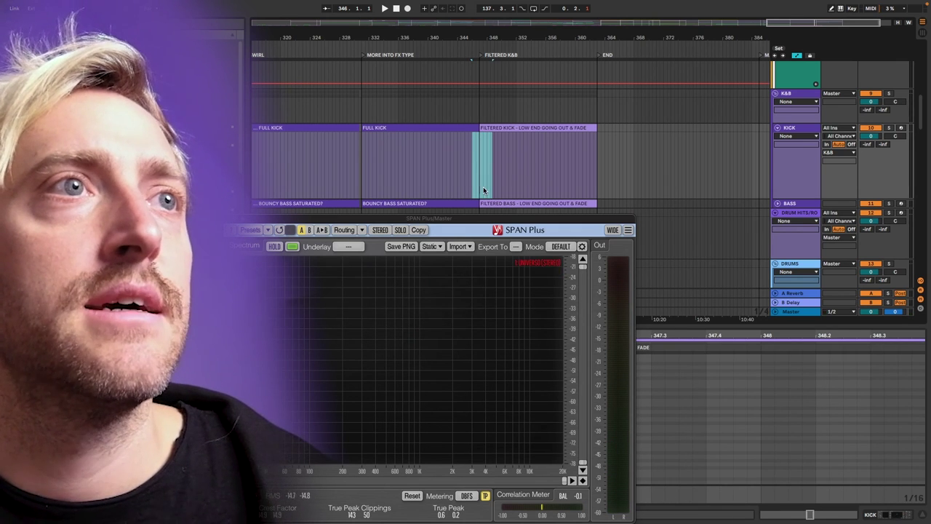
key("space")
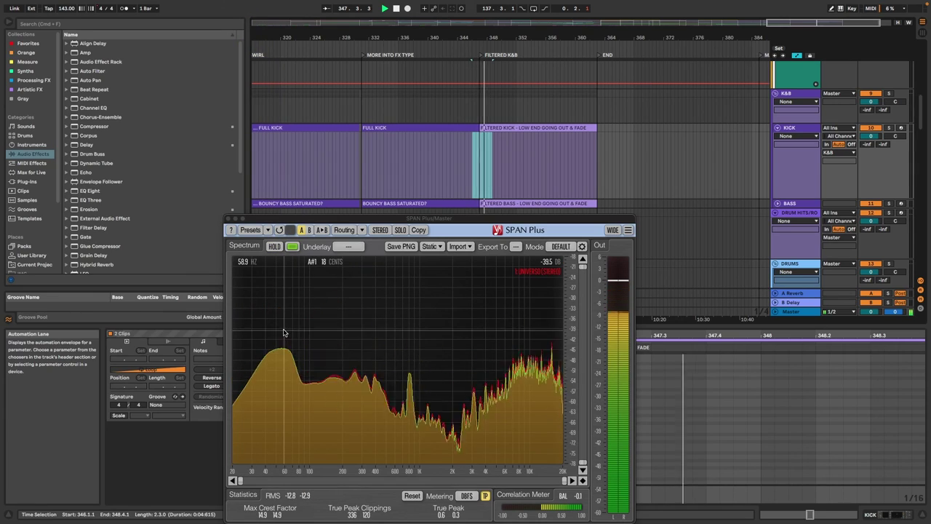
key("space")
Inspect the Universo audio waveform closely around the FILTERED K&B locator, placing the insert mark at 347.1.1.
scroll(480, 149, "up", 5)
scroll(460, 151, "up", 3)
scroll(462, 150, "up", 8)
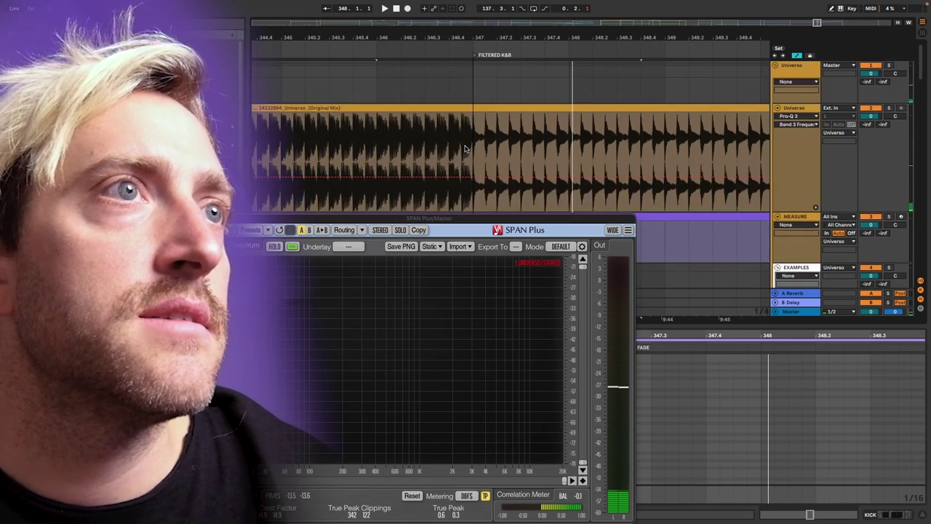
scroll(465, 150, "up", 3)
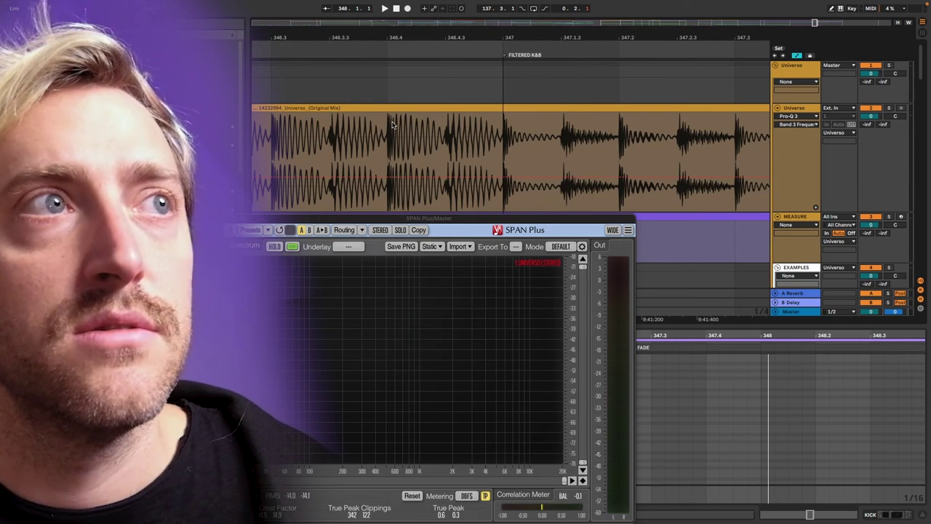
left_click_drag(391, 124, 489, 128)
key("Right")
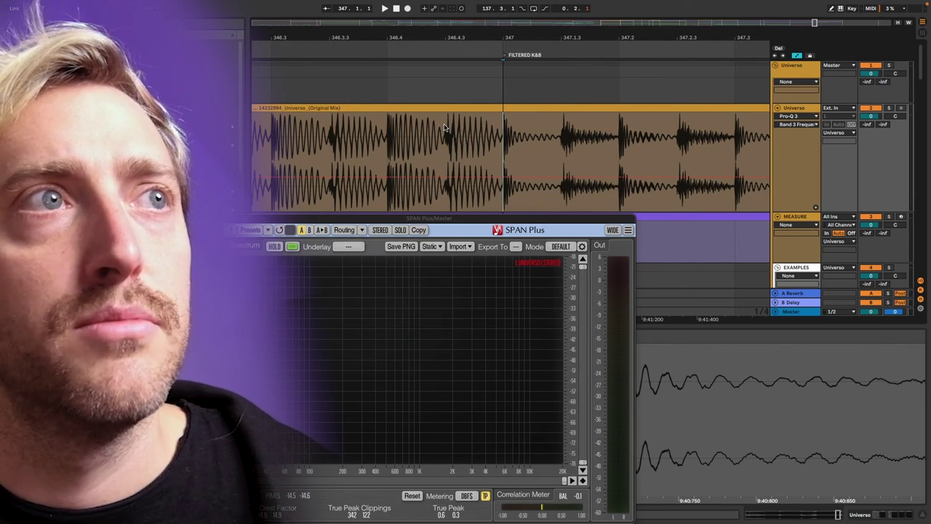
Replay the reference track from 346.4.1 across the FILTERED K&B transition to compare the spectrum on both sides.
scroll(494, 127, "down", 3)
key("space")
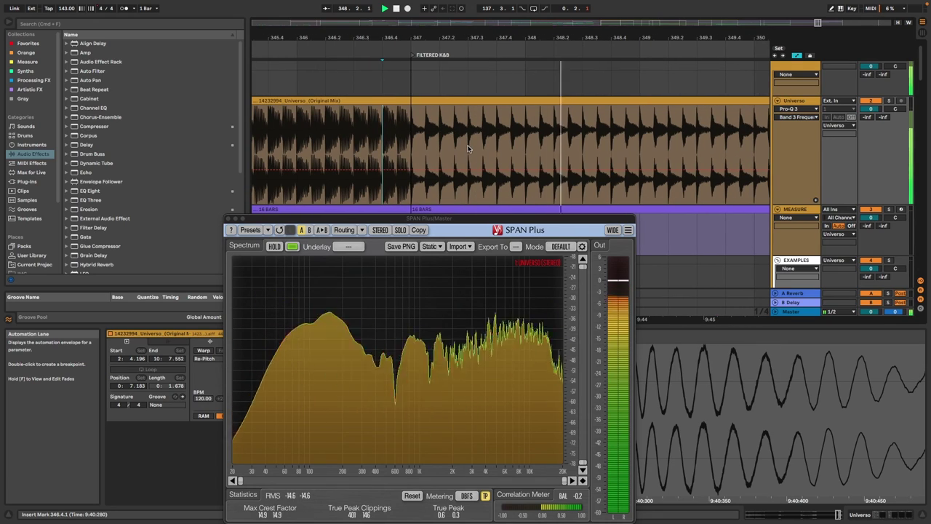
scroll(473, 148, "down", 2)
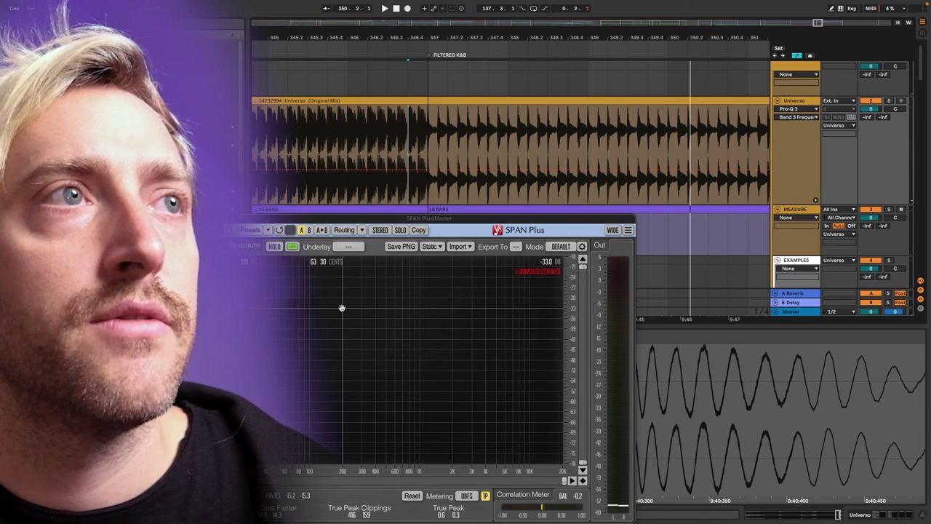
key("space")
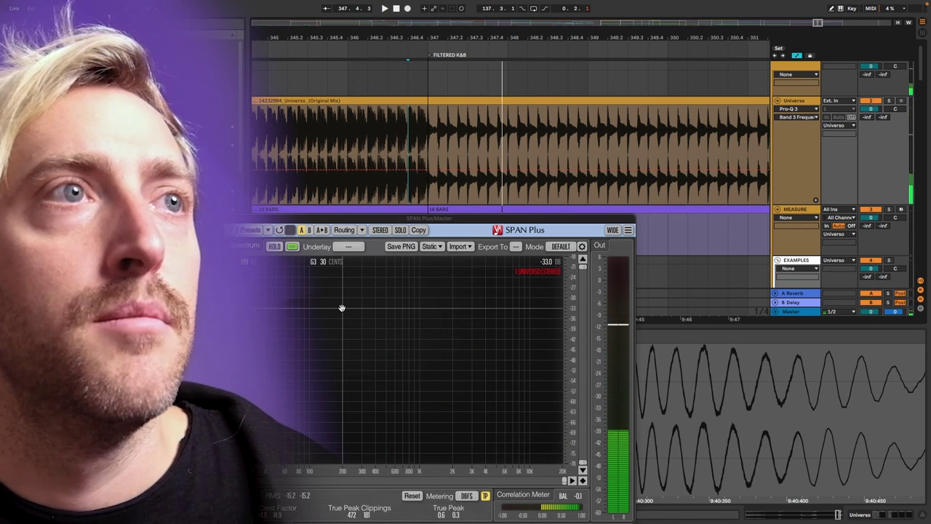
key("space")
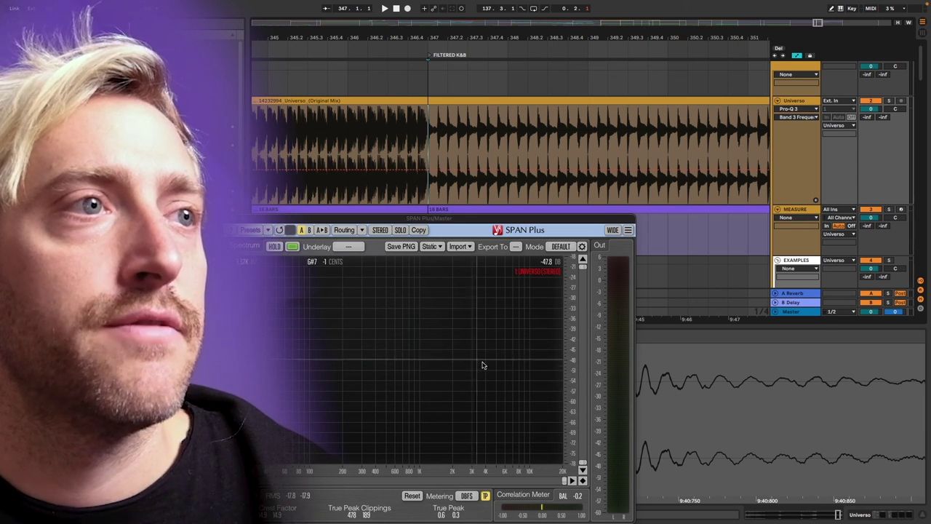
Play the FILTERED K&B section from 347.1.1 and follow the waveform and spectrum through the fade towards the END locator.
key("space")
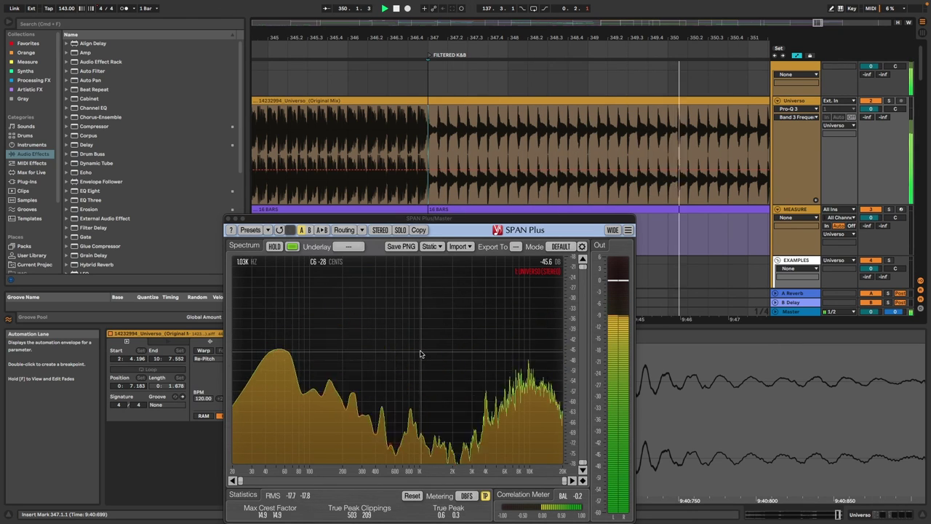
scroll(587, 181, "right", 4)
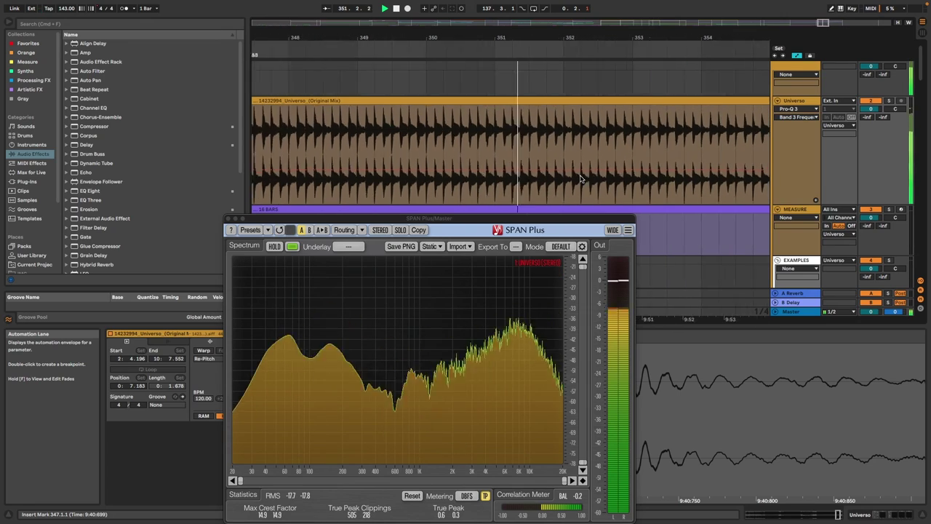
scroll(586, 181, "down", 5)
scroll(578, 182, "right", 2)
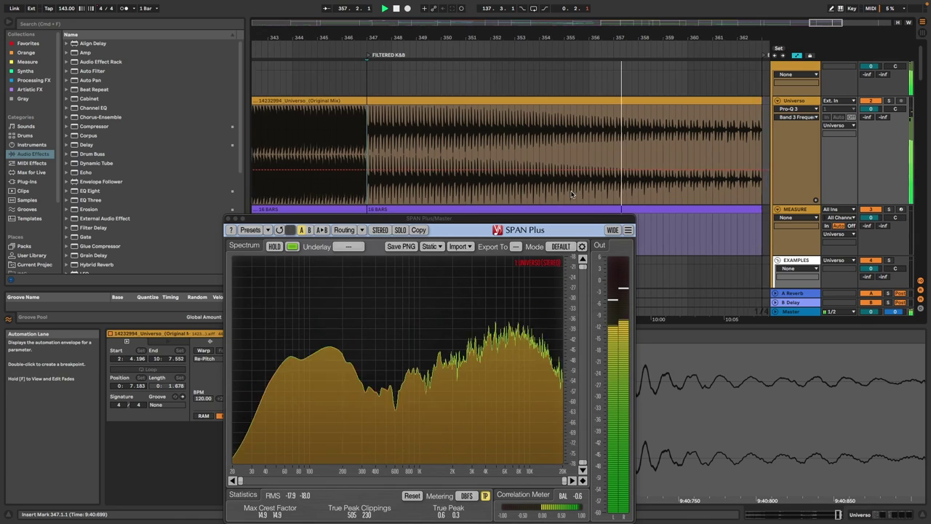
scroll(572, 194, "down", 3)
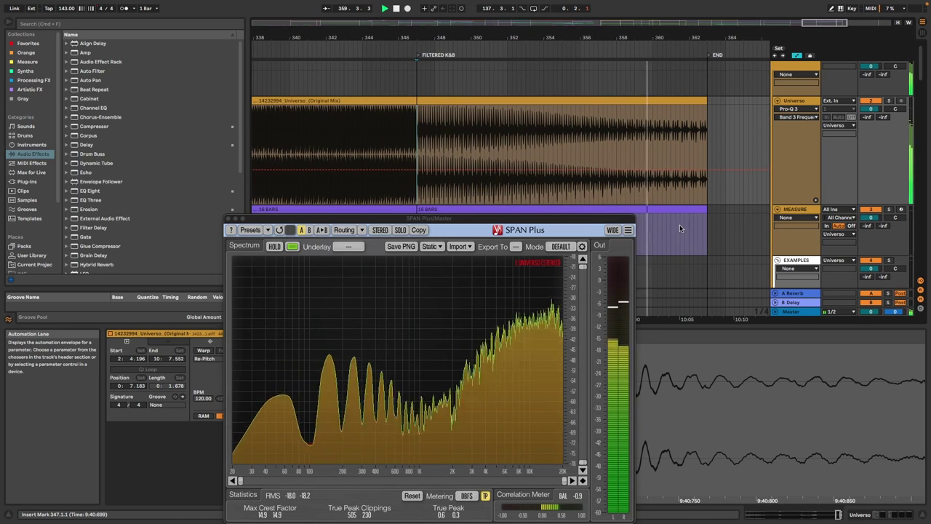
scroll(678, 226, "down", 1)
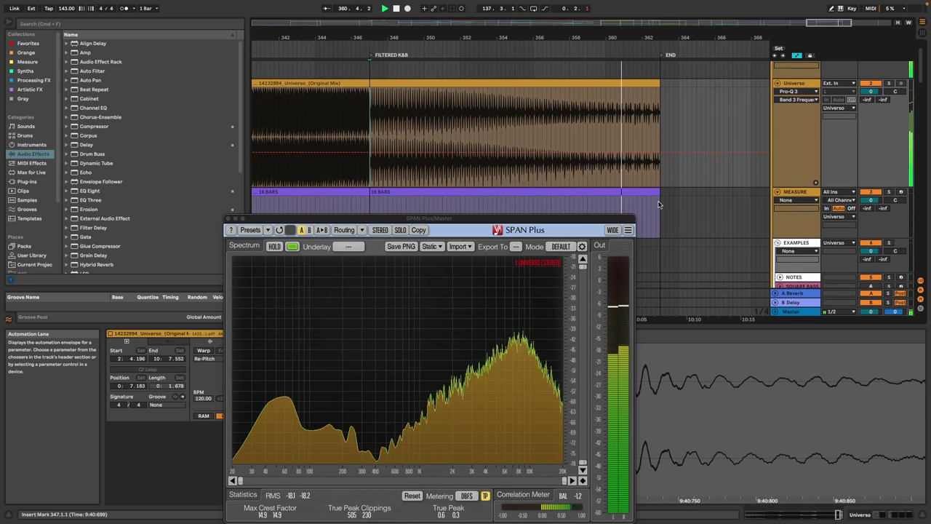